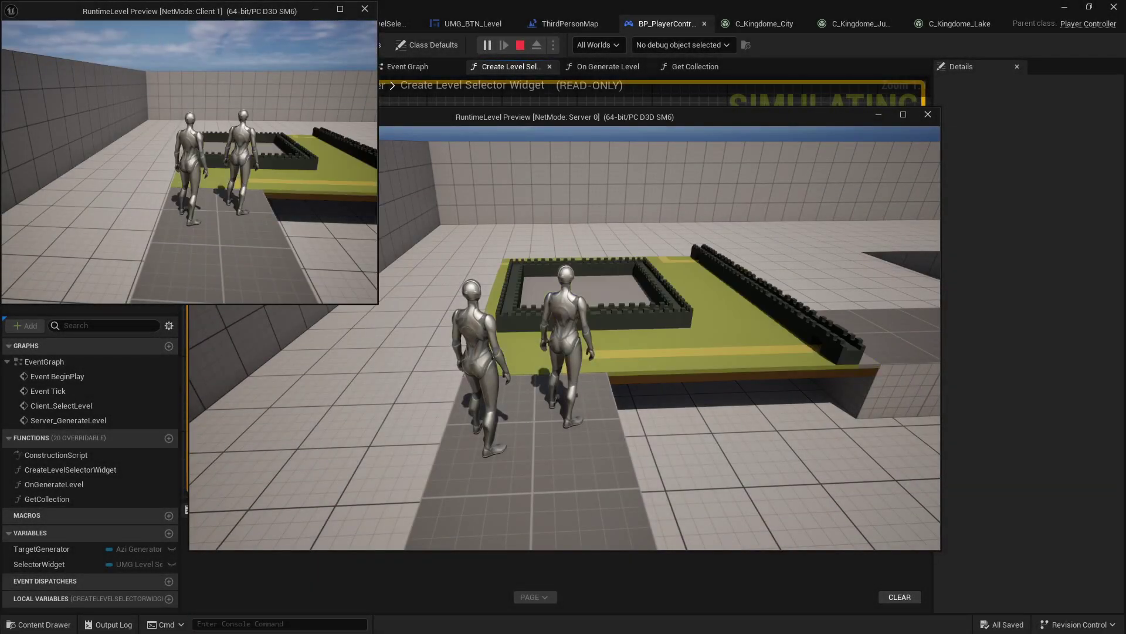
# - Switch between the server and client preview windows and load the Jungle_1 level
pyautogui.click(638, 254)
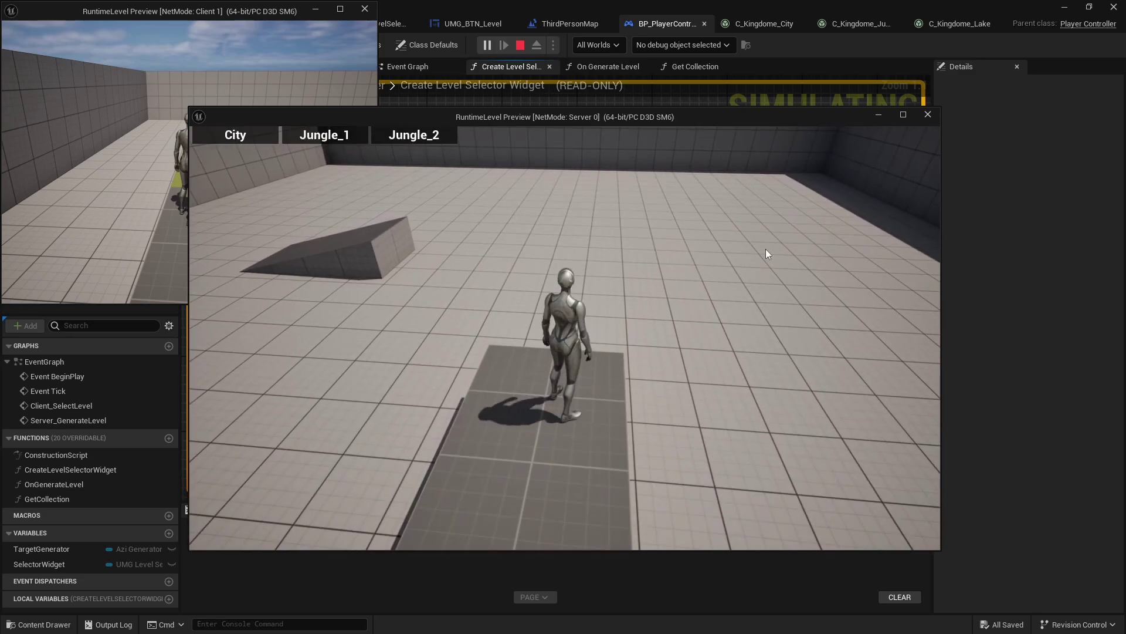
pyautogui.click(117, 176)
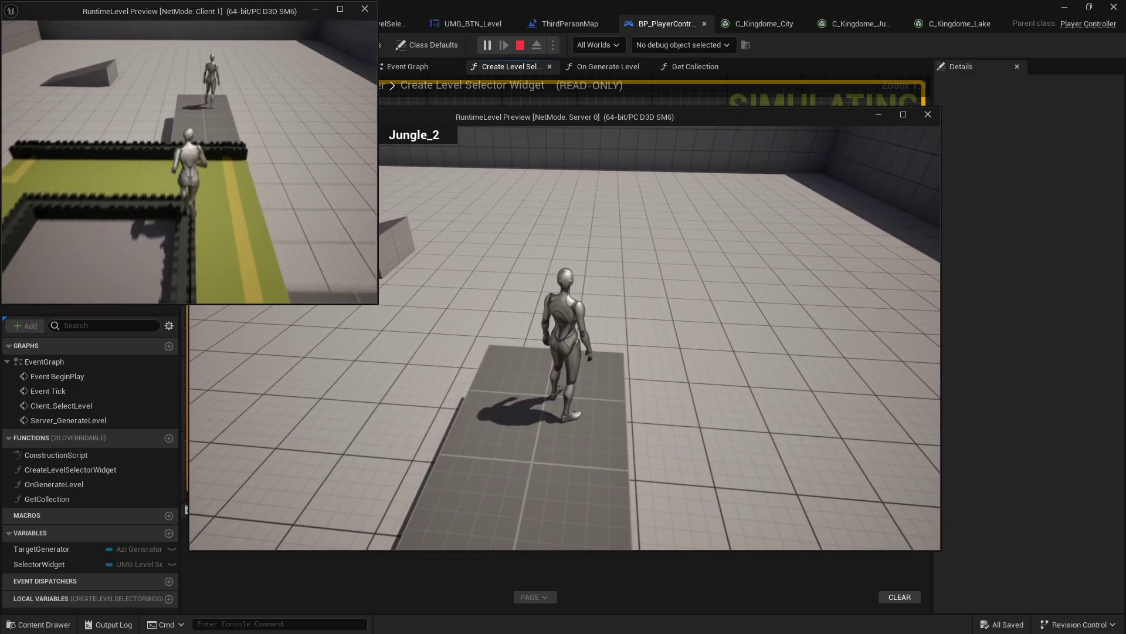
pyautogui.press('s')
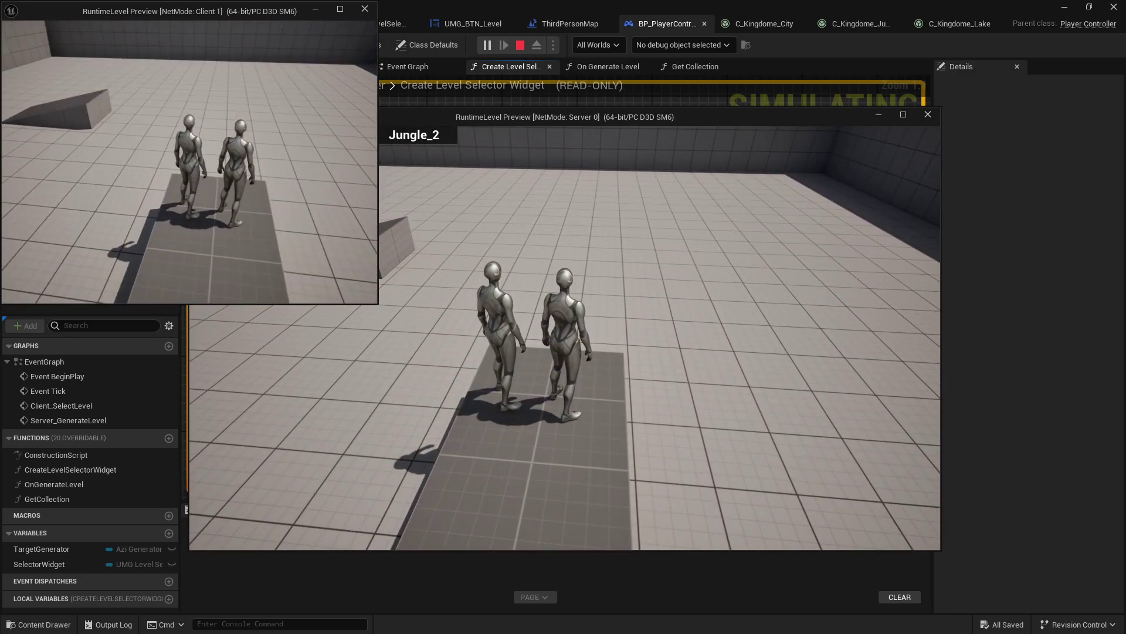
pyautogui.click(594, 288)
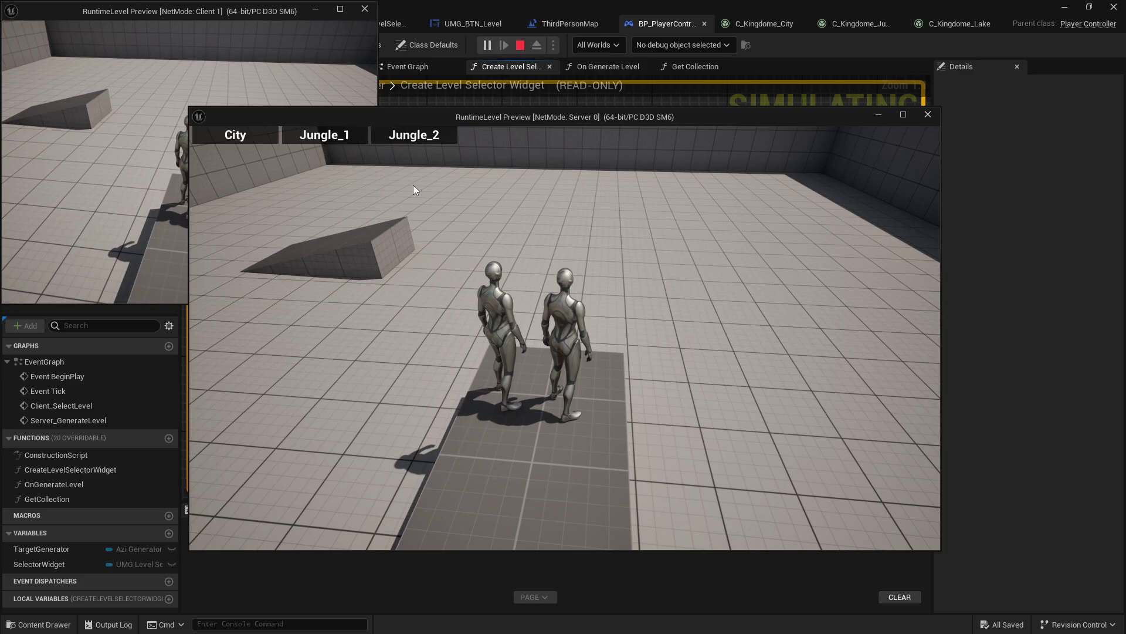
pyautogui.click(337, 143)
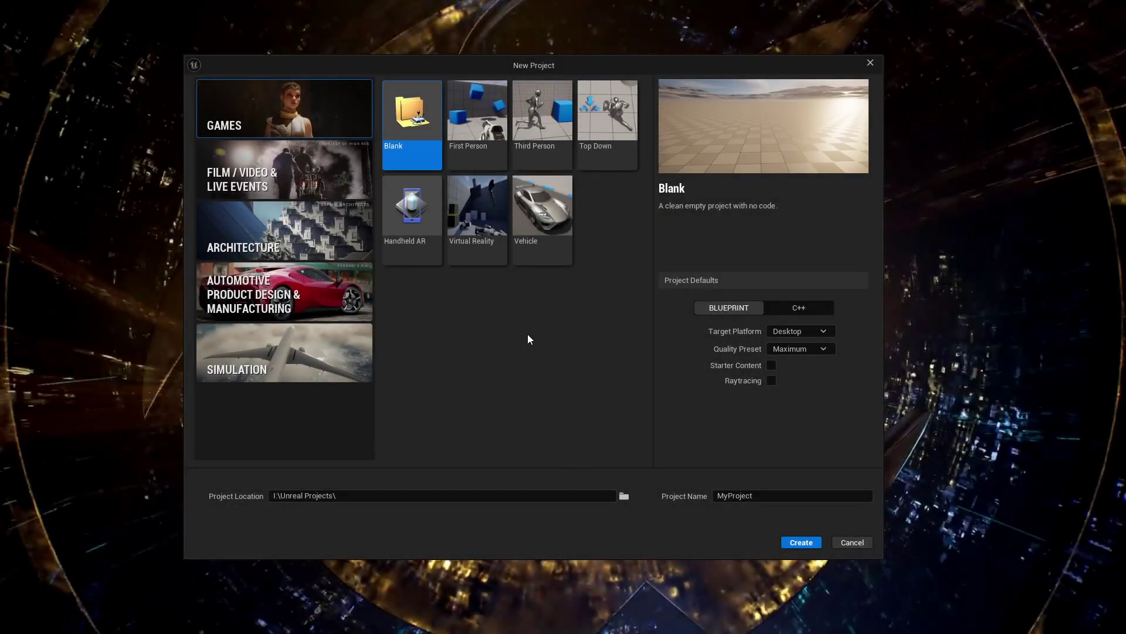
# - Create a Third Person template project named RuntimeLevel
pyautogui.click(544, 144)
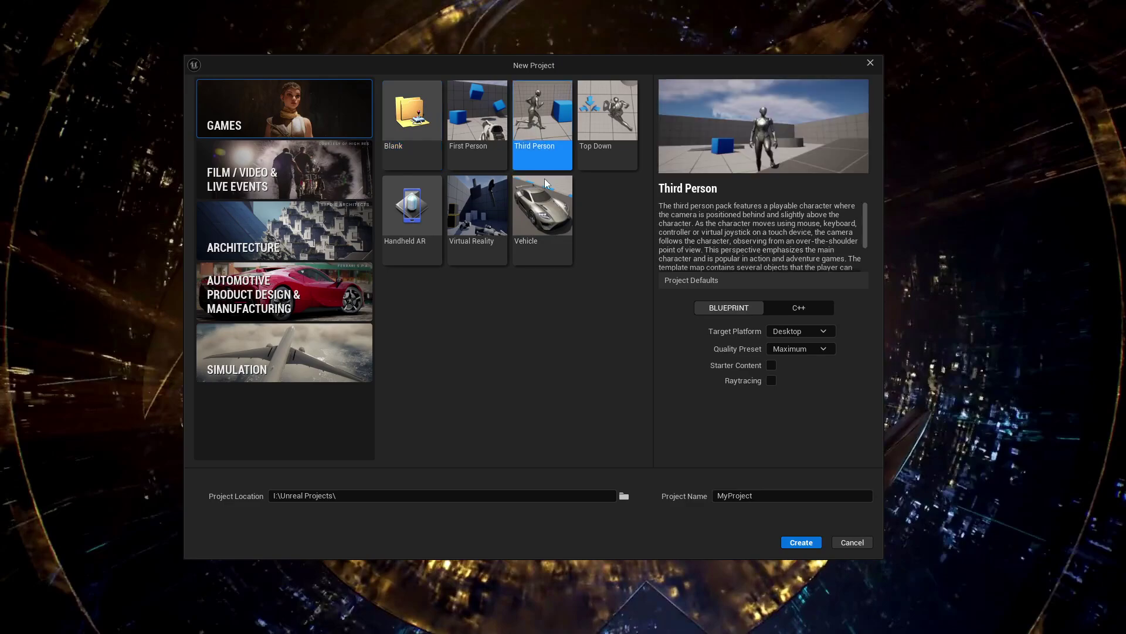
pyautogui.click(773, 493)
pyautogui.hotkey('ctrl', 'a')
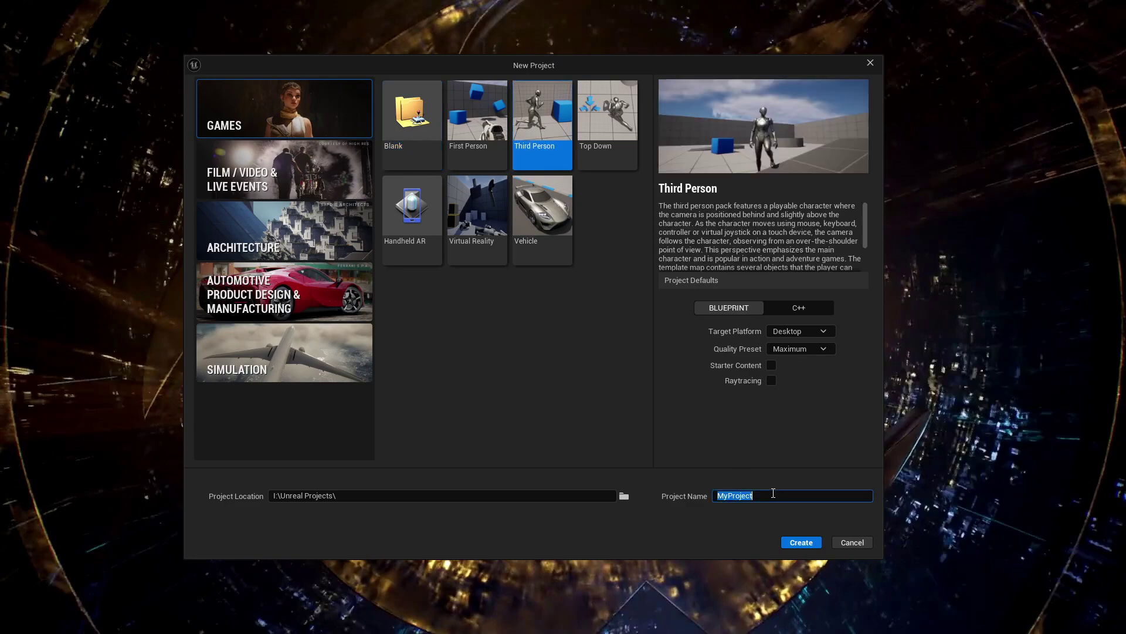
pyautogui.write('RuntimeLevel')
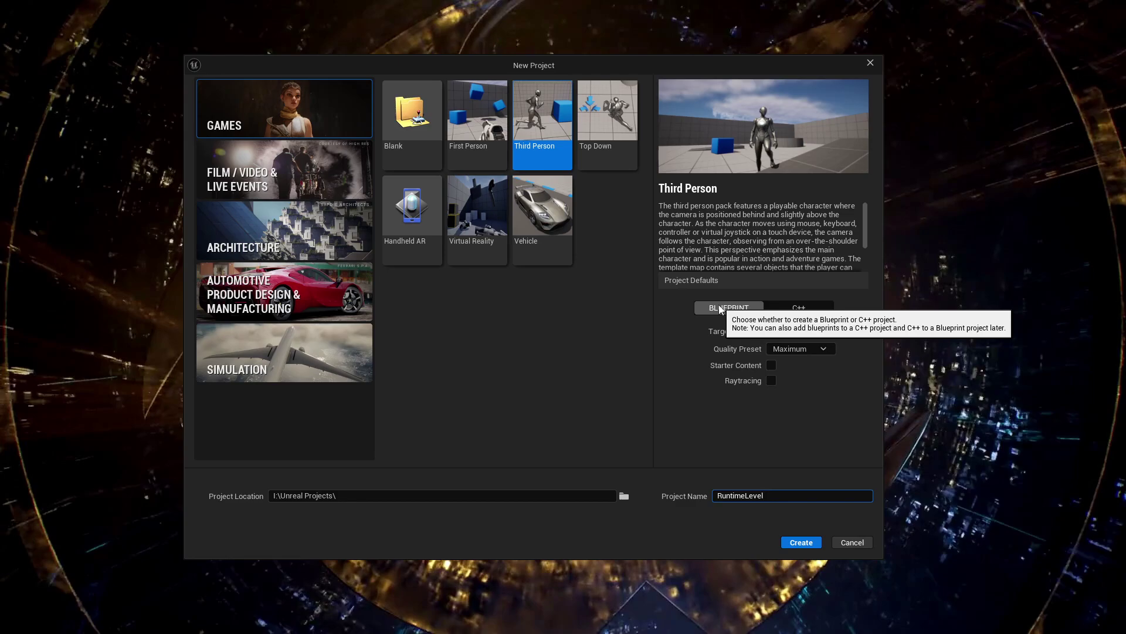
pyautogui.click(803, 543)
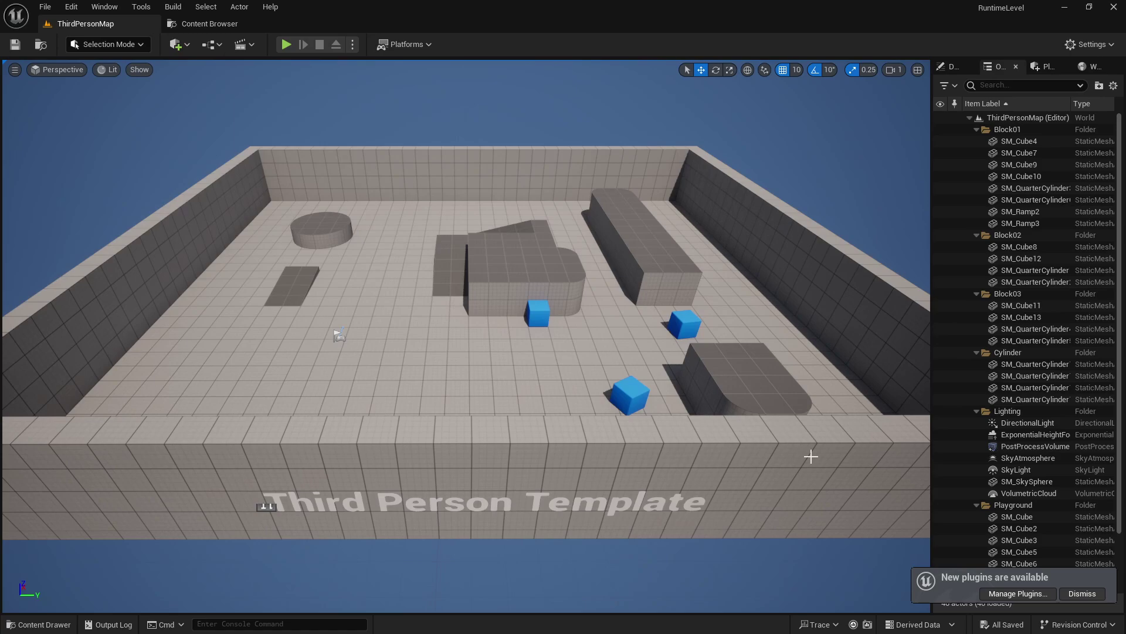
# - Enable the installed AziPLG plugin in the plugin manager
pyautogui.click(1020, 593)
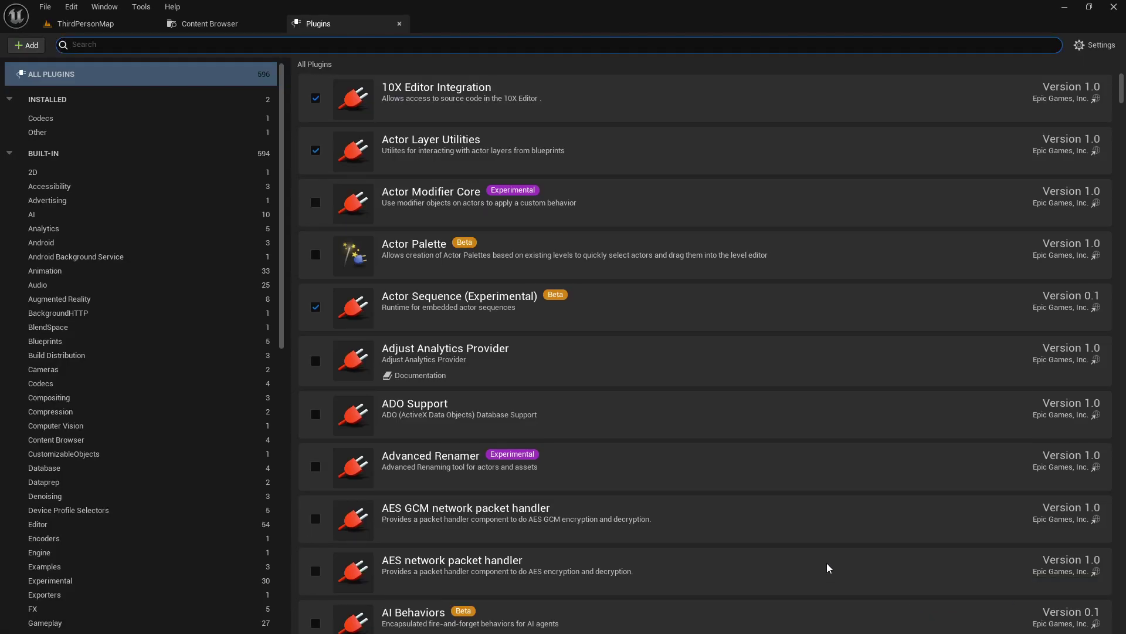
pyautogui.click(86, 134)
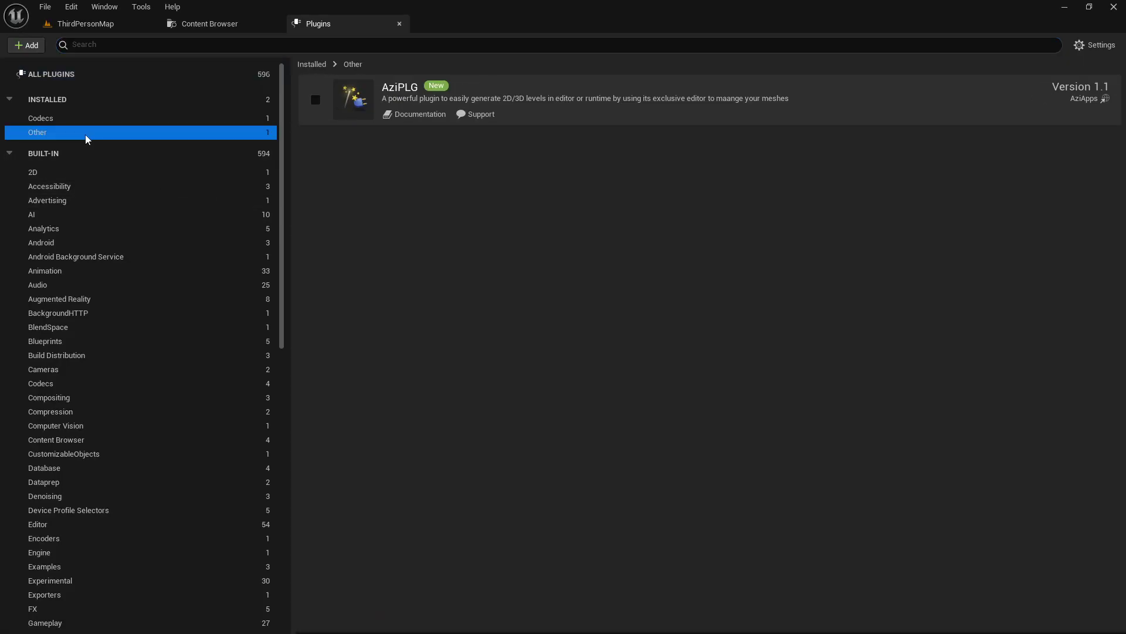
pyautogui.click(312, 100)
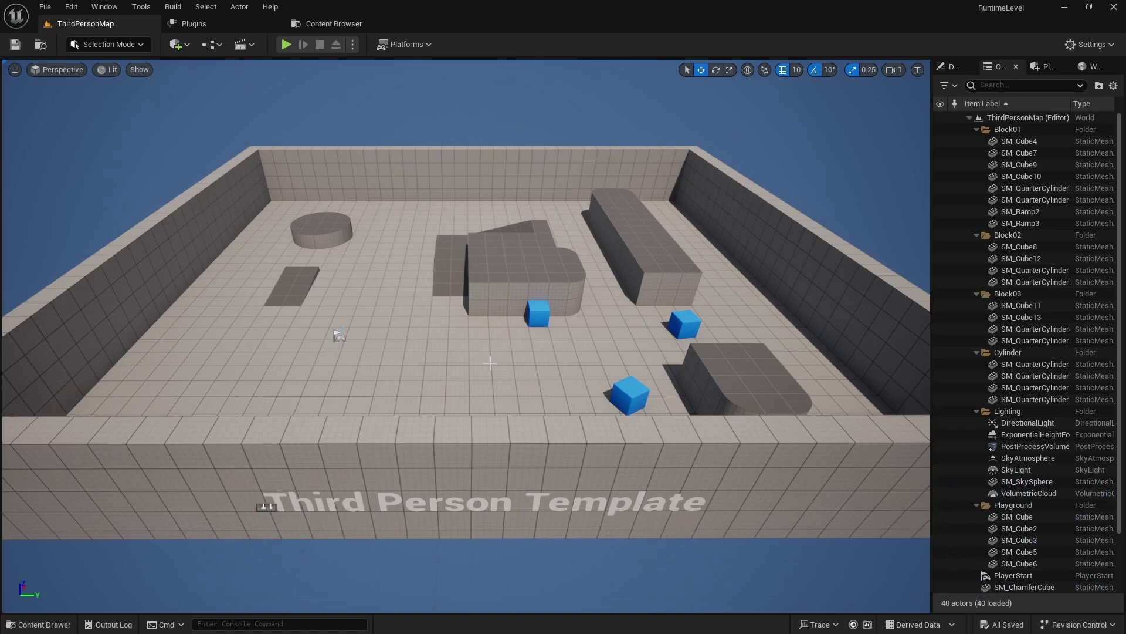
# - Set Editor Preferences' Asset Editor Open Location to Main Window
pyautogui.click(76, 8)
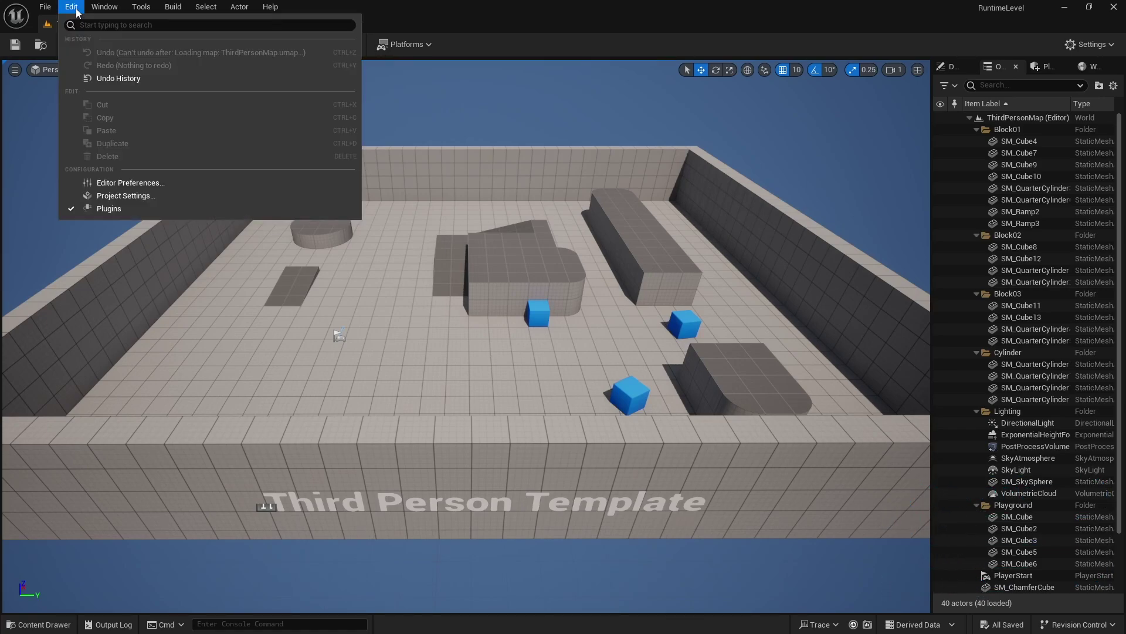
pyautogui.click(100, 183)
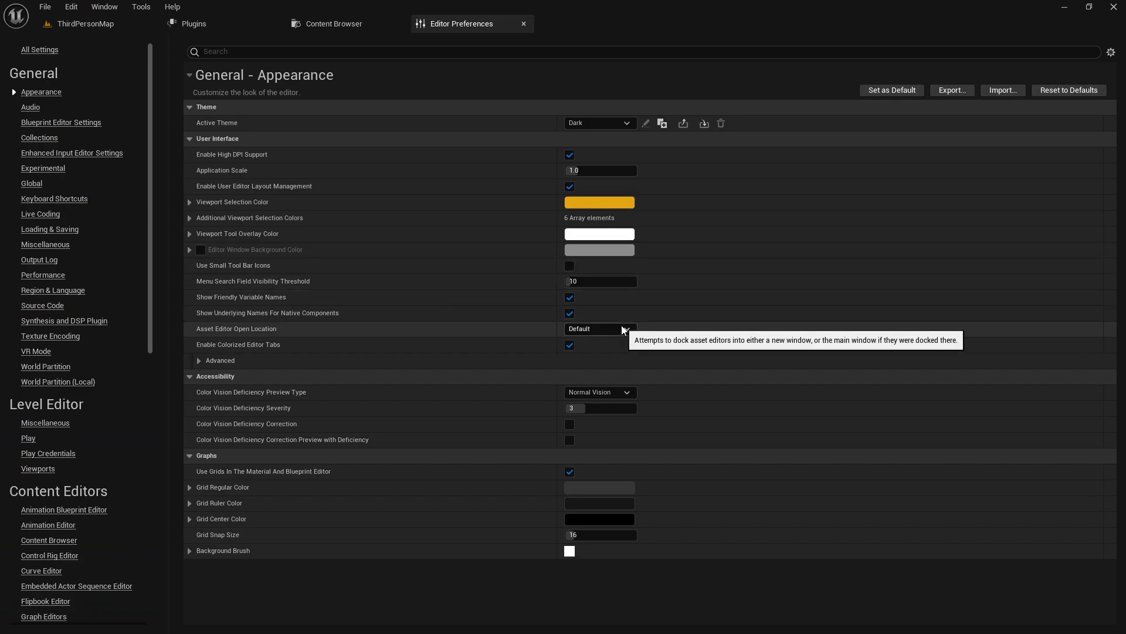
pyautogui.click(621, 328)
pyautogui.click(590, 363)
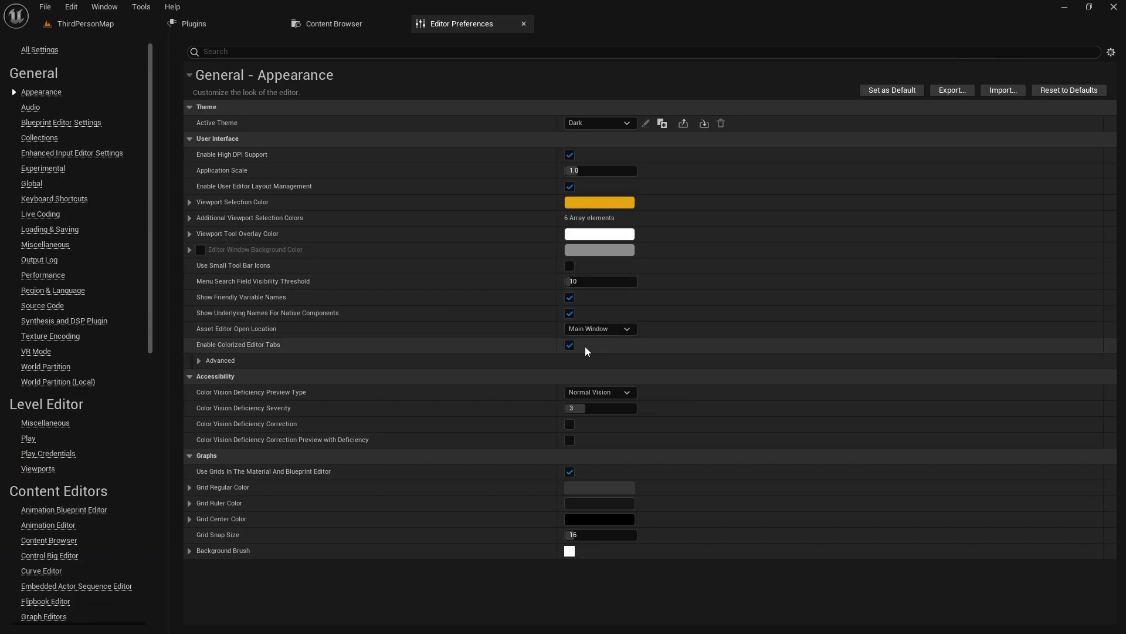
# - Close the preference and plugin tabs and create a Player Controller Blueprint named BP_PlayerController
pyautogui.click(524, 24)
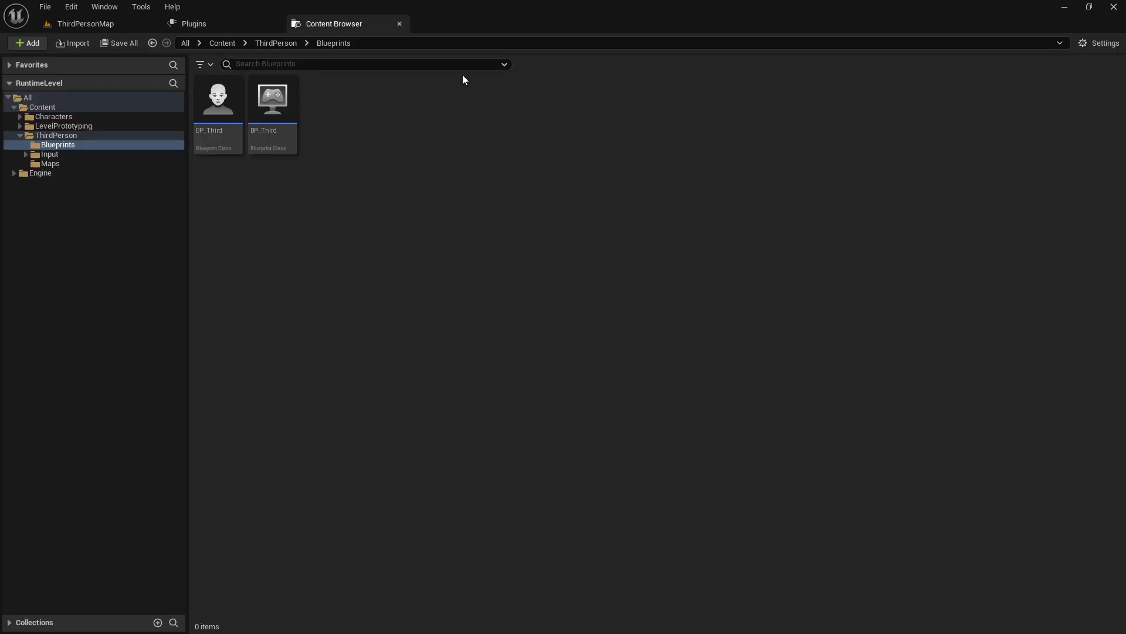
pyautogui.click(276, 24)
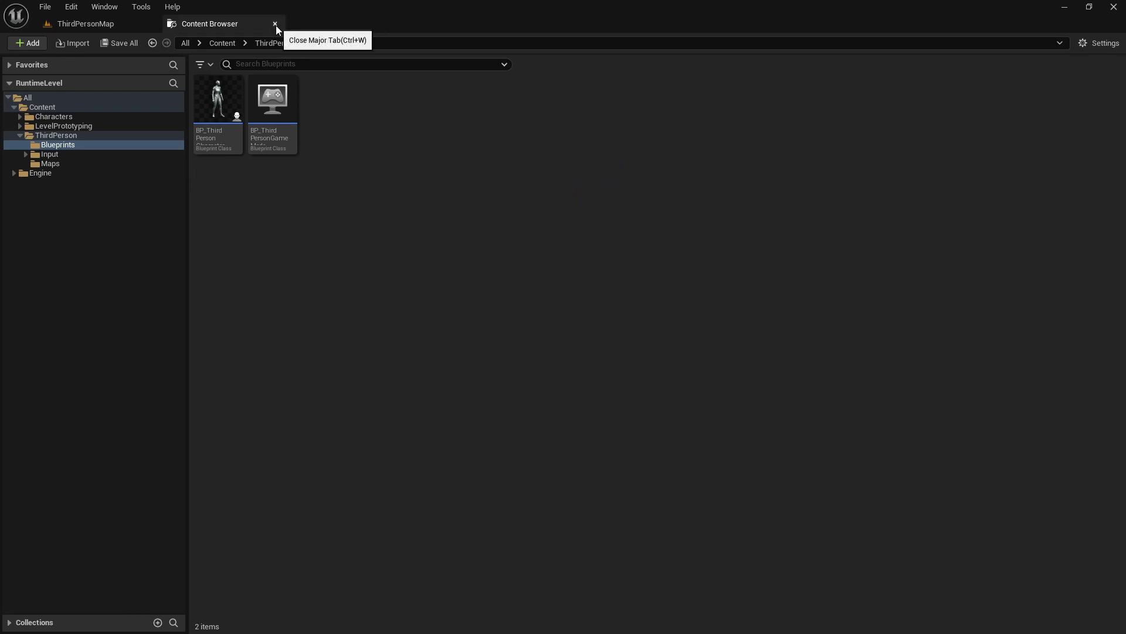
pyautogui.rightClick(358, 217)
pyautogui.click(421, 263)
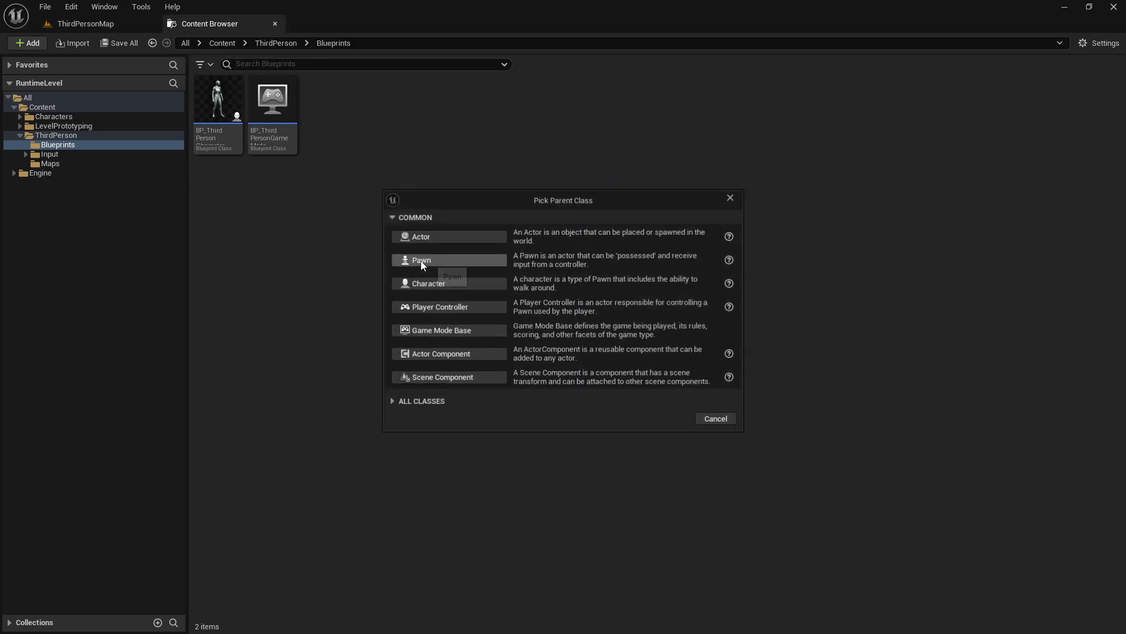
pyautogui.click(426, 261)
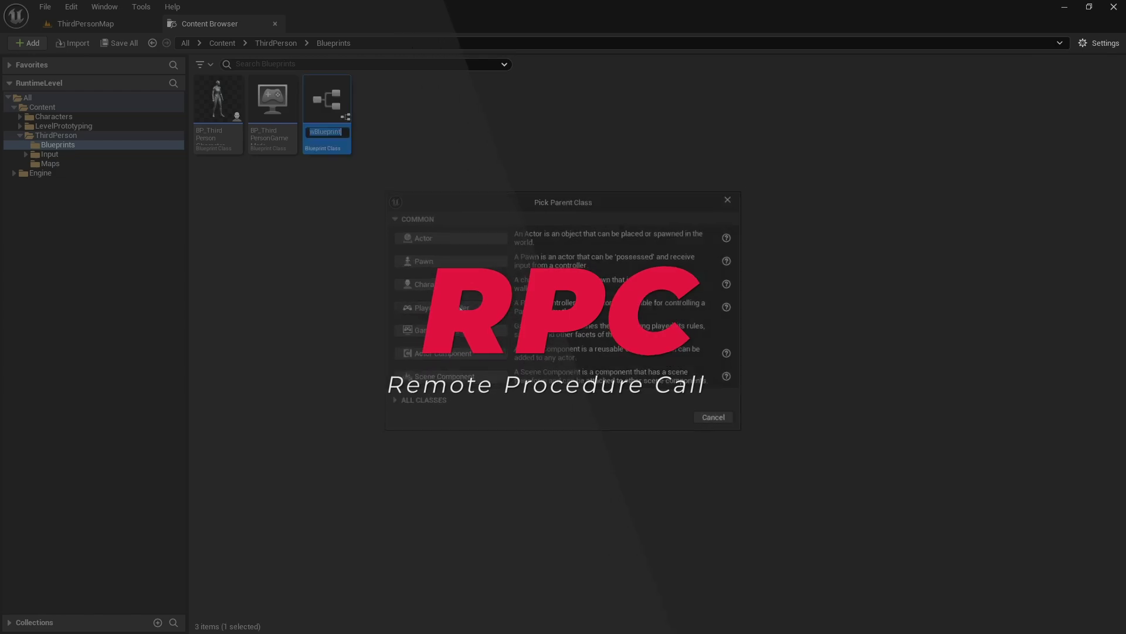
pyautogui.write('BP_Player')
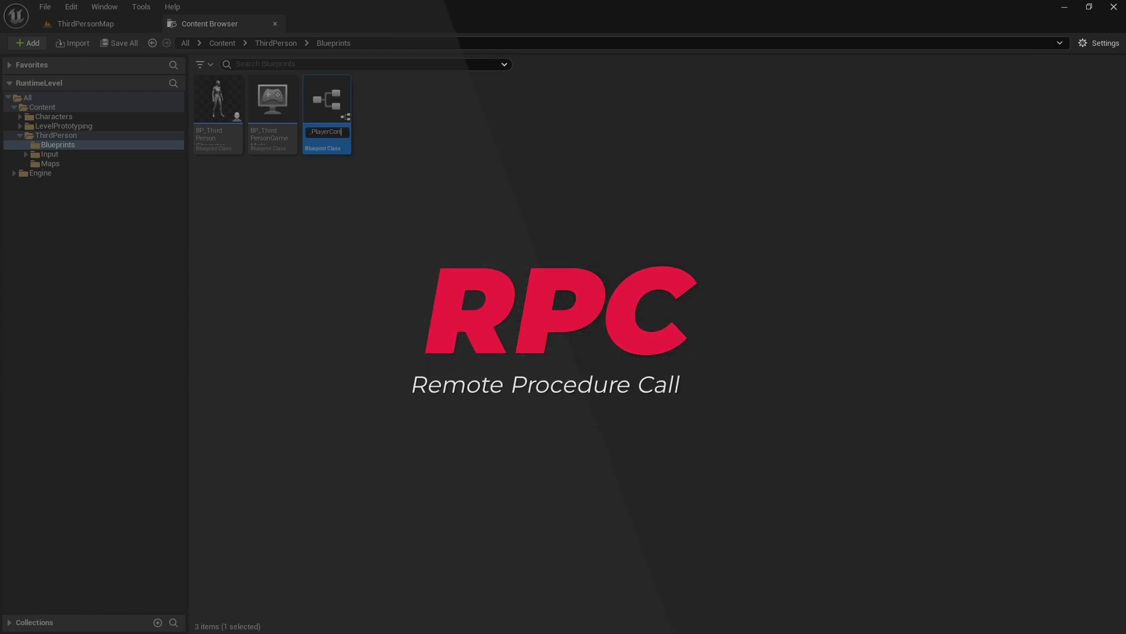
pyautogui.write('Controller')
pyautogui.press('Return')
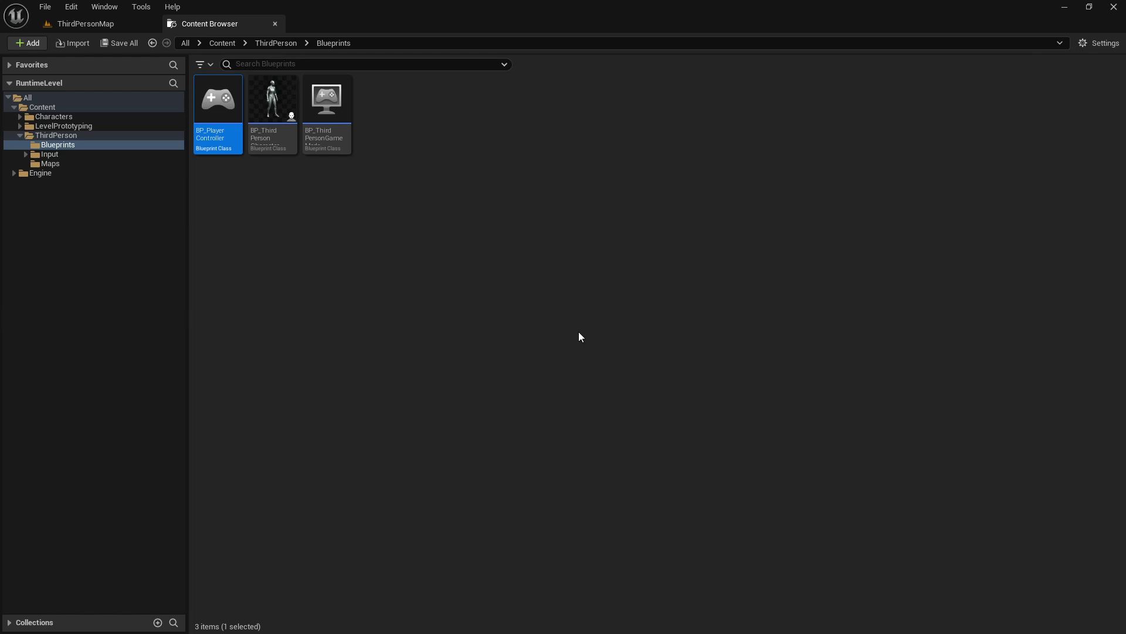
# - Set BP_ThirdPersonGameMode's Player Controller Class to BP_PlayerController and save it
pyautogui.doubleClick(330, 120)
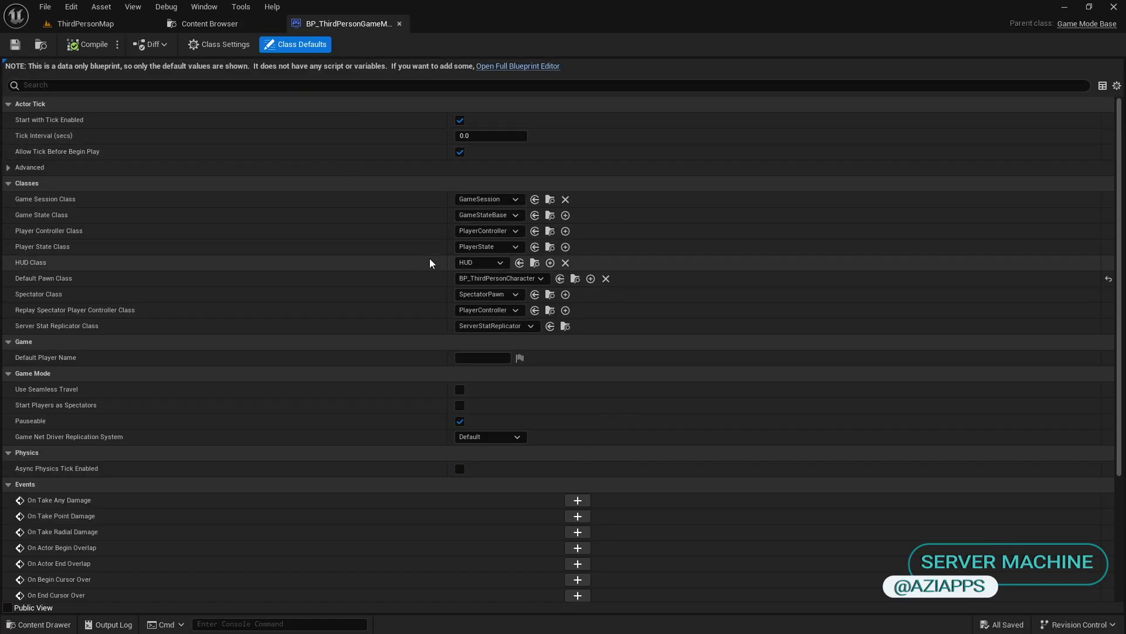
pyautogui.click(486, 231)
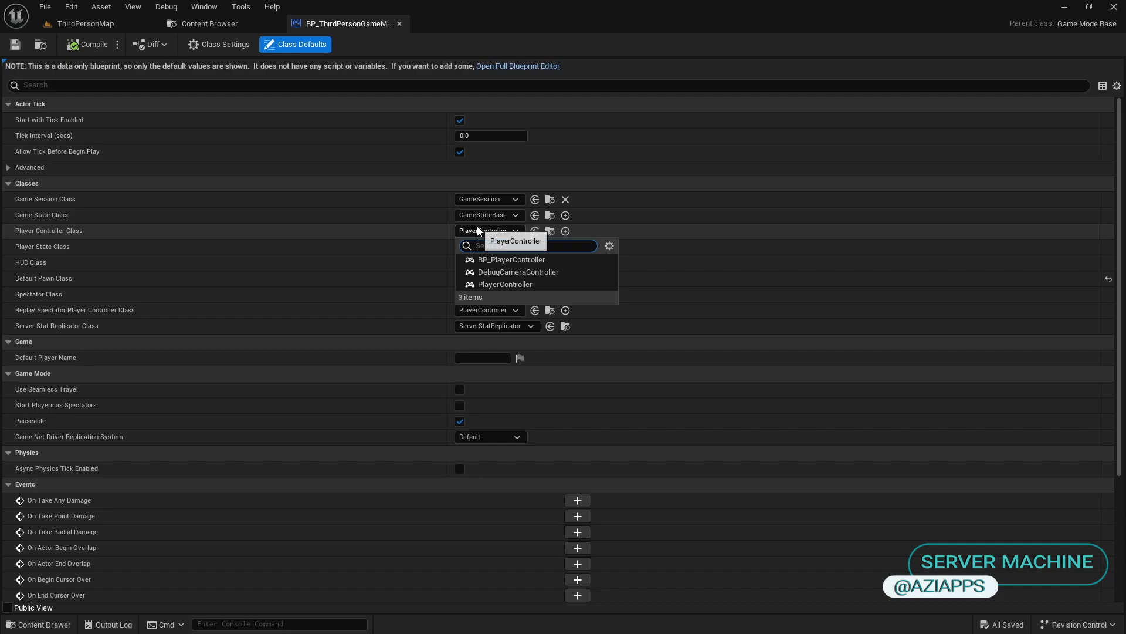
pyautogui.click(505, 260)
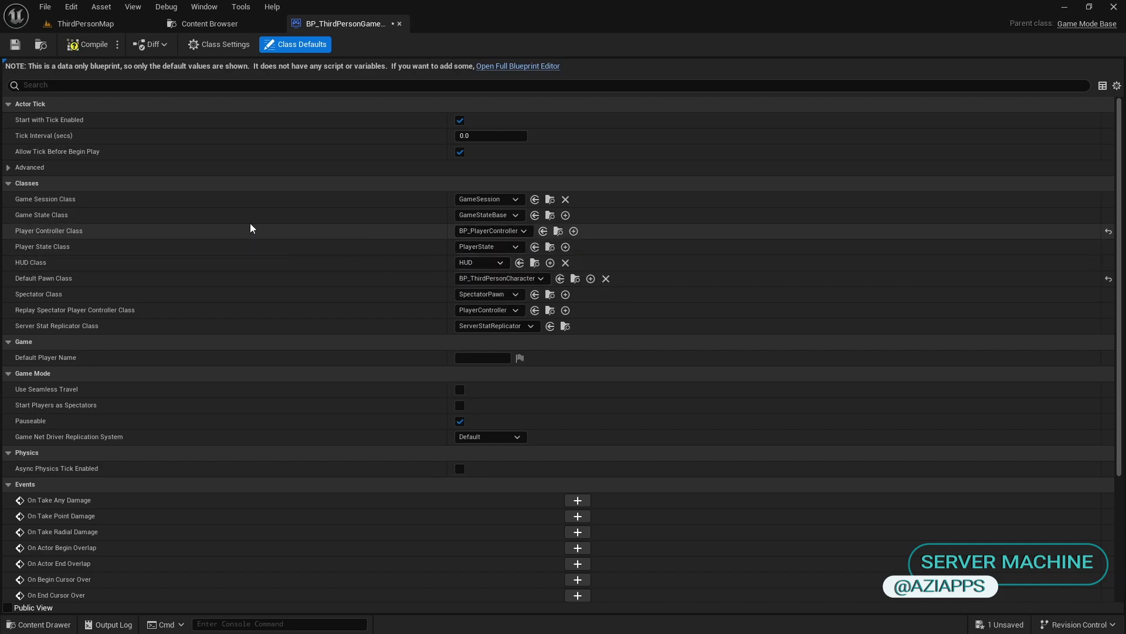
pyautogui.click(16, 47)
# - Set ThirdPersonMap's GameMode Override to BP_ThirdPersonGameMode and save the map
pyautogui.click(85, 24)
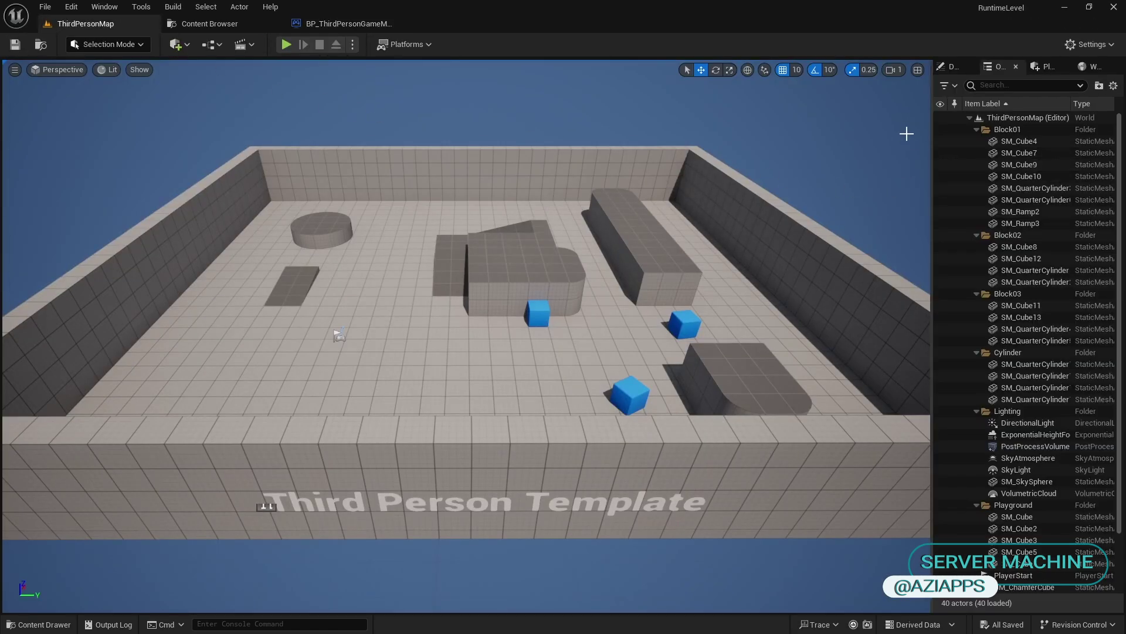
pyautogui.click(1090, 66)
pyautogui.click(1055, 215)
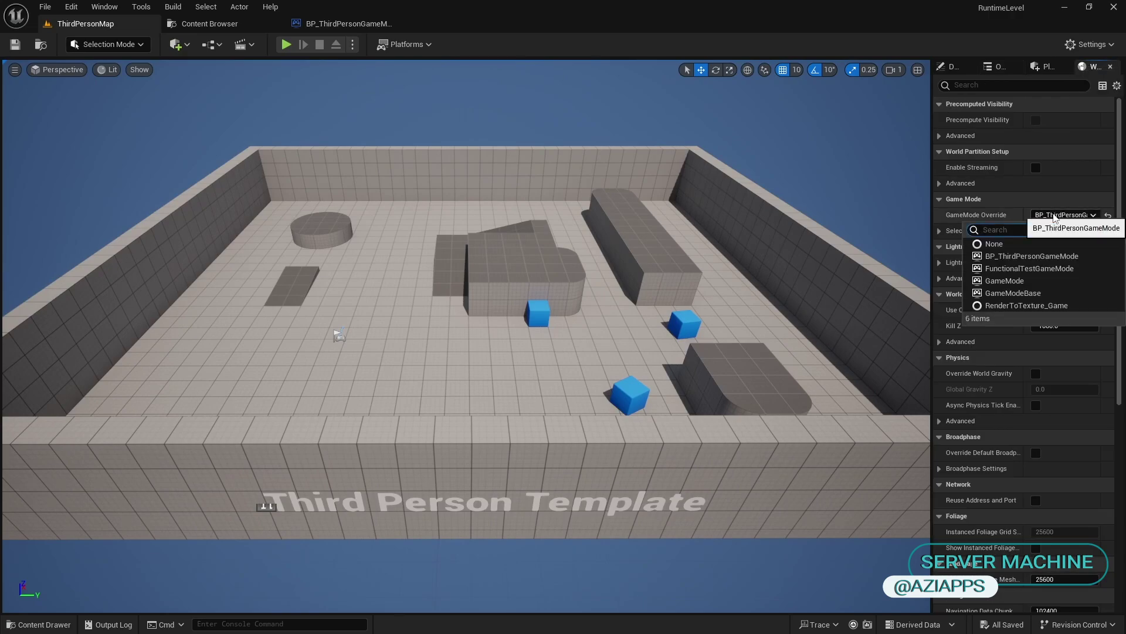
pyautogui.click(1034, 257)
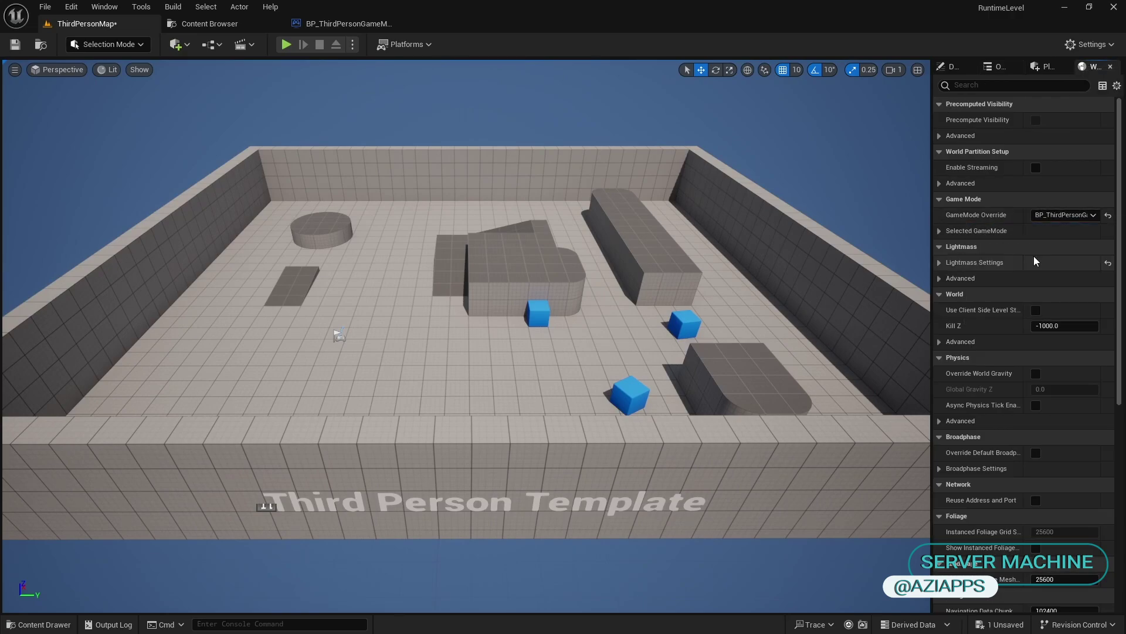
pyautogui.hotkey('ctrl', 's')
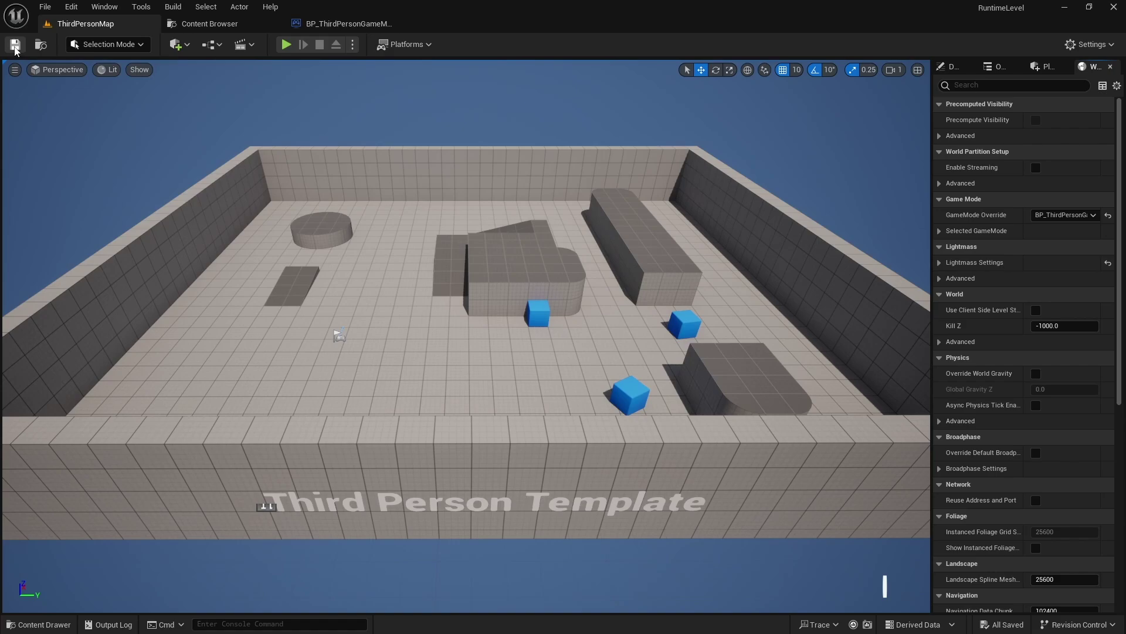
# - Create a new folder named UI in the Blueprints folder
pyautogui.click(210, 23)
pyautogui.rightClick(339, 235)
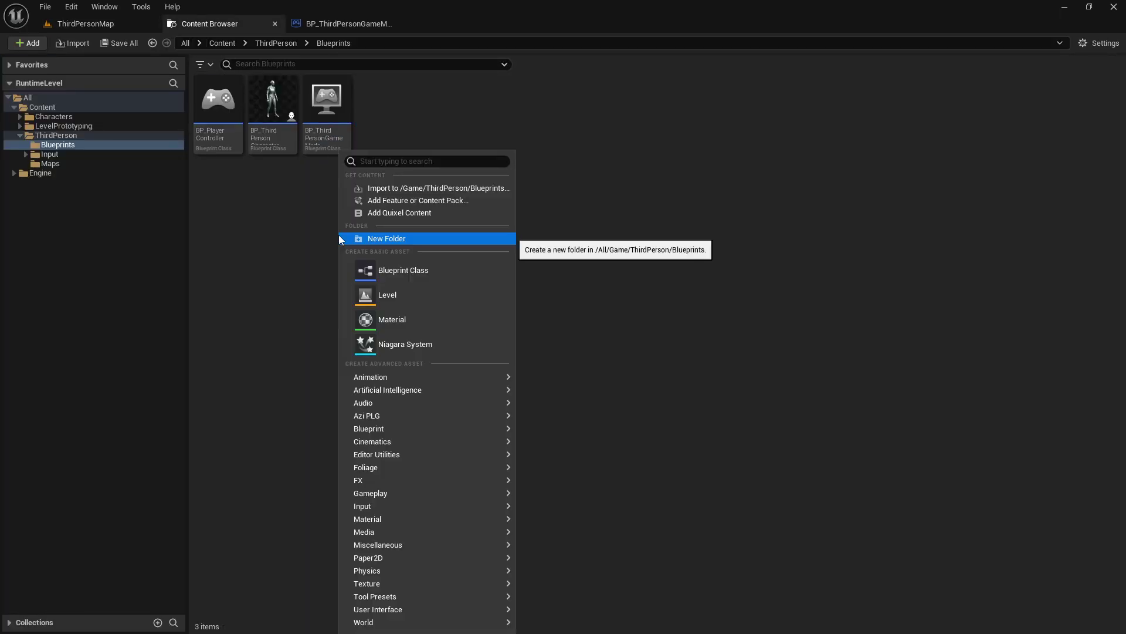
pyautogui.click(352, 237)
pyautogui.write('UI')
pyautogui.press('Return')
pyautogui.press('Return')
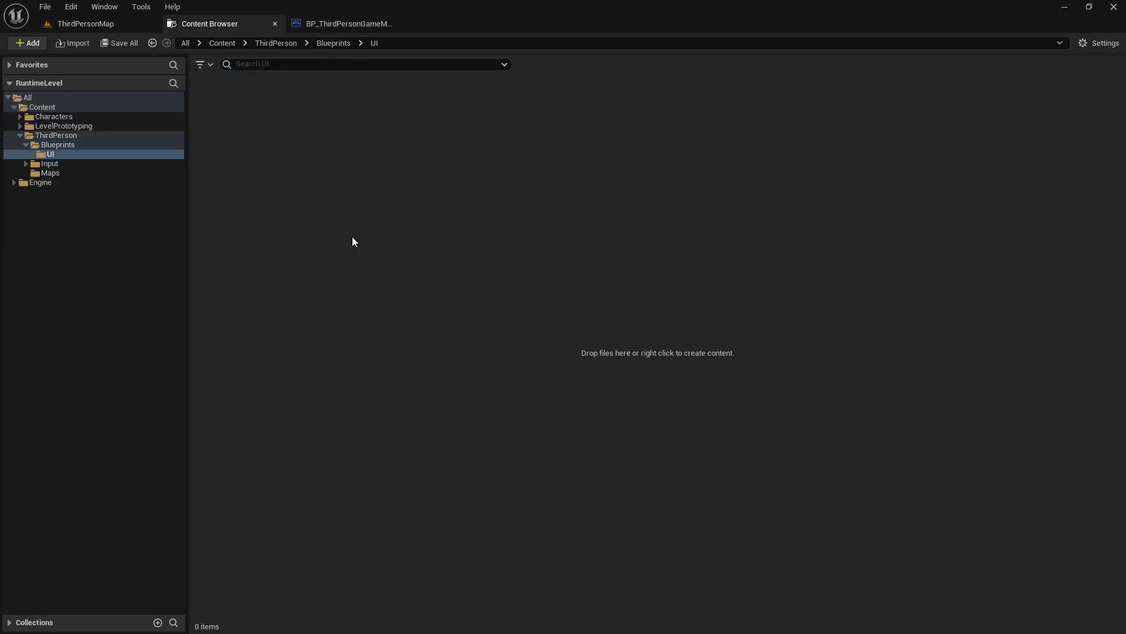
# - Create a UserWidget Blueprint named UMG_LevelSelector in the UI folder and open it
pyautogui.rightClick(352, 237)
pyautogui.click(402, 265)
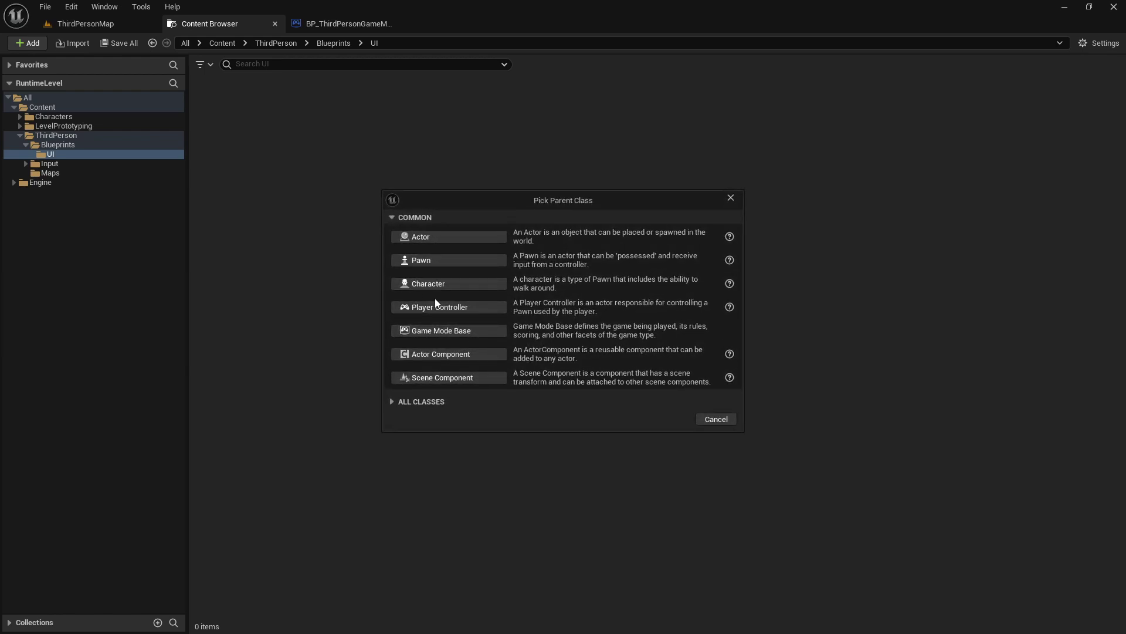
pyautogui.click(430, 403)
pyautogui.write('userw')
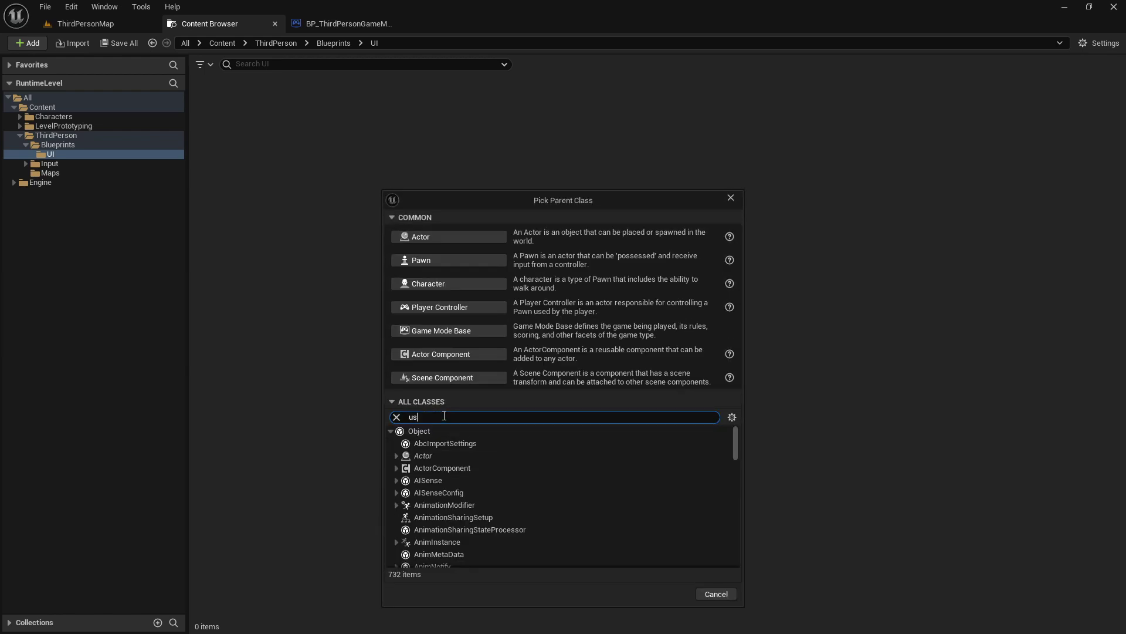
pyautogui.click(480, 469)
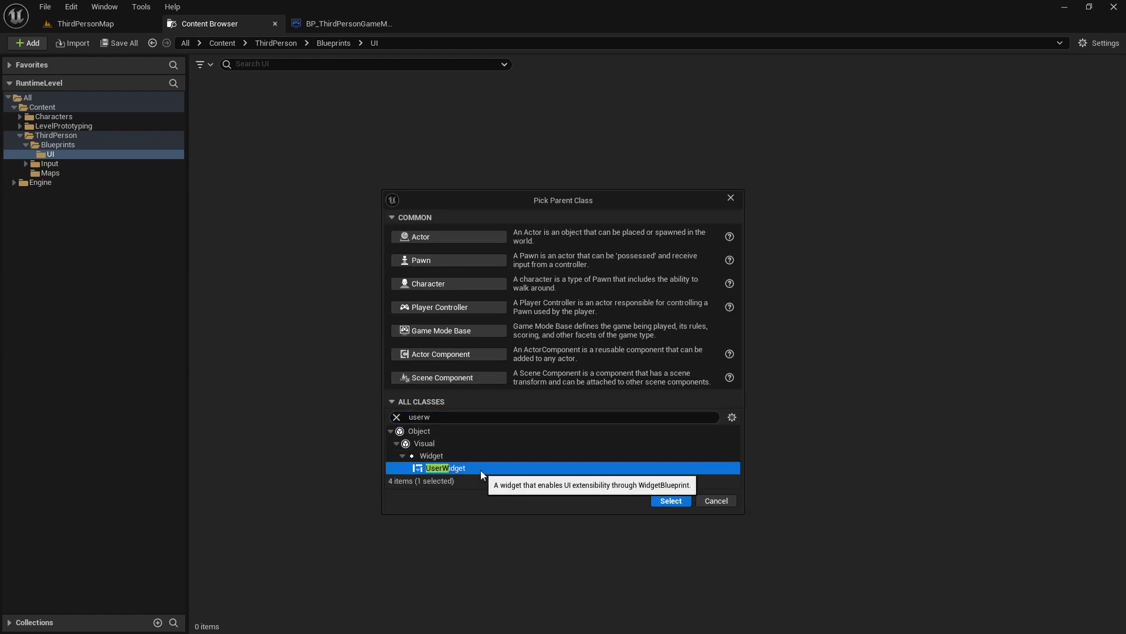
pyautogui.click(670, 500)
pyautogui.write('UMG_Level')
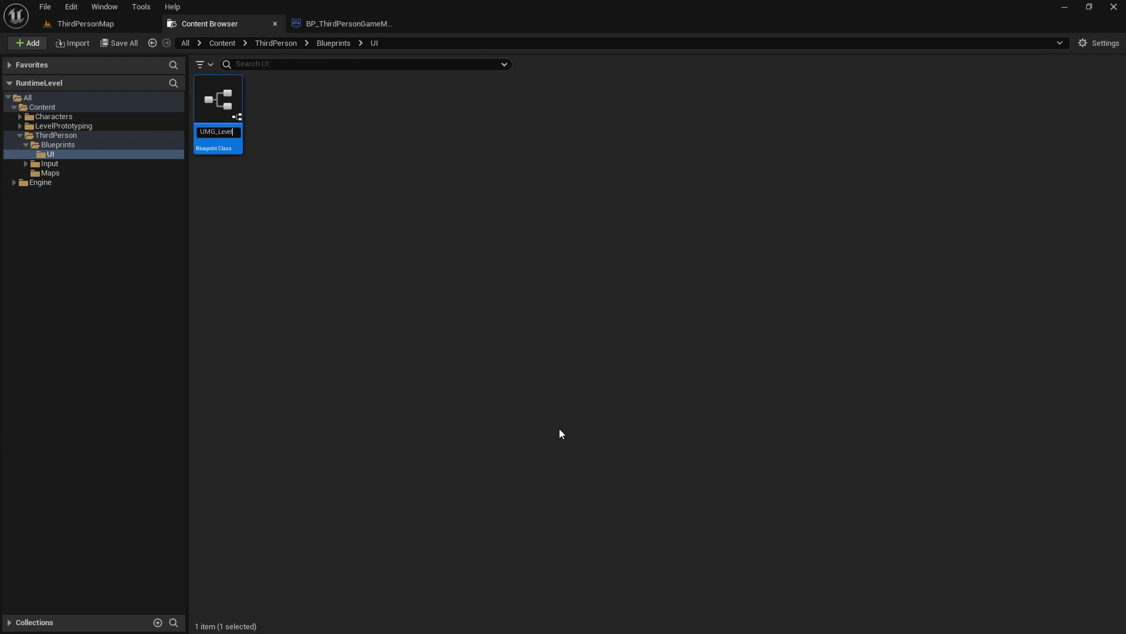
pyautogui.press('Return')
pyautogui.press('Return')
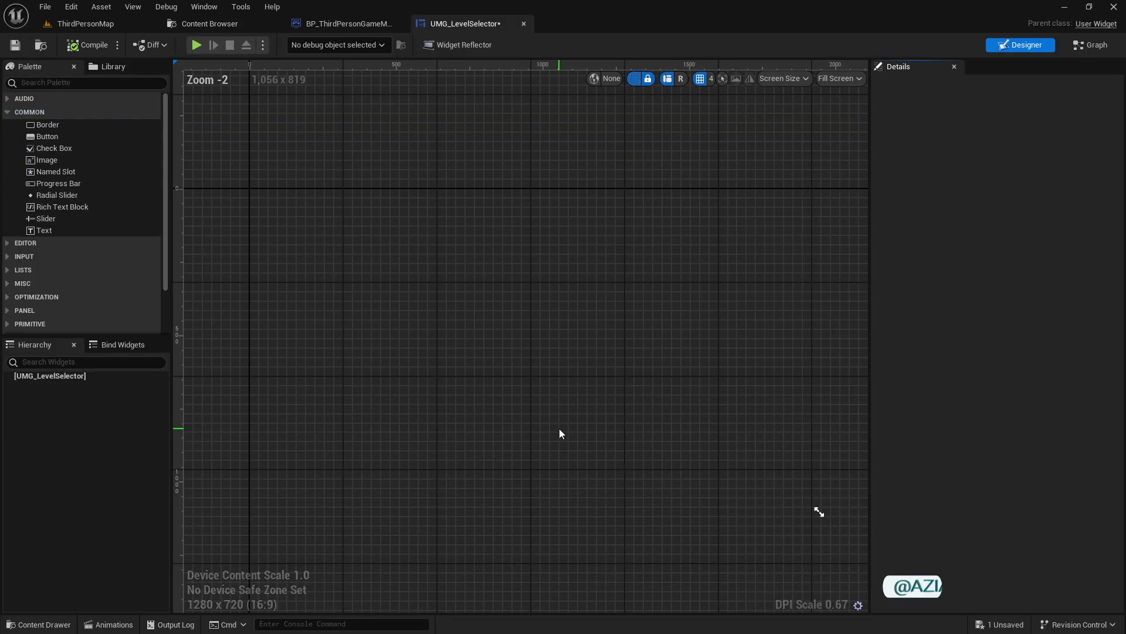
# - Add an Overlay with a Horizontal Box inside it to the widget hierarchy
pyautogui.click(77, 83)
pyautogui.write('overla')
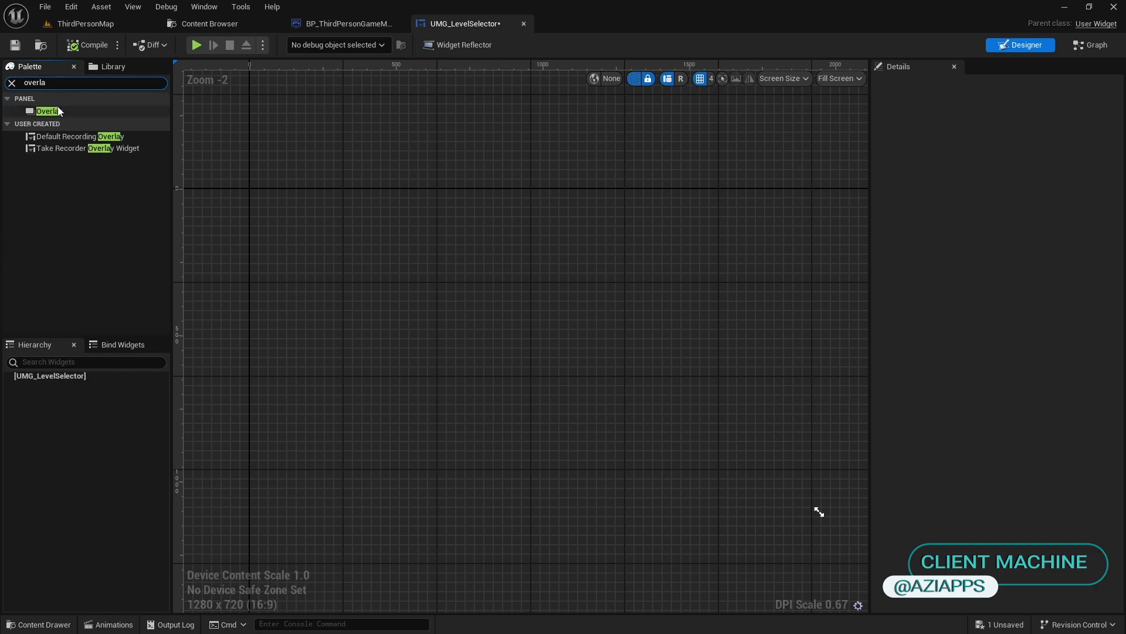
pyautogui.moveTo(58, 107); pyautogui.dragTo(58, 372)
pyautogui.click(65, 83)
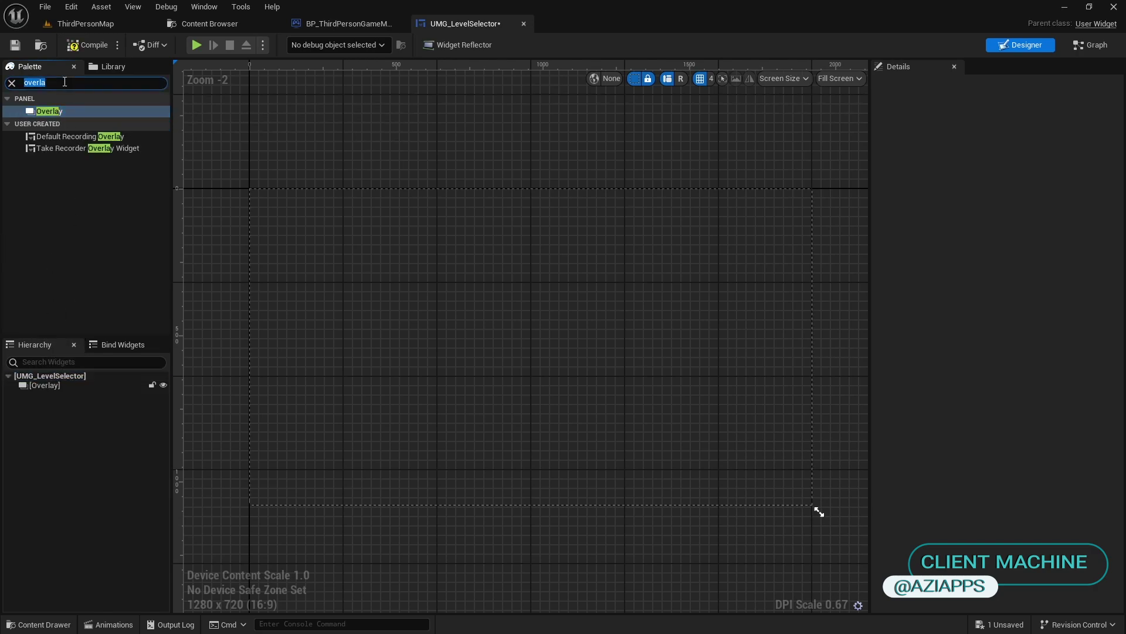
pyautogui.write('hor')
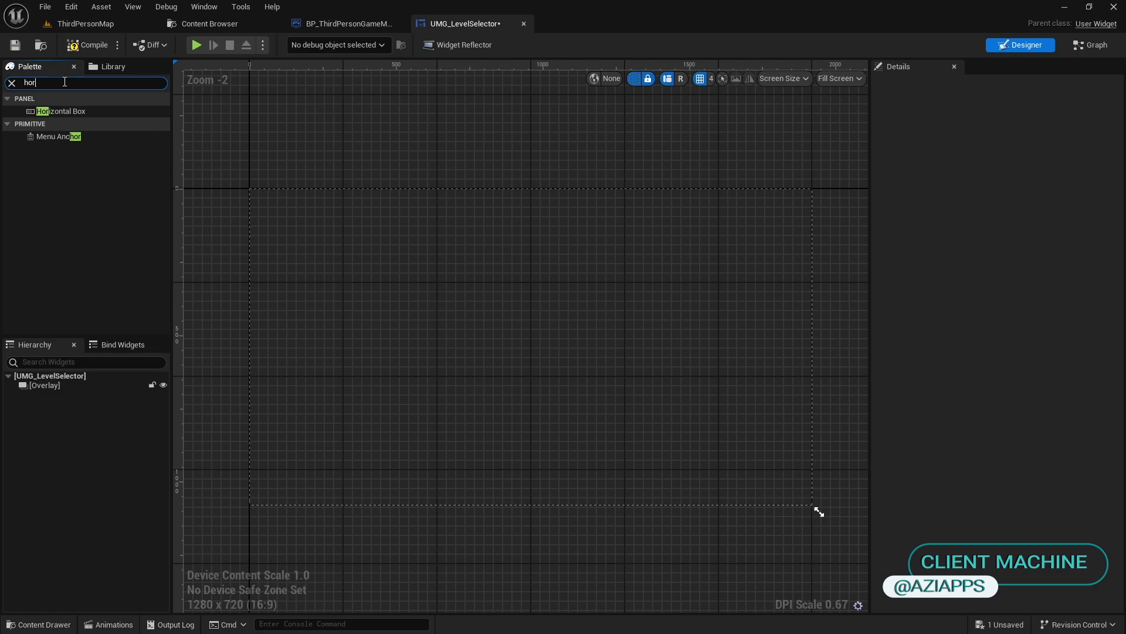
pyautogui.moveTo(59, 111); pyautogui.dragTo(59, 394)
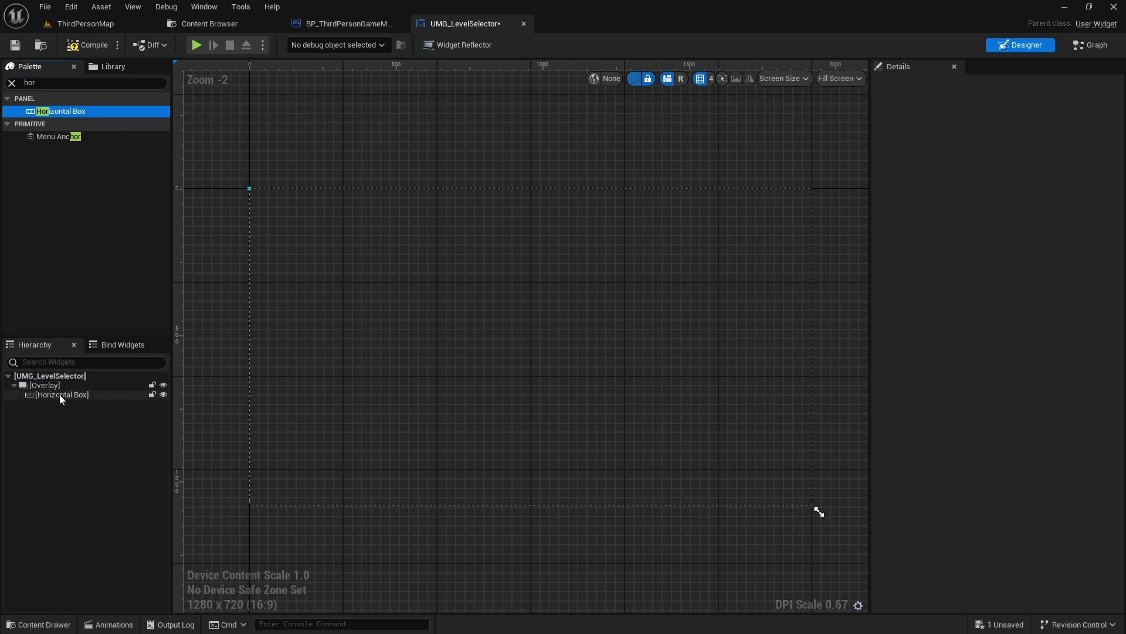
# - Rename the Horizontal Box LevelsList, mark it Is Variable, and save the widget
pyautogui.write('LevelsL')
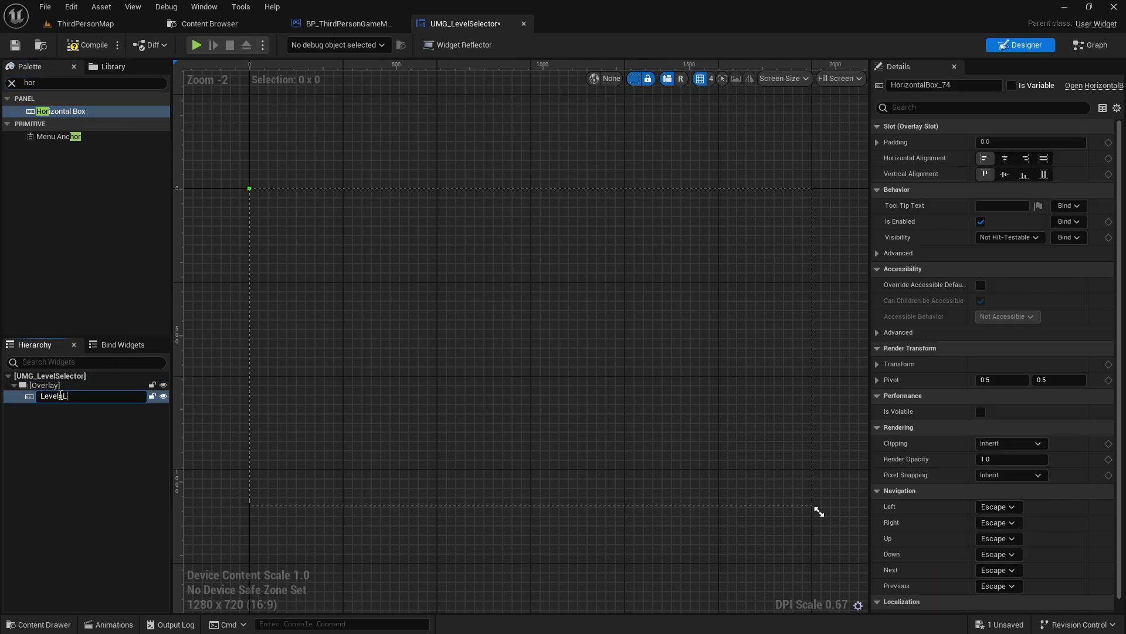
pyautogui.write('ist')
pyautogui.press('Return')
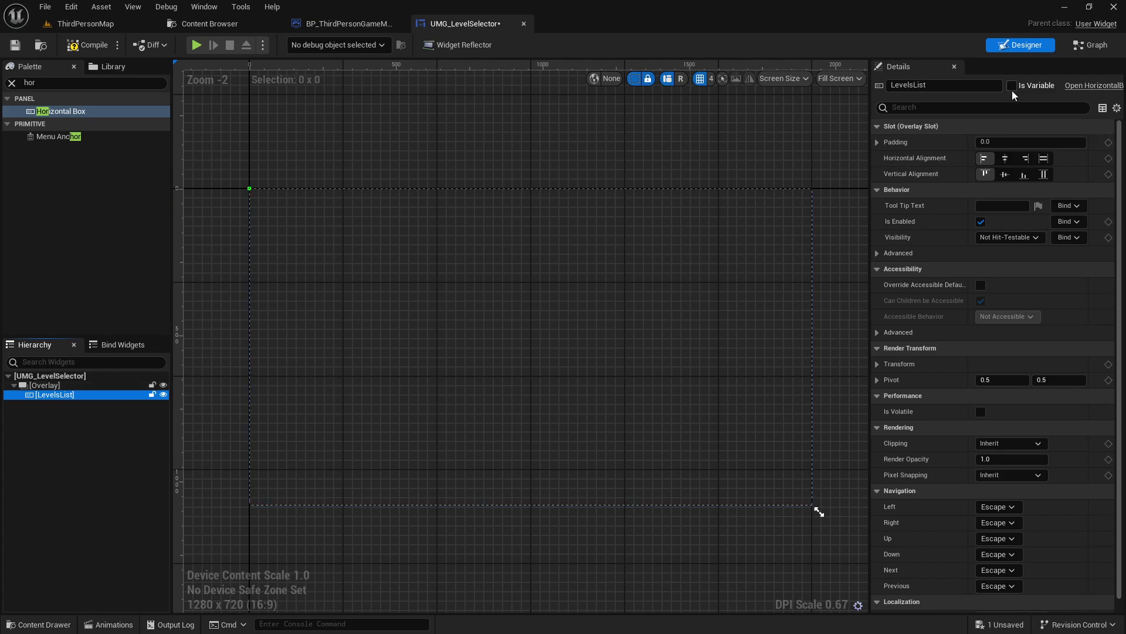
pyautogui.click(1012, 86)
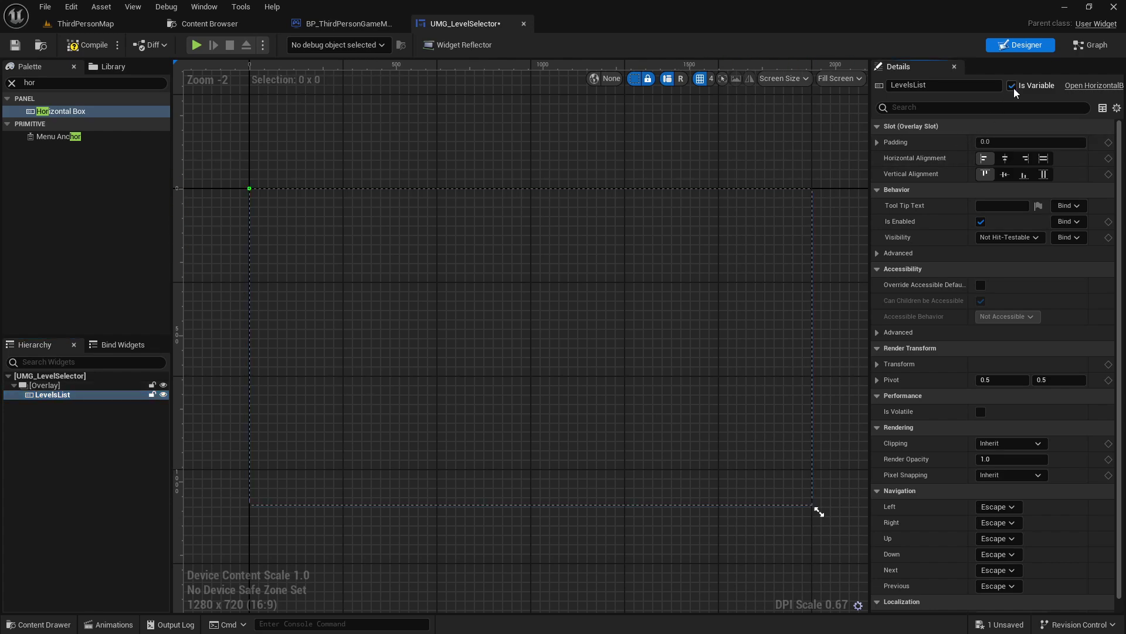
pyautogui.click(14, 46)
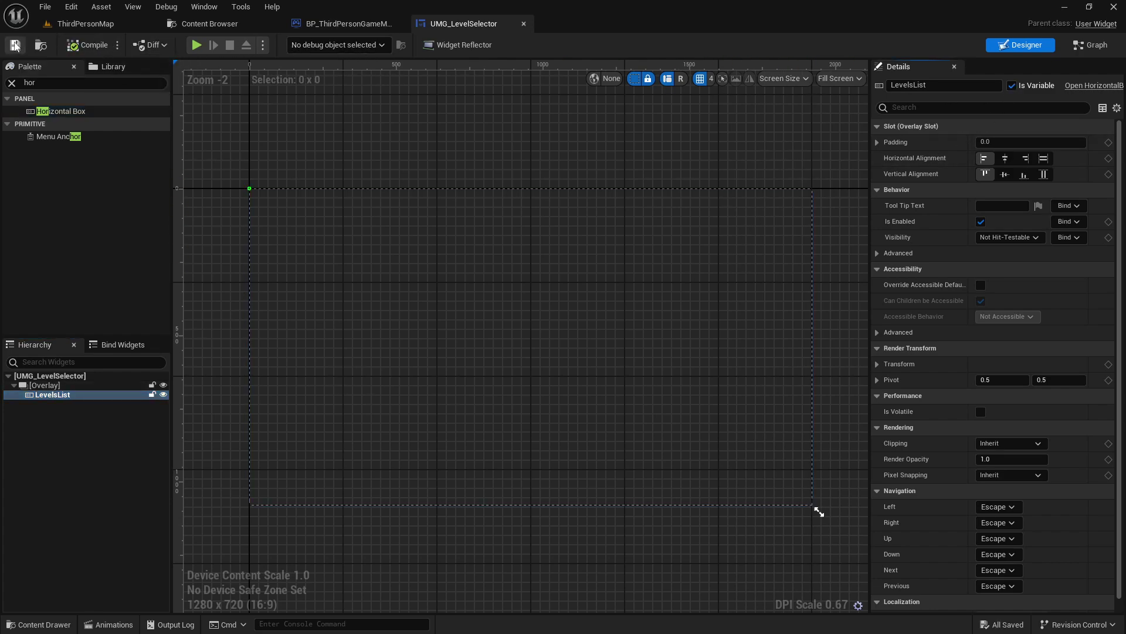
# - Create a second User Widget blueprint in the UI folder and begin typing its name
pyautogui.click(199, 26)
pyautogui.rightClick(283, 219)
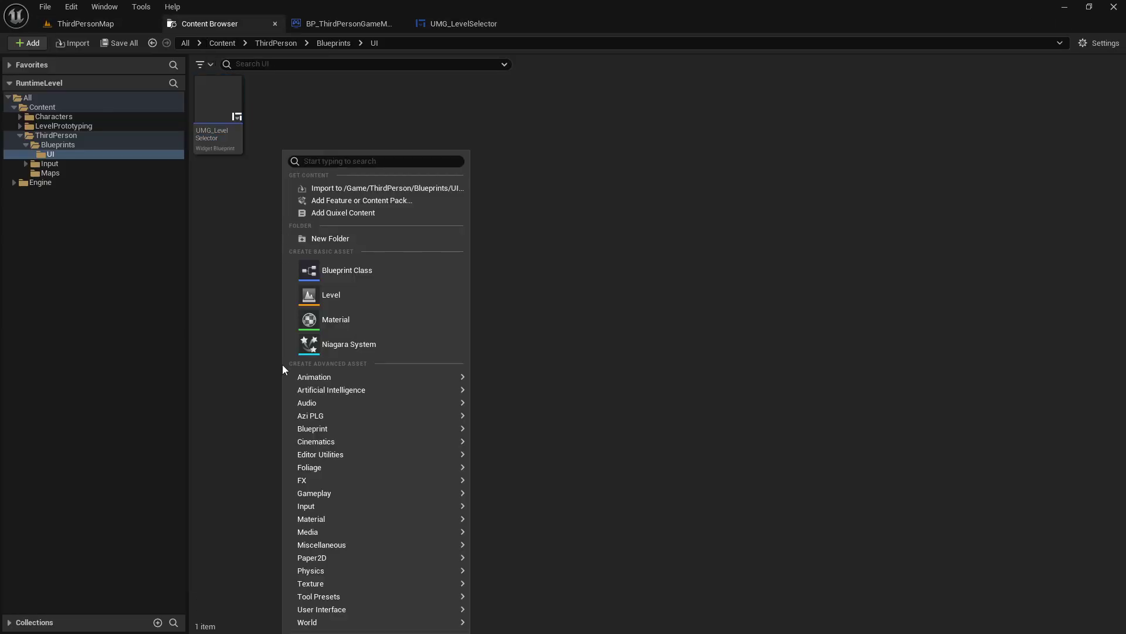
pyautogui.moveTo(378, 609)
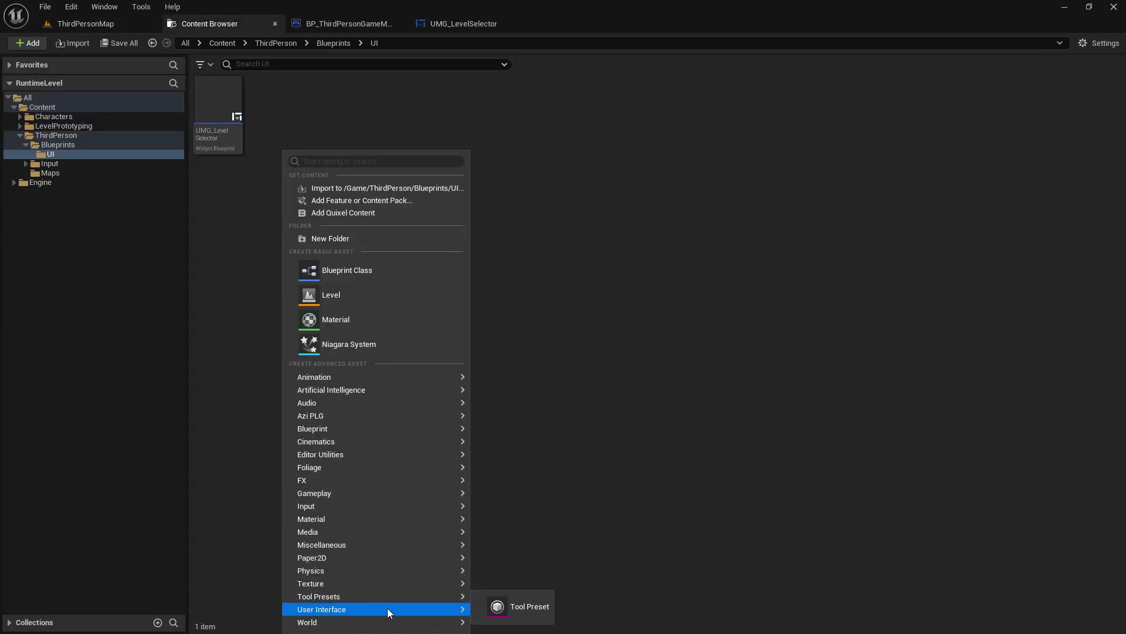
pyautogui.click(531, 616)
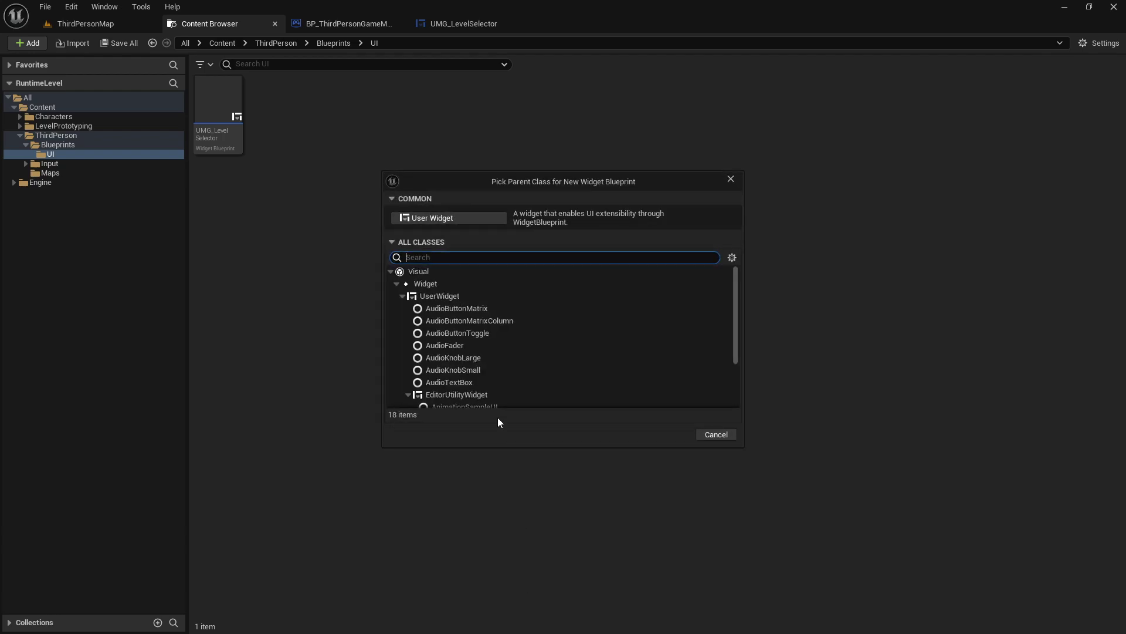
pyautogui.click(459, 218)
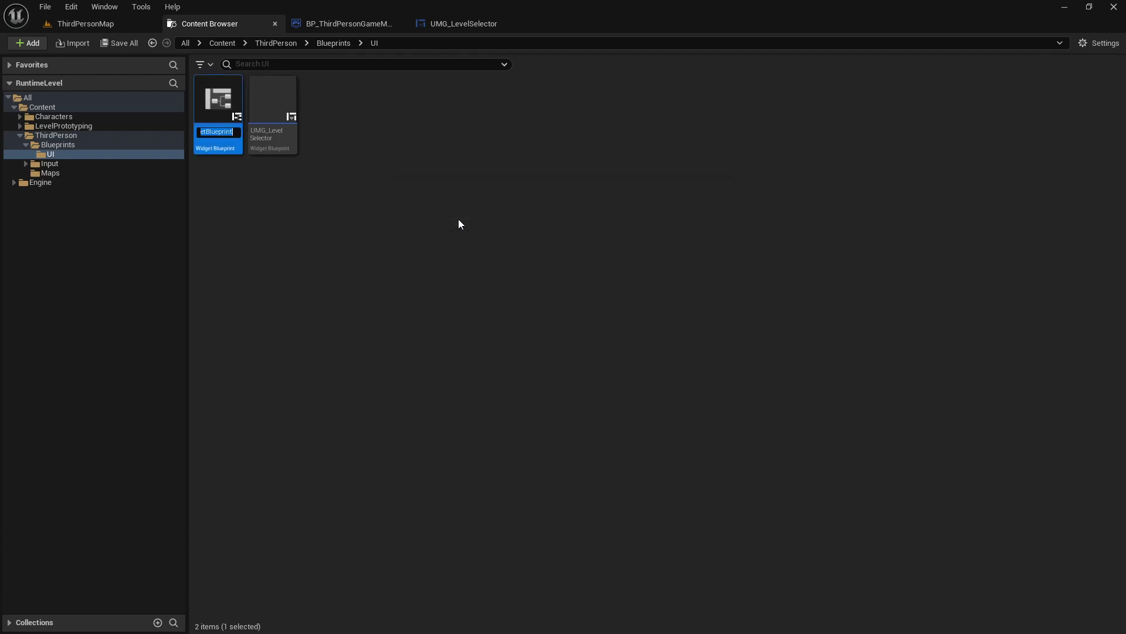
pyautogui.write('U')
pyautogui.write('_L')
pyautogui.write('el')
# - Open UMG_BTN_Level and nest a Size Box inside a new Overlay
pyautogui.press('Return')
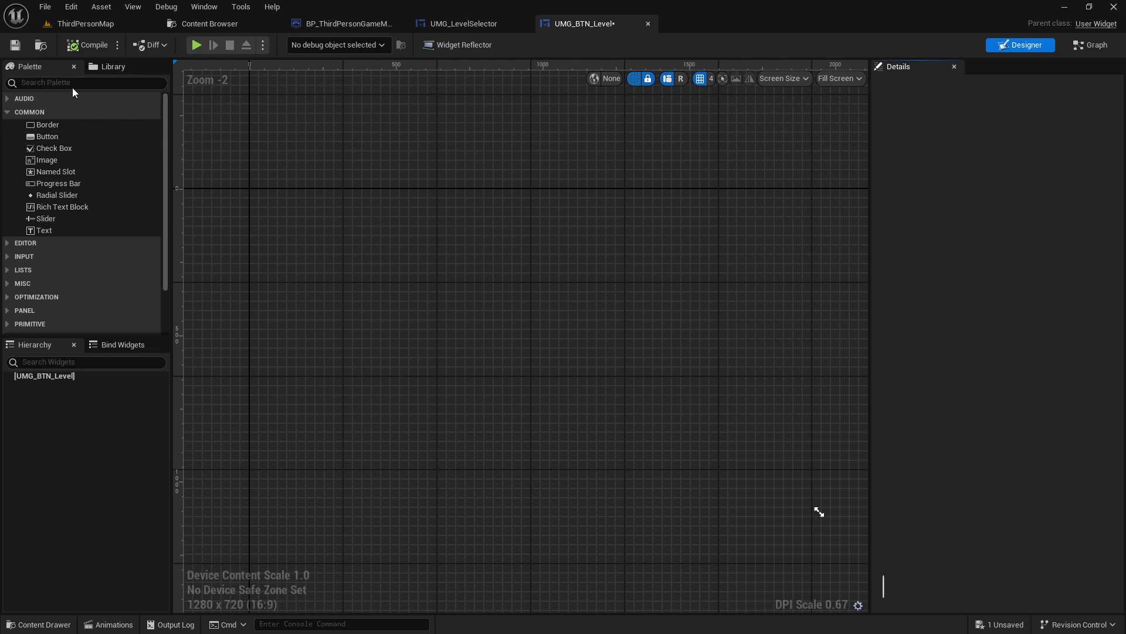
pyautogui.click(73, 86)
pyautogui.write('overl')
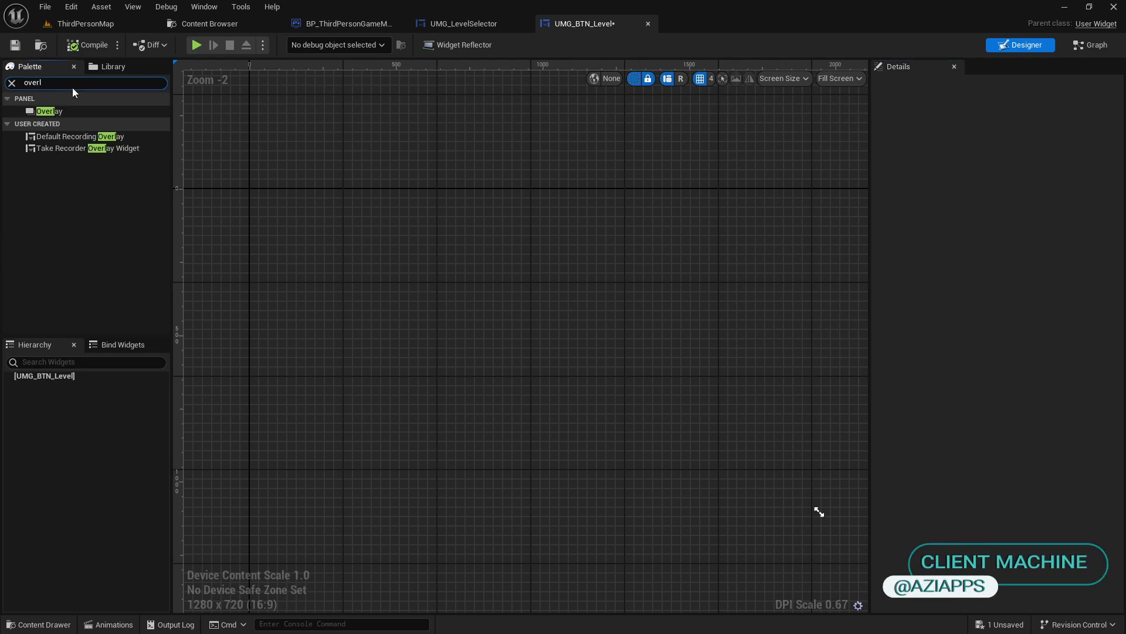
pyautogui.moveTo(62, 109); pyautogui.dragTo(68, 375)
pyautogui.click(46, 82)
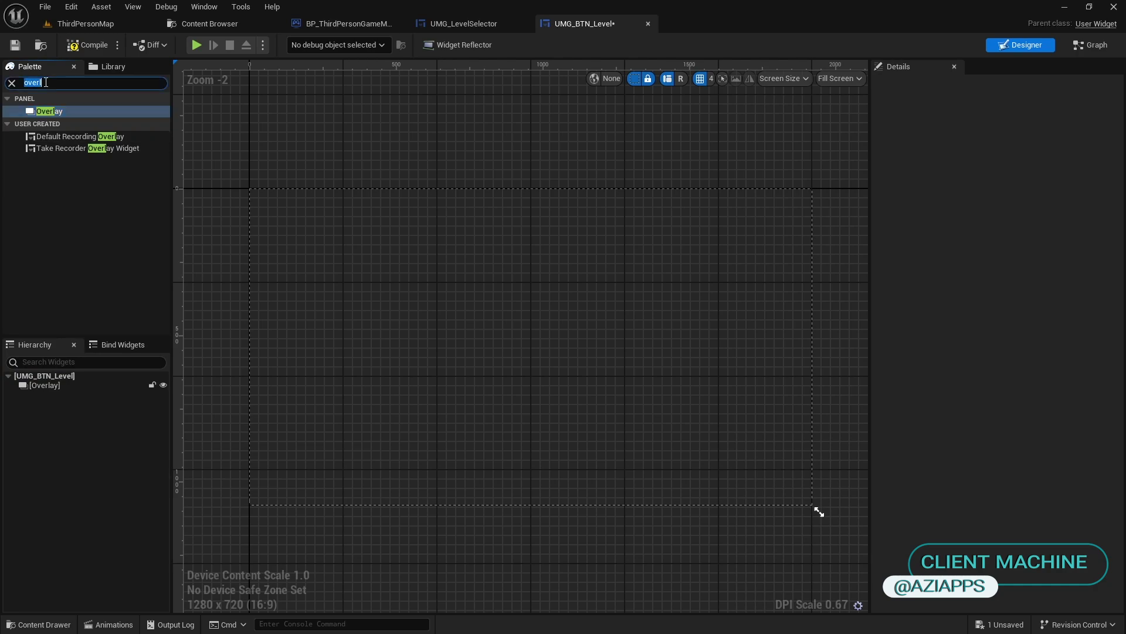
pyautogui.write('size')
pyautogui.moveTo(67, 112); pyautogui.dragTo(65, 385)
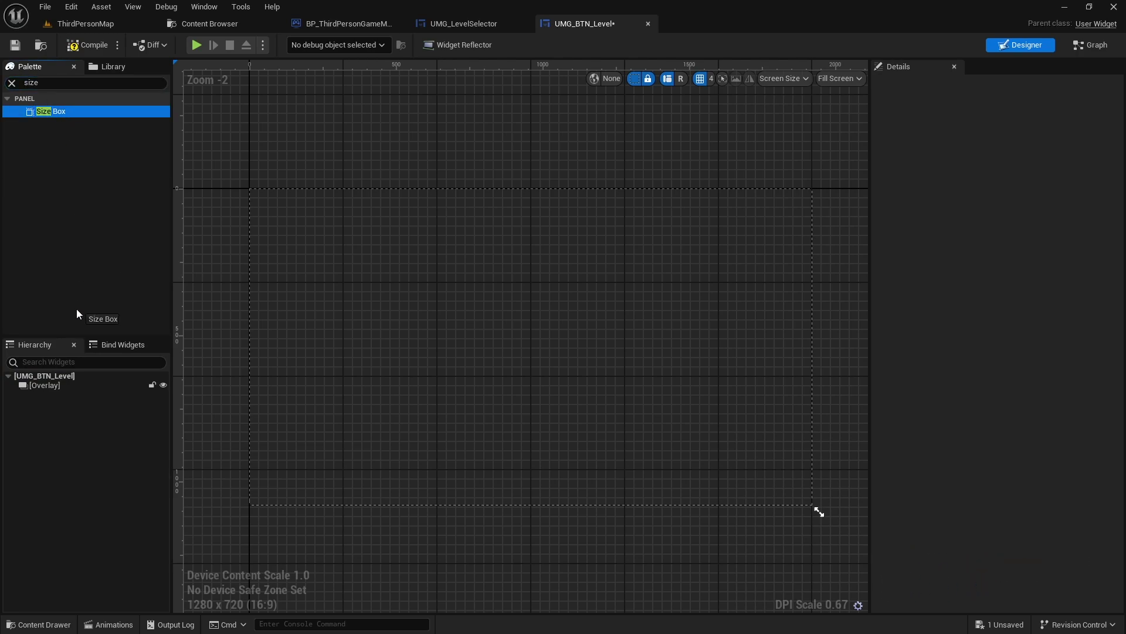
# - Place a Button holding a Text block in the Size Box and preview at Desired size
pyautogui.click(42, 82)
pyautogui.write('but')
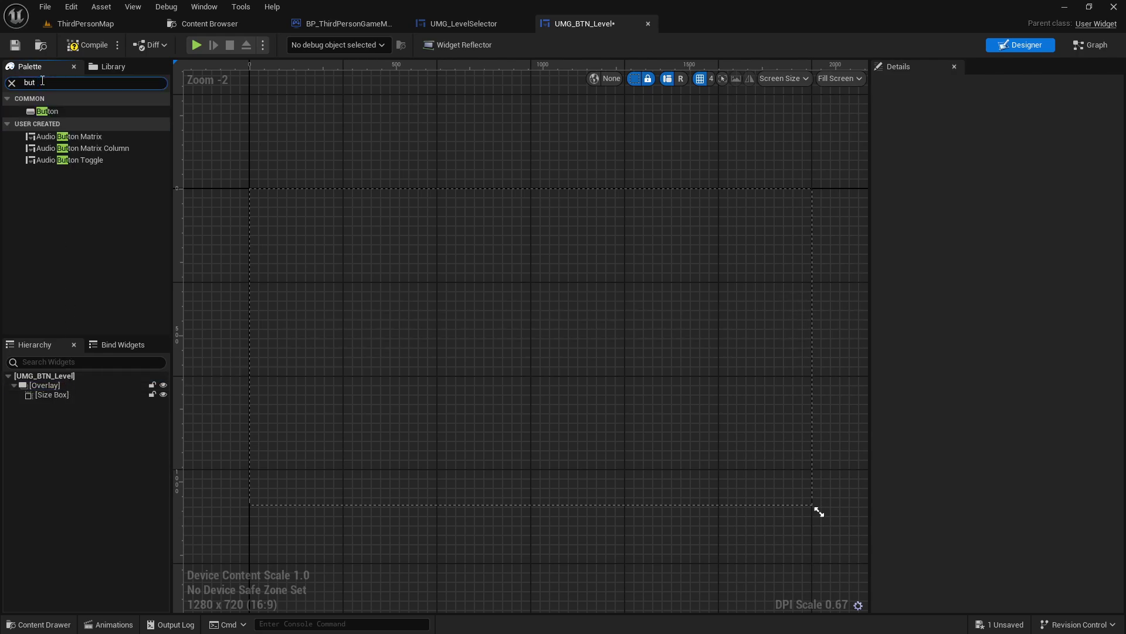
pyautogui.moveTo(51, 114); pyautogui.dragTo(62, 396)
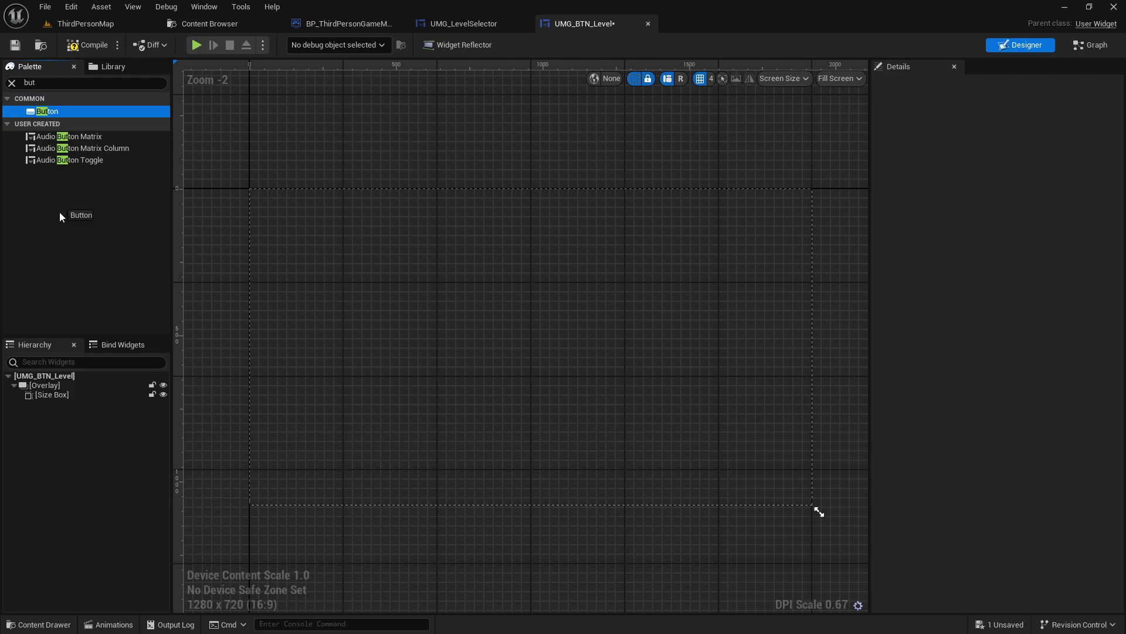
pyautogui.click(65, 85)
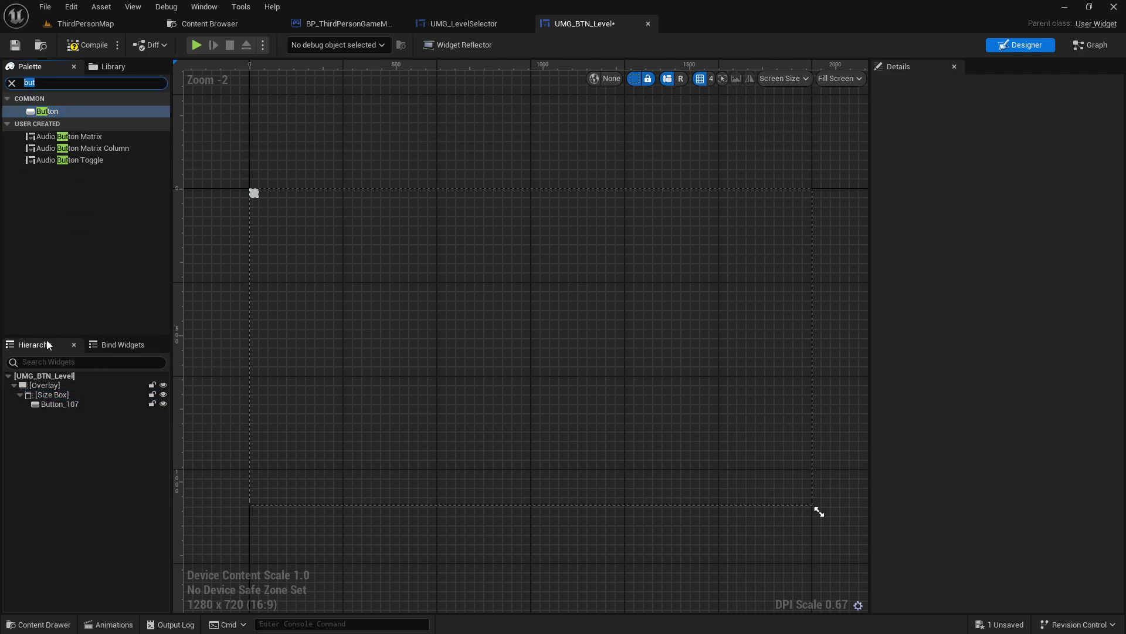
pyautogui.write('tex')
pyautogui.moveTo(44, 123); pyautogui.dragTo(62, 400)
pyautogui.click(823, 80)
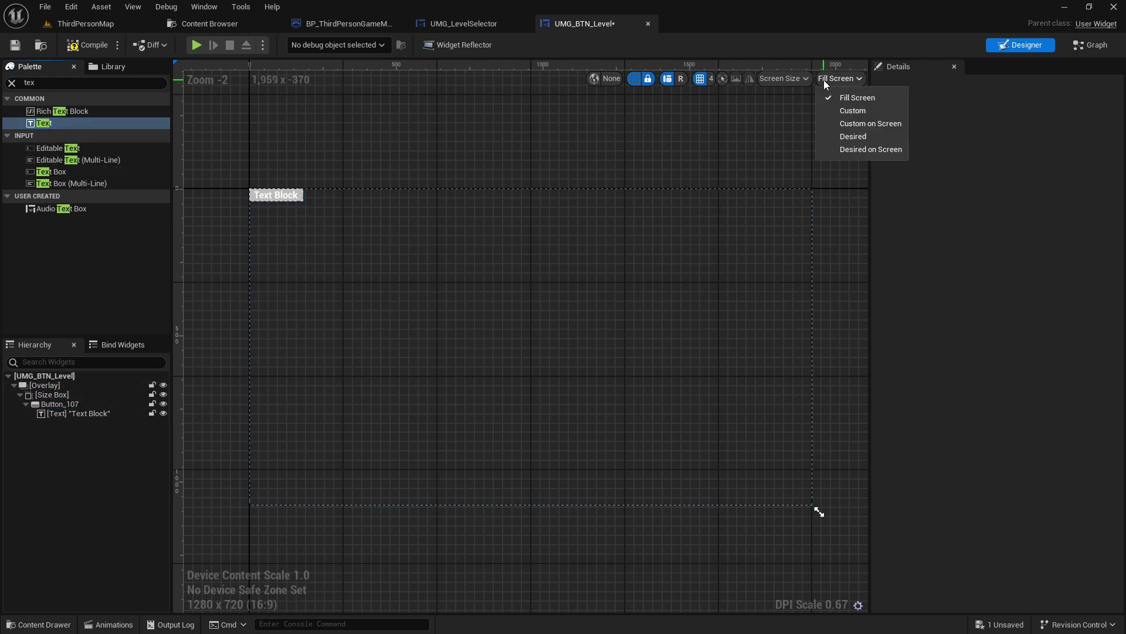
pyautogui.click(853, 136)
pyautogui.scroll(4, 410, 360)
pyautogui.scroll(4, 426, 392)
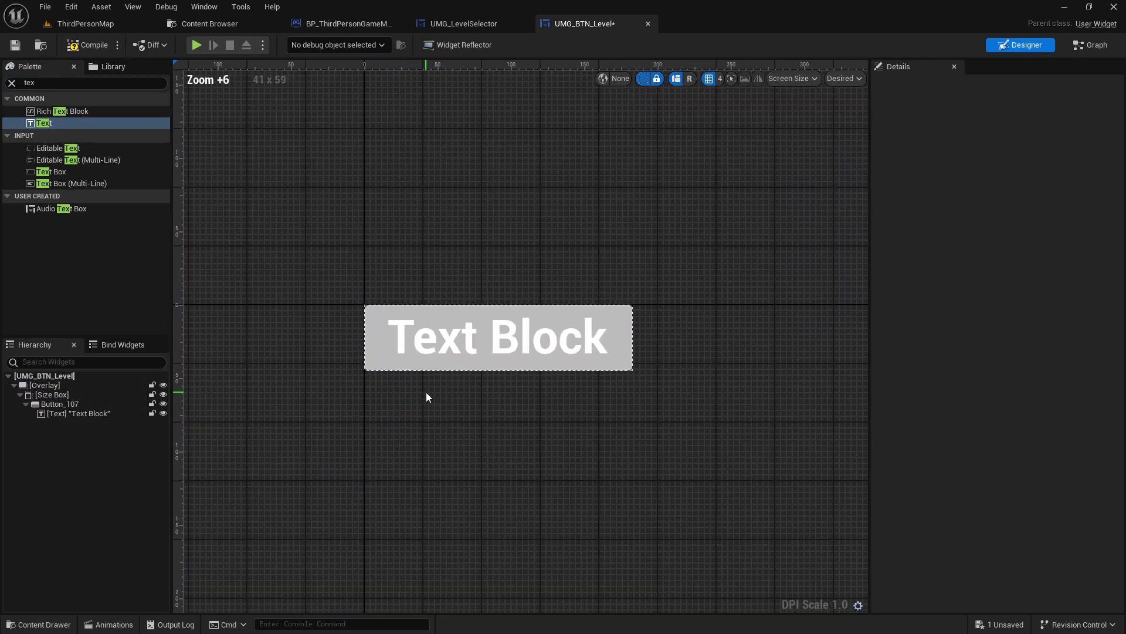
# - Give the Size Box a fixed 220 width and rename the button BTN_Level
pyautogui.click(52, 394)
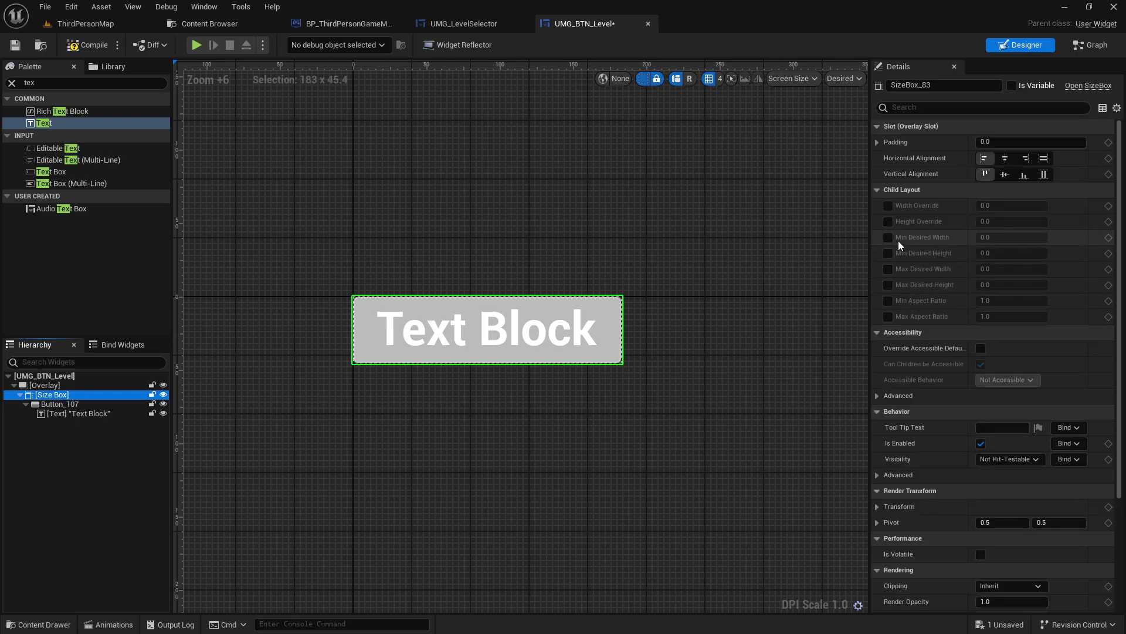
pyautogui.click(888, 205)
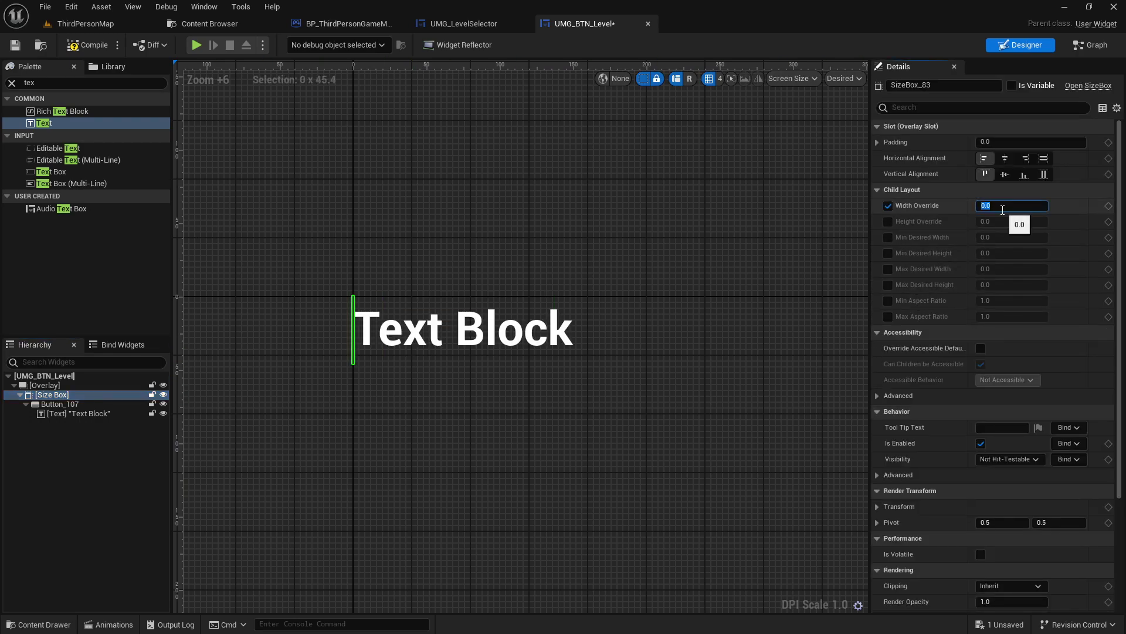
pyautogui.click(1012, 205)
pyautogui.write('220')
pyautogui.press('Return')
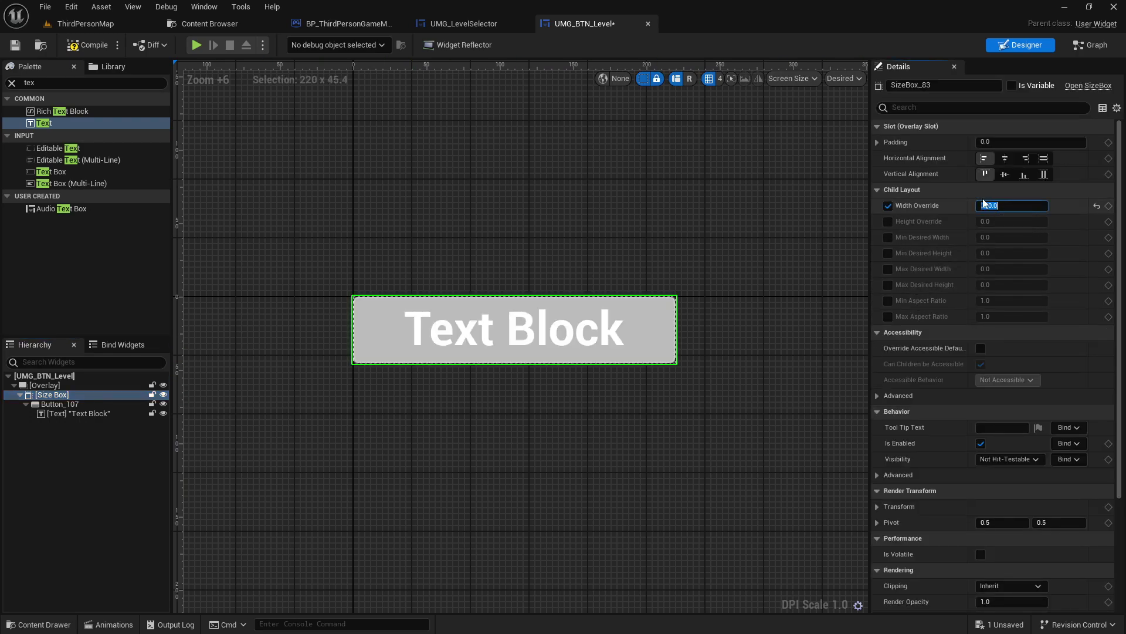
pyautogui.click(58, 404)
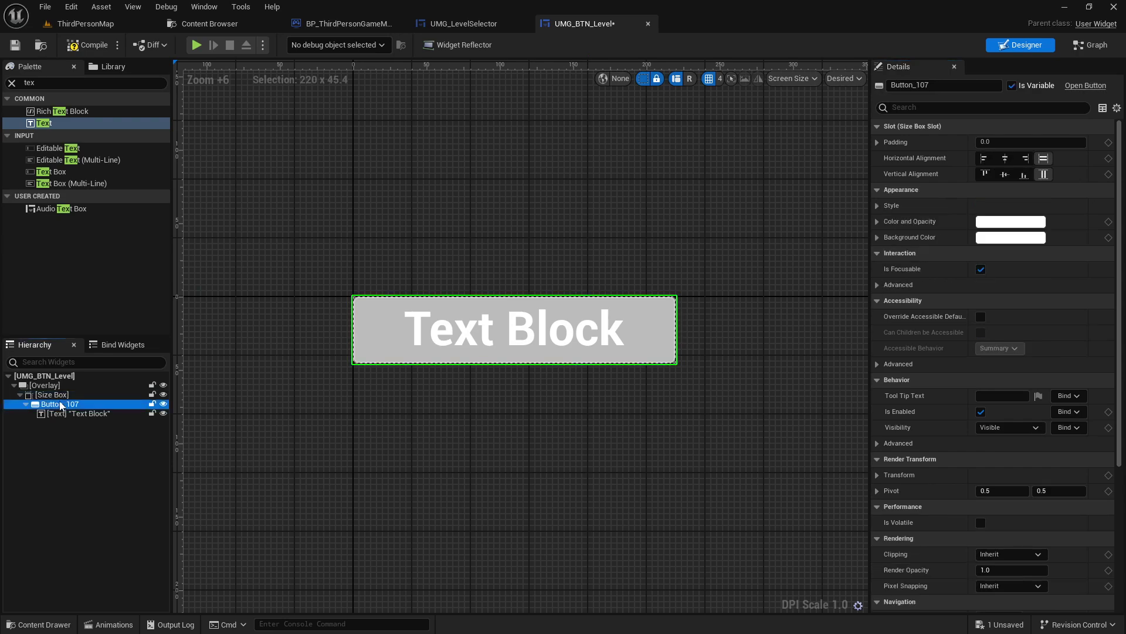
pyautogui.doubleClick(61, 405)
pyautogui.write('BTN_Level')
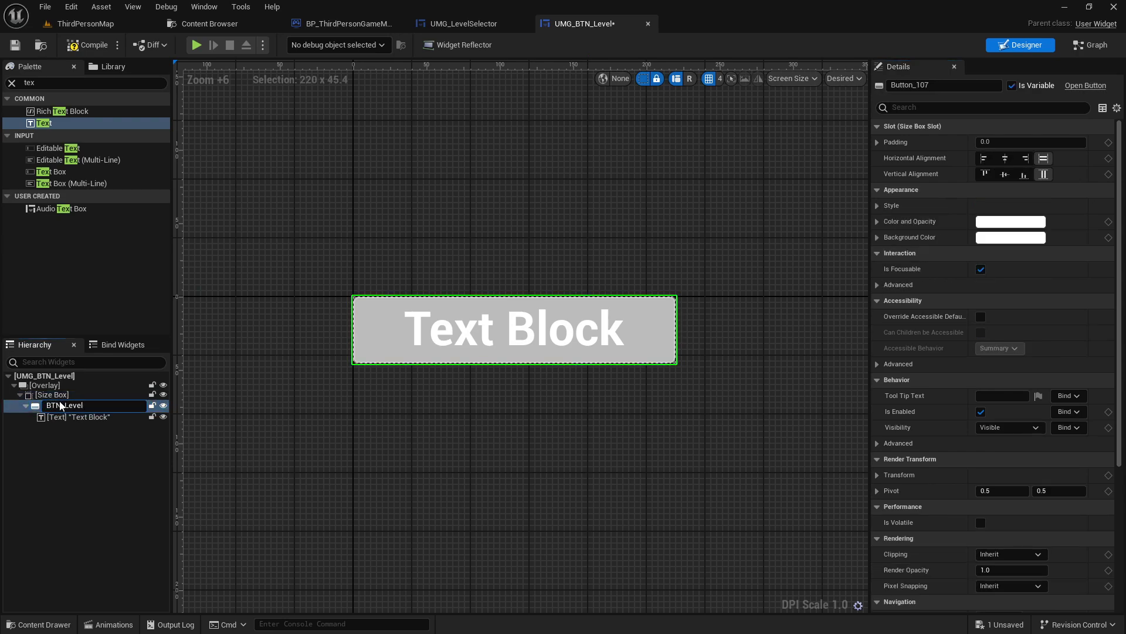
pyautogui.press('Return')
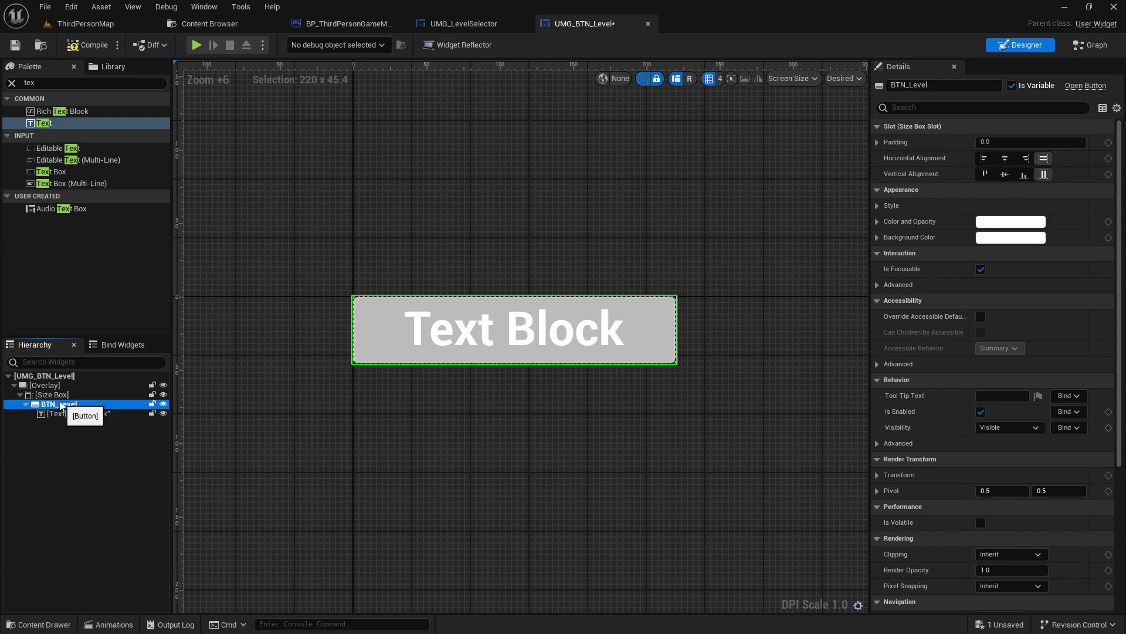
# - Tint the button's Normal state black and set its Draw As to Image
pyautogui.click(877, 206)
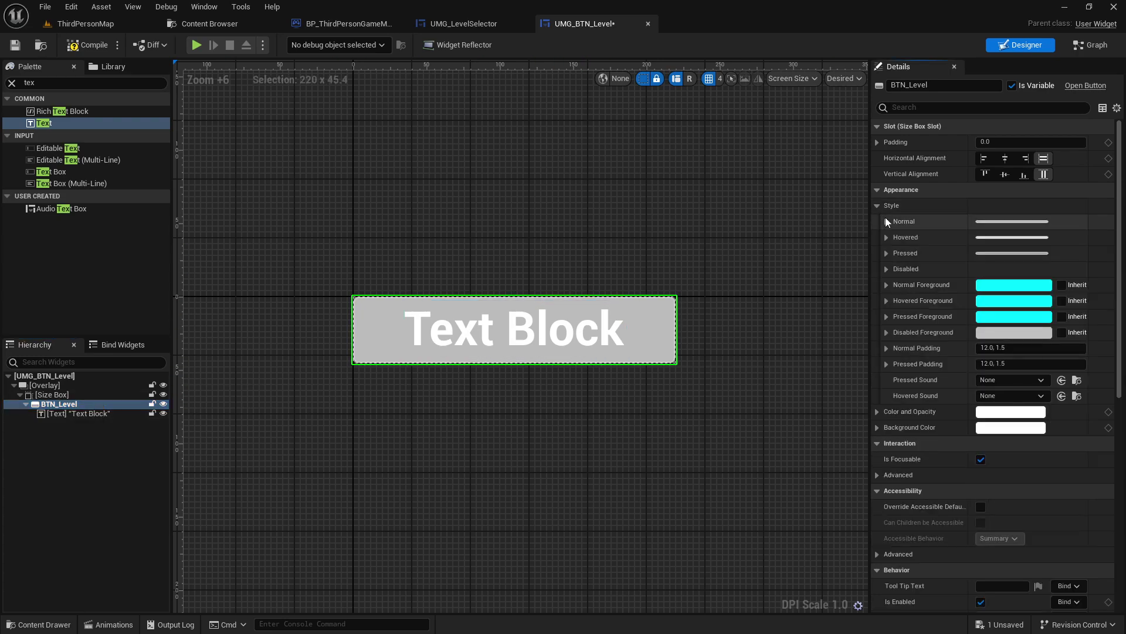
pyautogui.click(1001, 288)
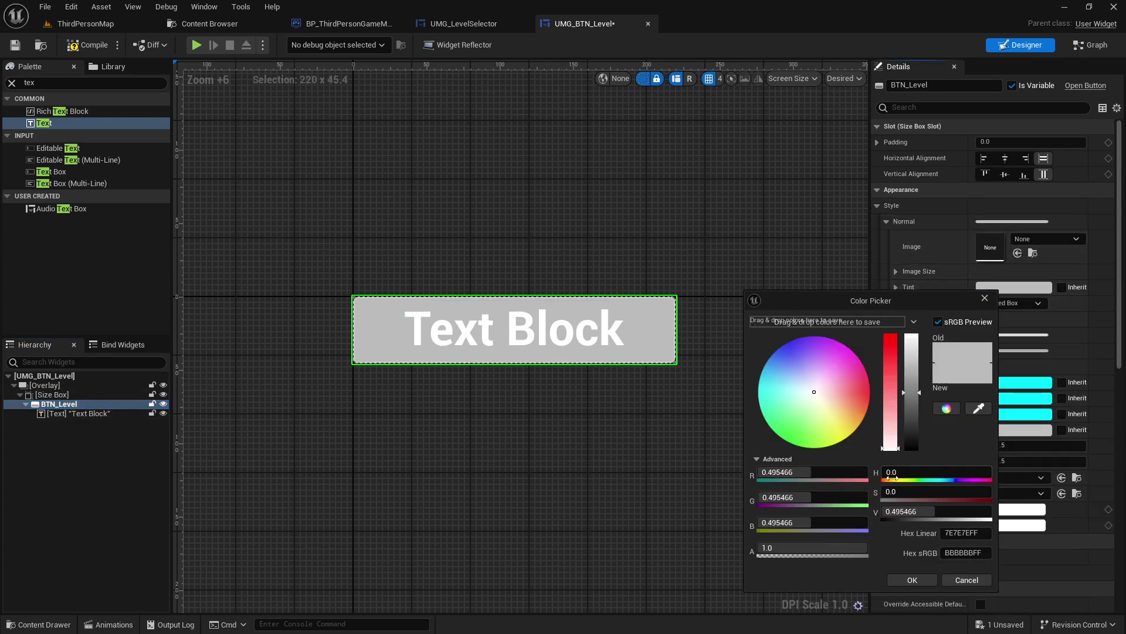
pyautogui.moveTo(903, 512); pyautogui.dragTo(883, 511)
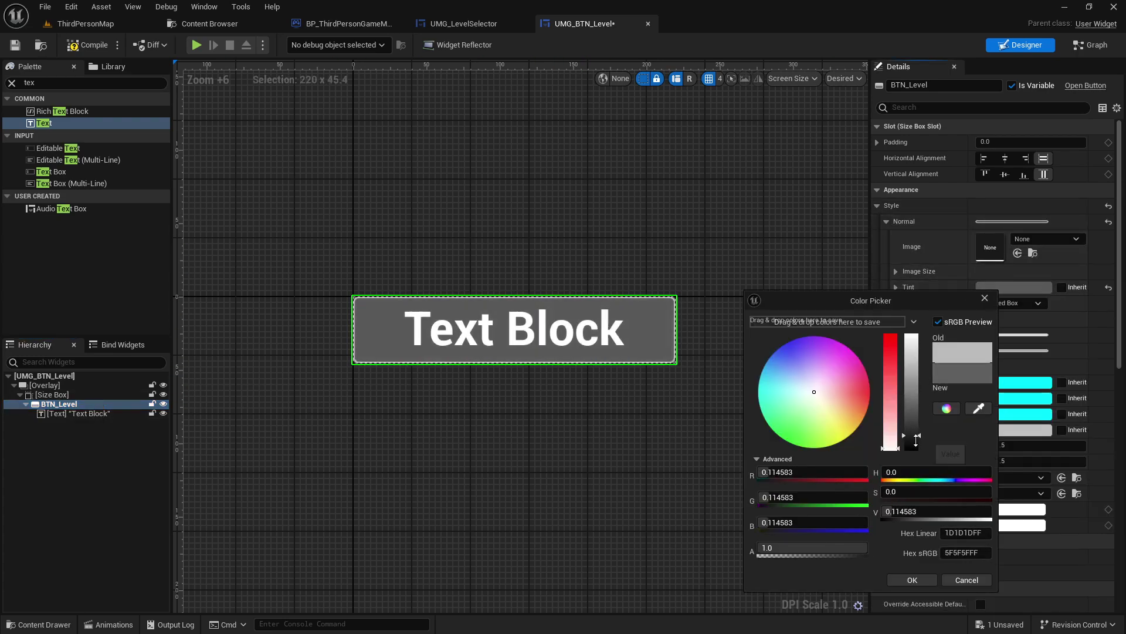
pyautogui.click(912, 579)
pyautogui.click(1009, 303)
pyautogui.click(998, 347)
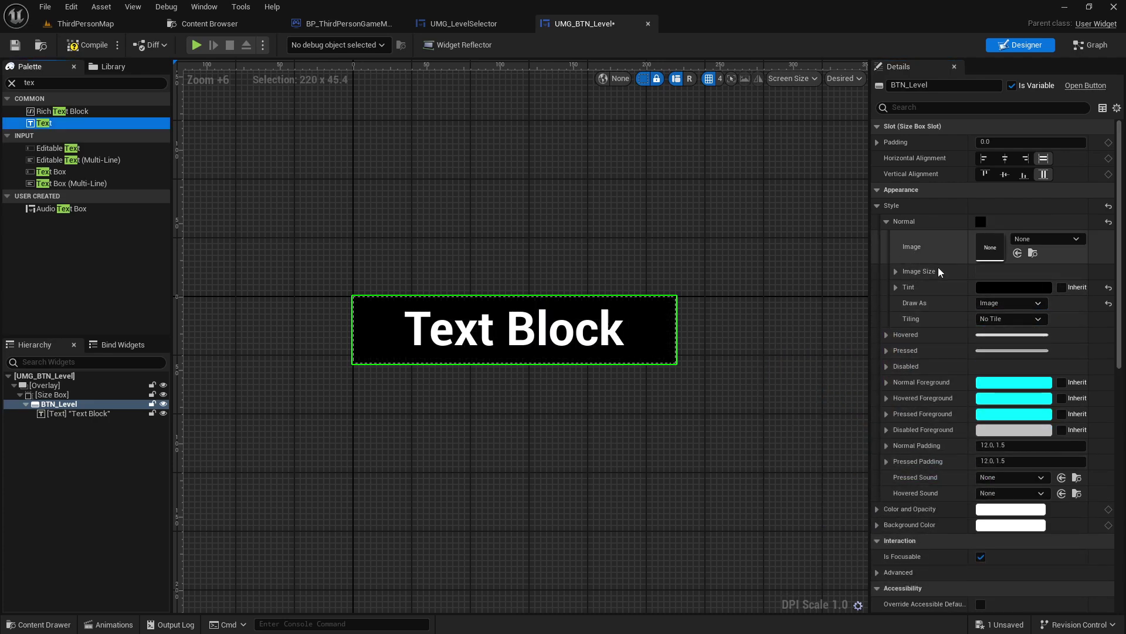
# - Lower the Normal tint's alpha to 0.65 and confirm the colour
pyautogui.click(992, 288)
pyautogui.click(820, 543)
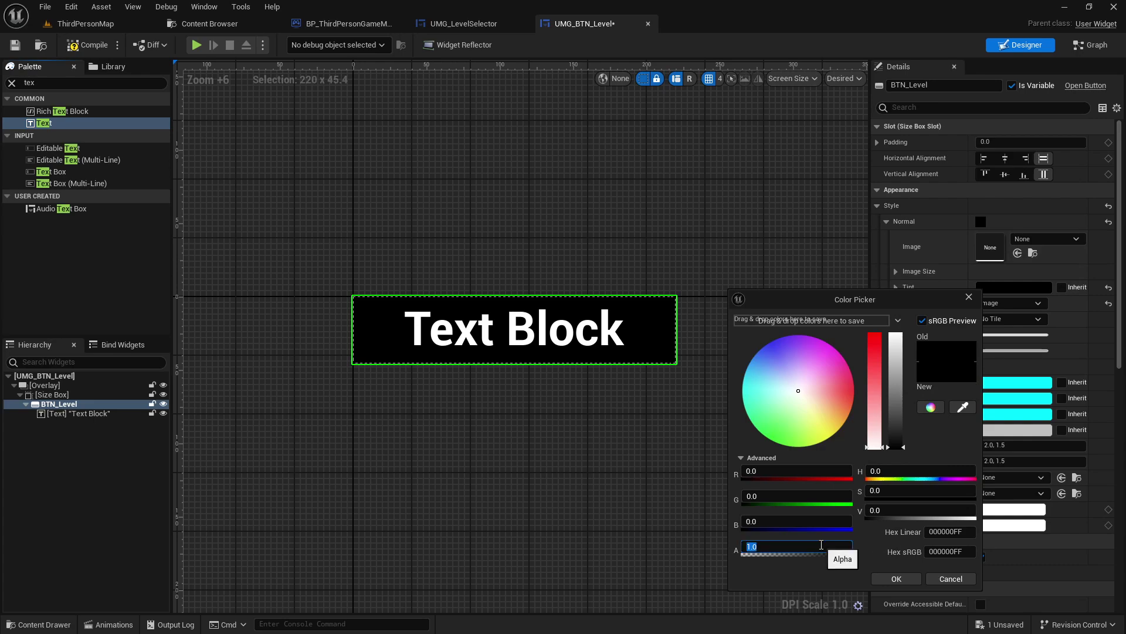
pyautogui.write('0.8')
pyautogui.press('Return')
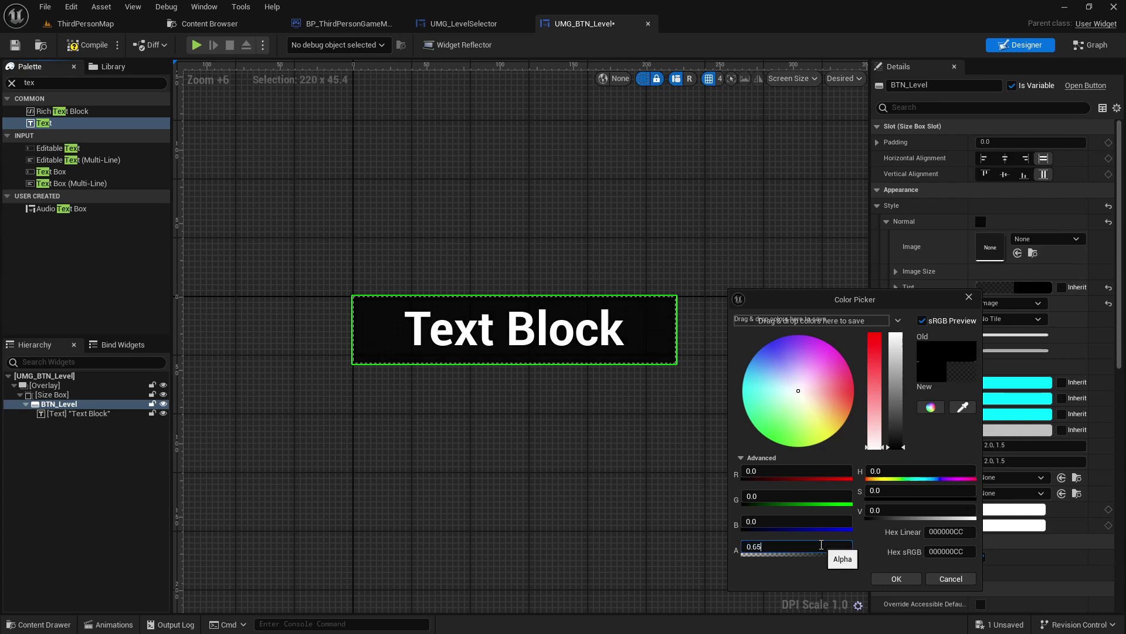
pyautogui.press('Return')
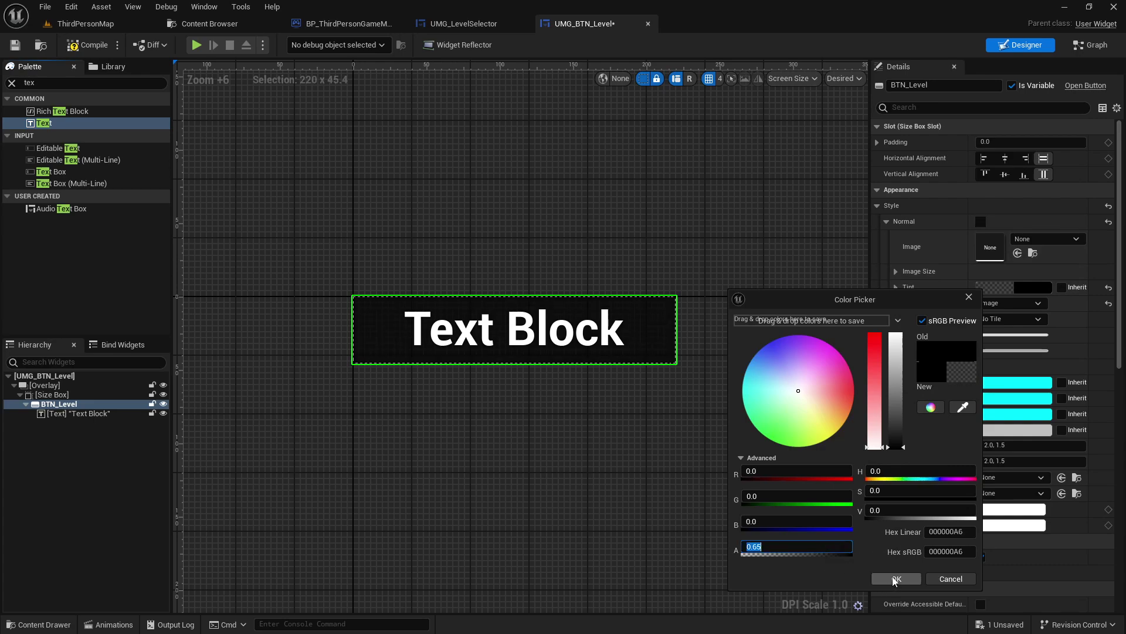
pyautogui.click(895, 579)
# - Give the Hovered state a black tint with 0.8 alpha, drawn as Image
pyautogui.click(887, 222)
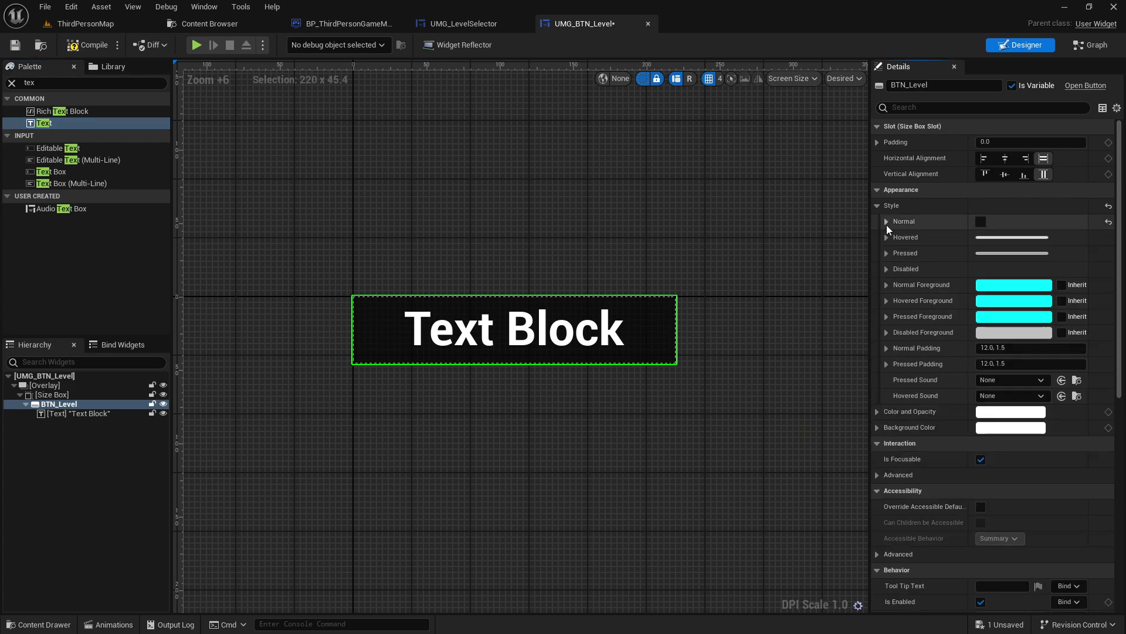
pyautogui.click(886, 237)
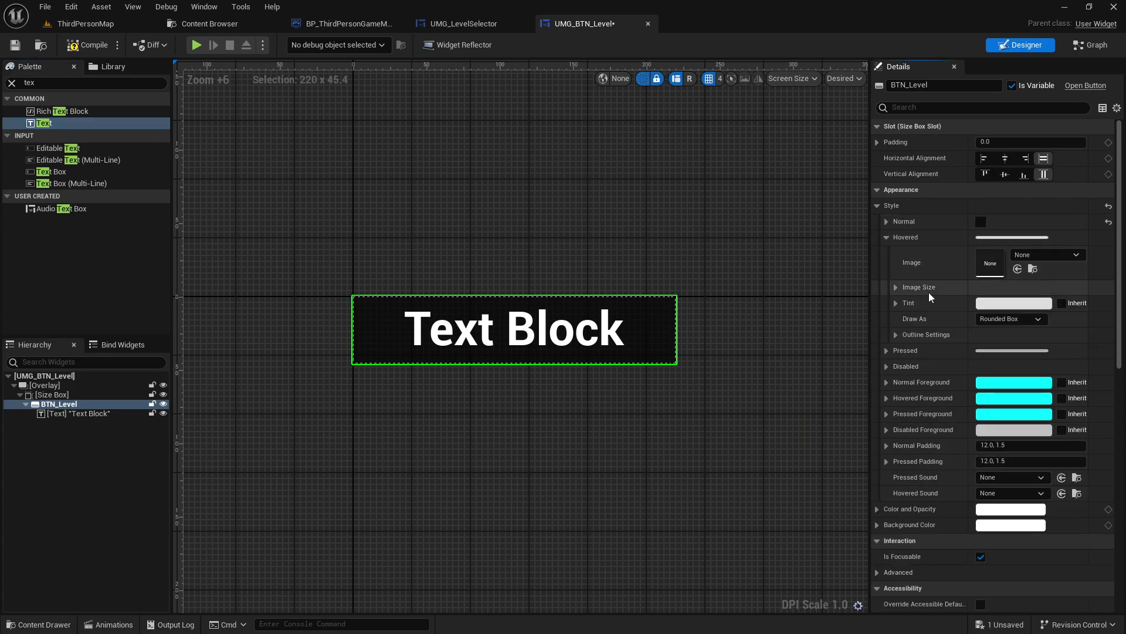
pyautogui.click(995, 304)
pyautogui.moveTo(938, 530); pyautogui.dragTo(929, 511)
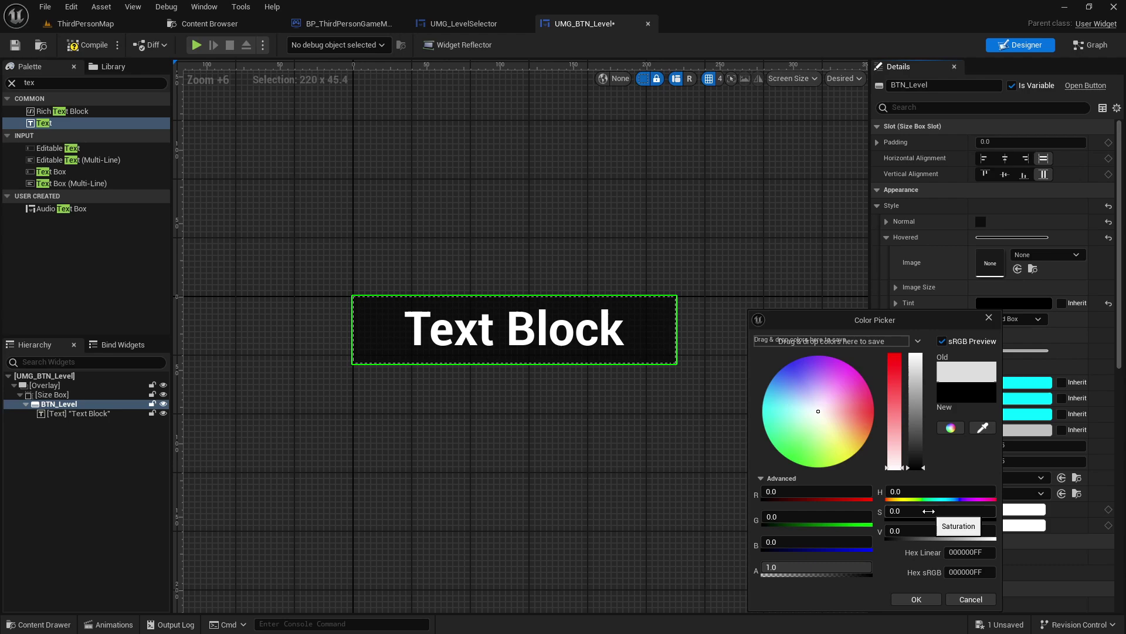
pyautogui.click(825, 570)
pyautogui.write('0.8')
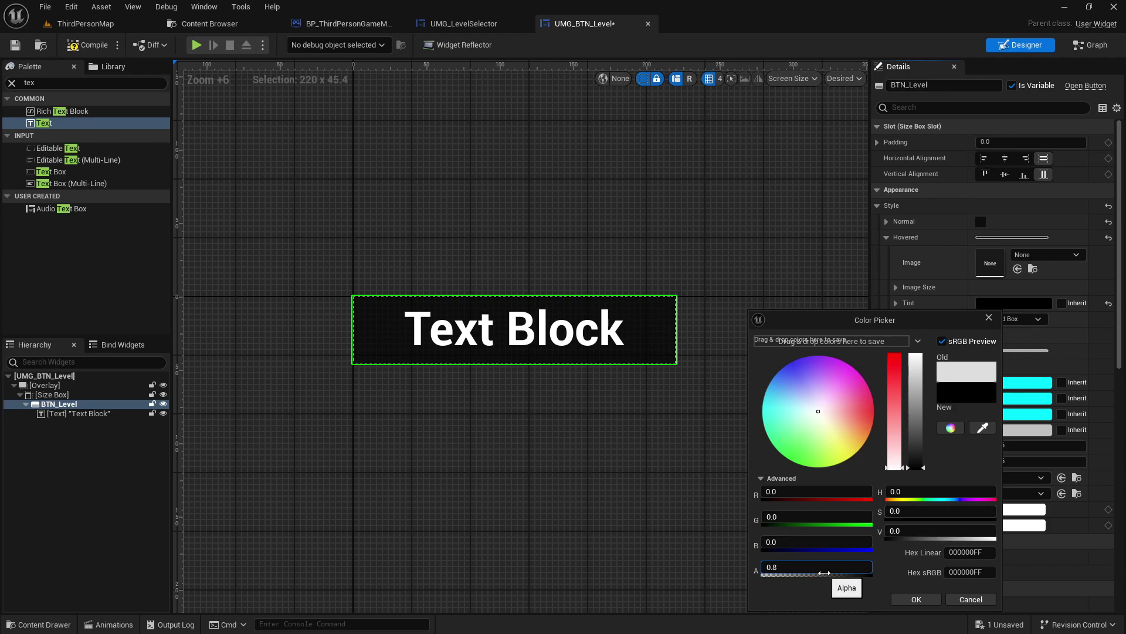
pyautogui.press('Return')
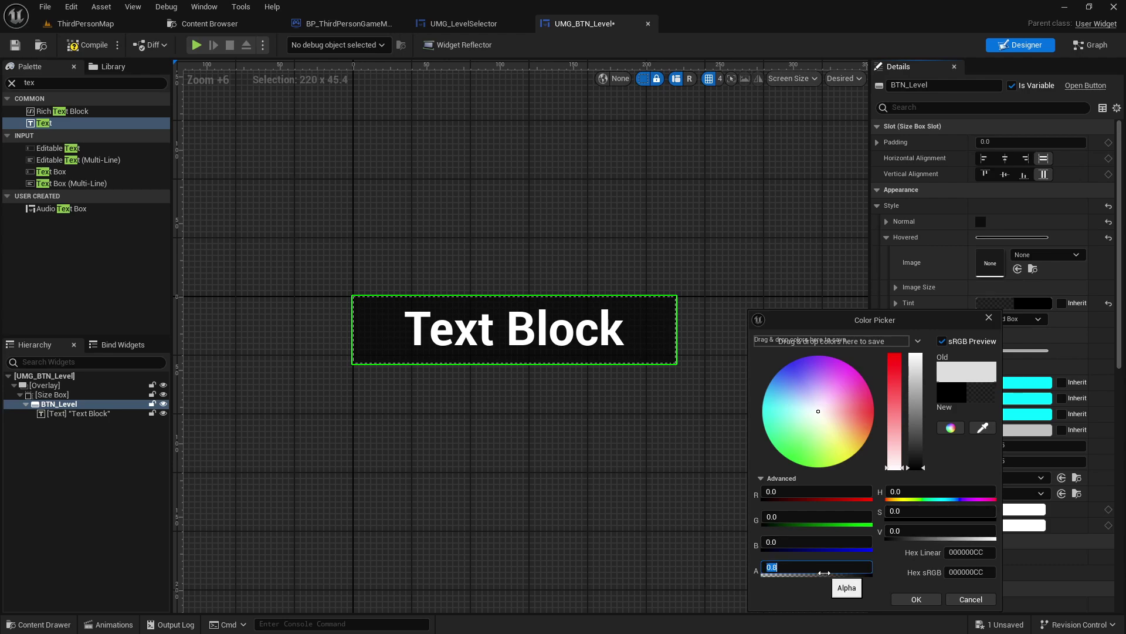
pyautogui.click(919, 600)
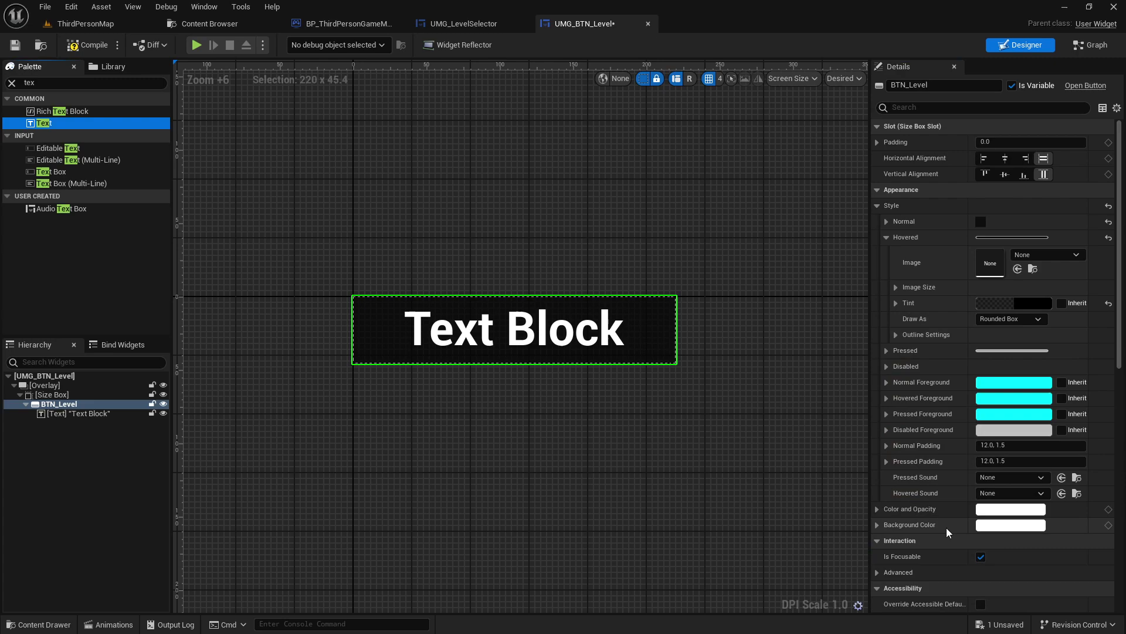
pyautogui.click(1027, 321)
pyautogui.click(1003, 348)
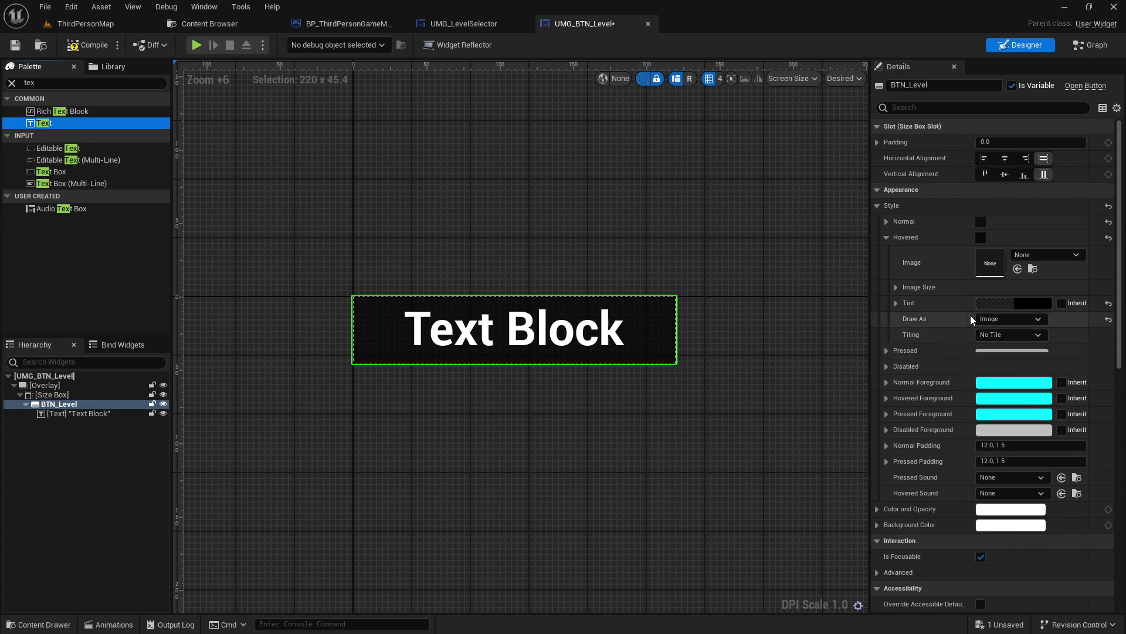
# - Give the Pressed state a black tint, drawn as Image
pyautogui.click(887, 237)
pyautogui.click(889, 252)
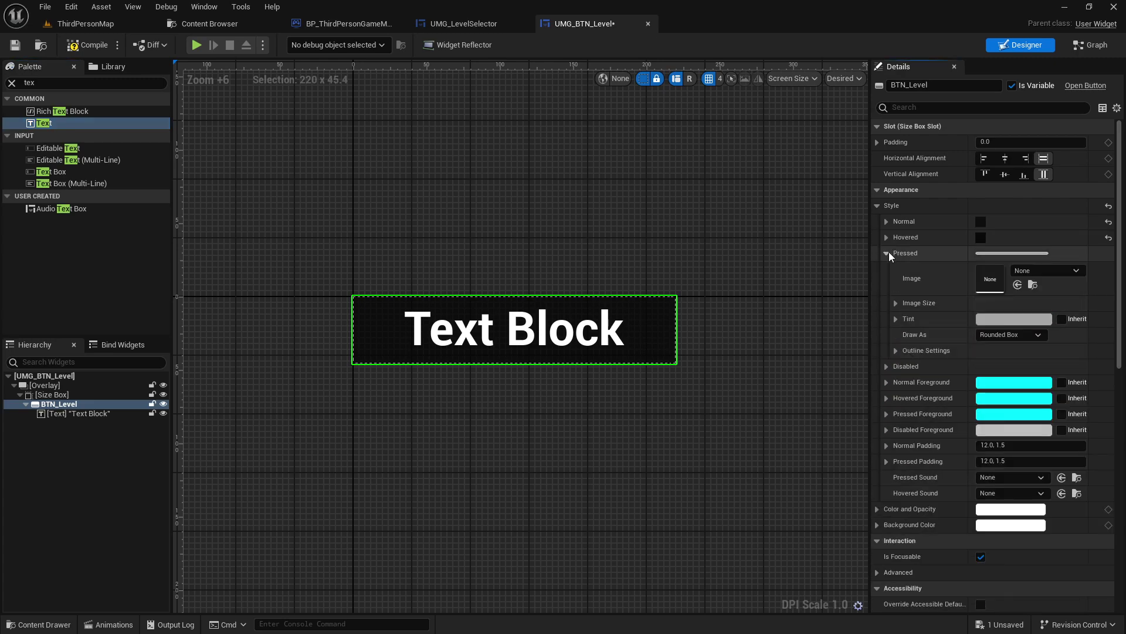
pyautogui.click(997, 320)
pyautogui.moveTo(907, 441); pyautogui.dragTo(907, 477)
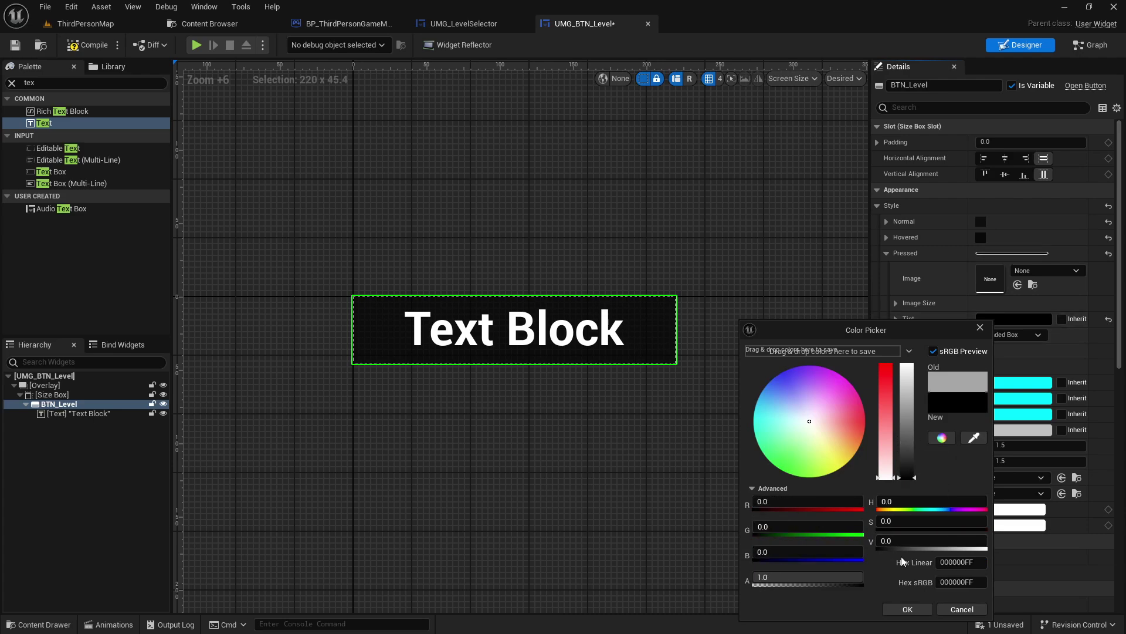
pyautogui.moveTo(809, 578); pyautogui.dragTo(862, 578)
pyautogui.click(828, 581)
pyautogui.write('0.95')
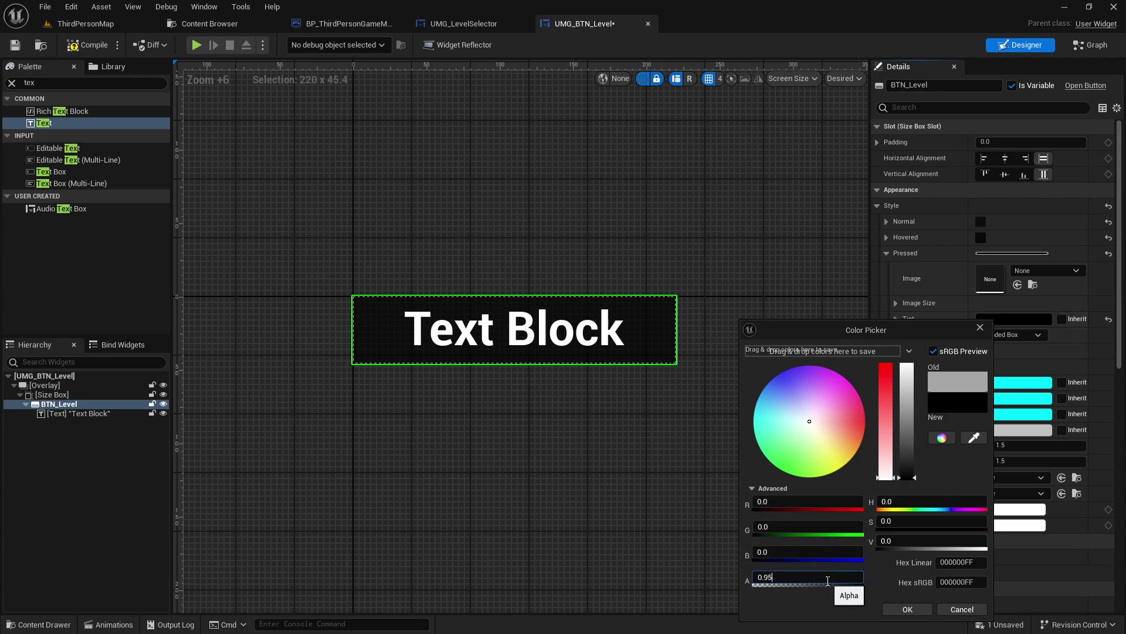
pyautogui.click(928, 610)
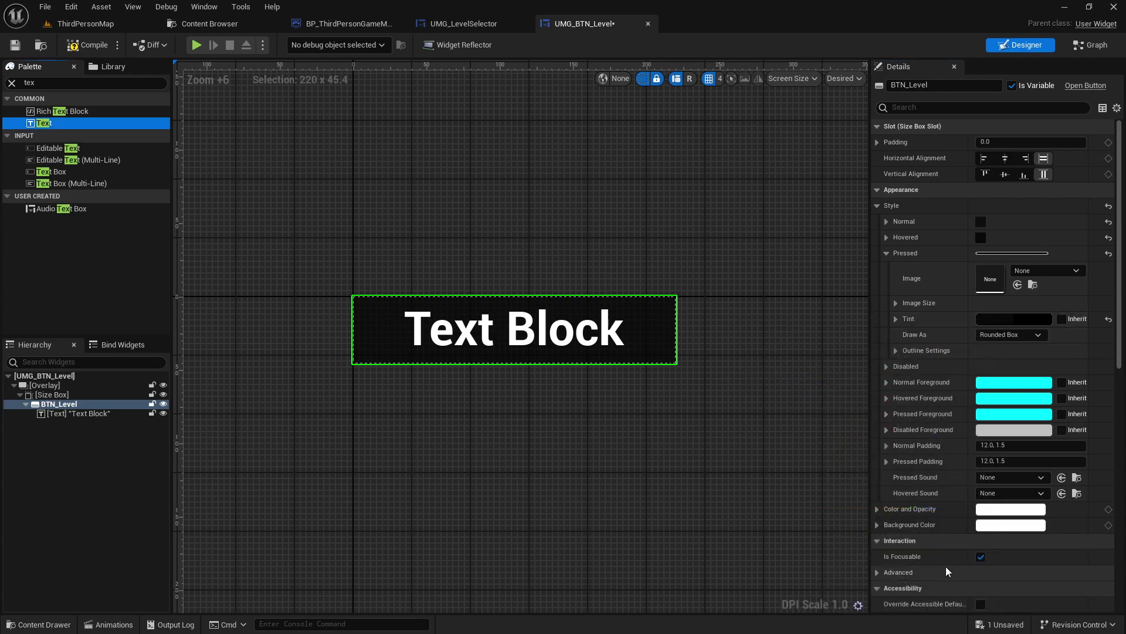
pyautogui.click(1002, 335)
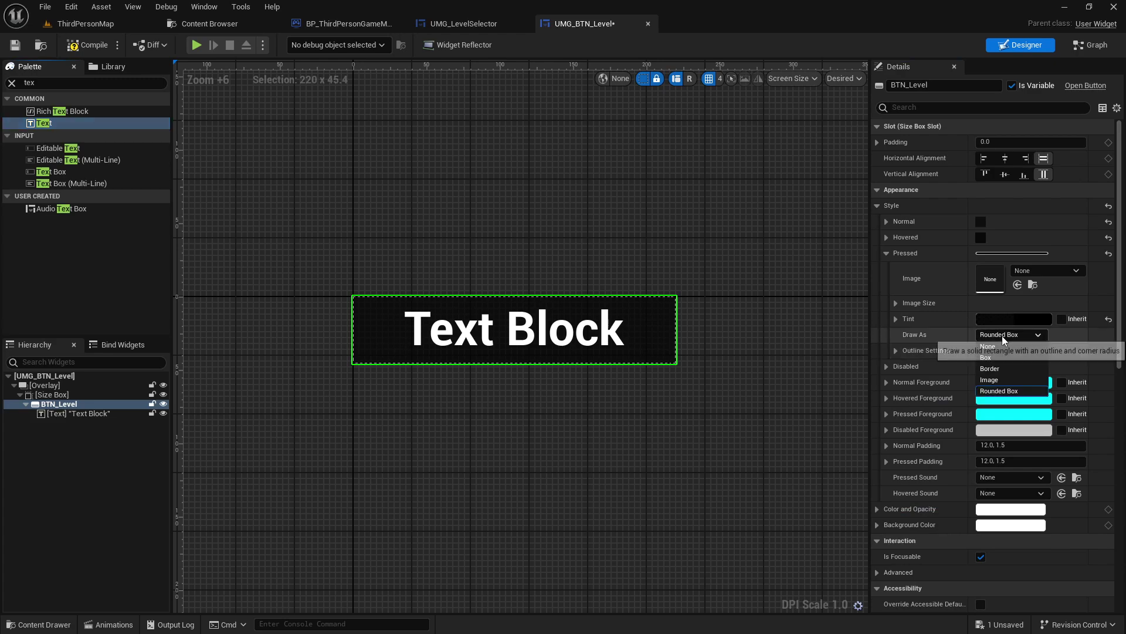
pyautogui.click(991, 380)
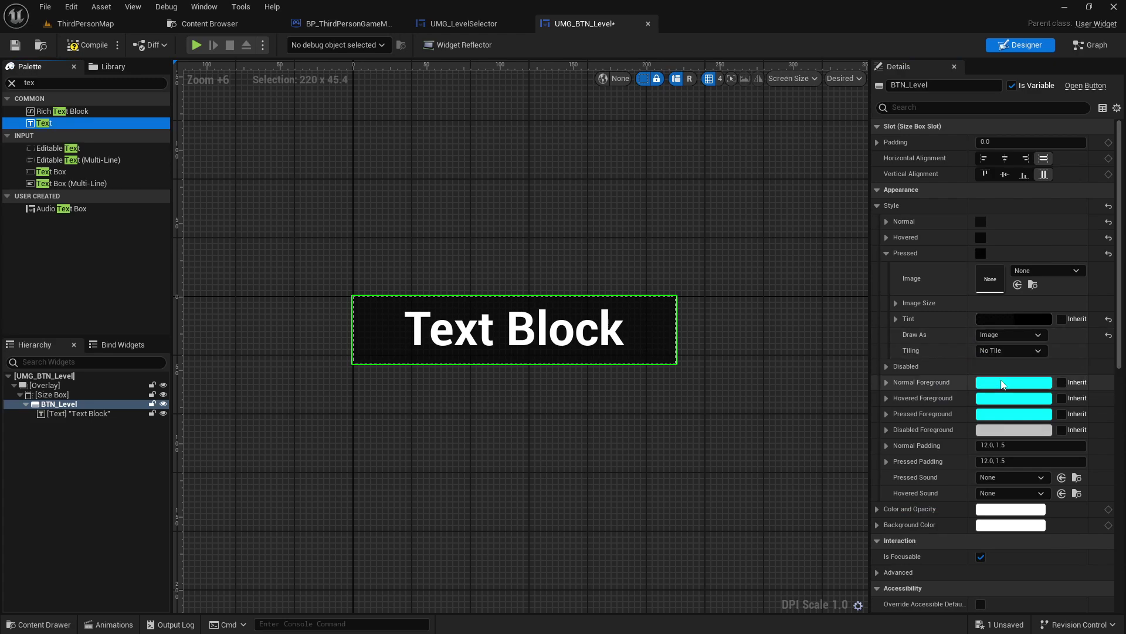
pyautogui.click(887, 253)
# - Rename the text block to BTN_Text, set its text to 'Level', and reselect BTN_Level
pyautogui.click(76, 413)
pyautogui.write('BTN_Text')
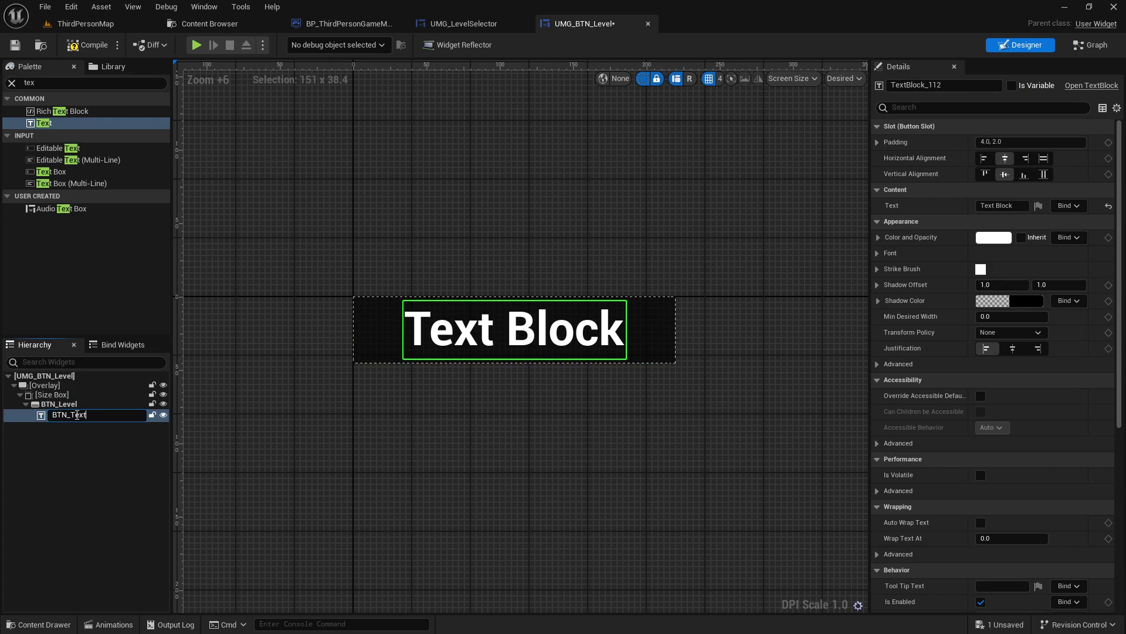
pyautogui.press('Return')
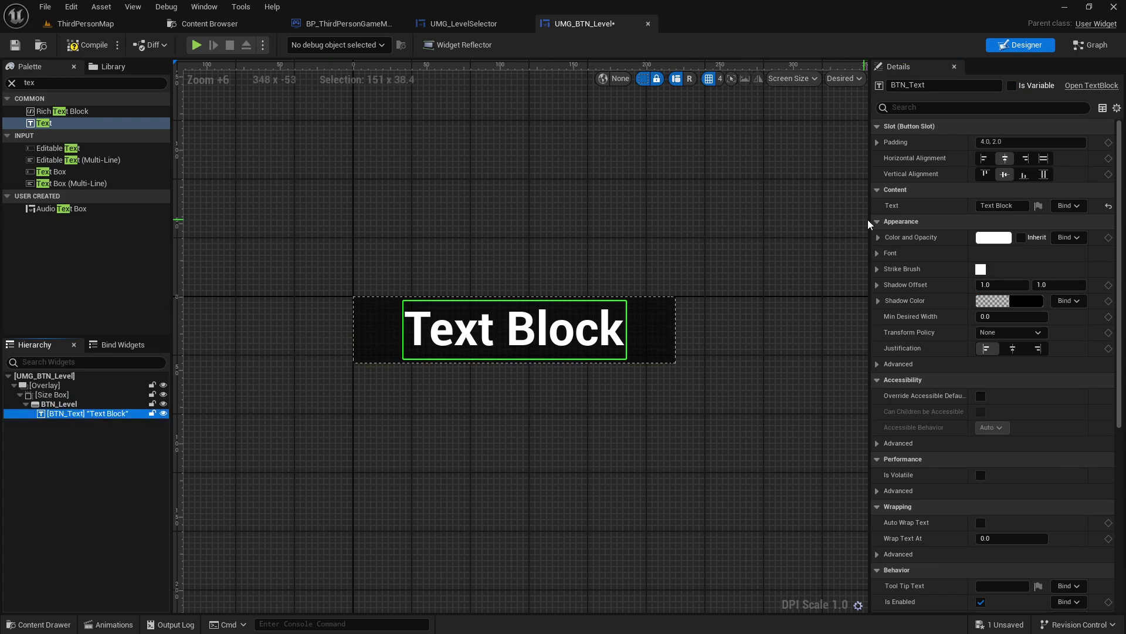
pyautogui.click(999, 206)
pyautogui.write('Level')
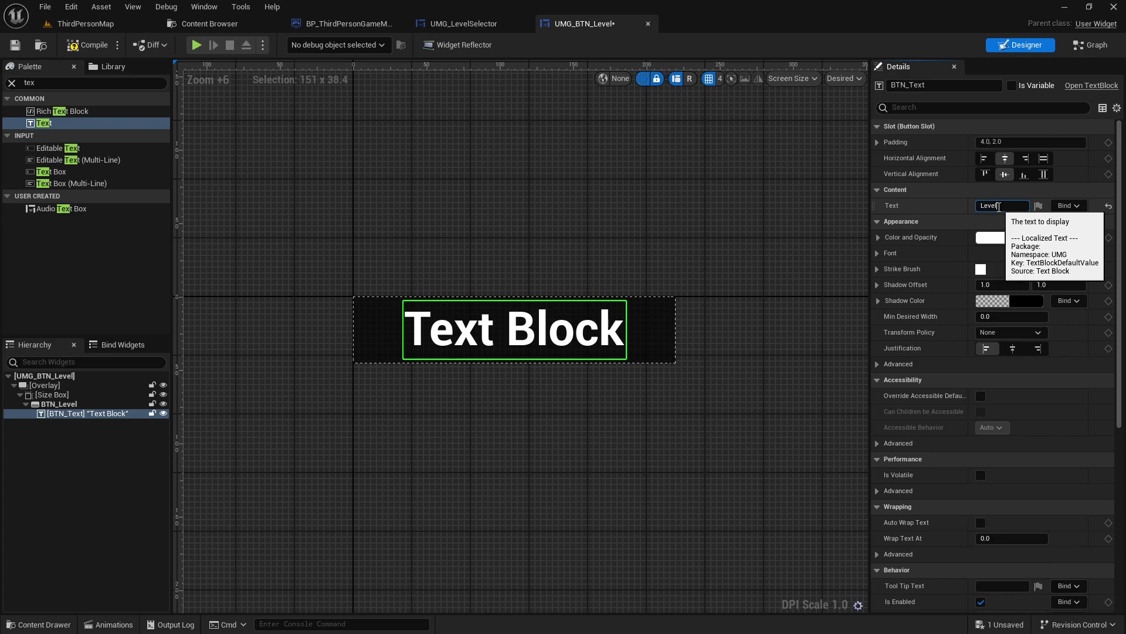
pyautogui.press('Return')
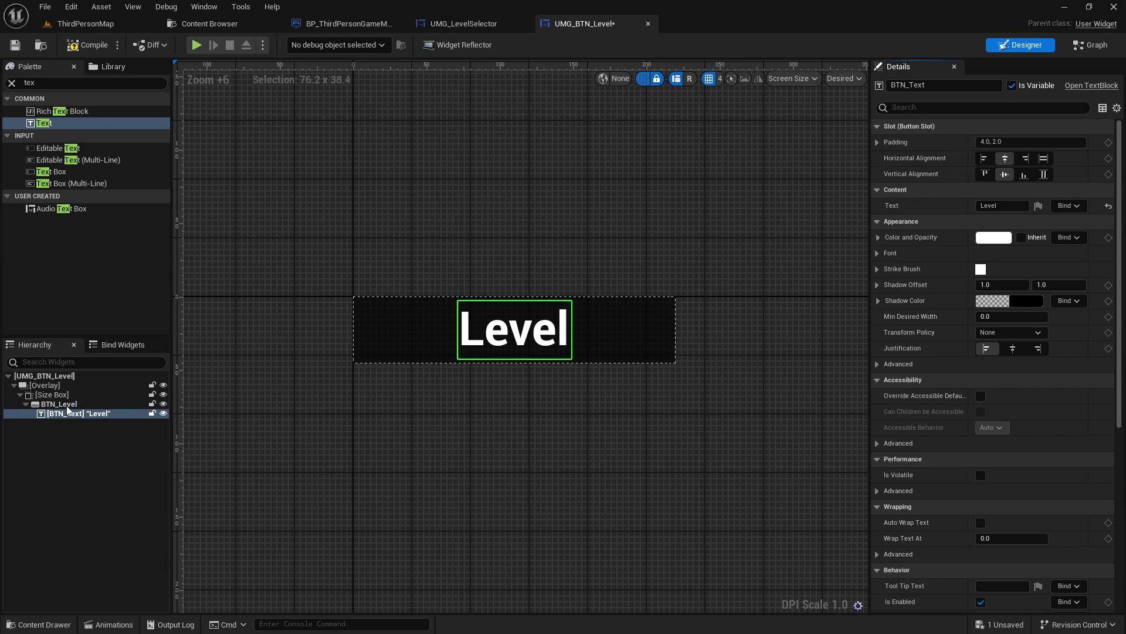
pyautogui.click(673, 309)
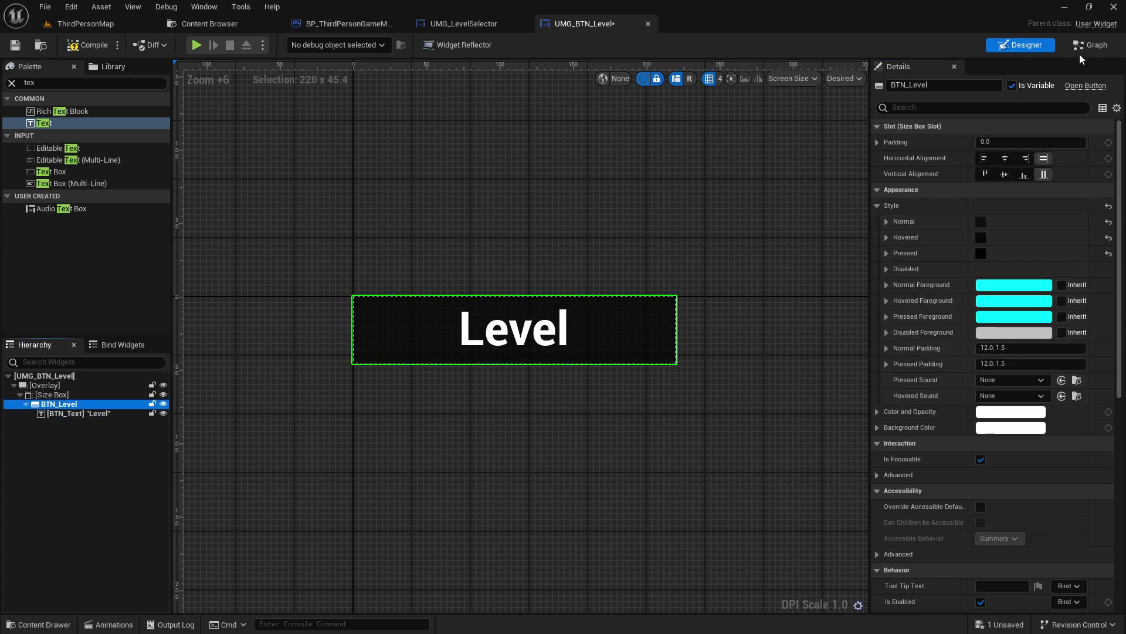
# - In the event graph, compile and save, then add a Name variable called Level
pyautogui.click(1092, 47)
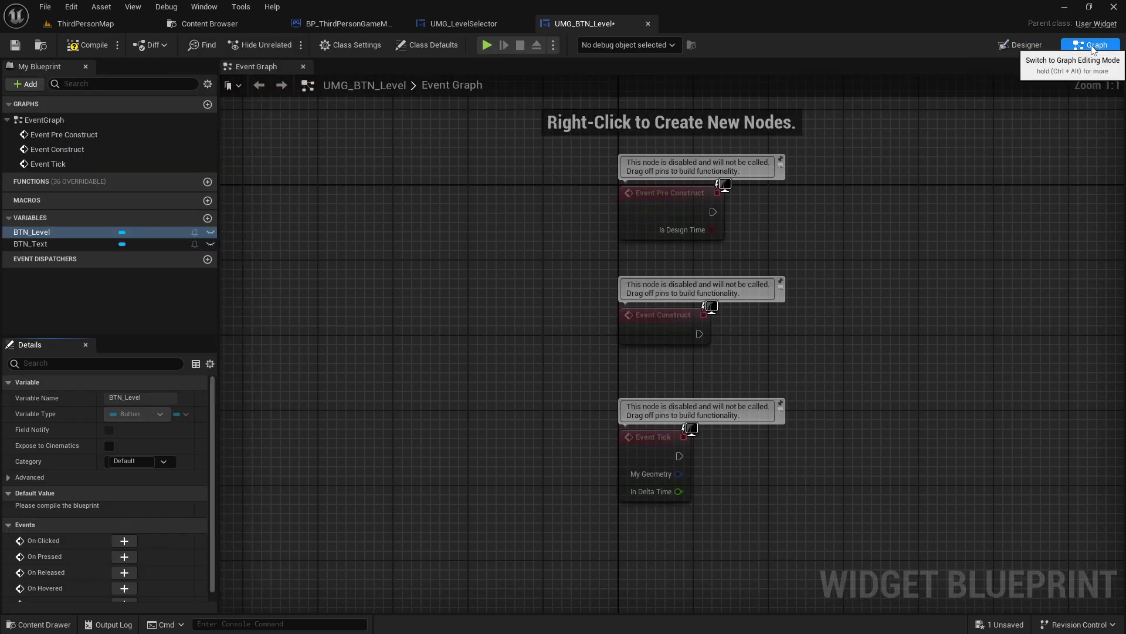
pyautogui.click(83, 45)
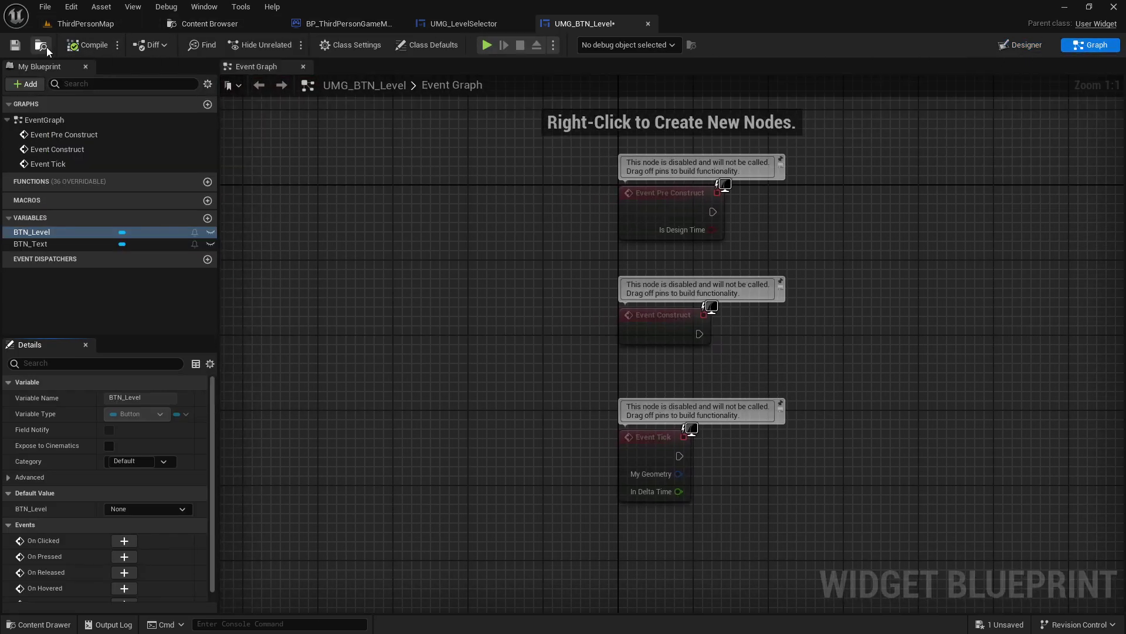
pyautogui.click(14, 46)
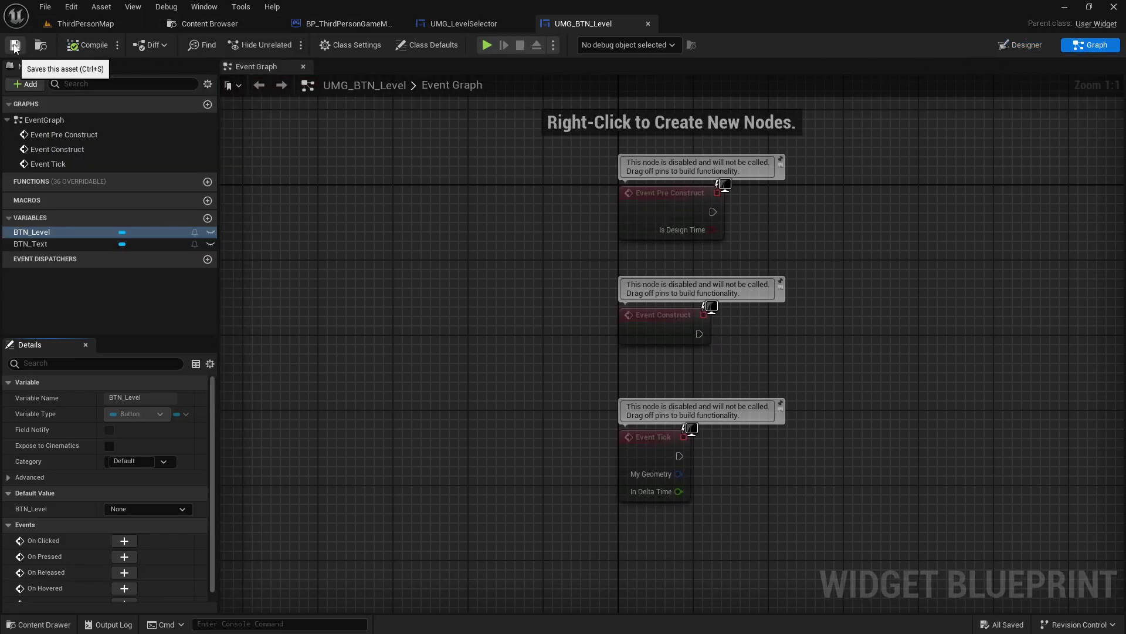
pyautogui.click(207, 219)
pyautogui.write('Leve')
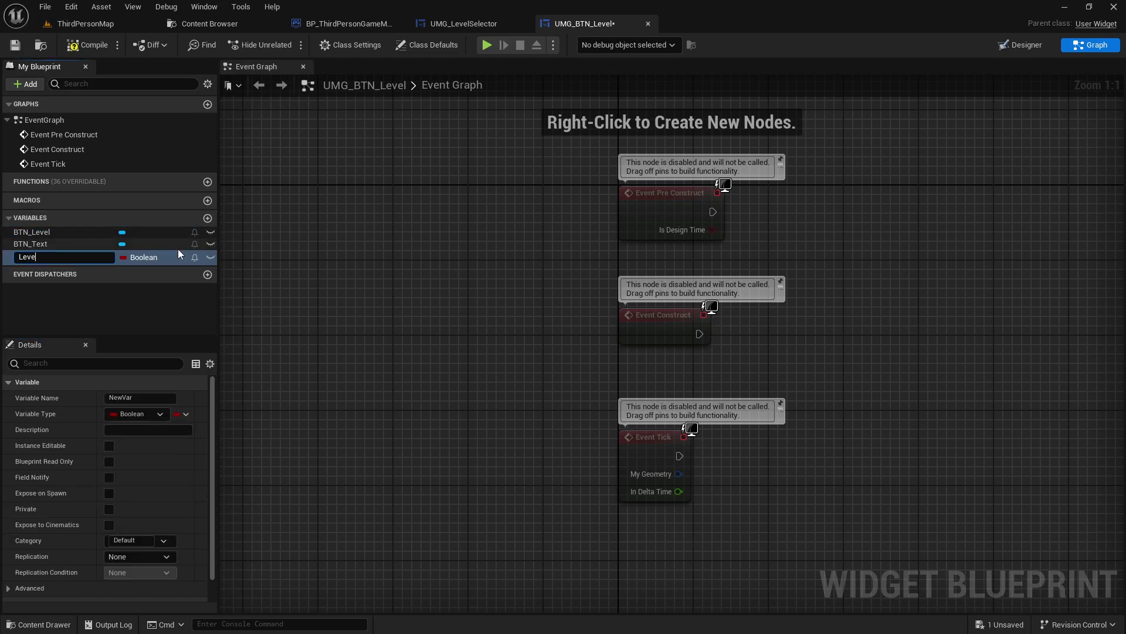
pyautogui.write('l')
pyautogui.press('Return')
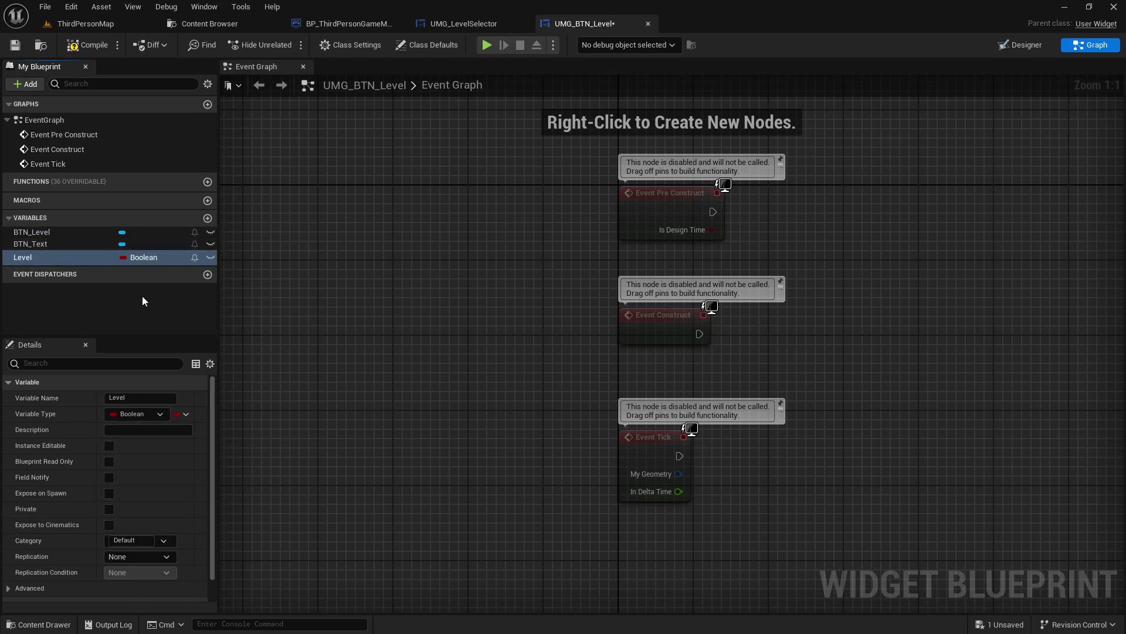
pyautogui.click(141, 257)
pyautogui.click(150, 258)
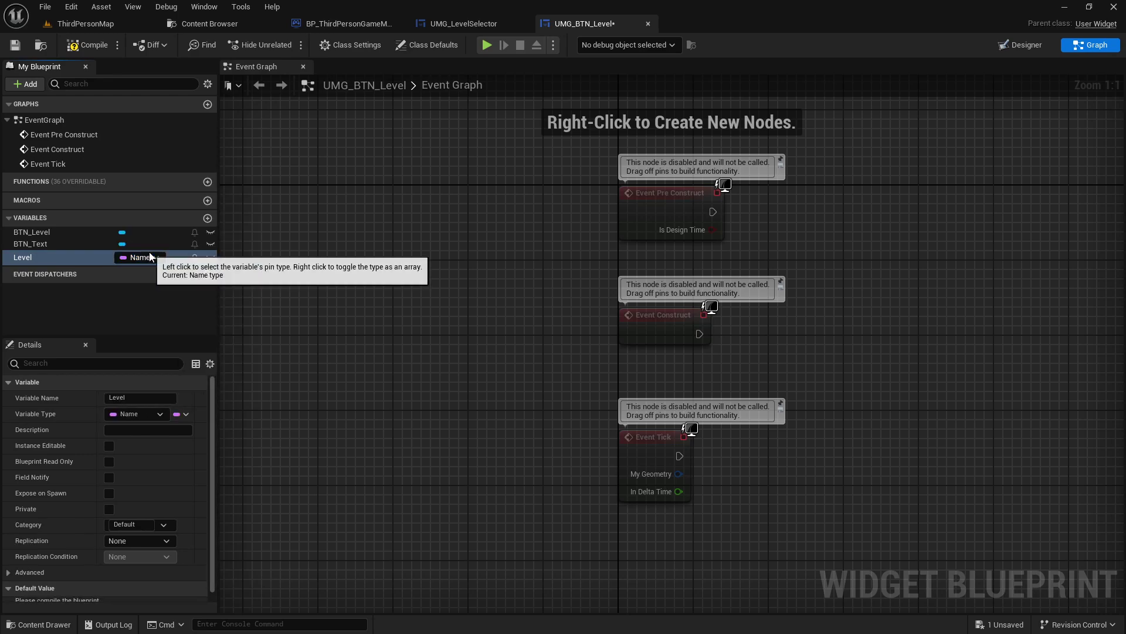
# - Add an Integer variable Seed and place it in a new PLG category
pyautogui.click(206, 219)
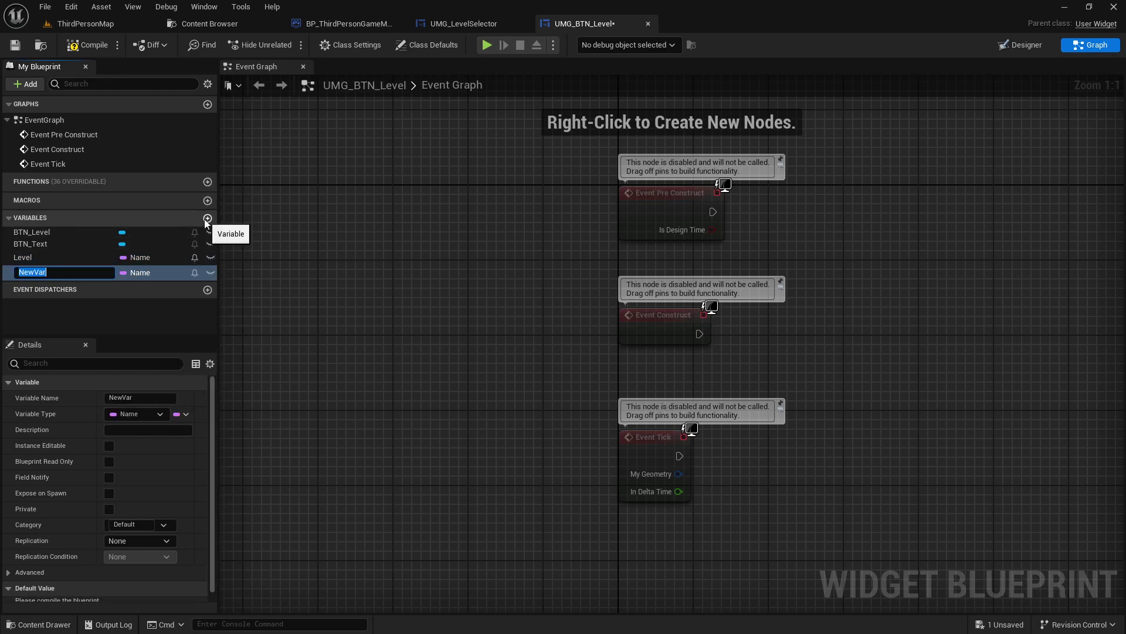
pyautogui.write('eed')
pyautogui.press('Return')
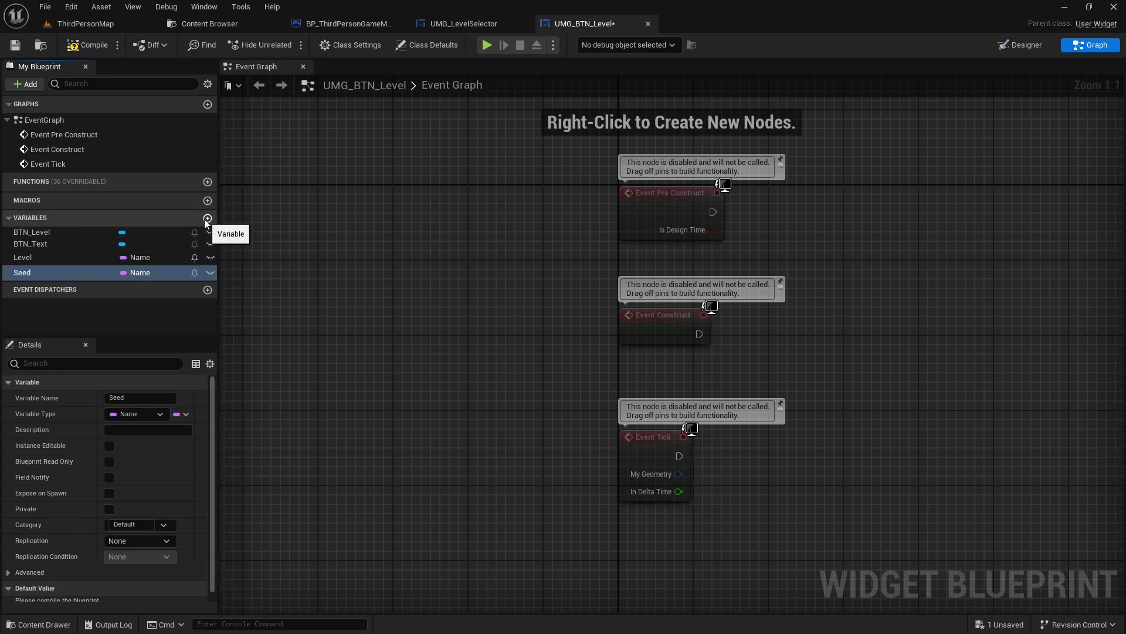
pyautogui.click(145, 415)
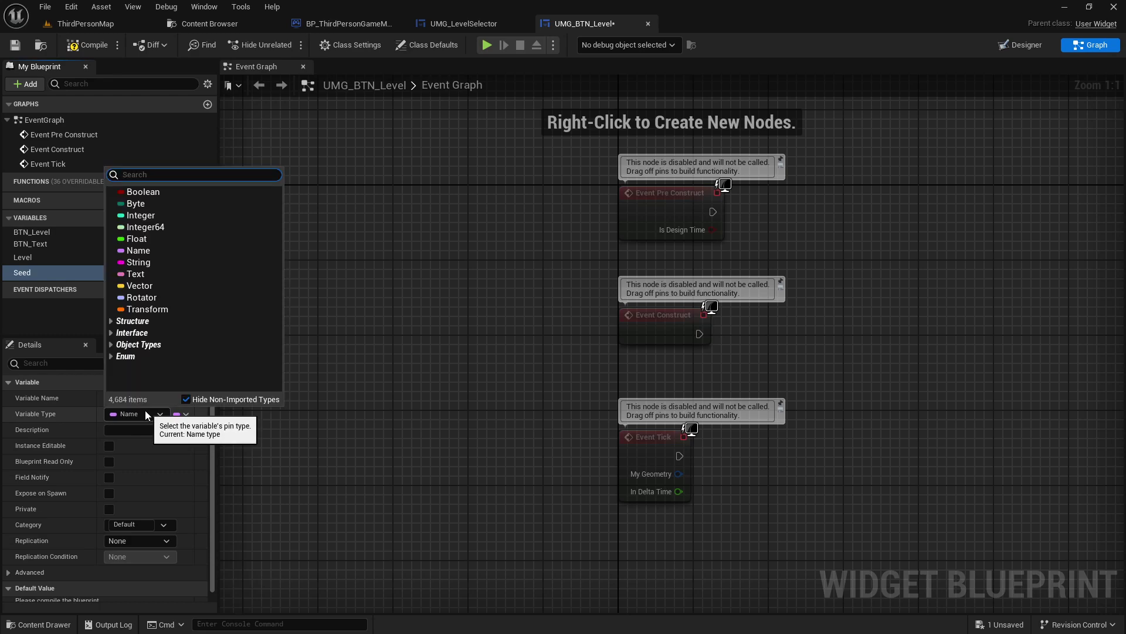
pyautogui.click(140, 226)
pyautogui.click(129, 540)
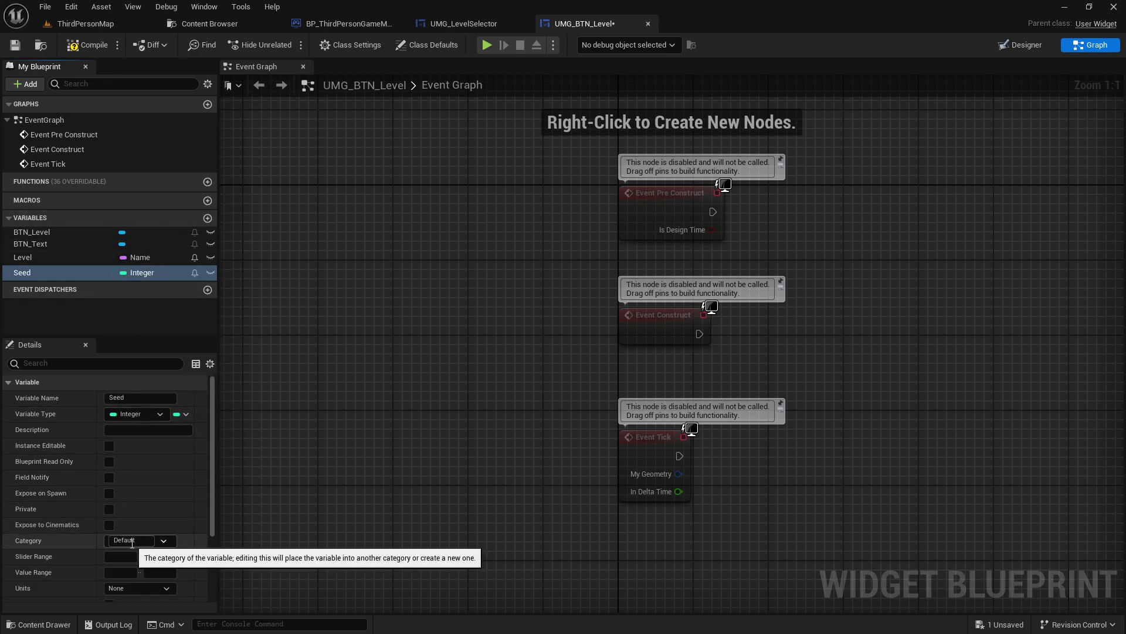
pyautogui.write('PLG')
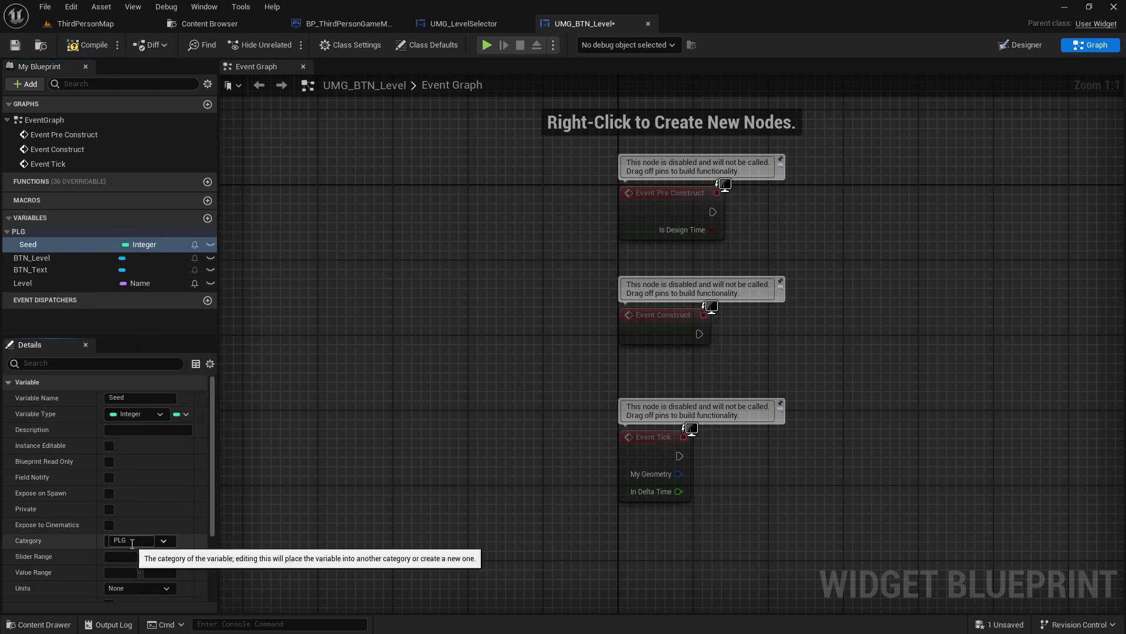
pyautogui.press('Return')
# - Move Level into PLG, make Level and Seed instance editable, and expose Seed on spawn
pyautogui.click(76, 282)
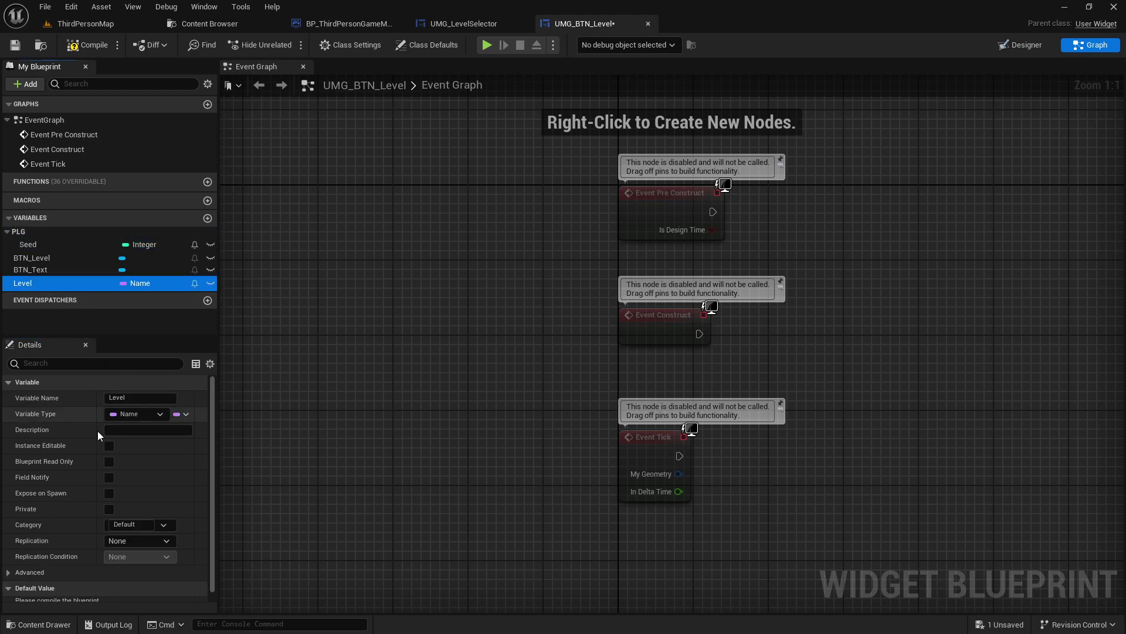
pyautogui.click(168, 525)
pyautogui.click(136, 574)
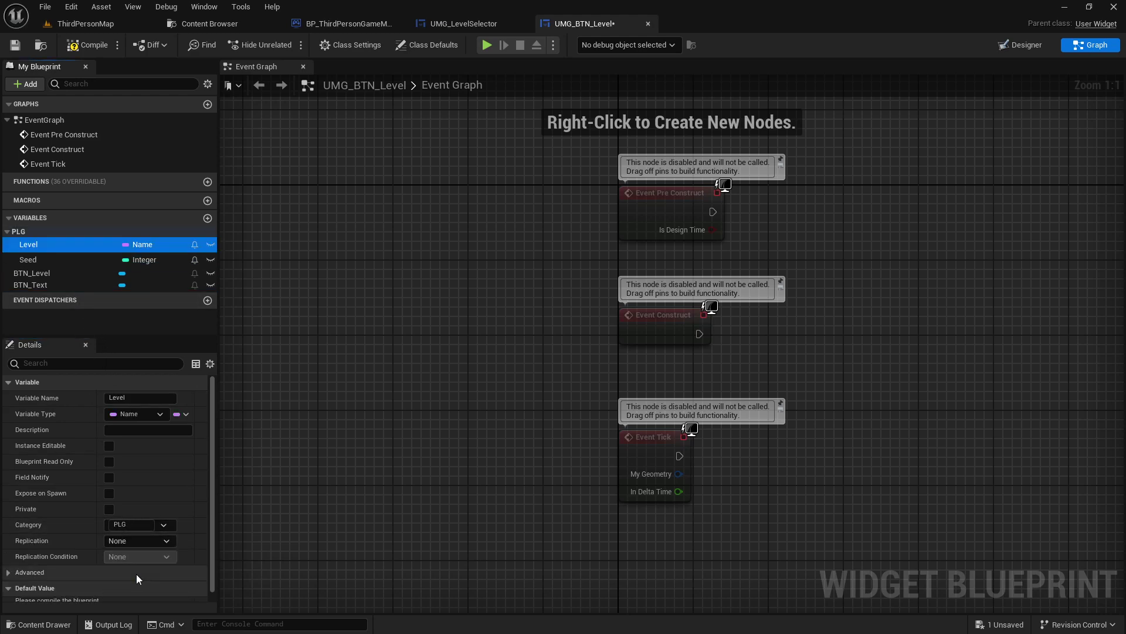
pyautogui.click(110, 446)
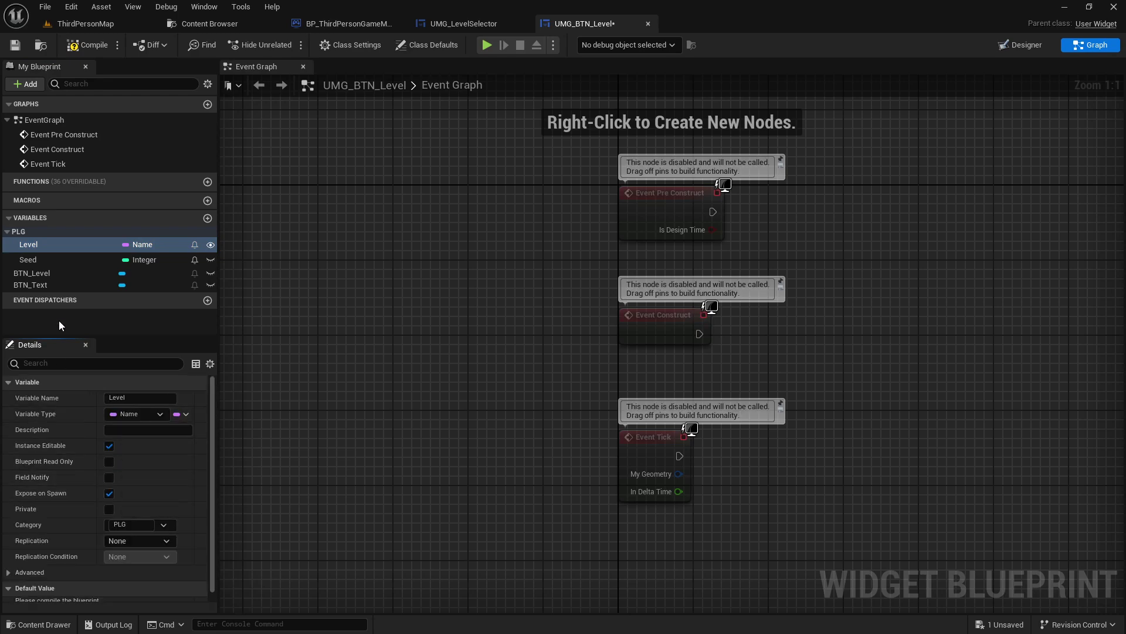
pyautogui.click(61, 262)
pyautogui.click(110, 446)
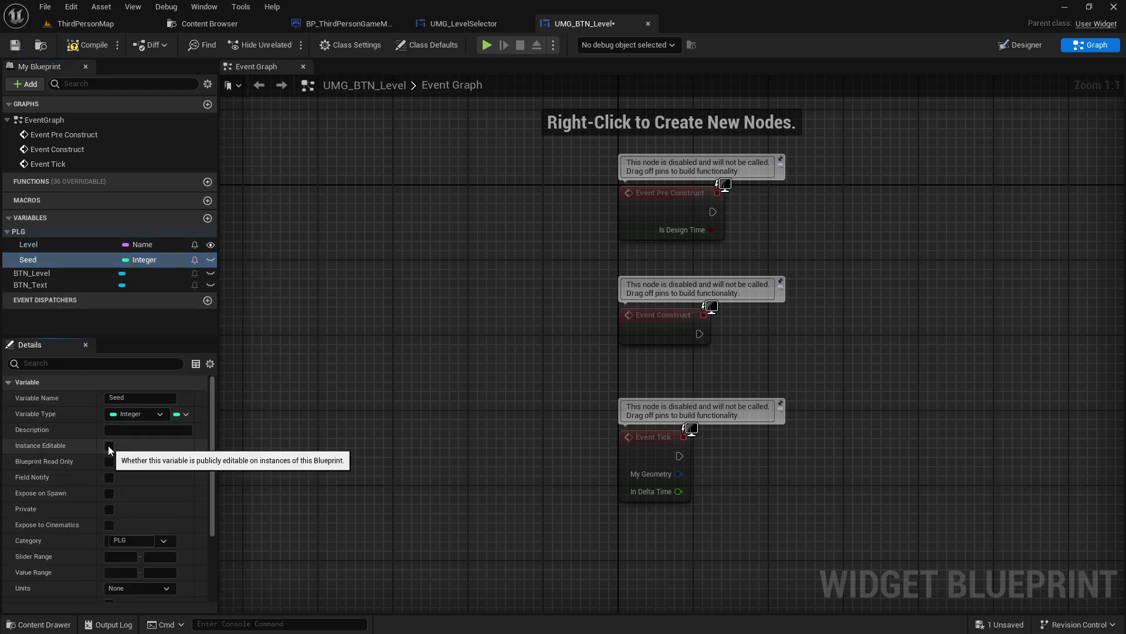
pyautogui.click(110, 492)
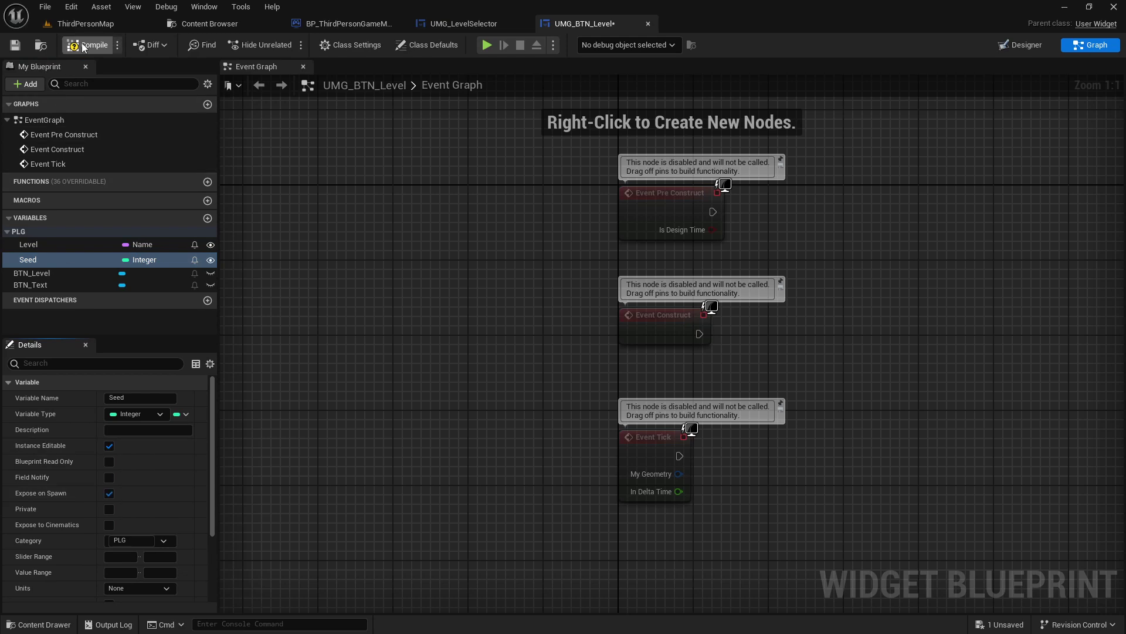
# - Save, then add Level and BTN_Text getters and a SetText node targeting BTN_Text
pyautogui.click(15, 47)
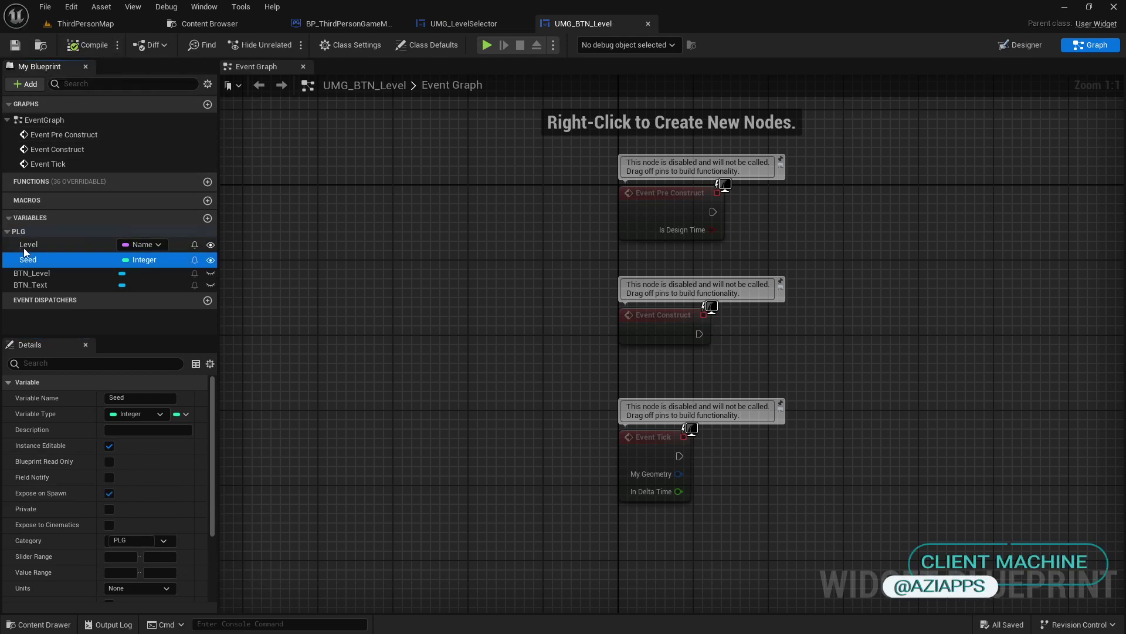
pyautogui.keyDown('ctrl'); pyautogui.moveTo(24, 246); pyautogui.dragTo(622, 347); pyautogui.keyUp('ctrl')
pyautogui.keyDown('ctrl'); pyautogui.moveTo(770, 369); pyautogui.dragTo(772, 369); pyautogui.keyUp('ctrl')
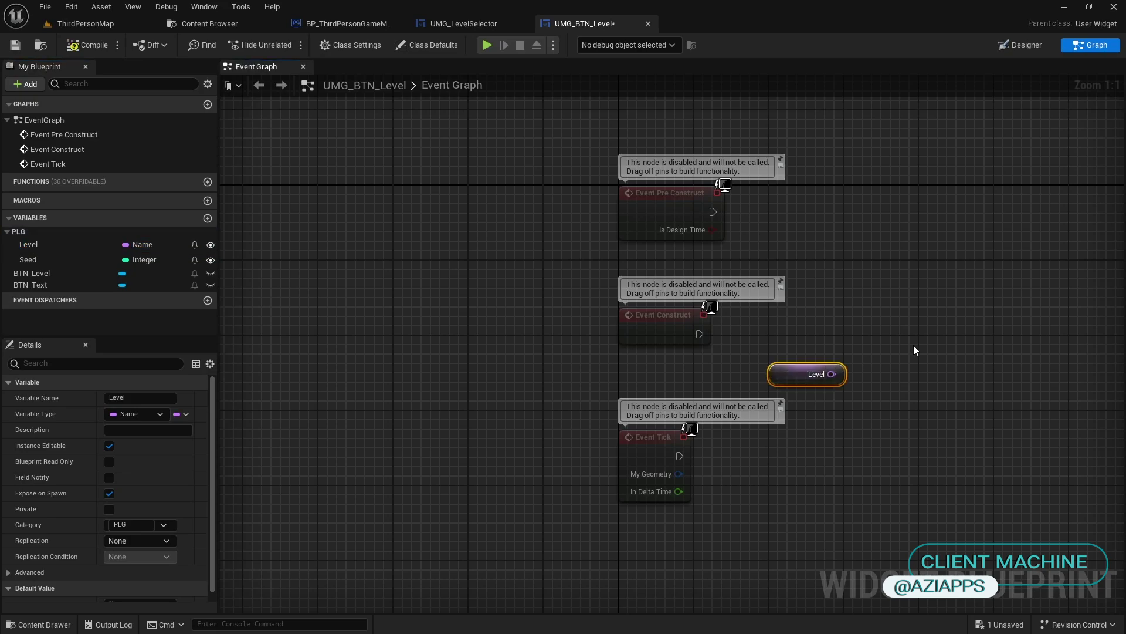
pyautogui.moveTo(52, 280); pyautogui.dragTo(892, 329)
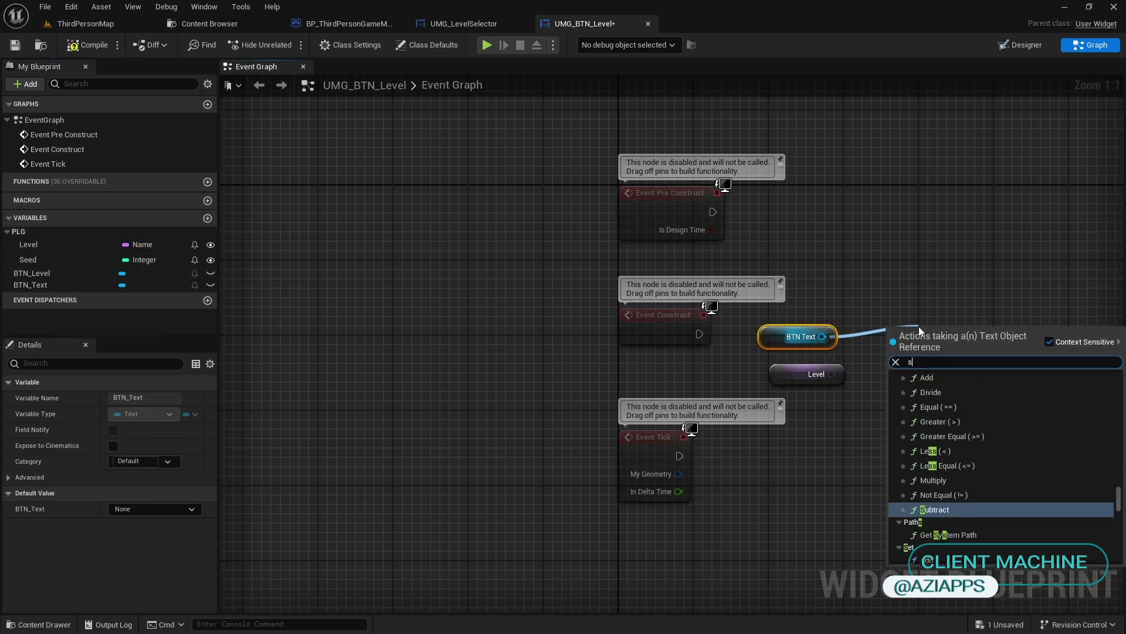
pyautogui.write('set text')
pyautogui.click(977, 556)
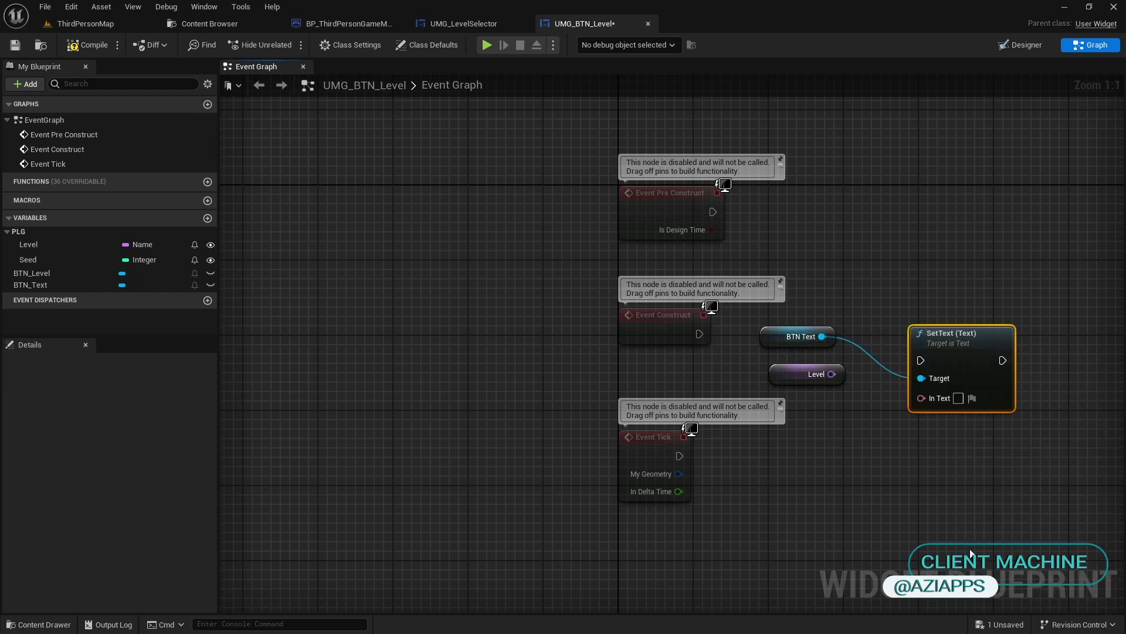
# - Wire Event Construct into SetText and feed Level through a To Text (Name) conversion
pyautogui.moveTo(699, 333)
pyautogui.mouseDown()
pyautogui.moveTo(920, 361)
pyautogui.moveTo(951, 332)
pyautogui.mouseUp()
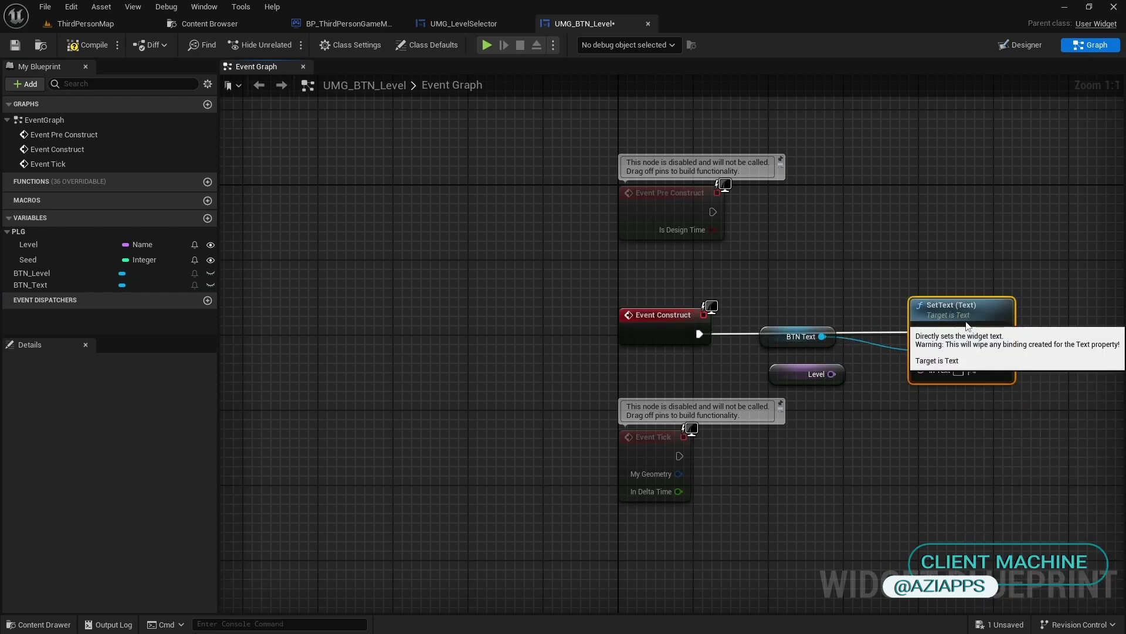
pyautogui.click(791, 341)
pyautogui.moveTo(832, 374)
pyautogui.mouseDown()
pyautogui.moveTo(921, 370)
pyautogui.moveTo(732, 374)
pyautogui.mouseUp()
pyautogui.moveTo(849, 357)
pyautogui.mouseDown()
pyautogui.moveTo(755, 404)
pyautogui.moveTo(686, 393)
pyautogui.mouseUp()
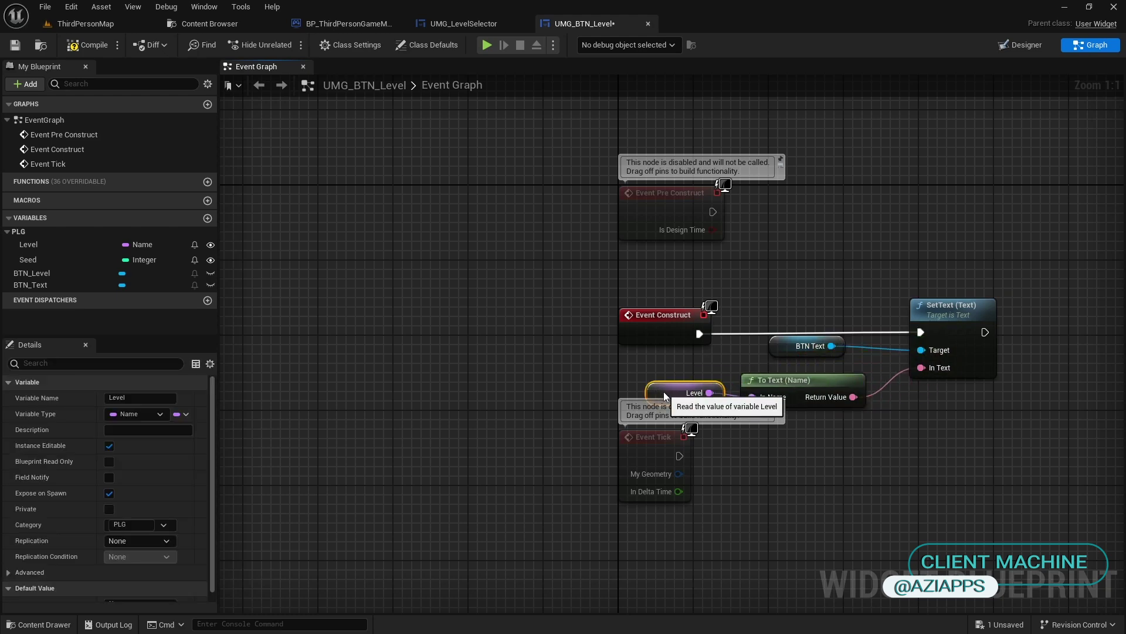
pyautogui.moveTo(812, 345); pyautogui.dragTo(834, 355)
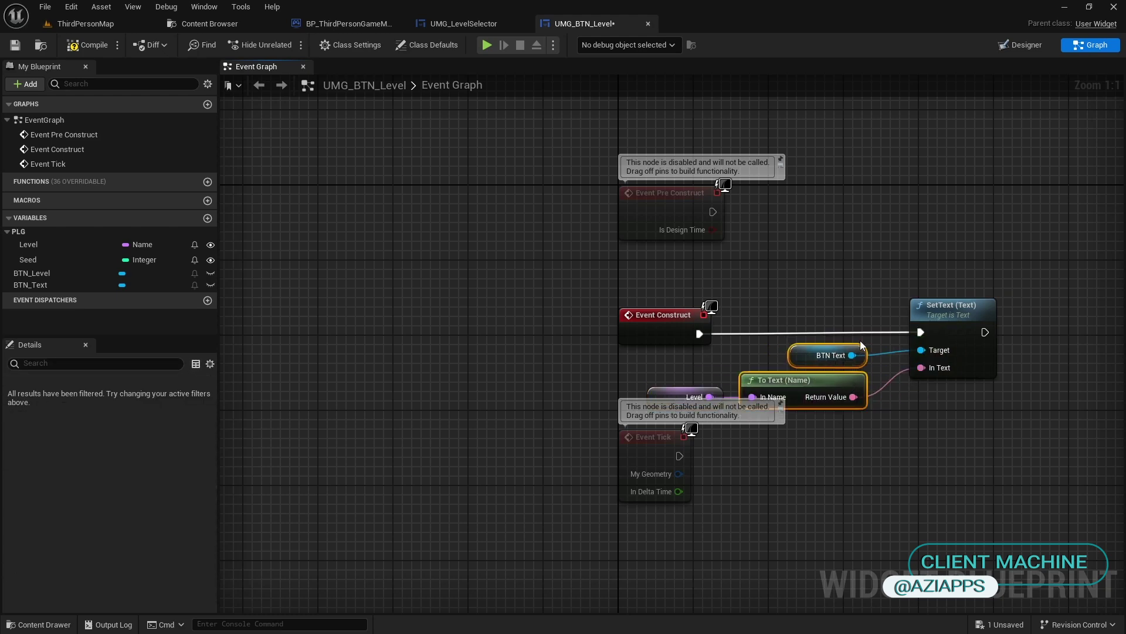
pyautogui.click(851, 426)
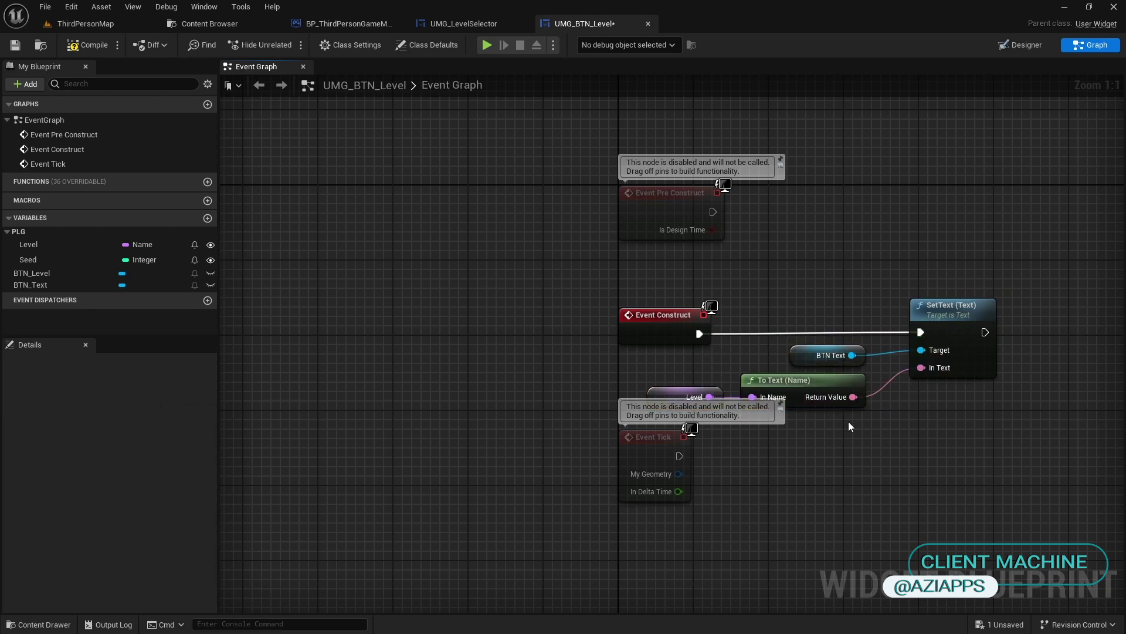
pyautogui.click(35, 273)
# - Add an On Released event for BTN_Level and create an OnLevelSelected event dispatcher
pyautogui.scroll(-1, 52, 517)
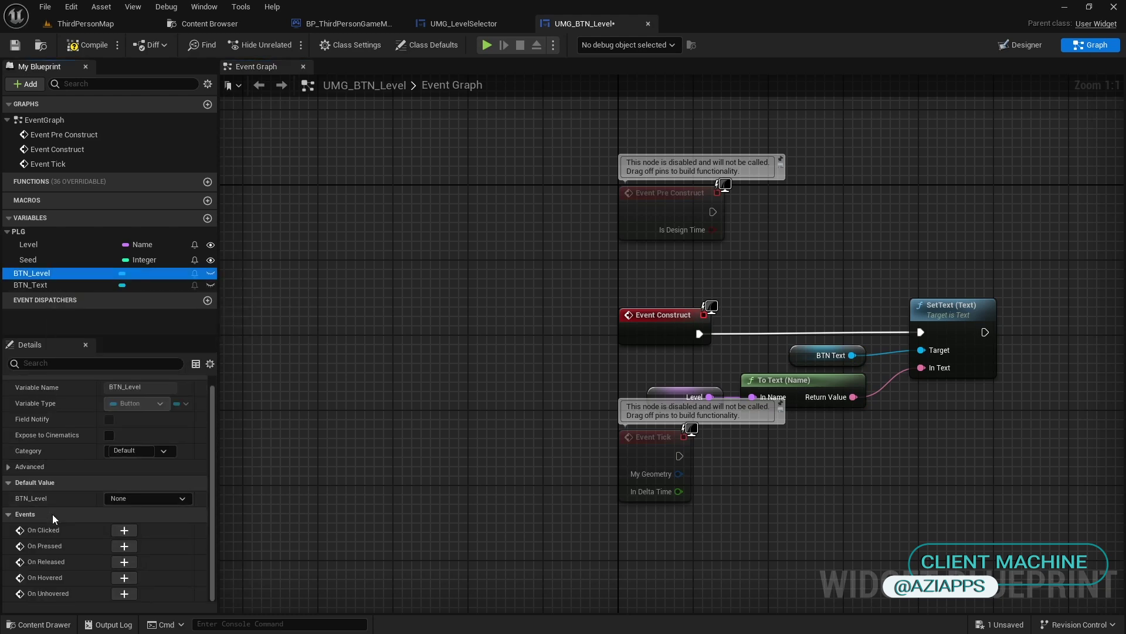
pyautogui.click(125, 562)
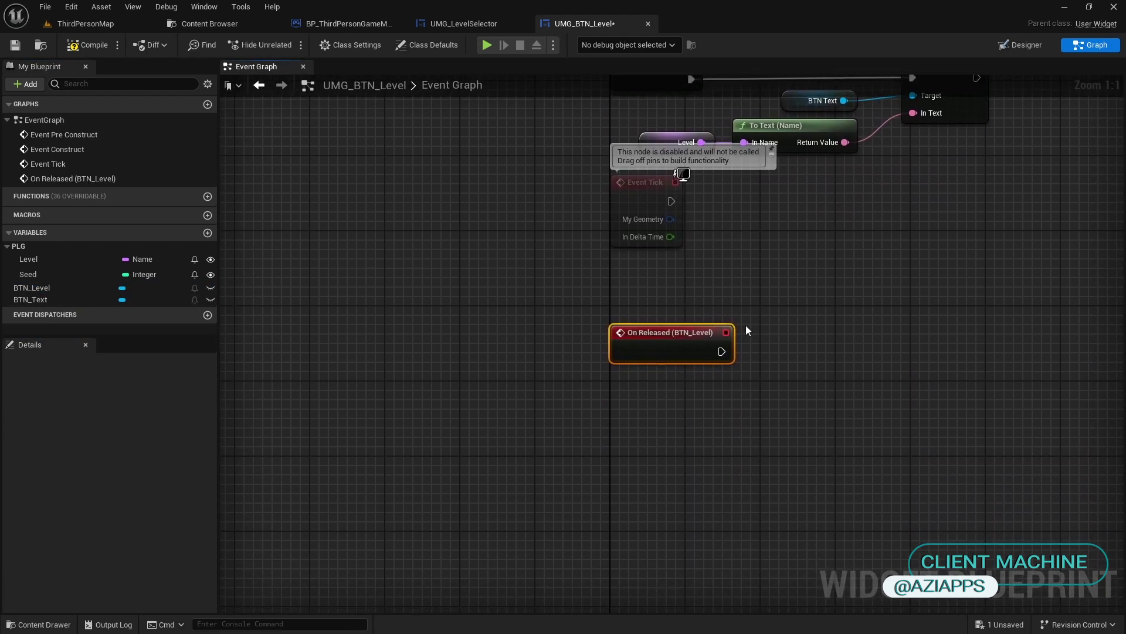
pyautogui.moveTo(773, 303); pyautogui.dragTo(638, 441, button='right')
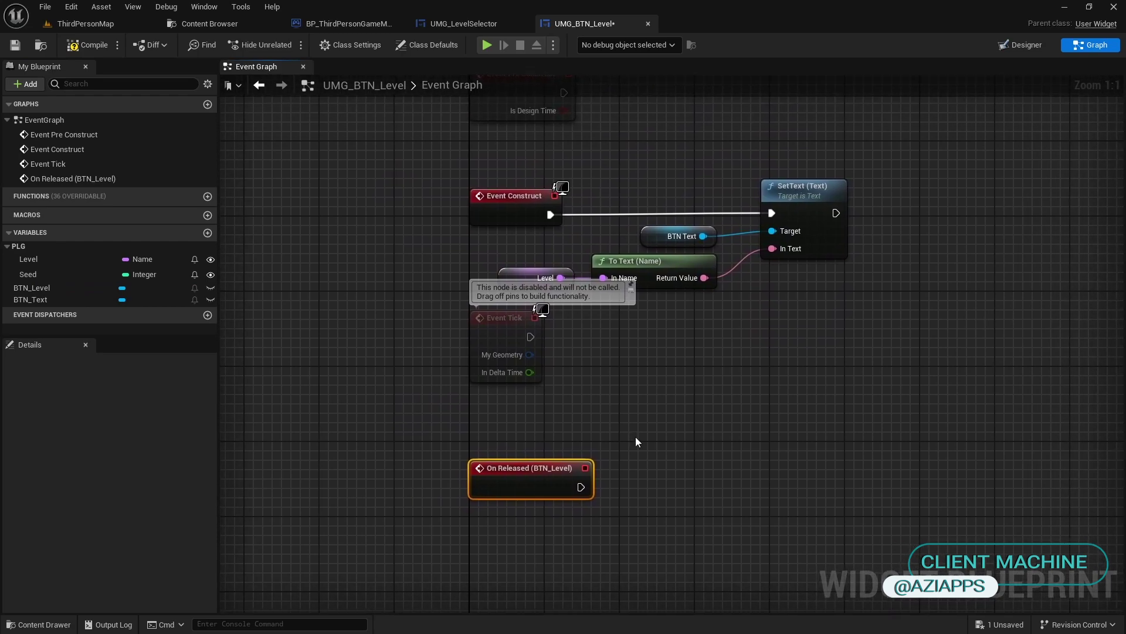
pyautogui.click(209, 315)
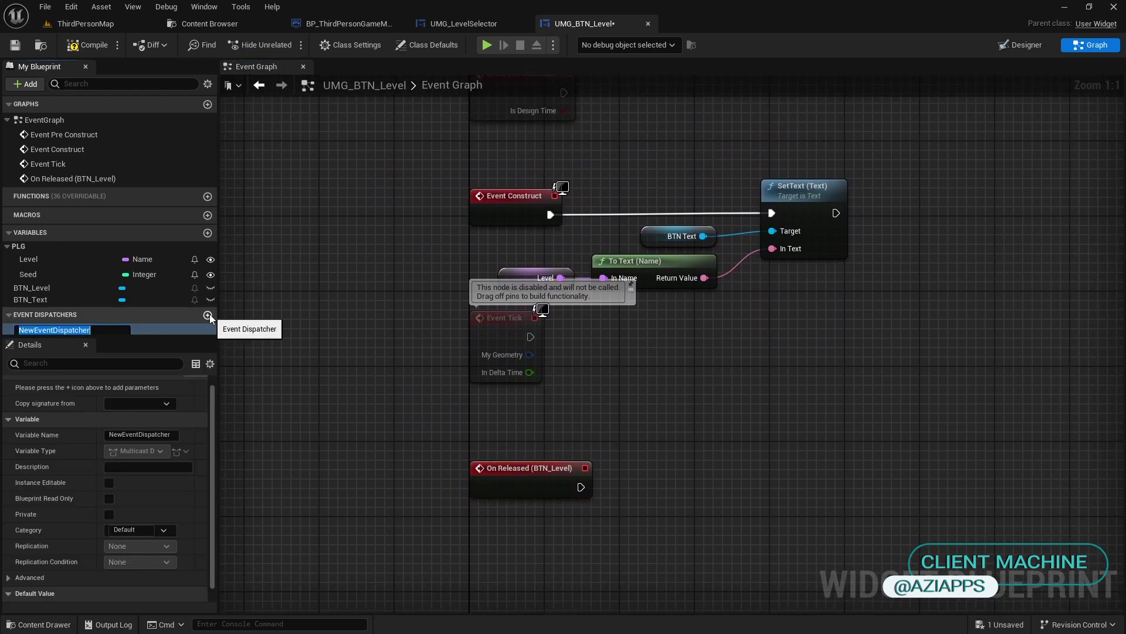
pyautogui.write('On')
pyautogui.write('LevelSe')
pyautogui.write('lected')
pyautogui.press('Return')
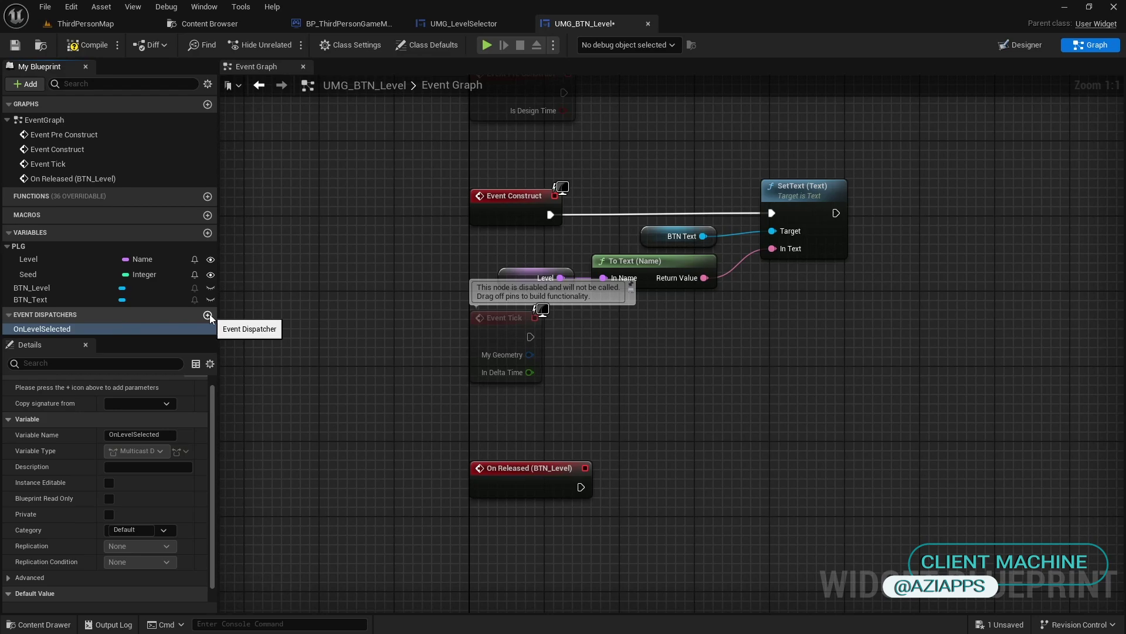
# - Give OnLevelSelected two inputs: InLevel of type Name and InSeed of type Integer
pyautogui.scroll(1, 117, 434)
pyautogui.click(193, 383)
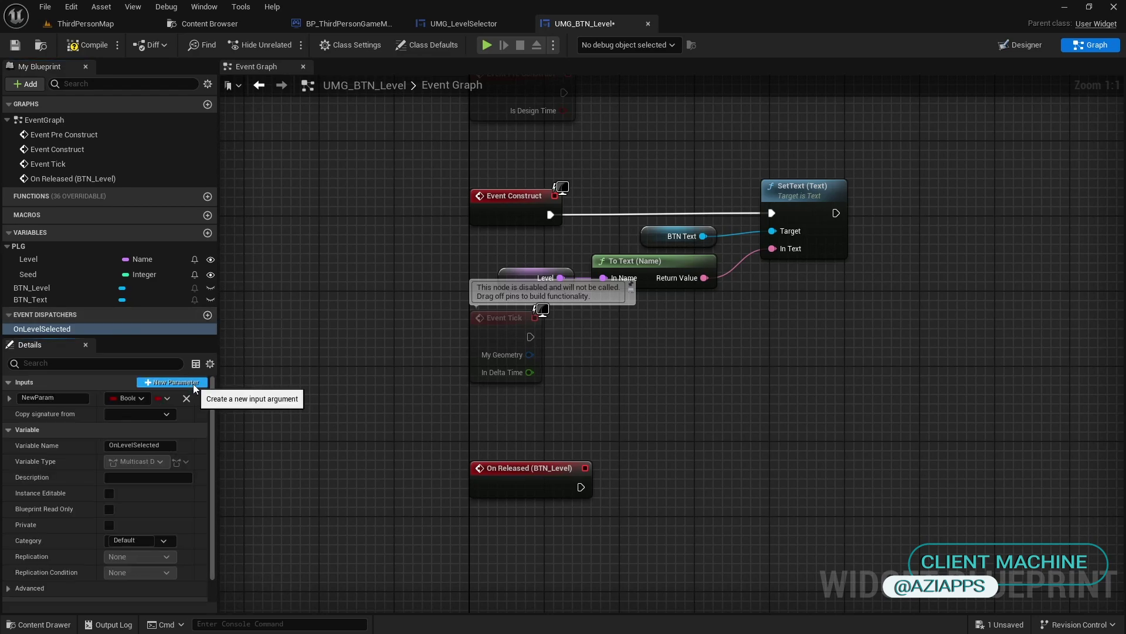
pyautogui.click(129, 398)
pyautogui.click(132, 236)
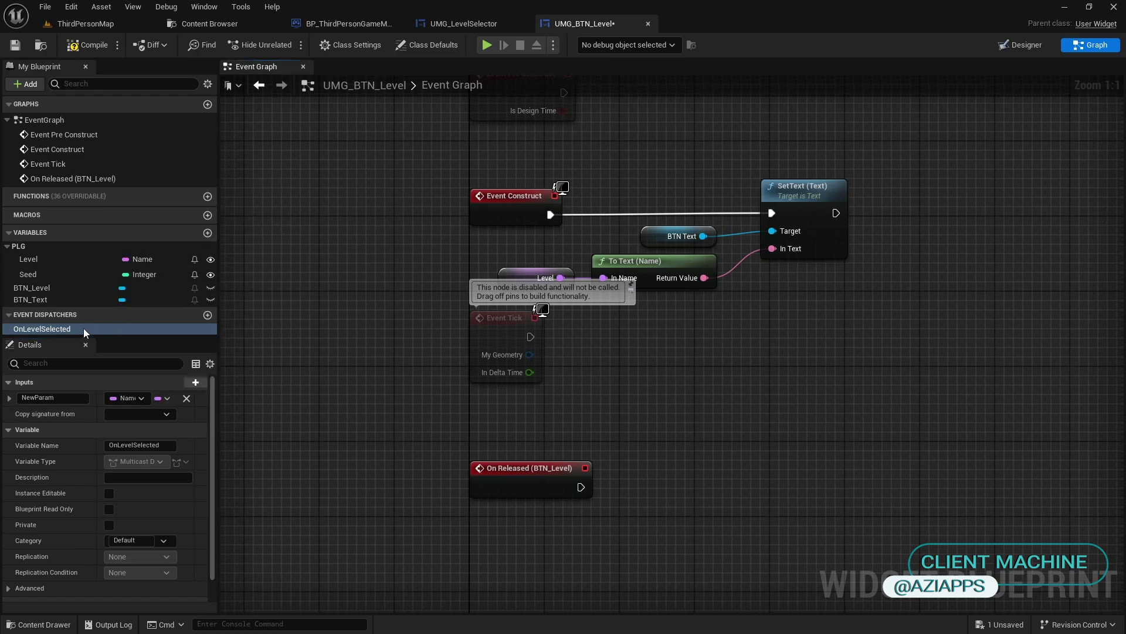
pyautogui.click(62, 398)
pyautogui.write('InLev')
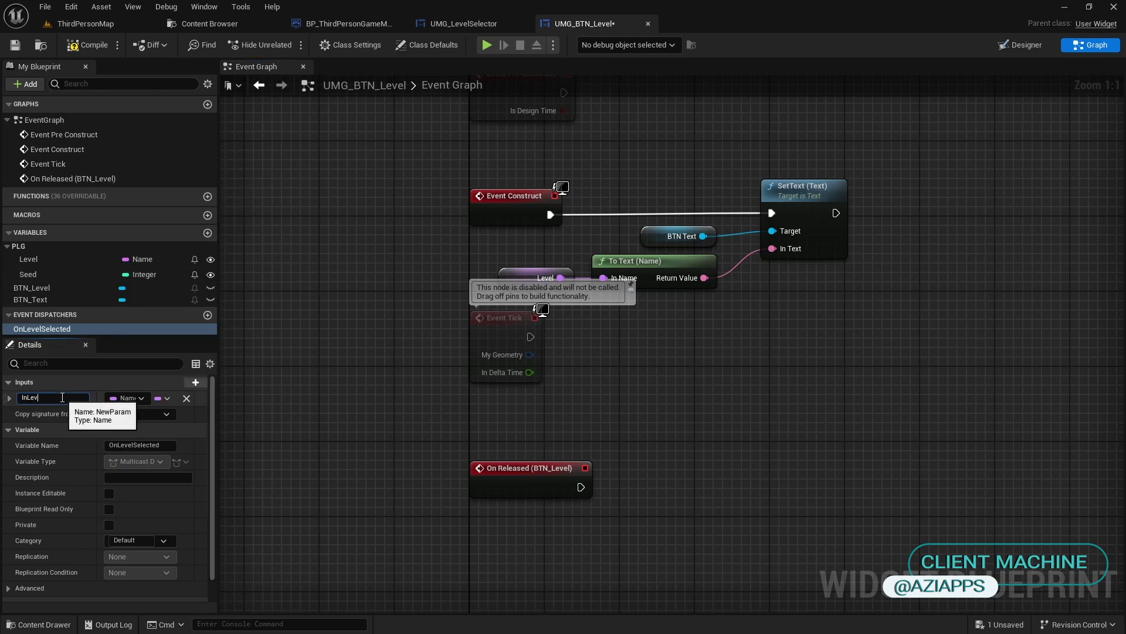
pyautogui.write('el')
pyautogui.press('Return')
pyautogui.click(190, 382)
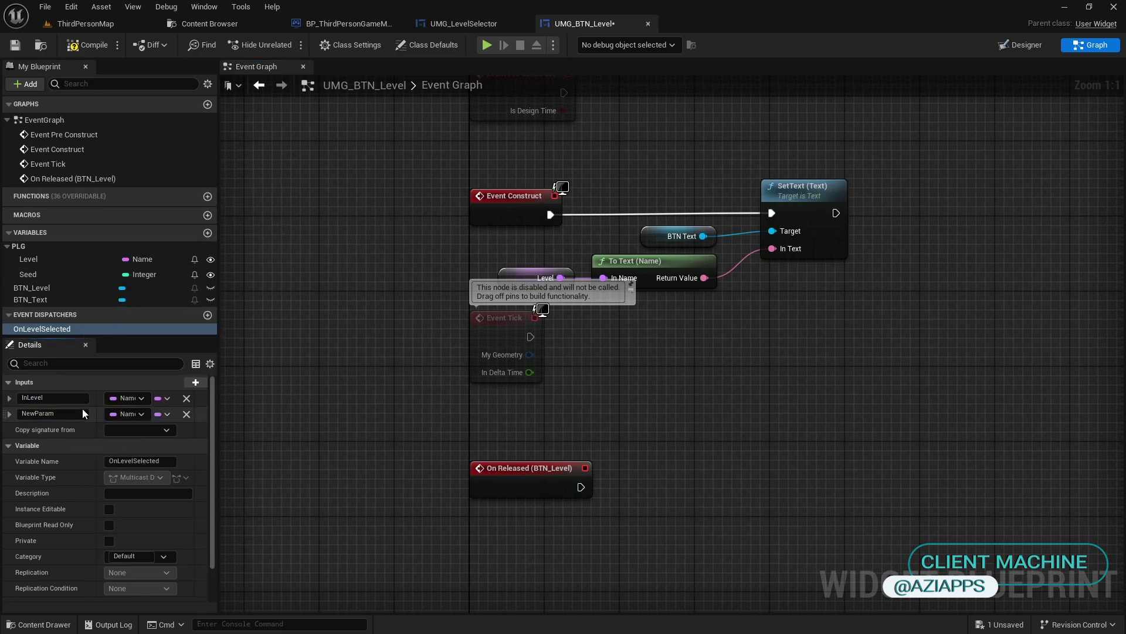
pyautogui.click(79, 412)
pyautogui.write('d')
pyautogui.press('Return')
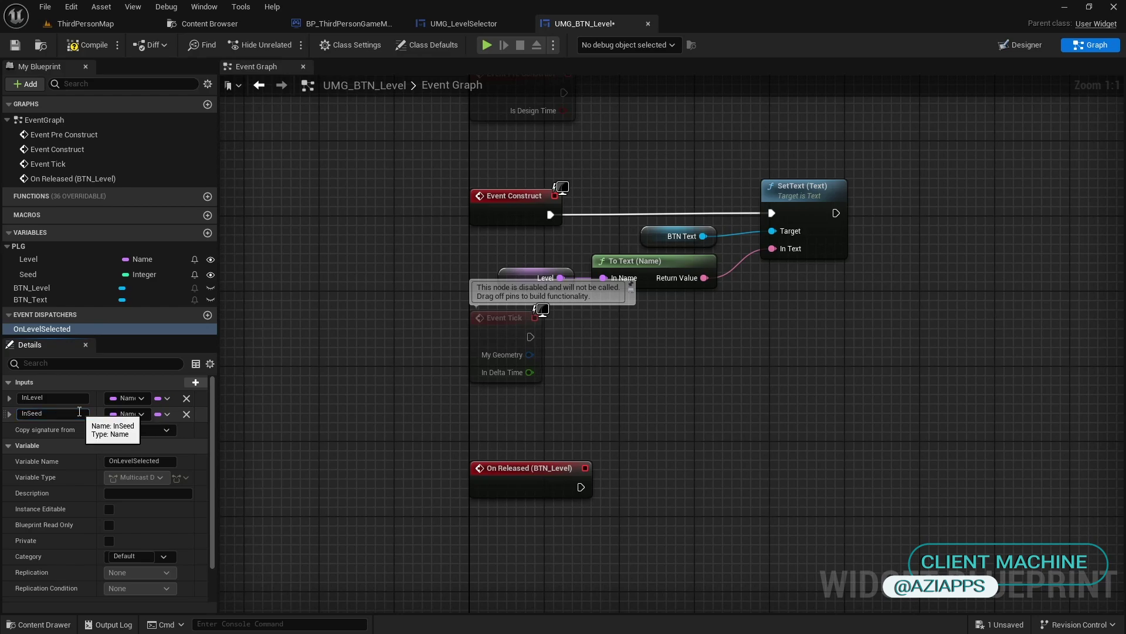
pyautogui.click(126, 413)
pyautogui.click(147, 216)
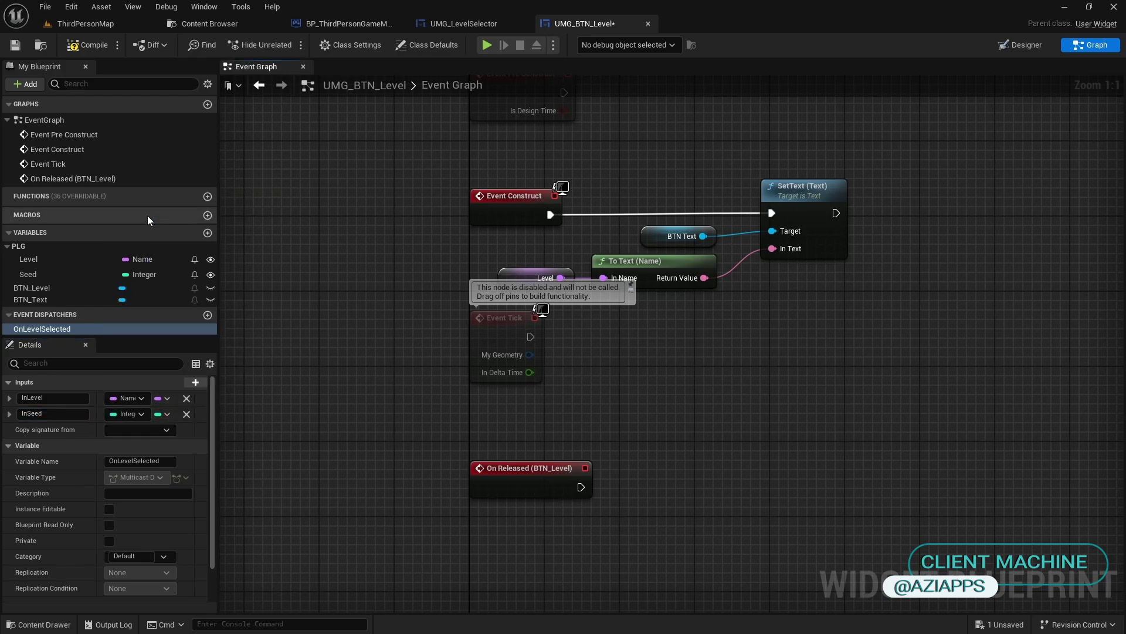
# - Call OnLevelSelected from On Released with Level and Seed as inputs, then save
pyautogui.moveTo(41, 329); pyautogui.dragTo(688, 490)
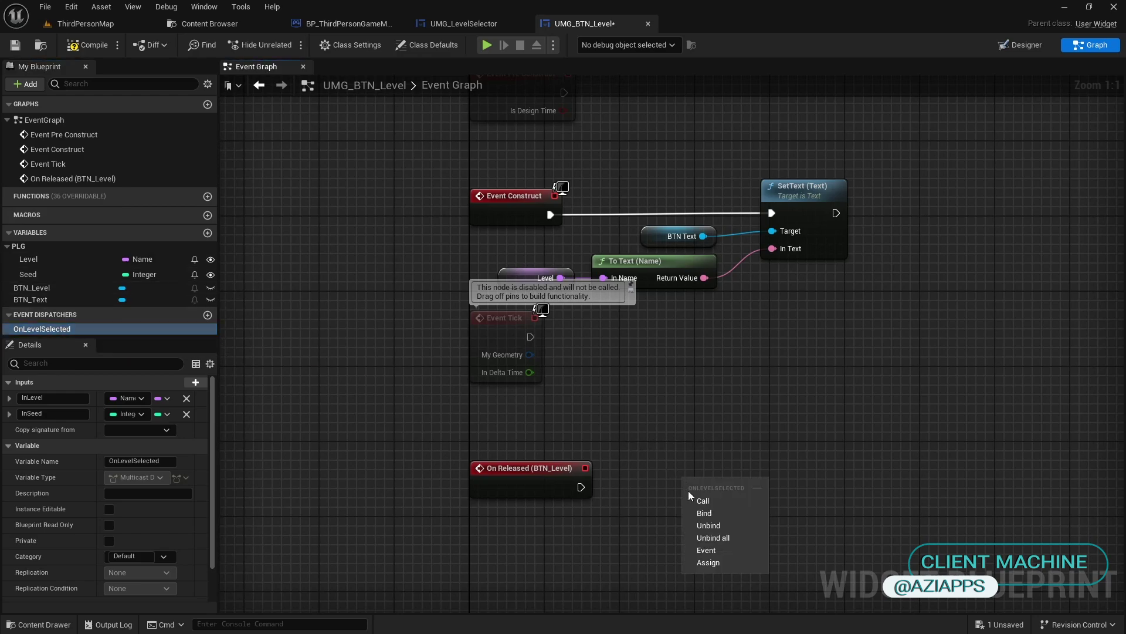
pyautogui.click(703, 501)
pyautogui.moveTo(581, 487); pyautogui.dragTo(696, 485)
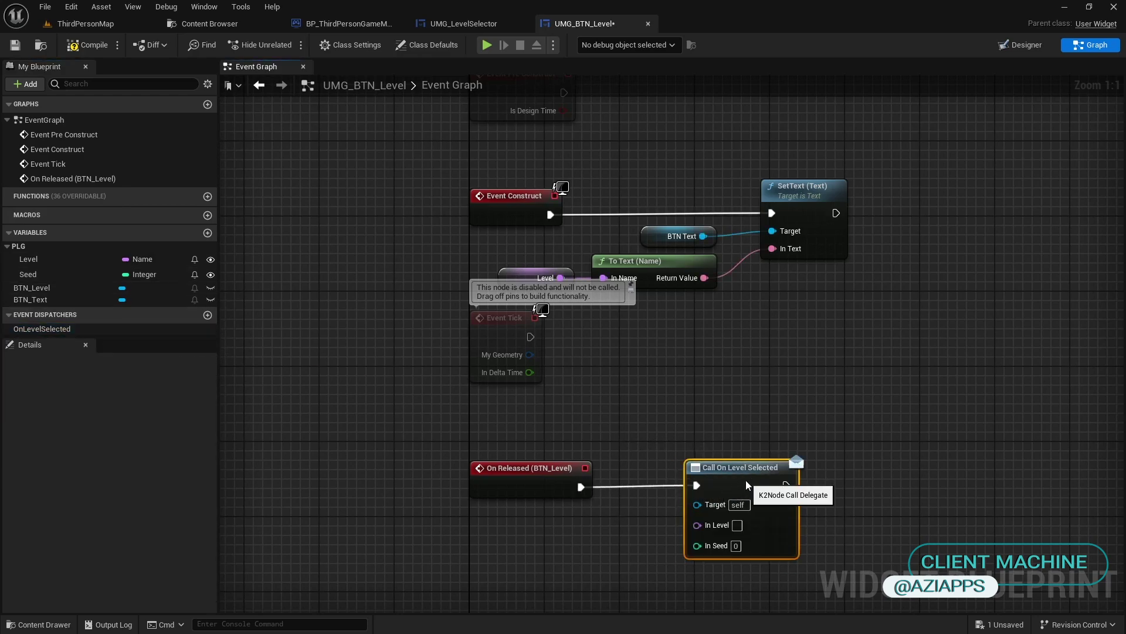
pyautogui.keyDown('ctrl'); pyautogui.click(529, 468); pyautogui.keyUp('ctrl')
pyautogui.moveTo(587, 381); pyautogui.dragTo(542, 324, button='right')
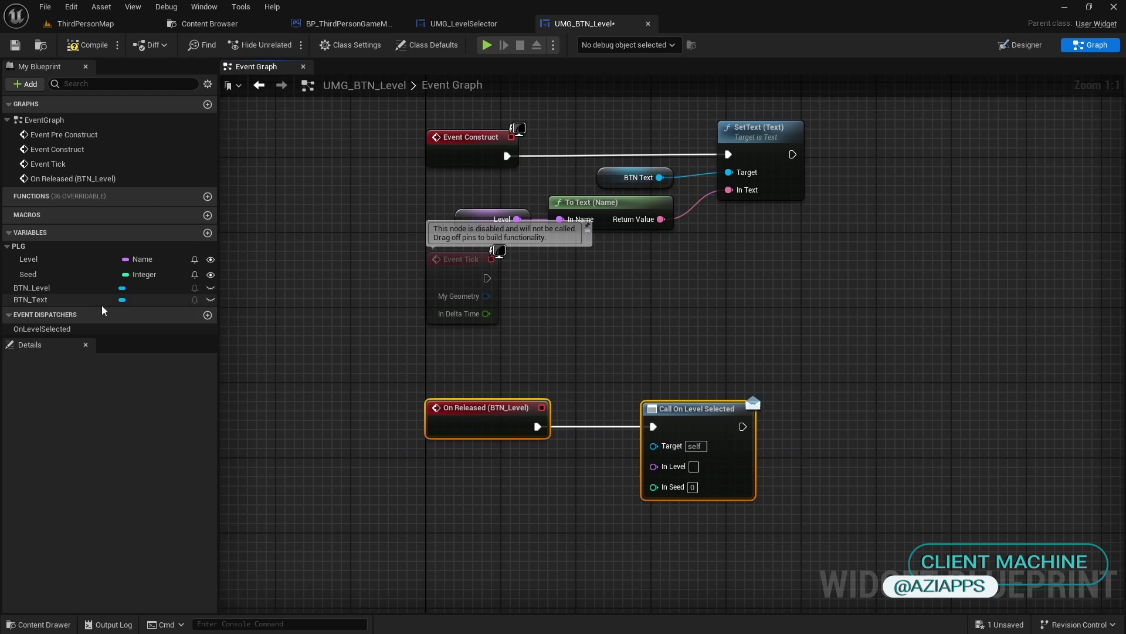
pyautogui.moveTo(28, 258); pyautogui.dragTo(654, 465)
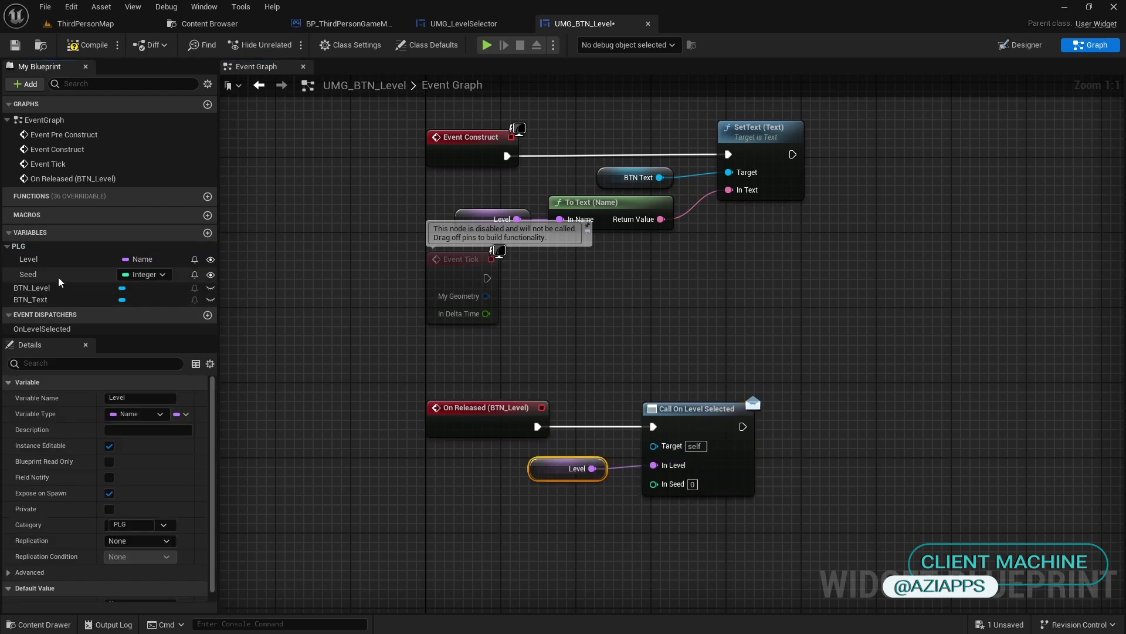
pyautogui.moveTo(58, 276); pyautogui.dragTo(653, 484)
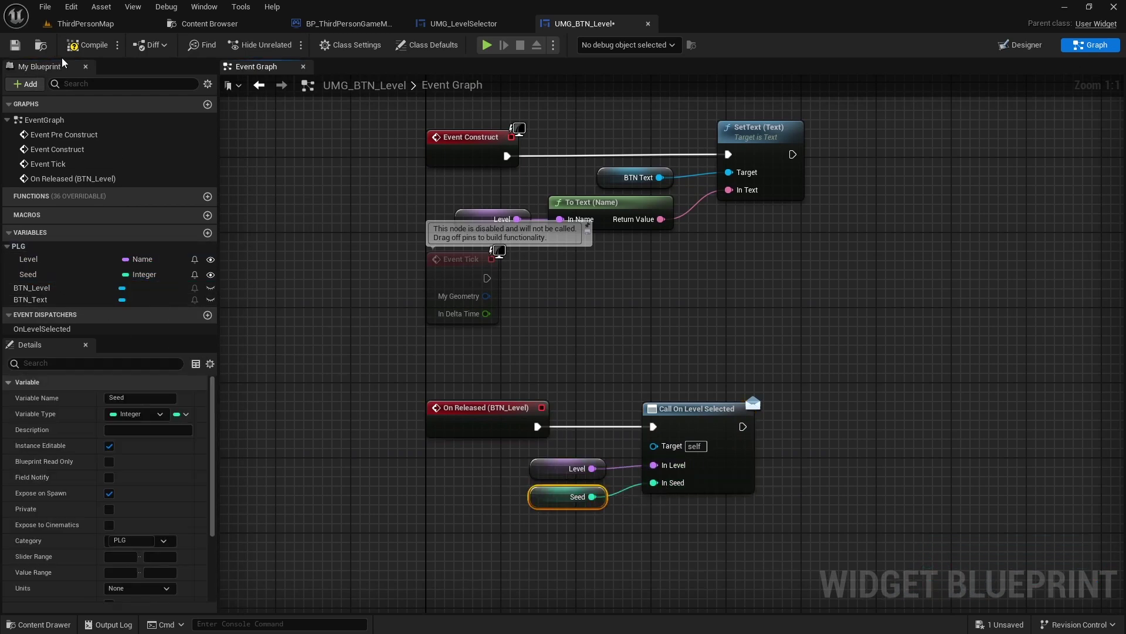
pyautogui.click(15, 44)
# - In UMG_LevelSelector's graph, create a function named CreateLevelButtons
pyautogui.click(434, 23)
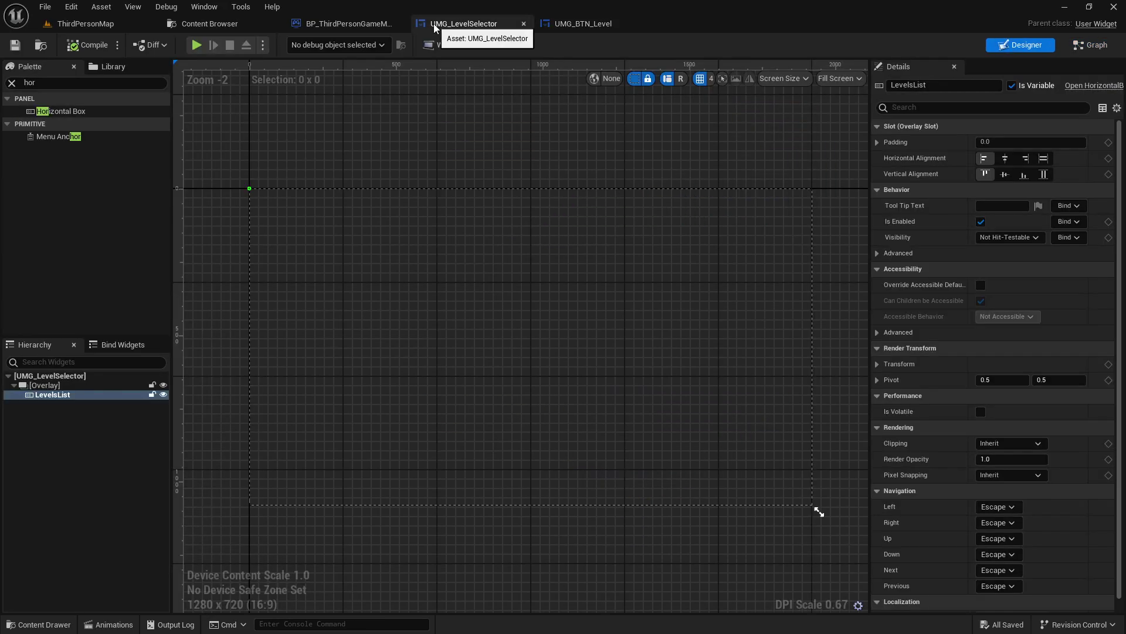
pyautogui.click(1074, 47)
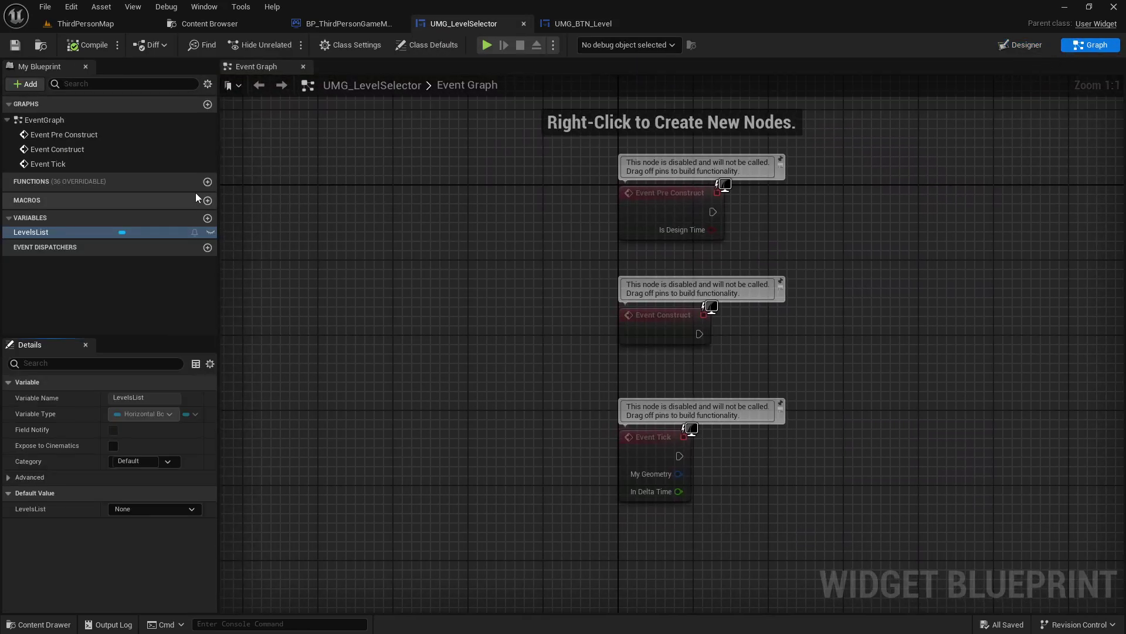
pyautogui.click(207, 181)
pyautogui.write('Create')
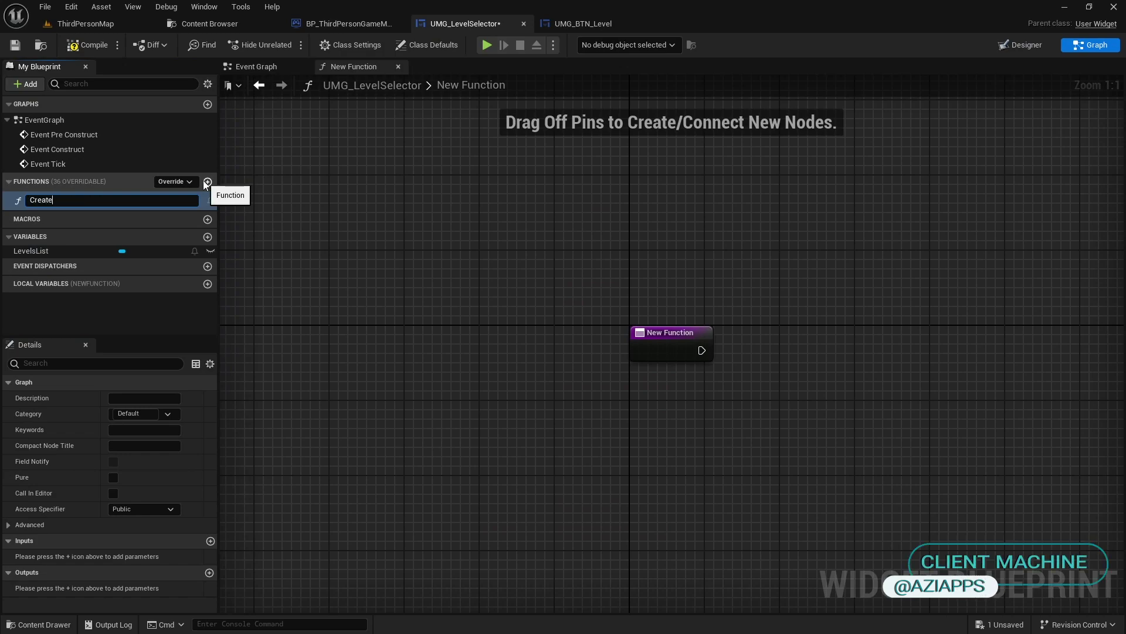
pyautogui.write('LevelButtons')
pyautogui.press('Return')
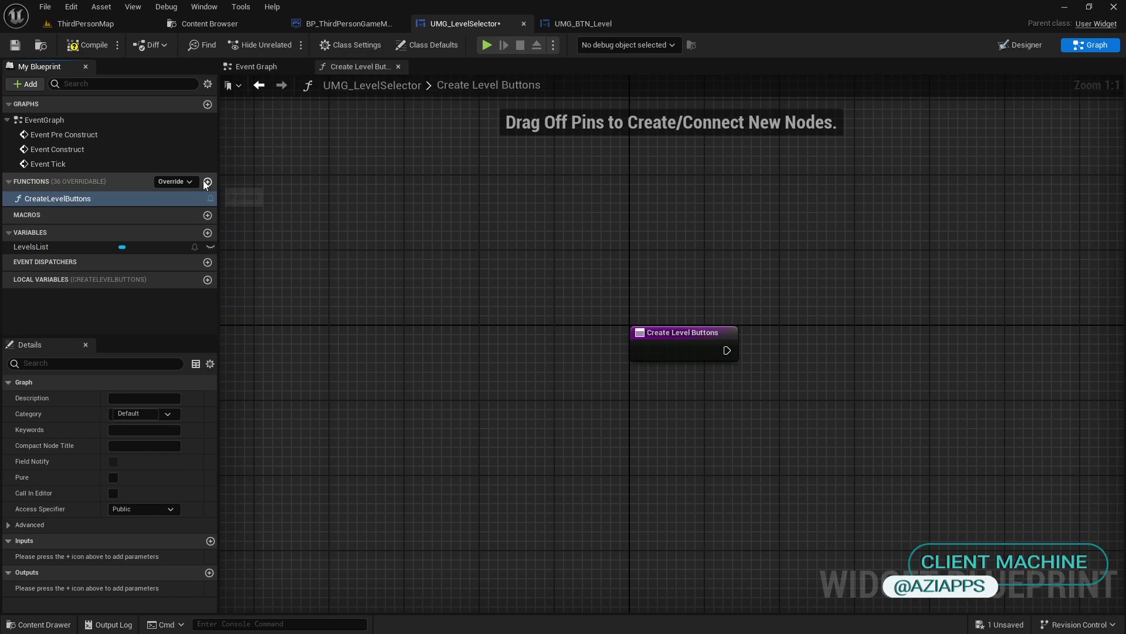
# - Give CreateLevelButtons a Name array input InLevels and an Integer array input InSeeds
pyautogui.click(210, 541)
pyautogui.click(151, 556)
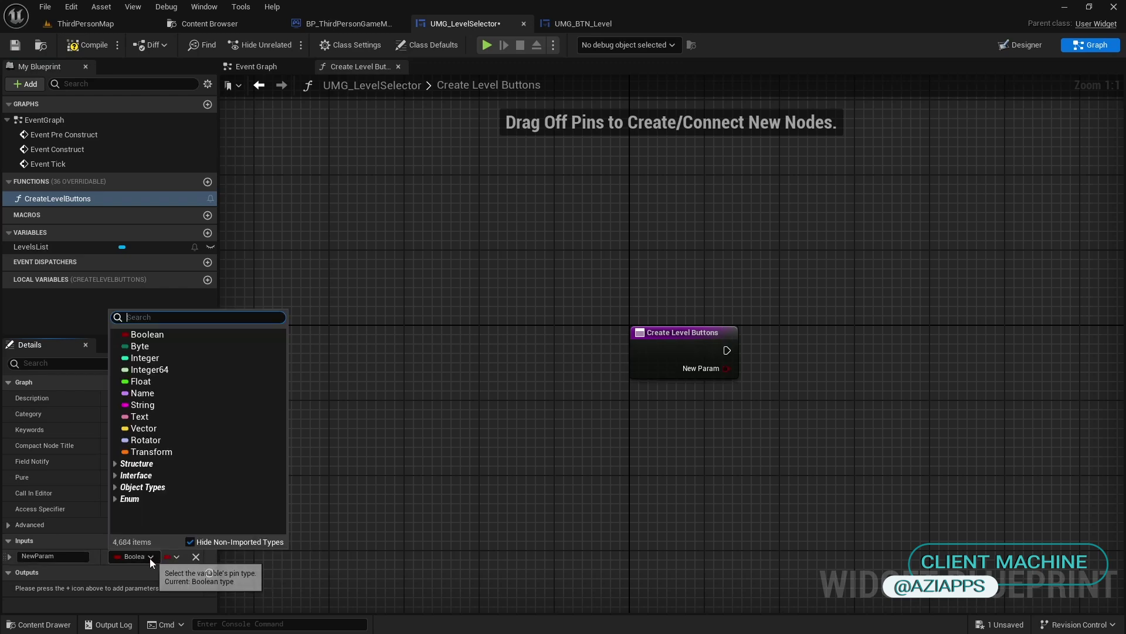
pyautogui.click(136, 394)
pyautogui.click(70, 551)
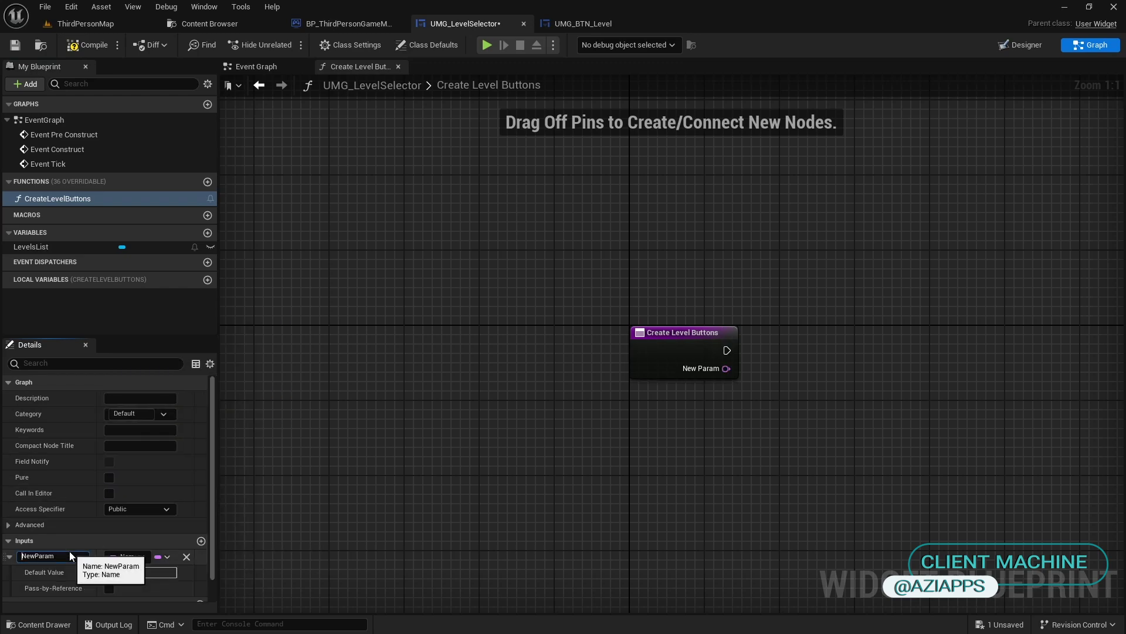
pyautogui.click(69, 554)
pyautogui.write('InLevele')
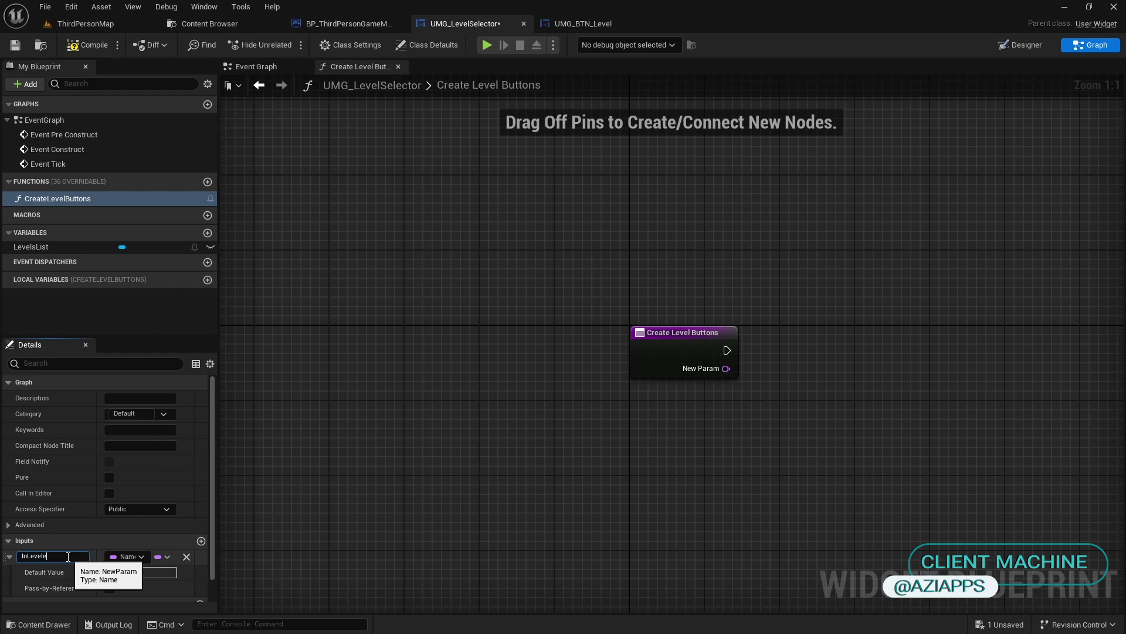
pyautogui.press('Return')
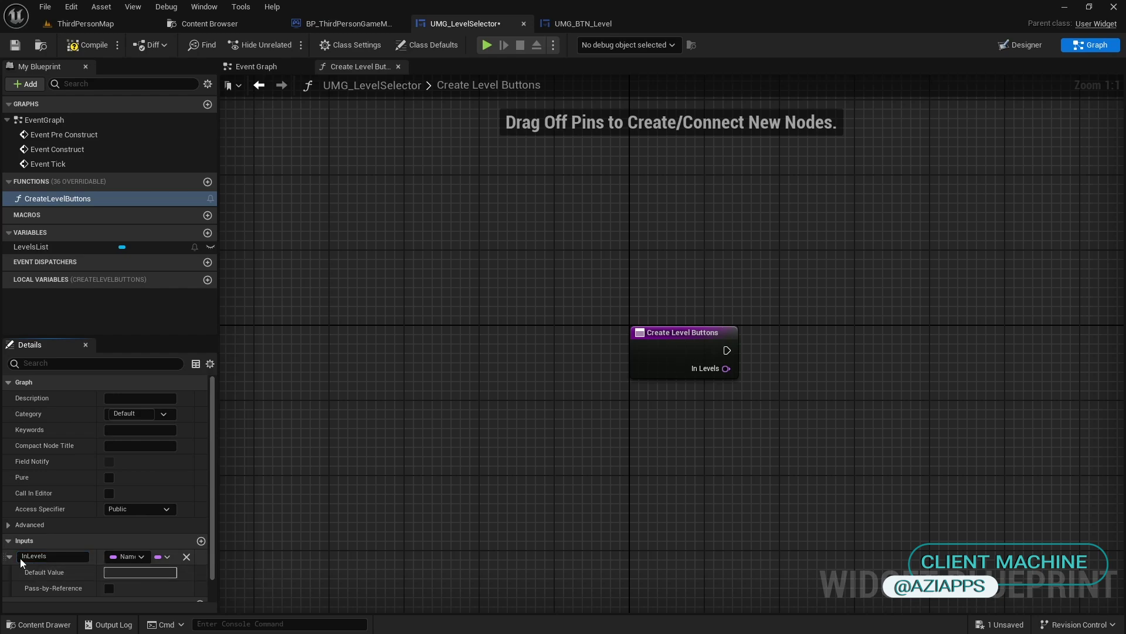
pyautogui.click(10, 556)
pyautogui.click(209, 541)
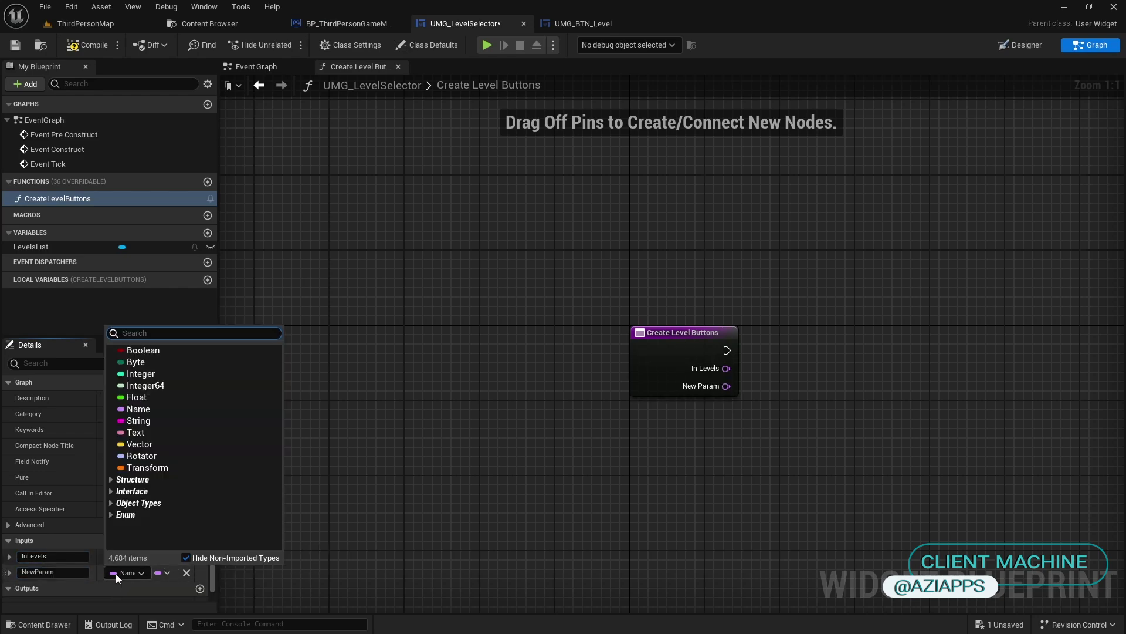
pyautogui.click(141, 373)
pyautogui.click(61, 571)
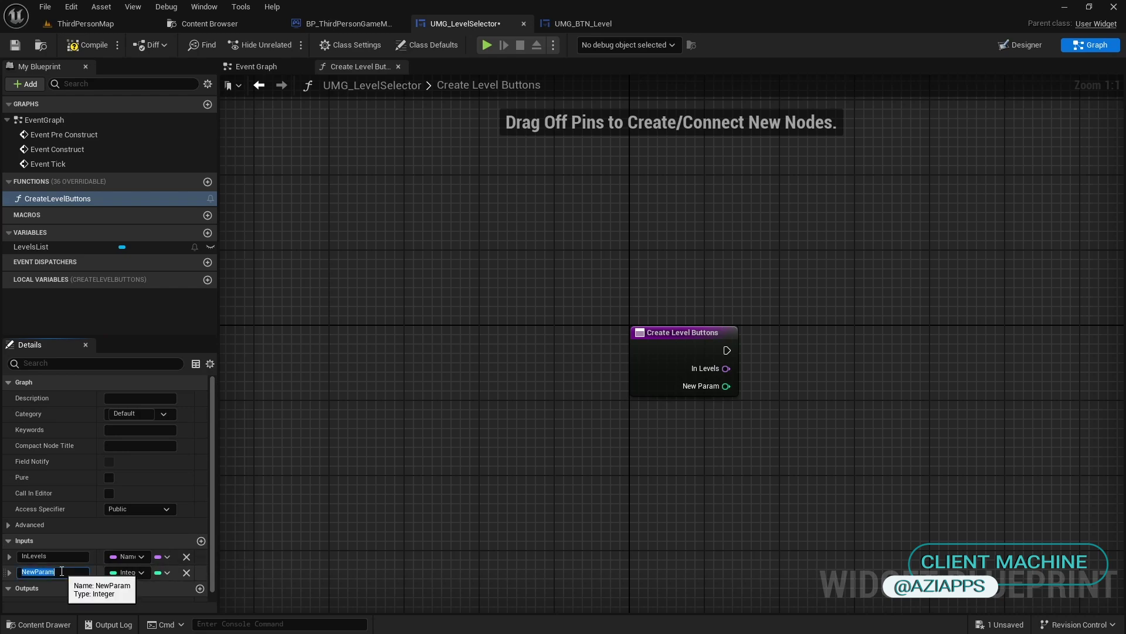
pyautogui.write('InSeeds')
pyautogui.press('Return')
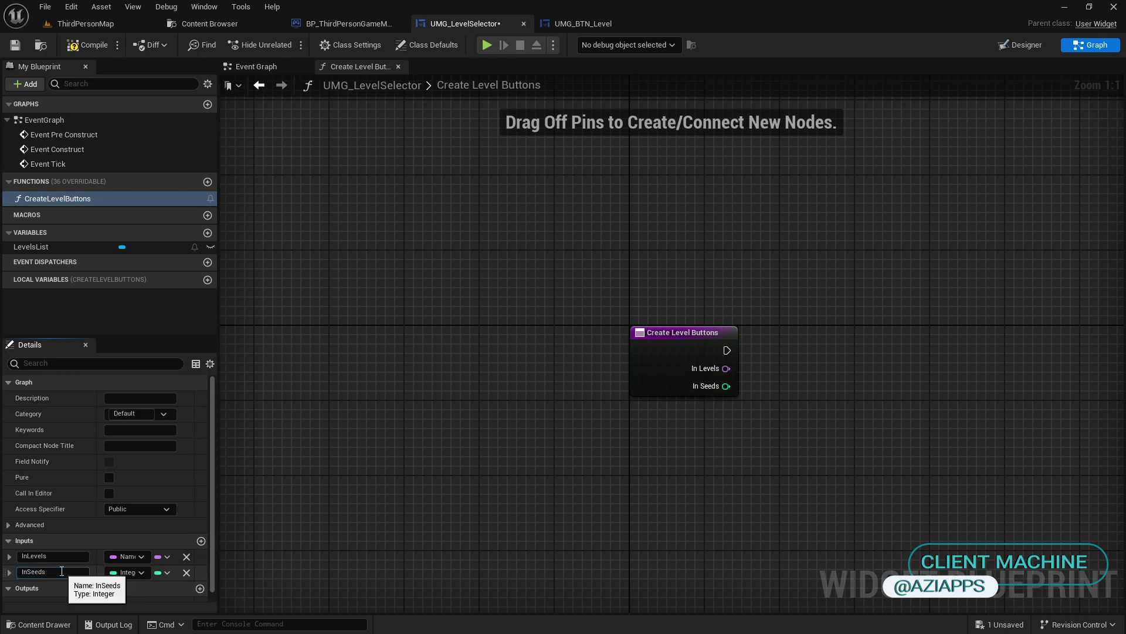
pyautogui.click(163, 572)
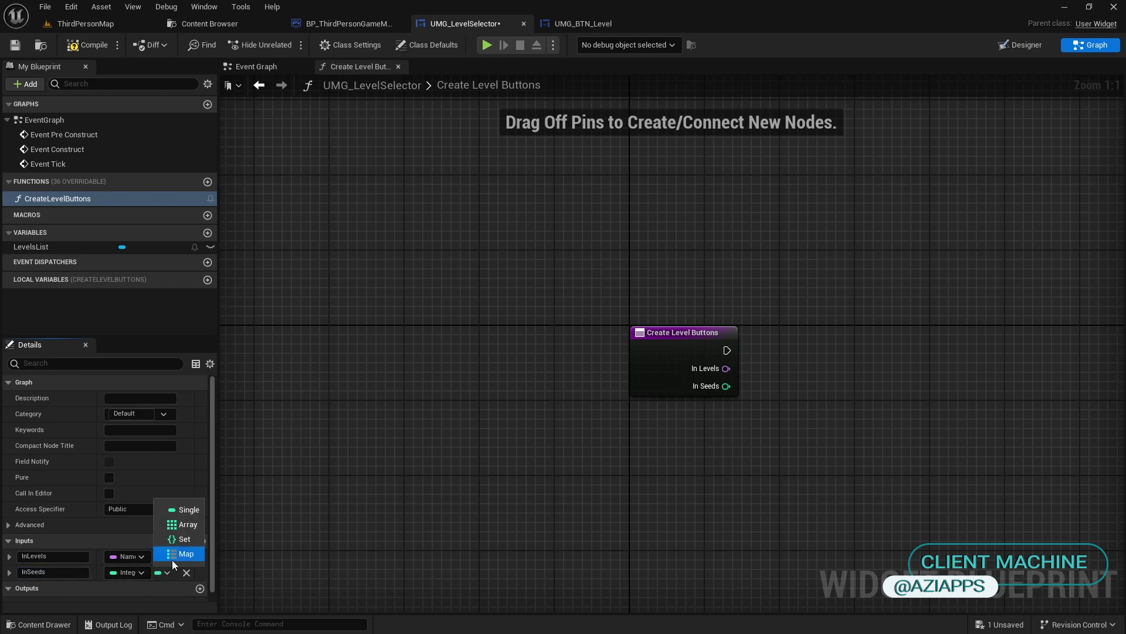
pyautogui.click(173, 531)
pyautogui.click(162, 557)
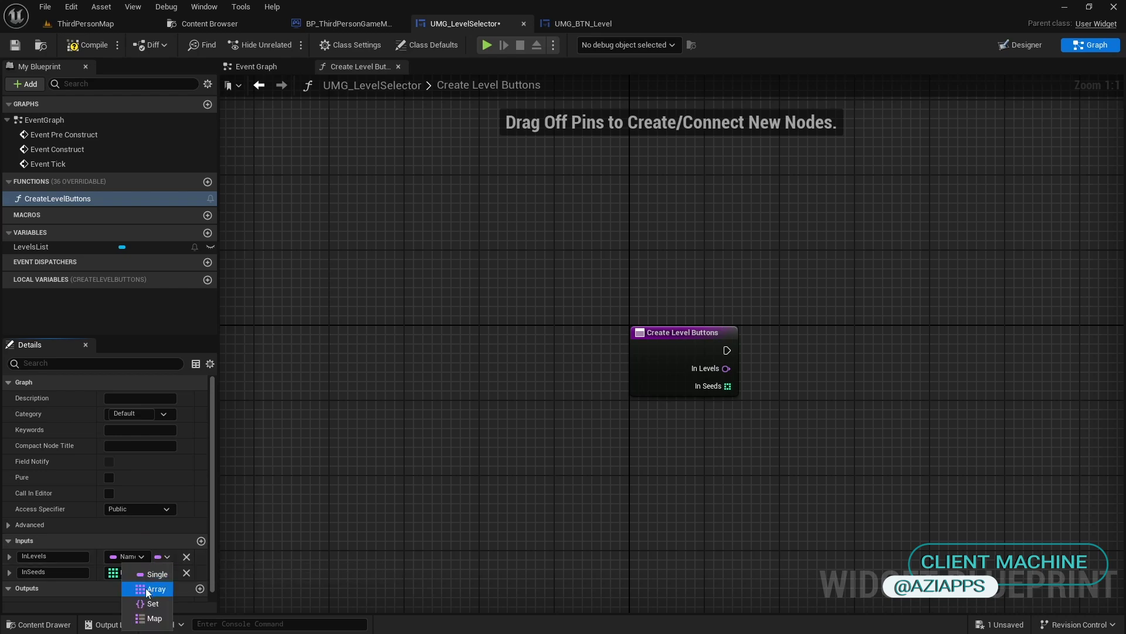
# - Loop over InLevels with For Each Loop, creating a UMG_BTN_Level widget each iteration
pyautogui.moveTo(898, 444); pyautogui.dragTo(591, 364, button='right')
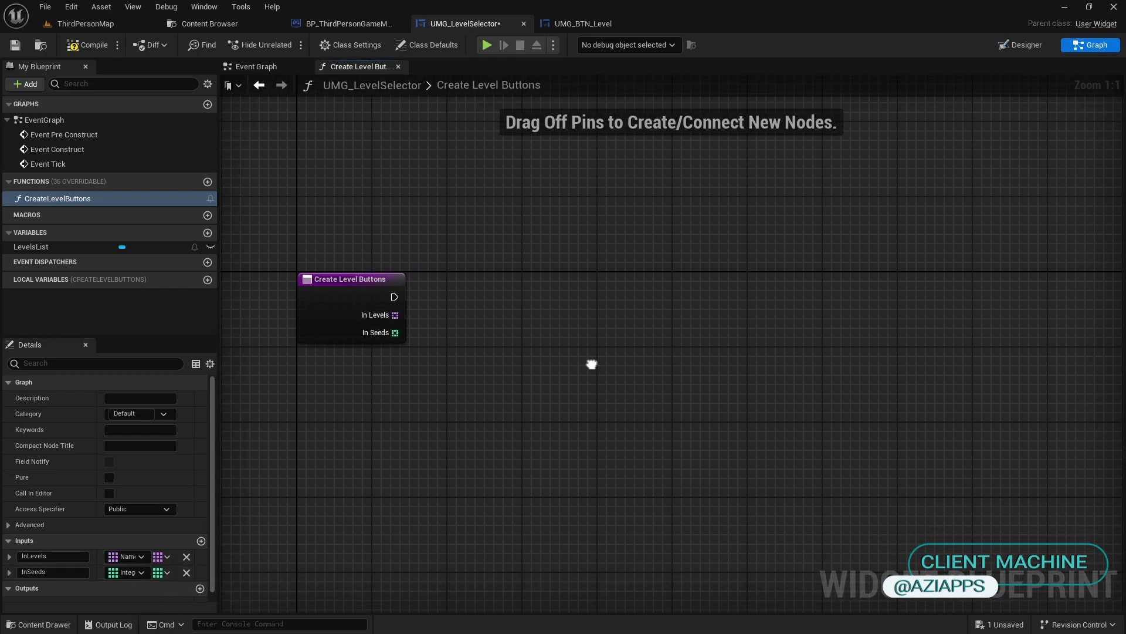
pyautogui.moveTo(420, 318)
pyautogui.mouseDown()
pyautogui.moveTo(526, 325)
pyautogui.moveTo(536, 279)
pyautogui.mouseUp()
pyautogui.write('for each')
pyautogui.press('Return')
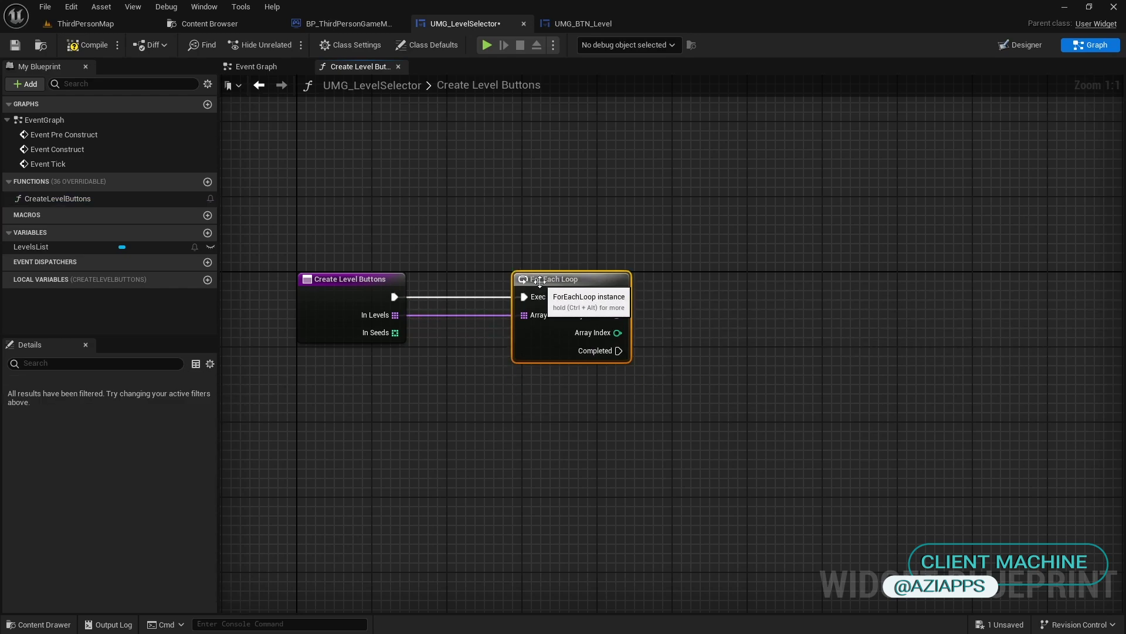
pyautogui.moveTo(619, 297); pyautogui.dragTo(838, 301)
pyautogui.write('create widget')
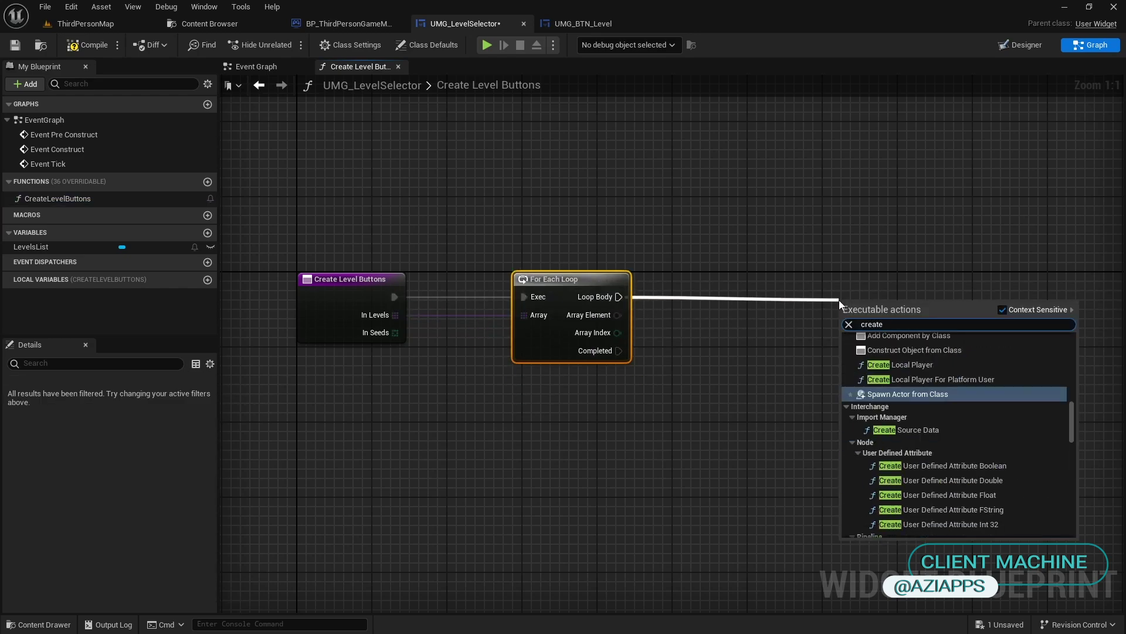
pyautogui.press('Return')
pyautogui.moveTo(895, 315); pyautogui.dragTo(857, 295)
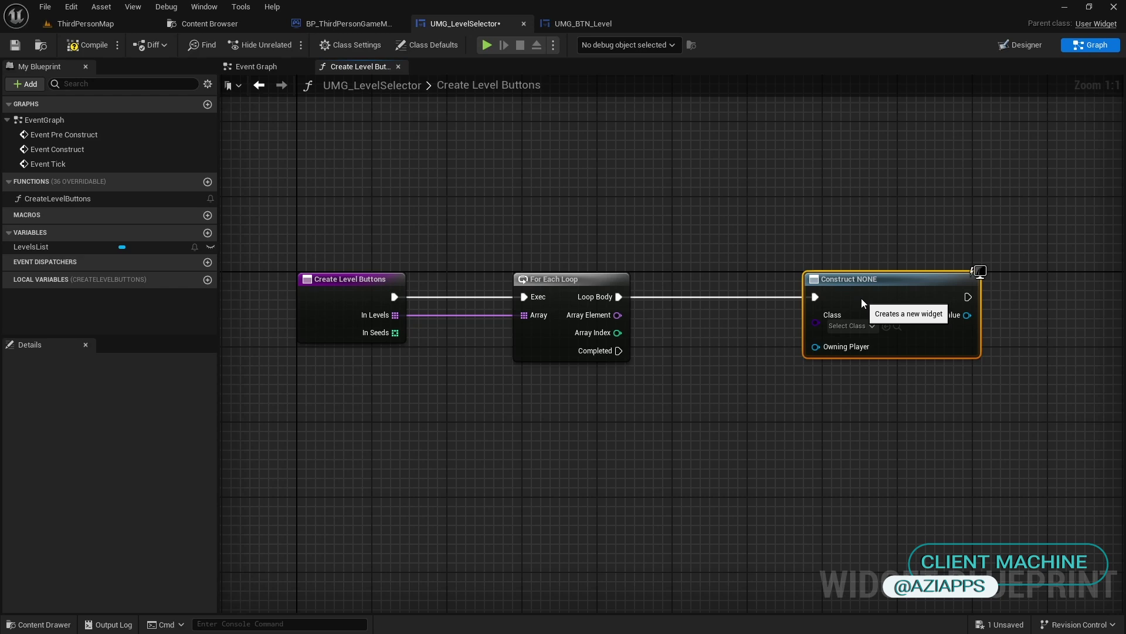
pyautogui.click(847, 327)
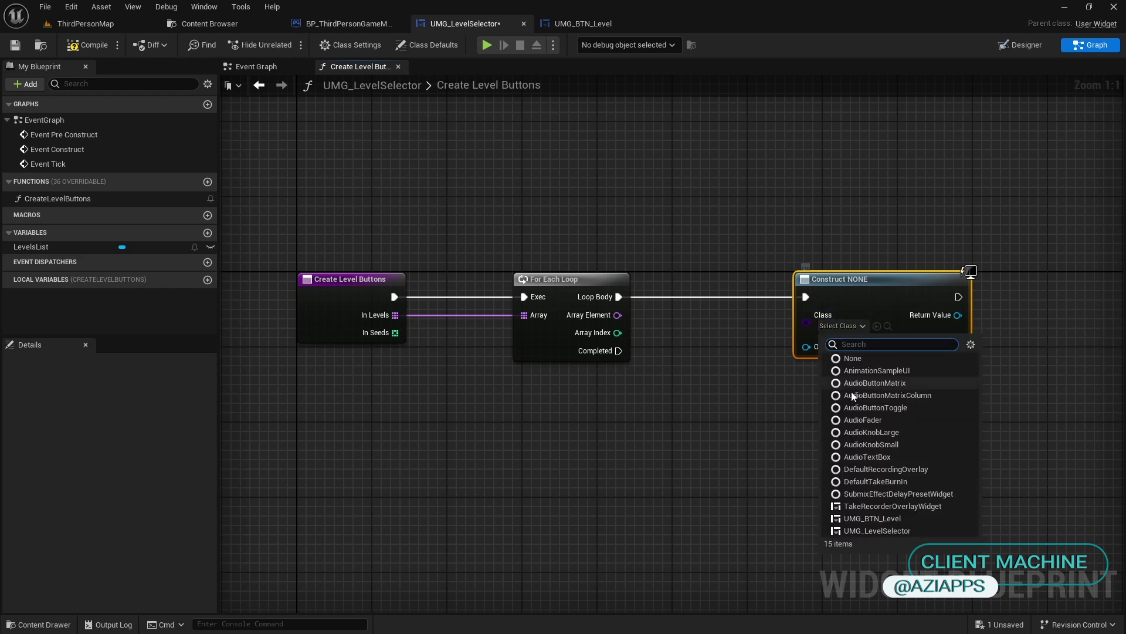
pyautogui.click(872, 519)
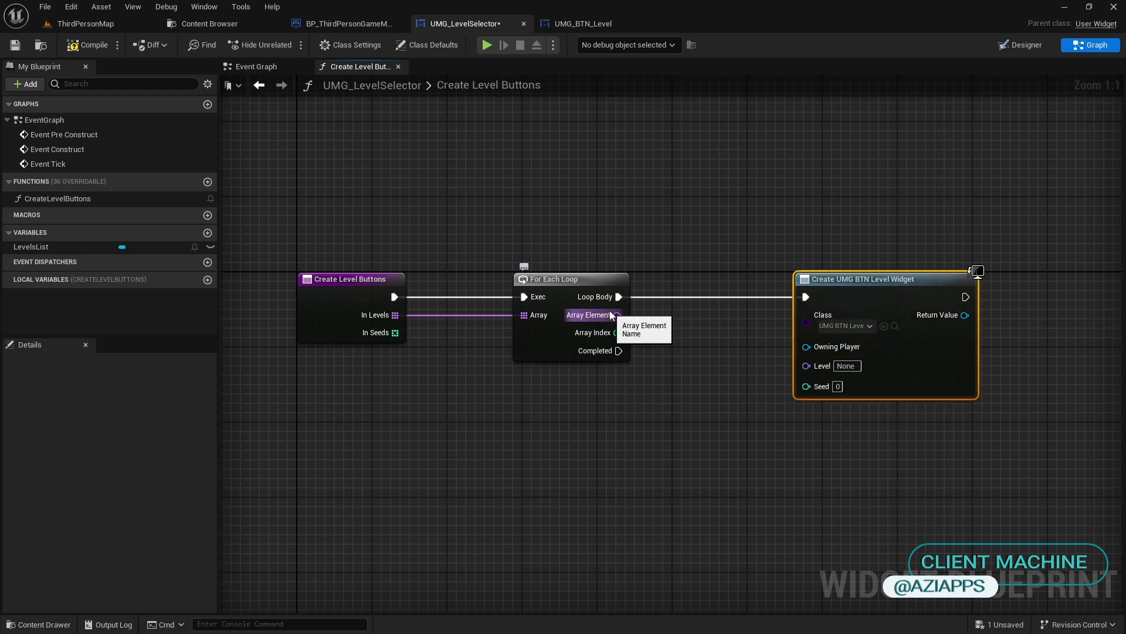
# - Feed each level name into Level, and InSeeds at the loop index into Seed
pyautogui.moveTo(617, 315); pyautogui.dragTo(807, 364)
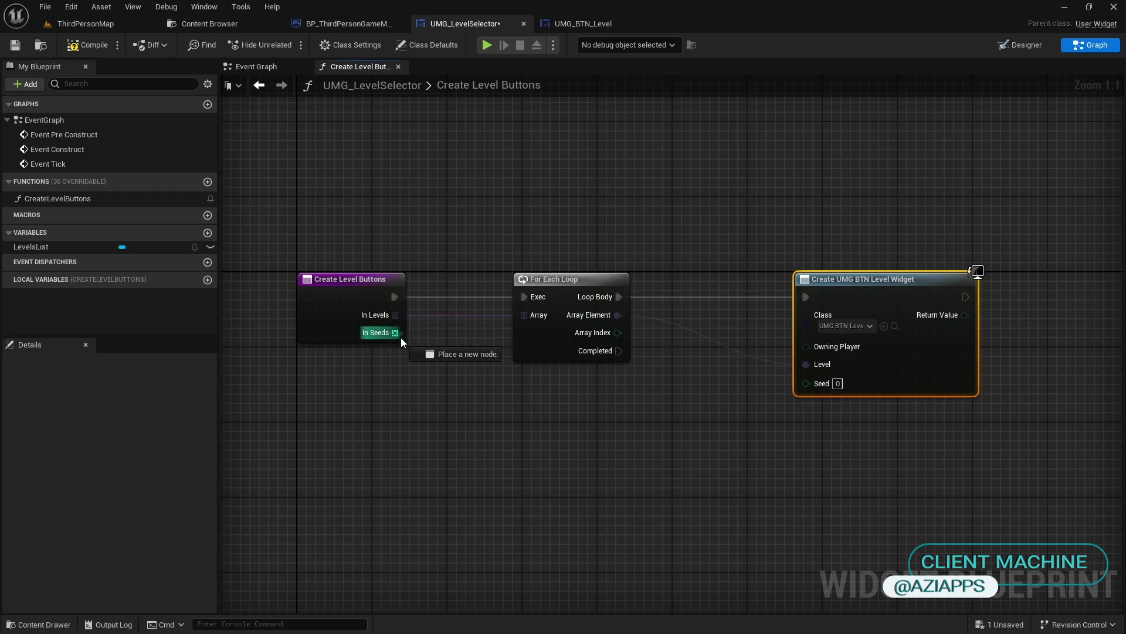
pyautogui.moveTo(394, 332); pyautogui.dragTo(445, 424)
pyautogui.write('get')
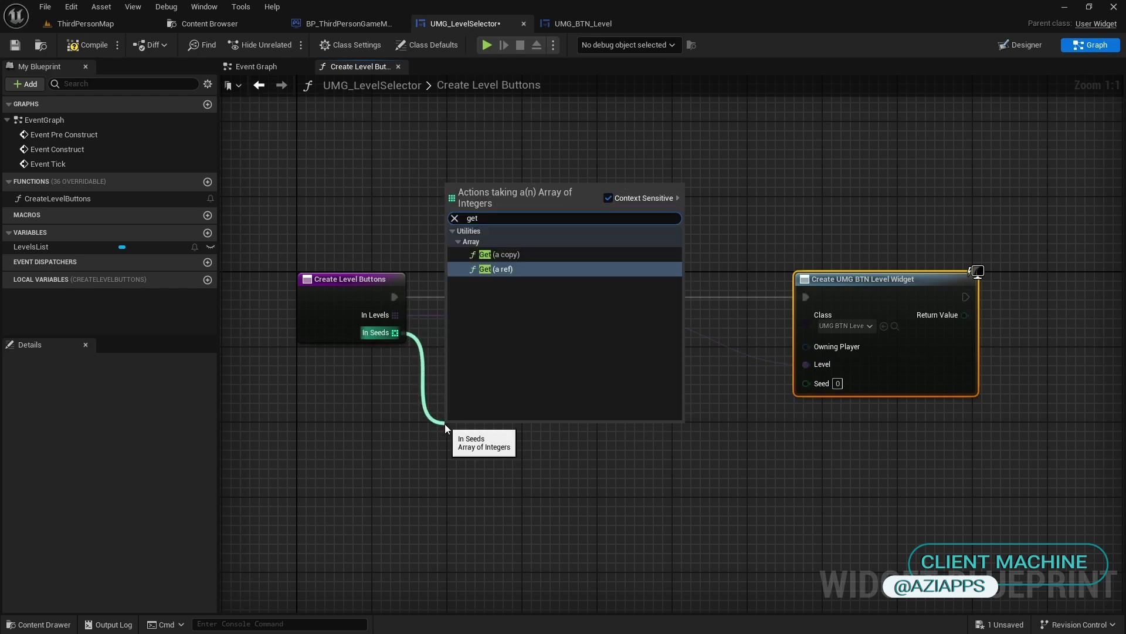
pyautogui.press('Return')
pyautogui.moveTo(444, 424); pyautogui.dragTo(679, 395)
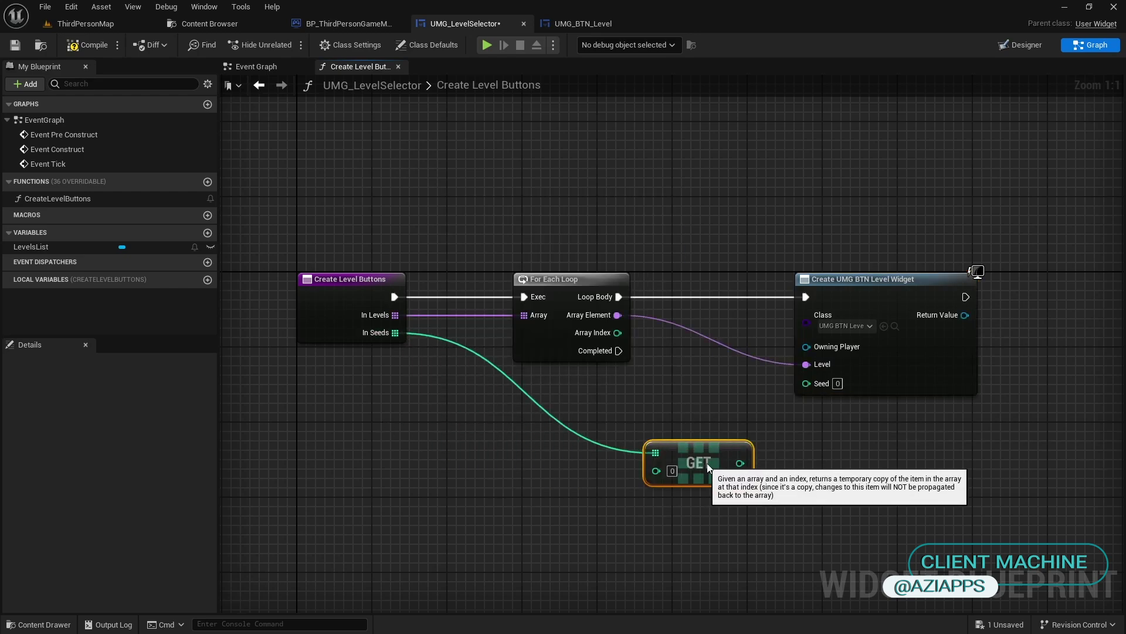
pyautogui.moveTo(618, 333); pyautogui.dragTo(684, 424)
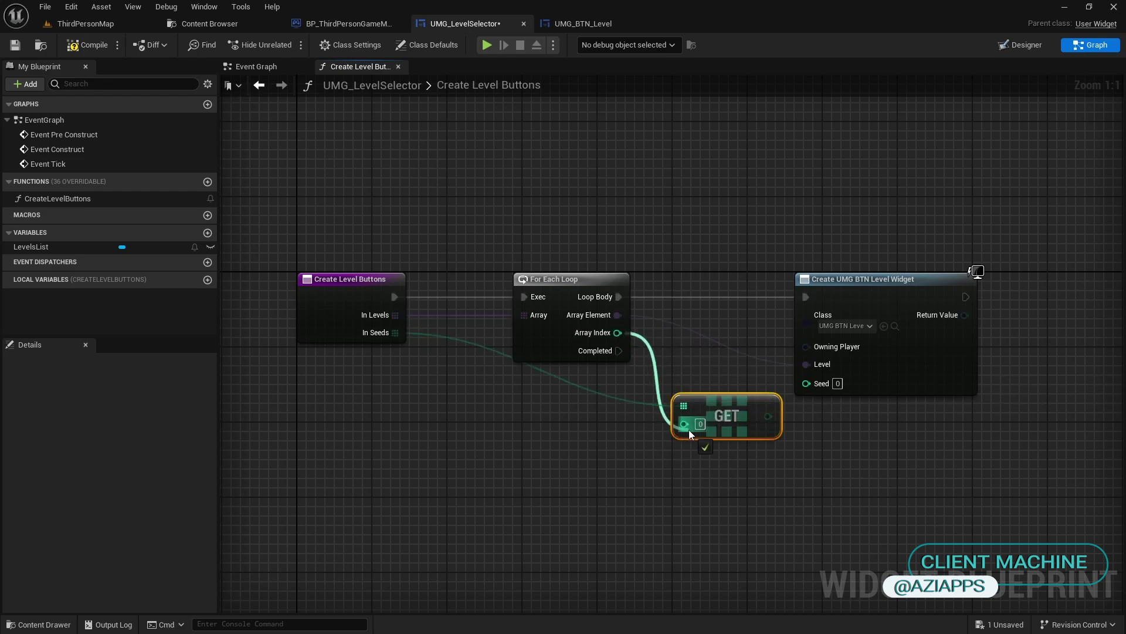
pyautogui.moveTo(757, 405); pyautogui.dragTo(807, 382)
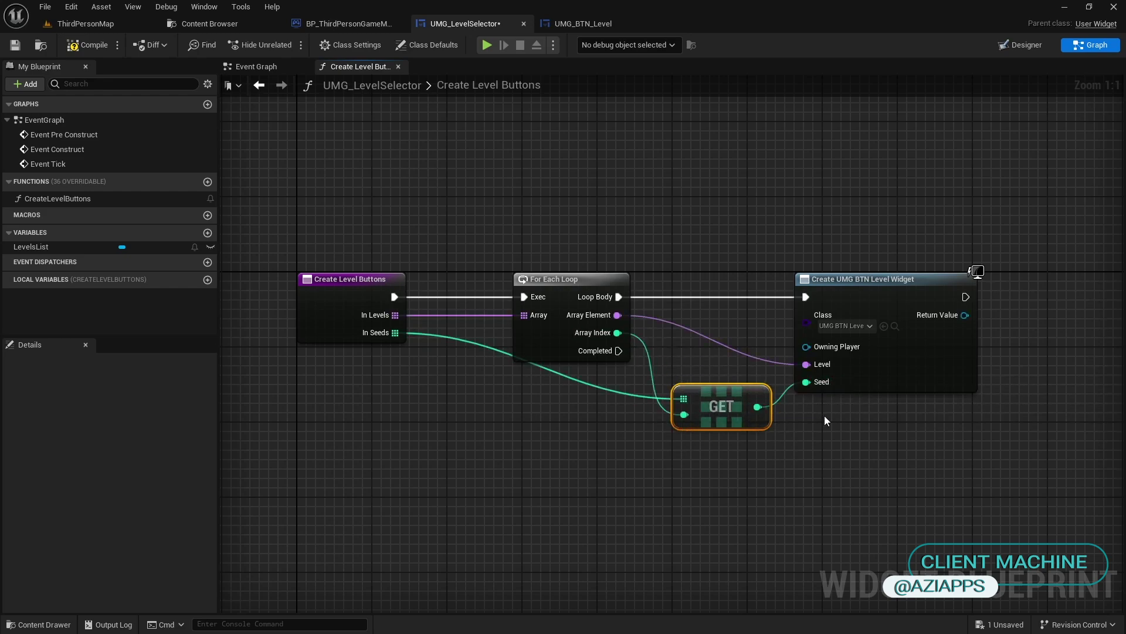
pyautogui.moveTo(977, 398); pyautogui.dragTo(688, 425, button='right')
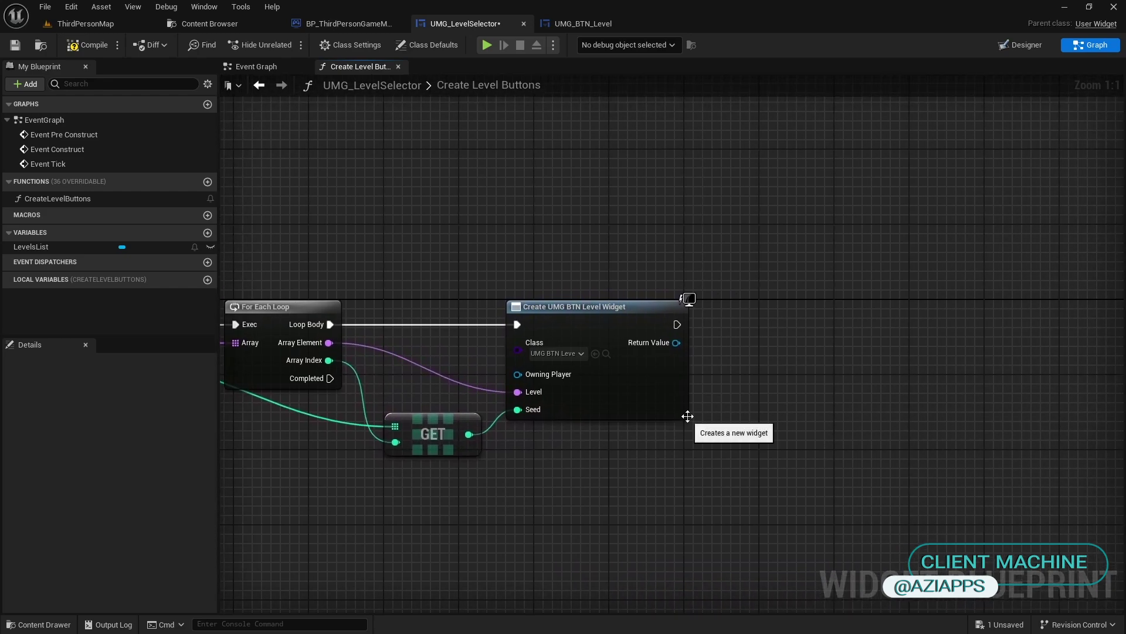
pyautogui.moveTo(676, 342); pyautogui.dragTo(721, 346)
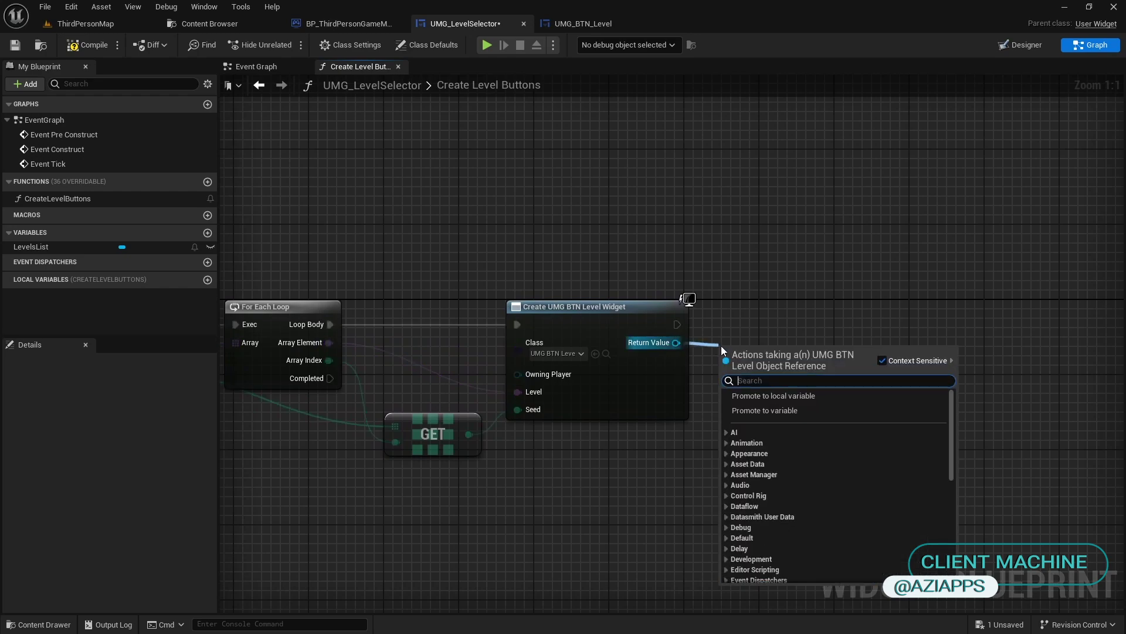
# - Store each created widget in a local variable named Button
pyautogui.click(780, 396)
pyautogui.write('Button')
pyautogui.press('Return')
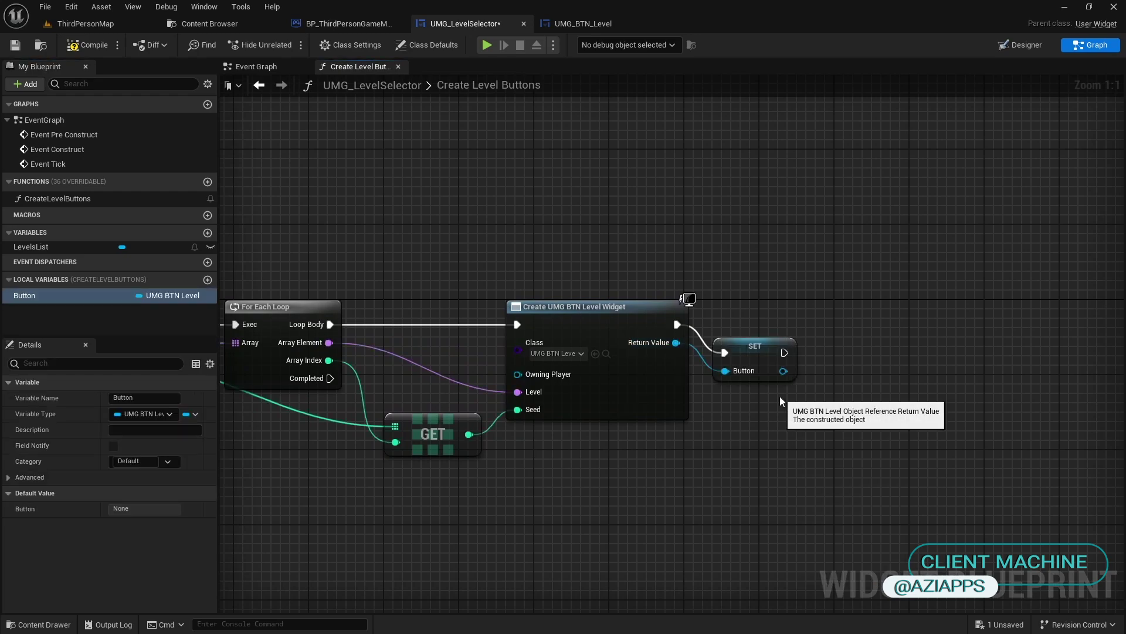
pyautogui.click(763, 340)
pyautogui.click(823, 389)
pyautogui.moveTo(823, 390); pyautogui.dragTo(609, 383, button='right')
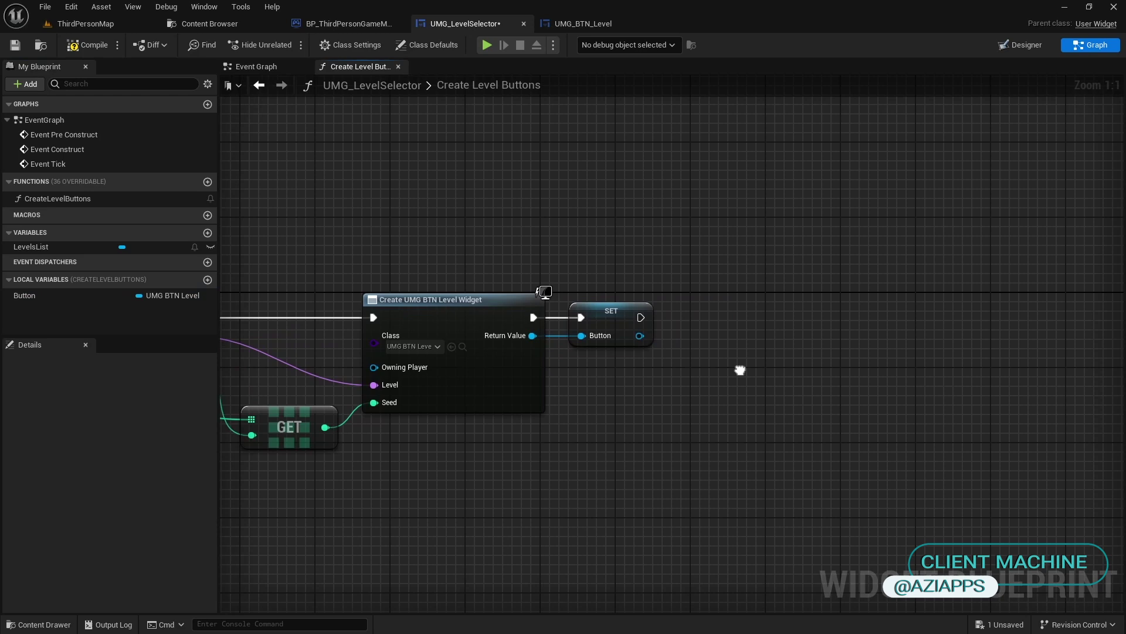
# - Add a Sequence after the SET, Button and LevelsList getters, and an Add Child to Horizontal Box node
pyautogui.moveTo(569, 319); pyautogui.dragTo(691, 312)
pyautogui.write('sequence')
pyautogui.press('Return')
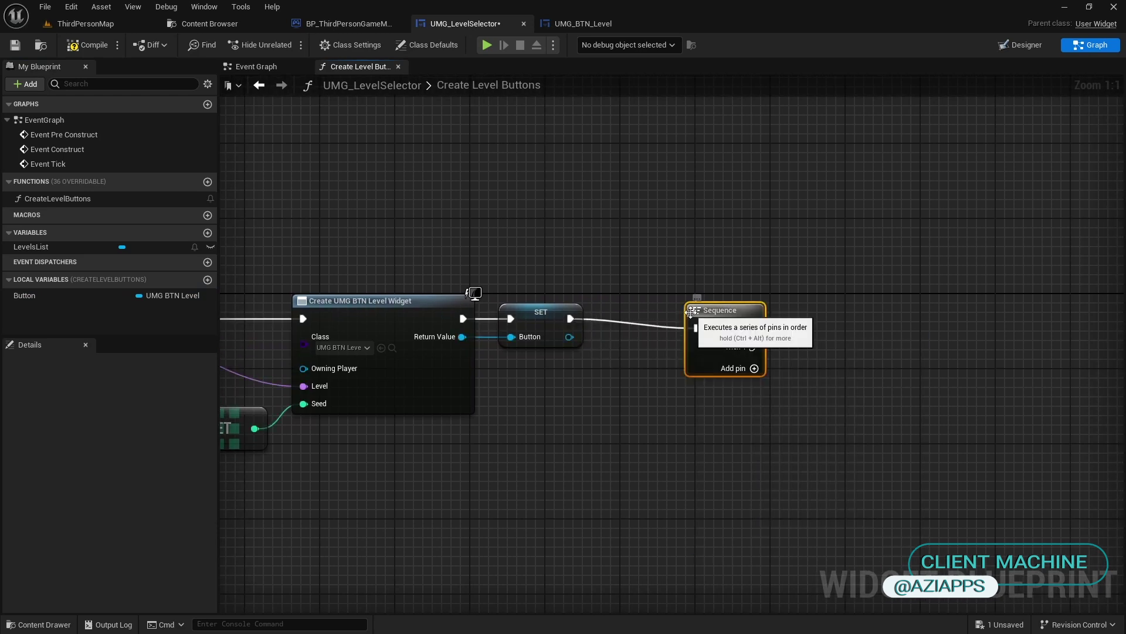
pyautogui.moveTo(763, 380); pyautogui.dragTo(689, 411, button='right')
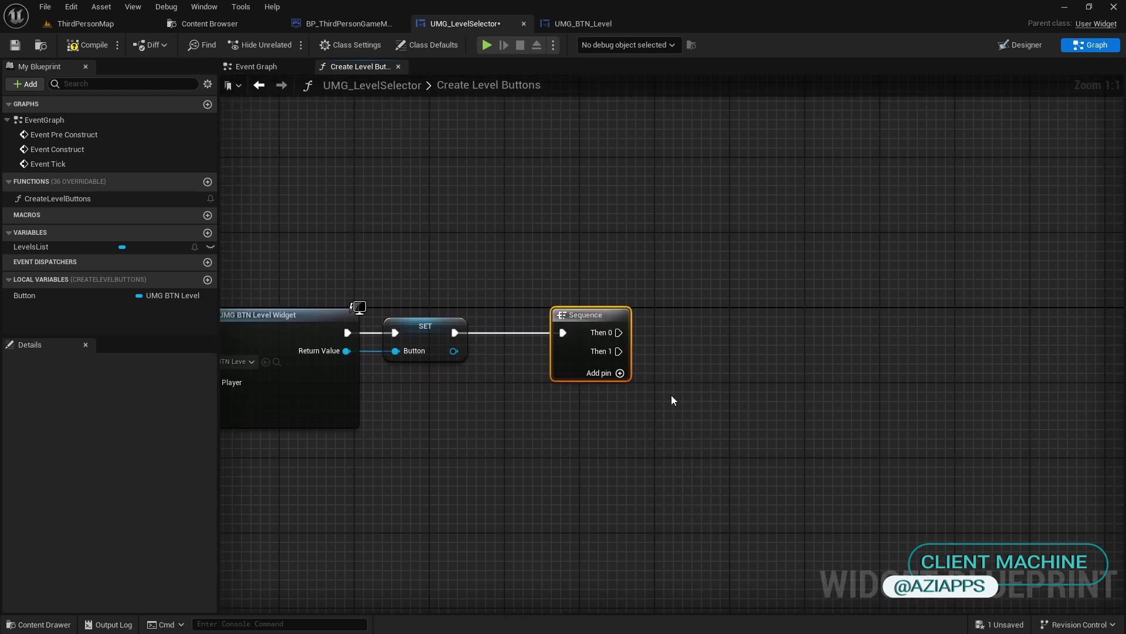
pyautogui.keyDown('ctrl'); pyautogui.moveTo(24, 295); pyautogui.dragTo(663, 417); pyautogui.keyUp('ctrl')
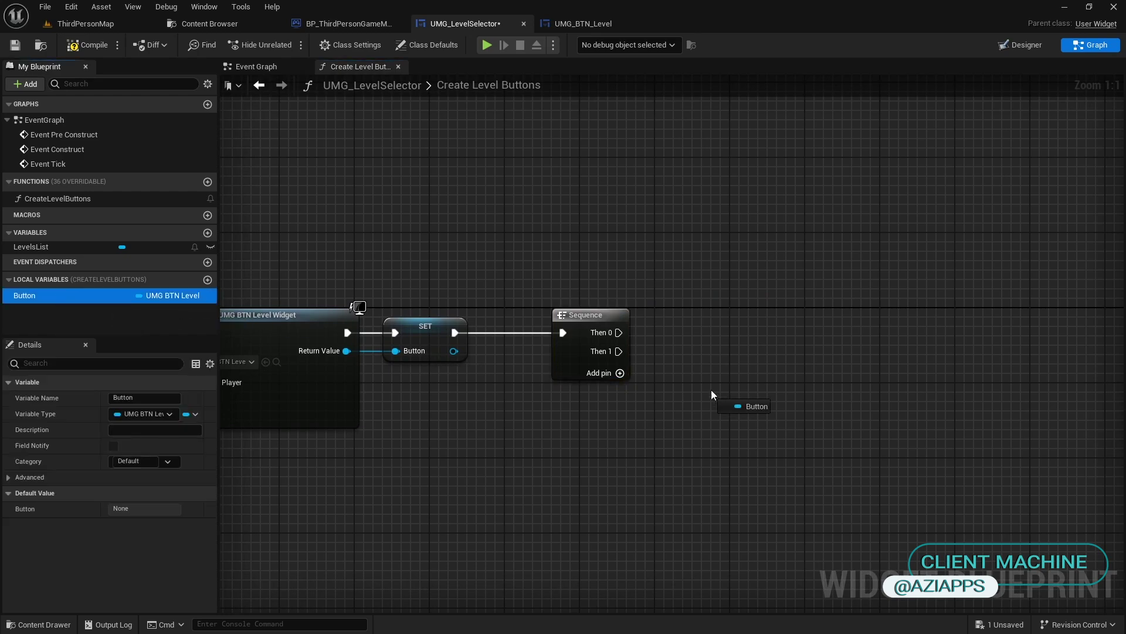
pyautogui.moveTo(21, 246)
pyautogui.keyDown('ctrl'); pyautogui.mouseDown()
pyautogui.moveTo(845, 361)
pyautogui.moveTo(693, 386)
pyautogui.moveTo(804, 379)
pyautogui.mouseUp(); pyautogui.keyUp('ctrl')
pyautogui.write('add c')
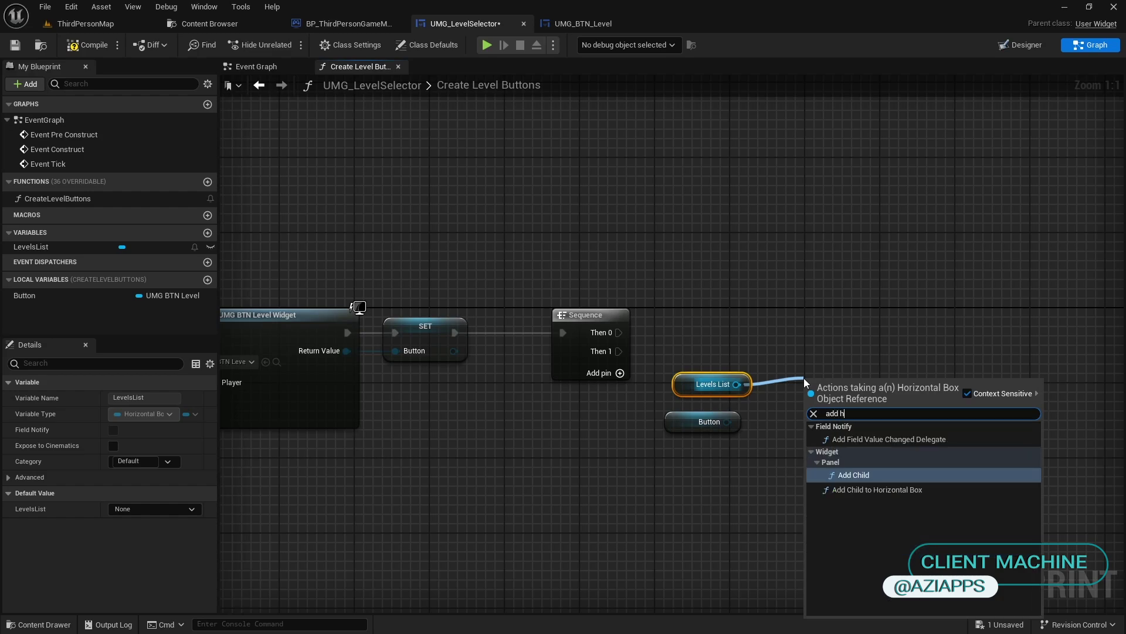
pyautogui.write('hild')
pyautogui.press('Down')
pyautogui.press('Return')
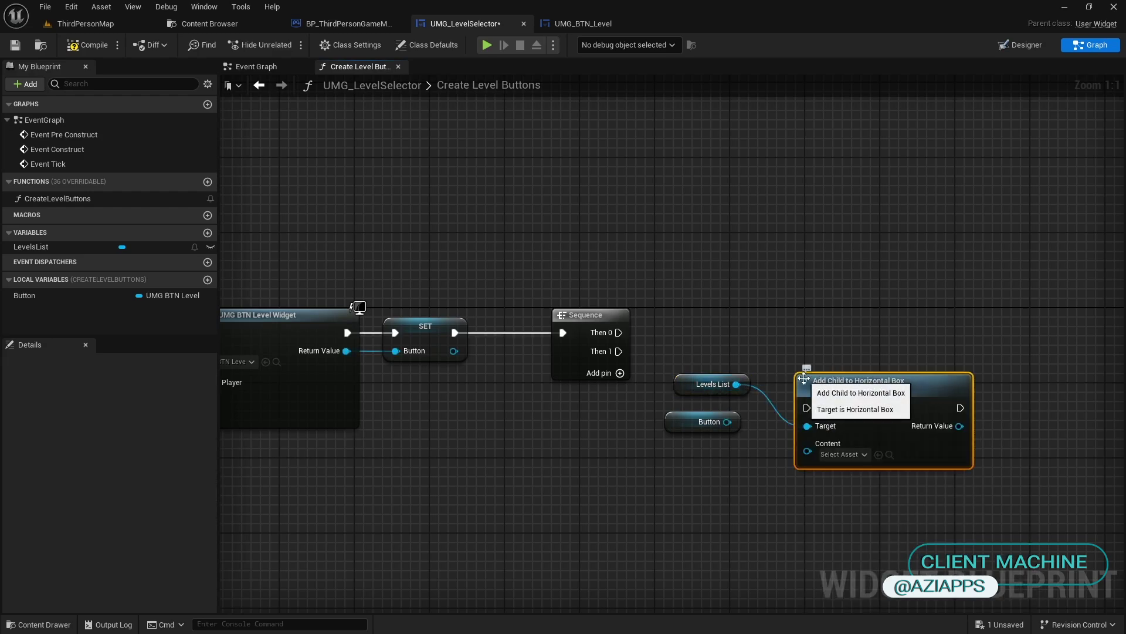
# - Wire Then 0 into Add Child, with LevelsList as Target and Button as Content
pyautogui.moveTo(619, 333); pyautogui.dragTo(807, 408)
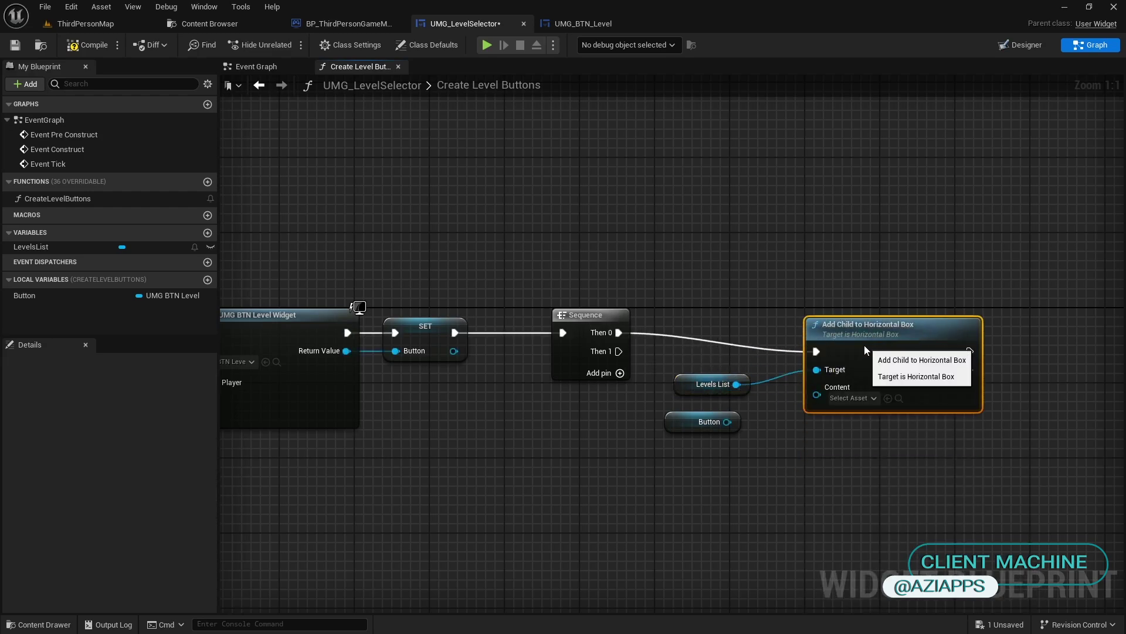
pyautogui.moveTo(856, 382); pyautogui.dragTo(847, 306)
pyautogui.moveTo(732, 422); pyautogui.dragTo(797, 369)
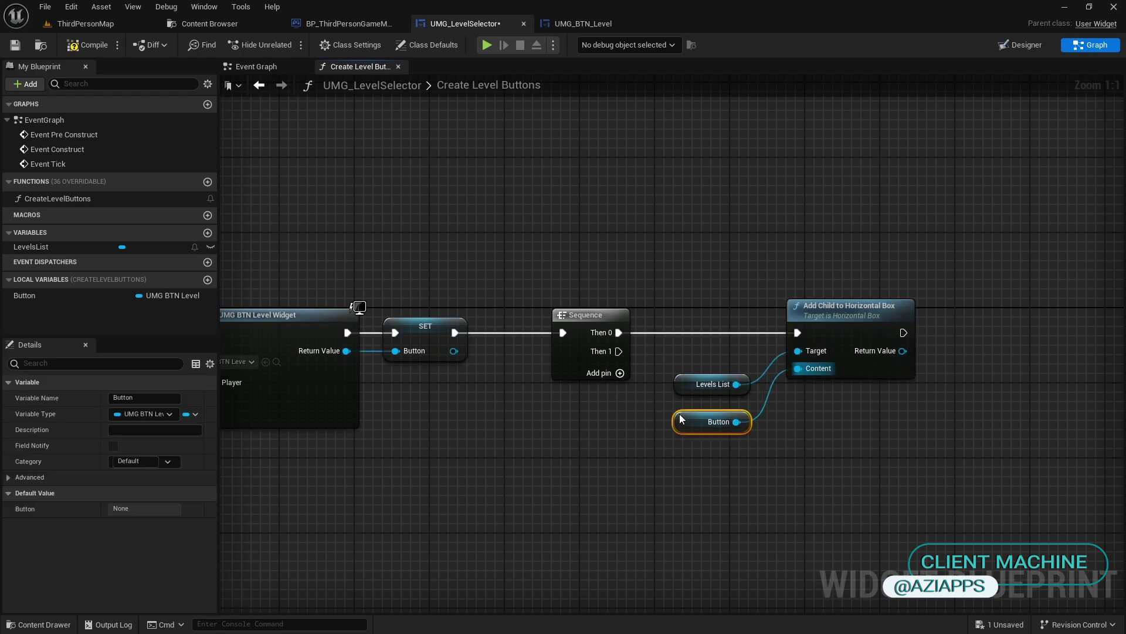
pyautogui.moveTo(707, 421); pyautogui.dragTo(717, 412)
pyautogui.click(764, 522)
pyautogui.moveTo(764, 521); pyautogui.dragTo(708, 459, button='right')
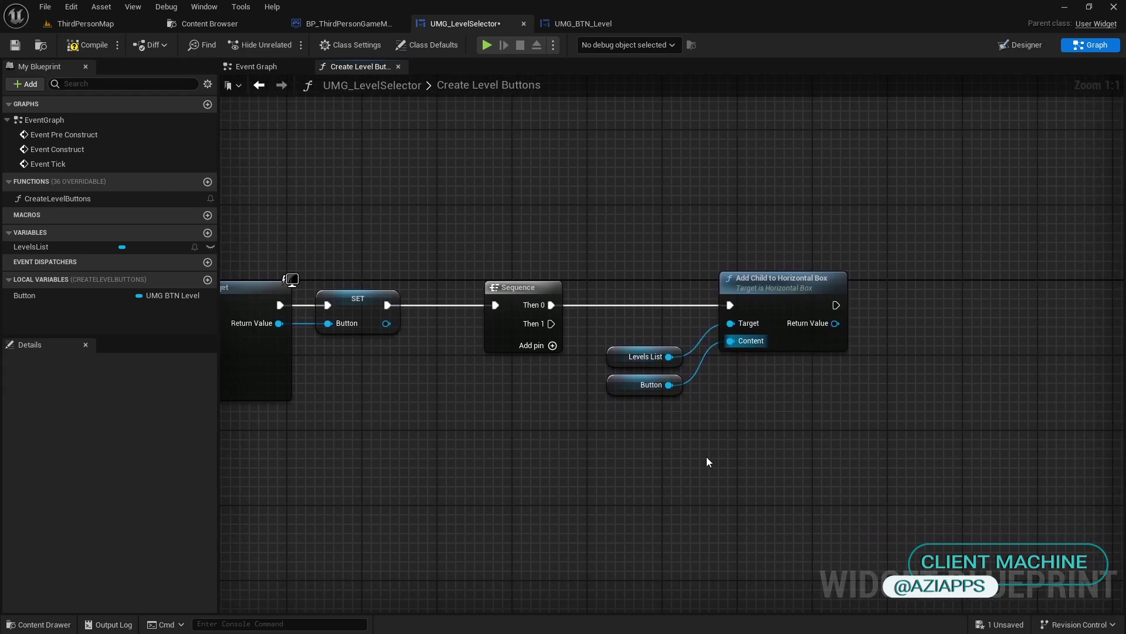
pyautogui.moveTo(669, 385); pyautogui.dragTo(688, 435)
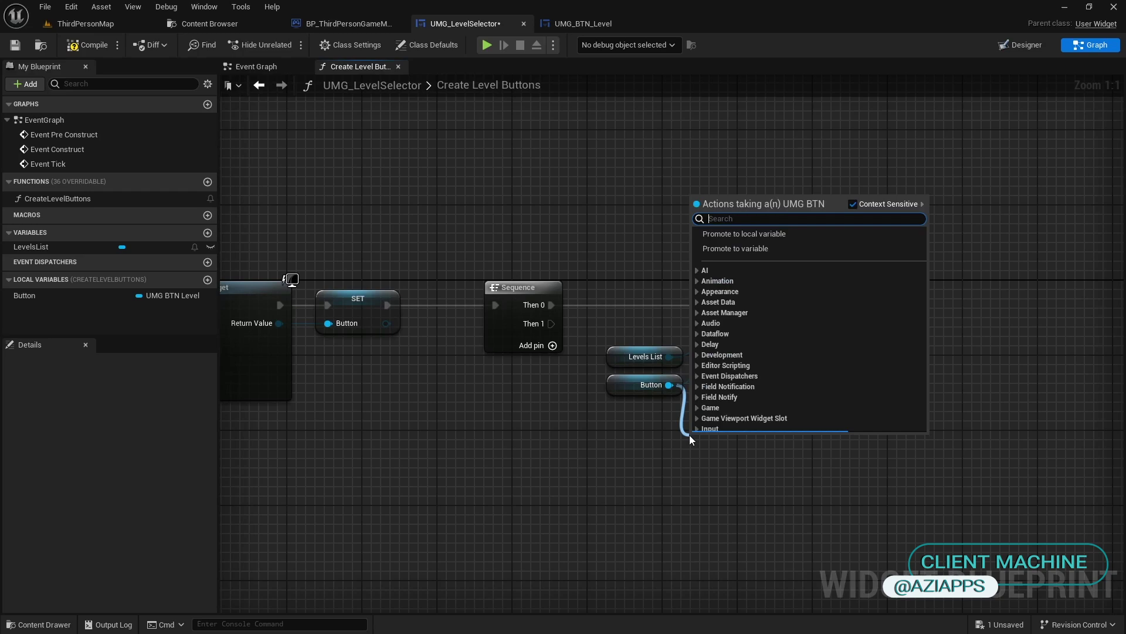
# - Add a Bind Event to On Level Selected node for the Button
pyautogui.write('bind event')
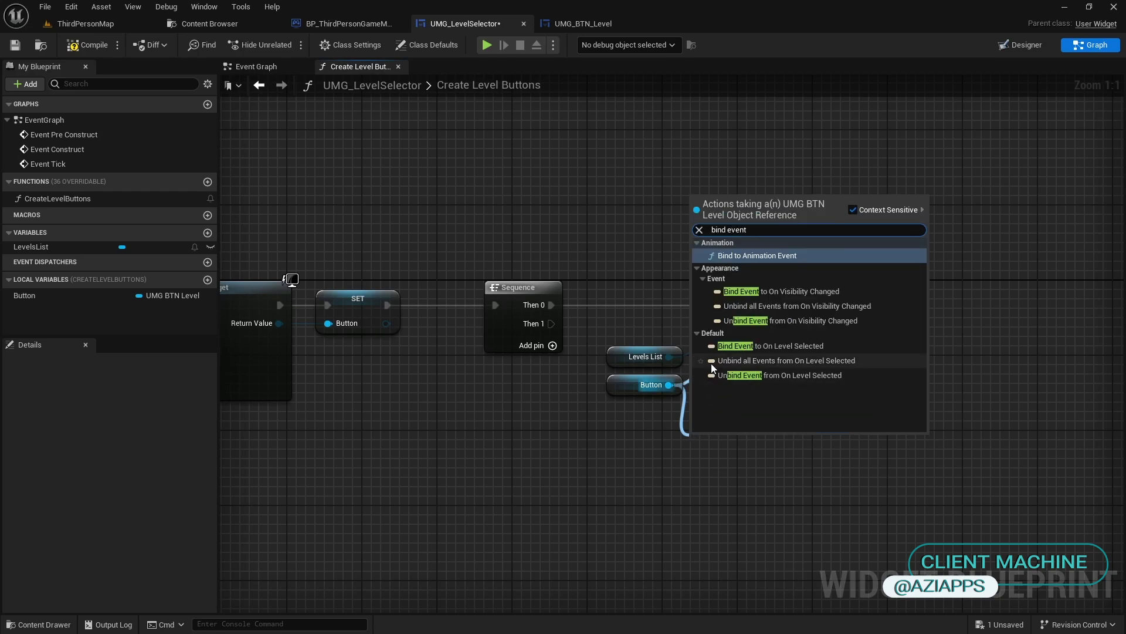
pyautogui.click(745, 346)
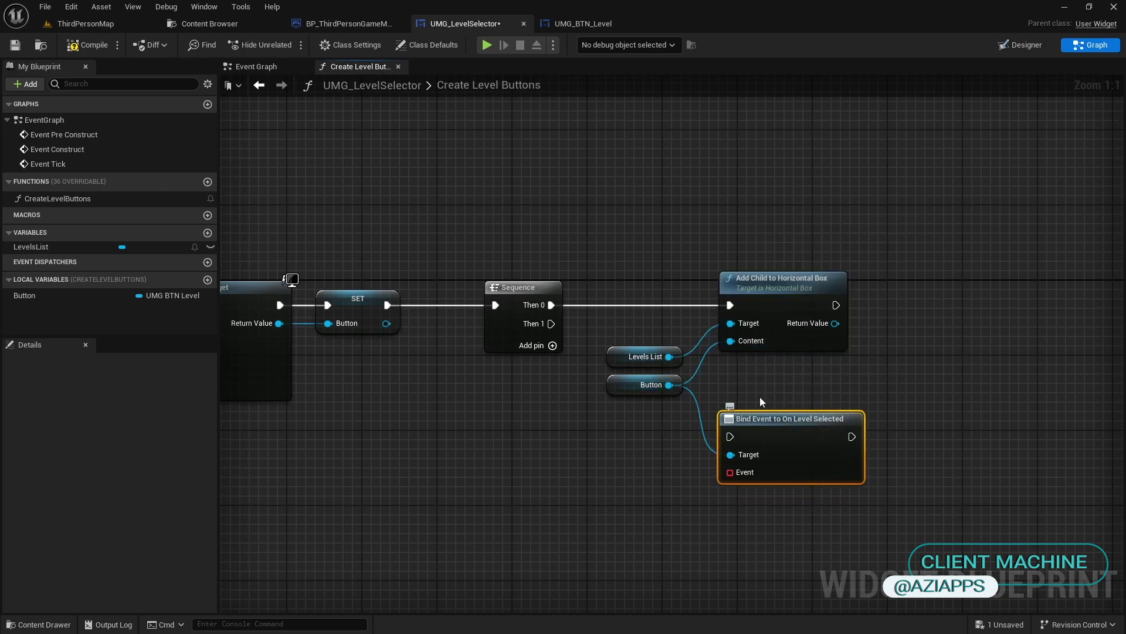
pyautogui.moveTo(771, 365); pyautogui.dragTo(649, 519)
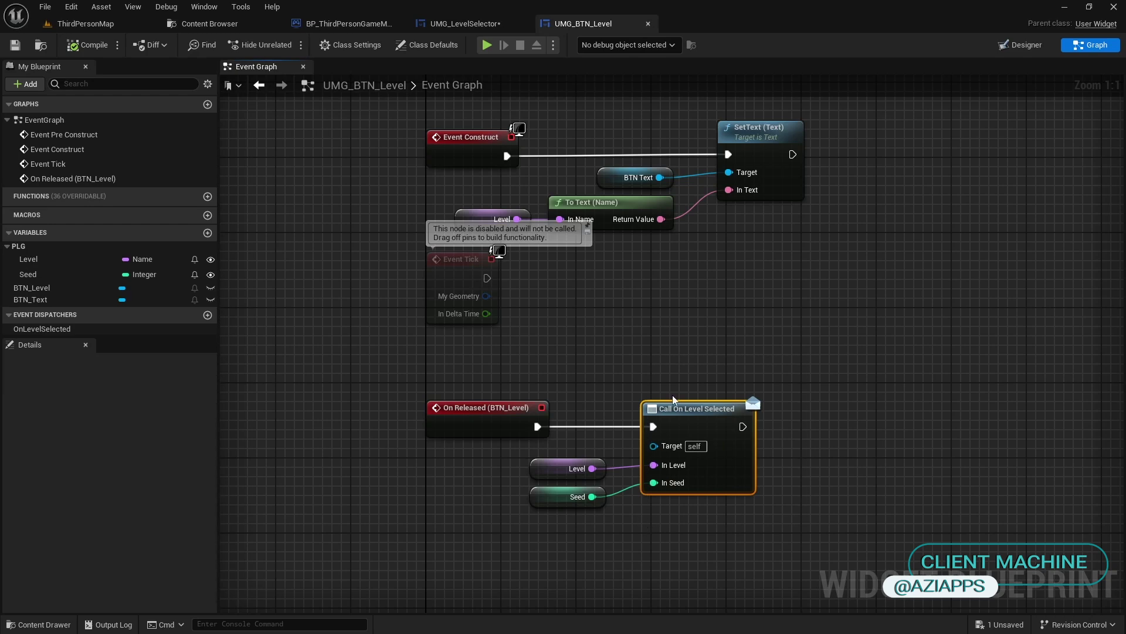
pyautogui.click(469, 23)
# - Give the binding a Create Event with a matching function renamed OnLevelSelected
pyautogui.moveTo(732, 477); pyautogui.dragTo(660, 532)
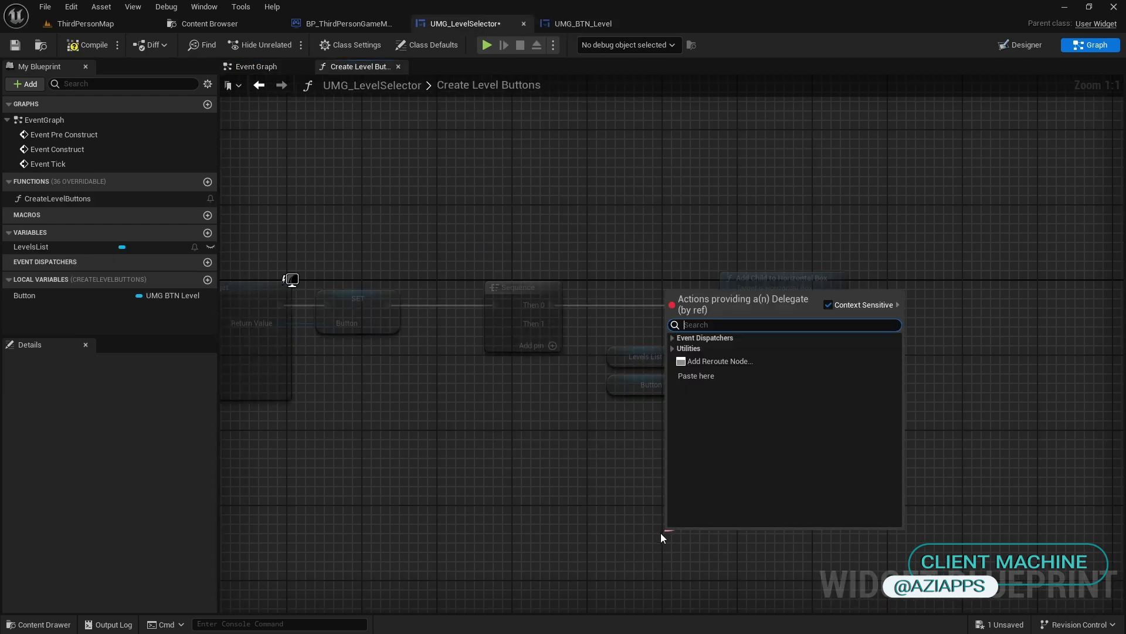
pyautogui.write('cre')
pyautogui.press('Return')
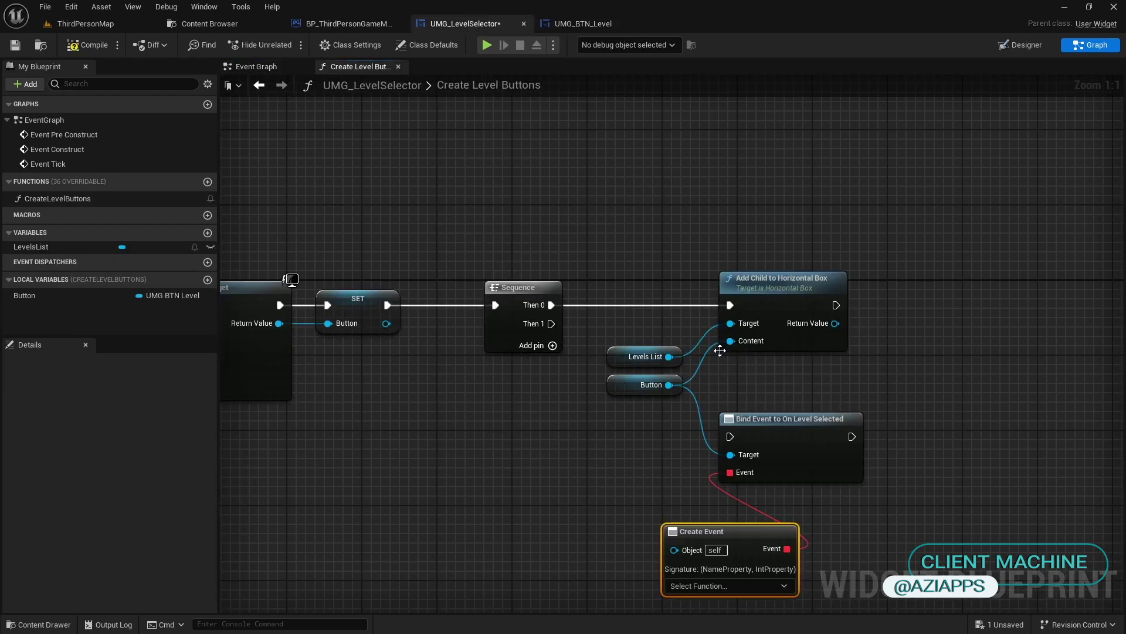
pyautogui.moveTo(727, 540); pyautogui.dragTo(612, 502)
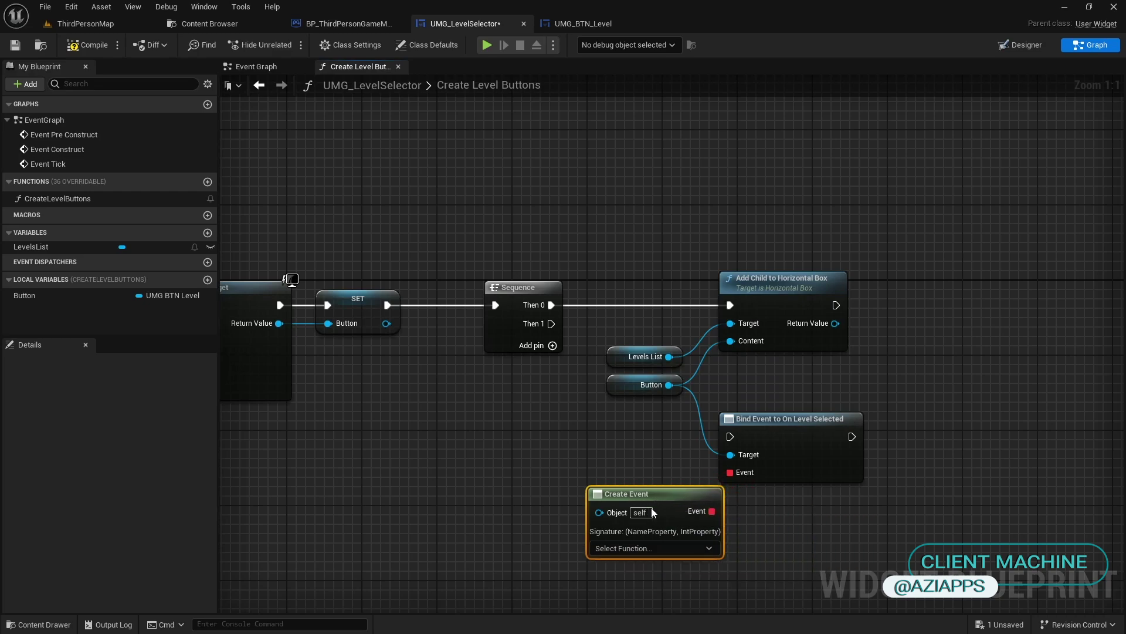
pyautogui.click(603, 551)
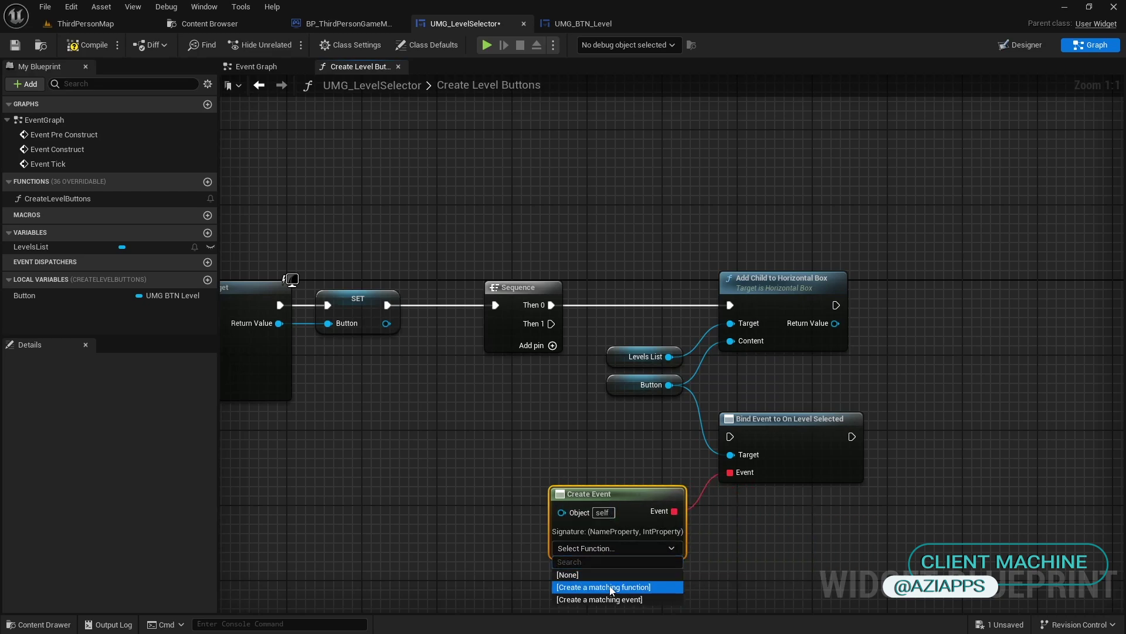
pyautogui.click(605, 589)
pyautogui.click(96, 215)
pyautogui.press('F2')
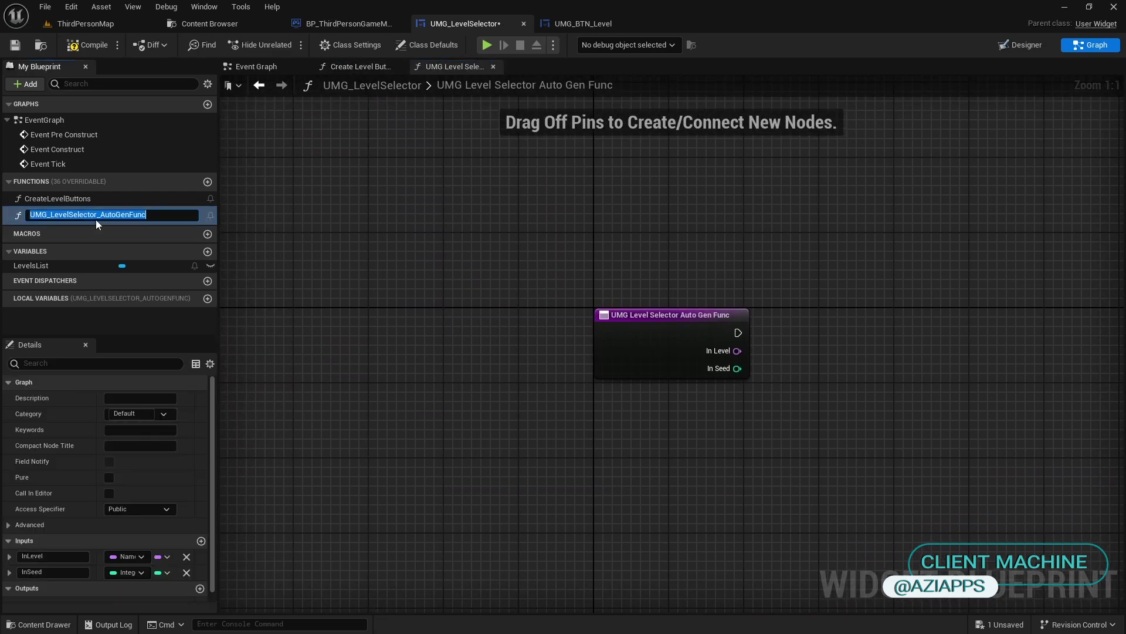
pyautogui.write('OnLevelS')
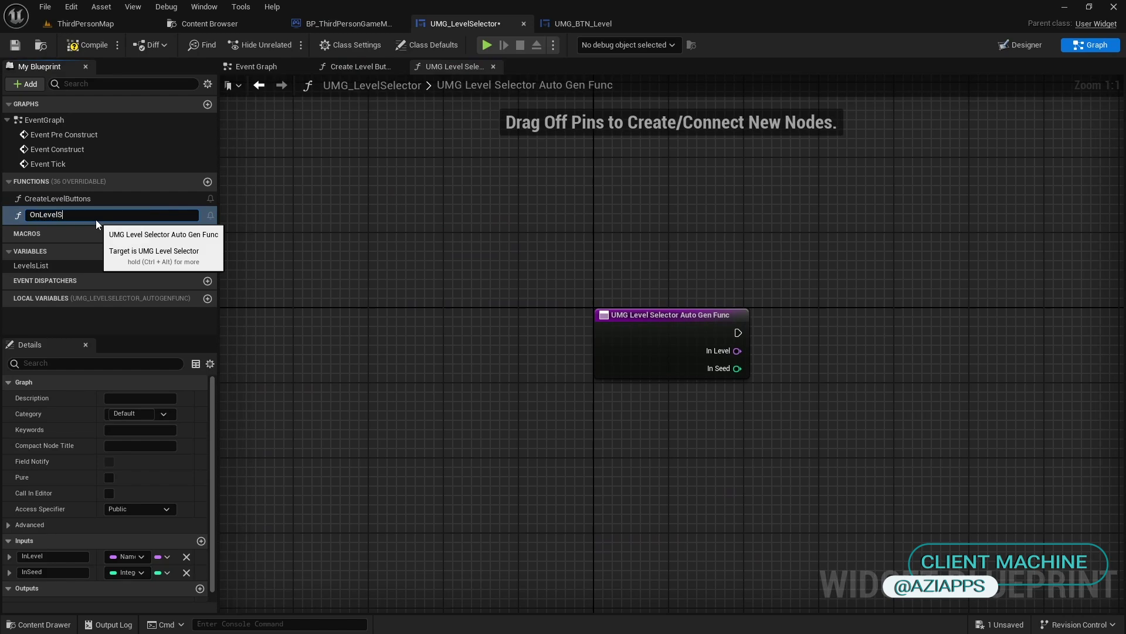
pyautogui.write('elected')
pyautogui.press('Return')
# - Run the On Level Selected binding from the Sequence's Then 1 pin
pyautogui.click(354, 67)
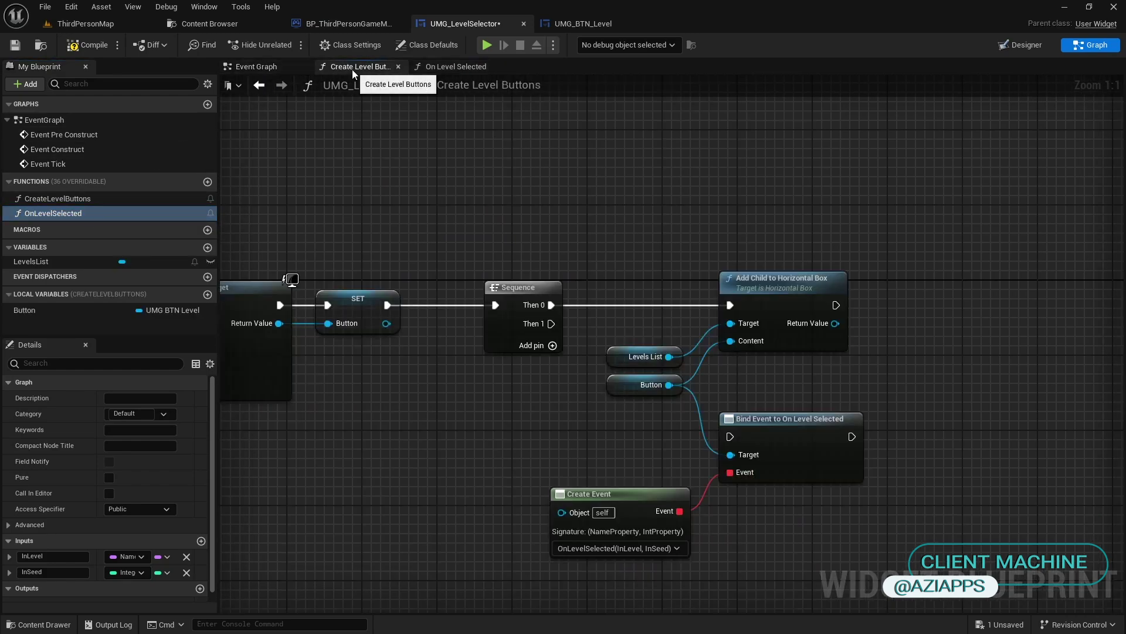
pyautogui.moveTo(551, 323); pyautogui.dragTo(729, 436)
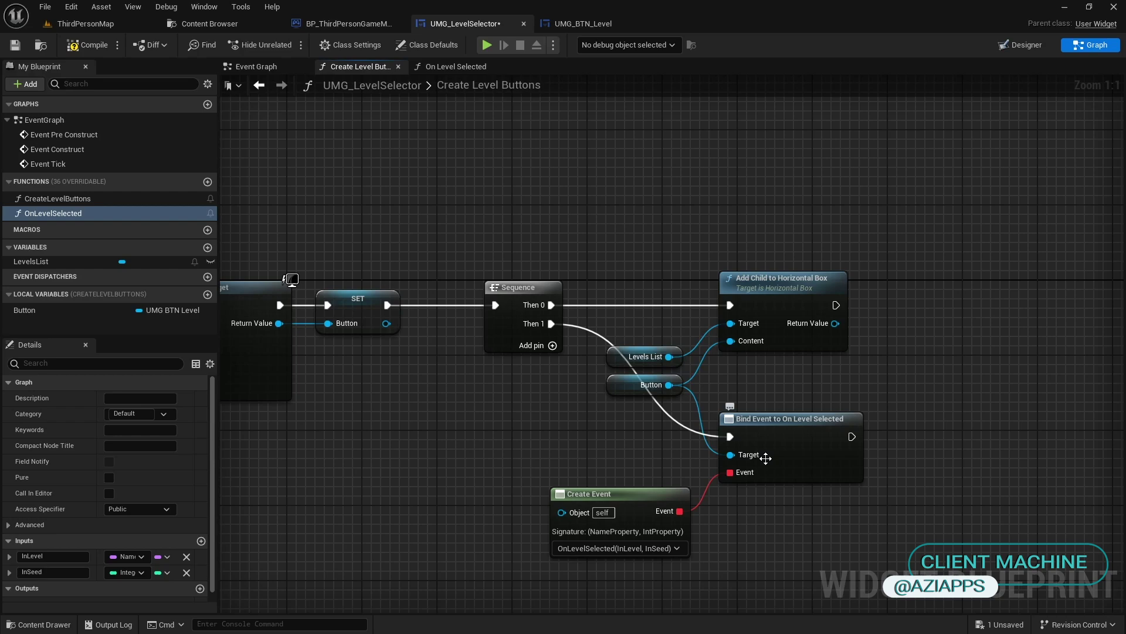
pyautogui.moveTo(768, 519); pyautogui.dragTo(740, 446, button='right')
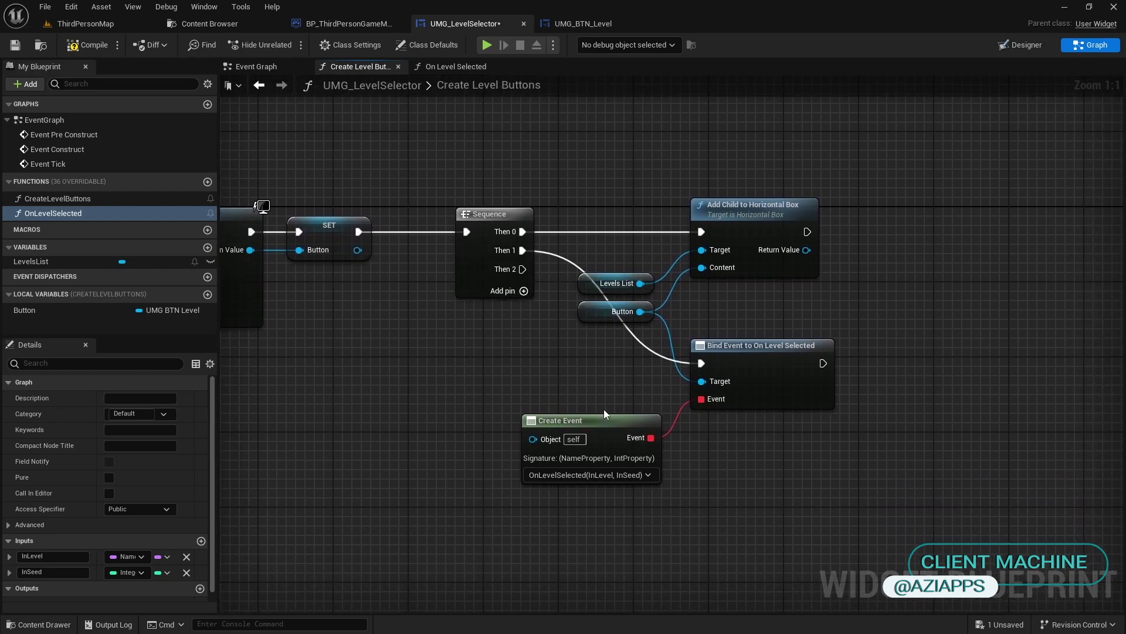
pyautogui.click(605, 413)
pyautogui.moveTo(614, 358); pyautogui.dragTo(599, 307, button='right')
pyautogui.moveTo(550, 297); pyautogui.dragTo(601, 262)
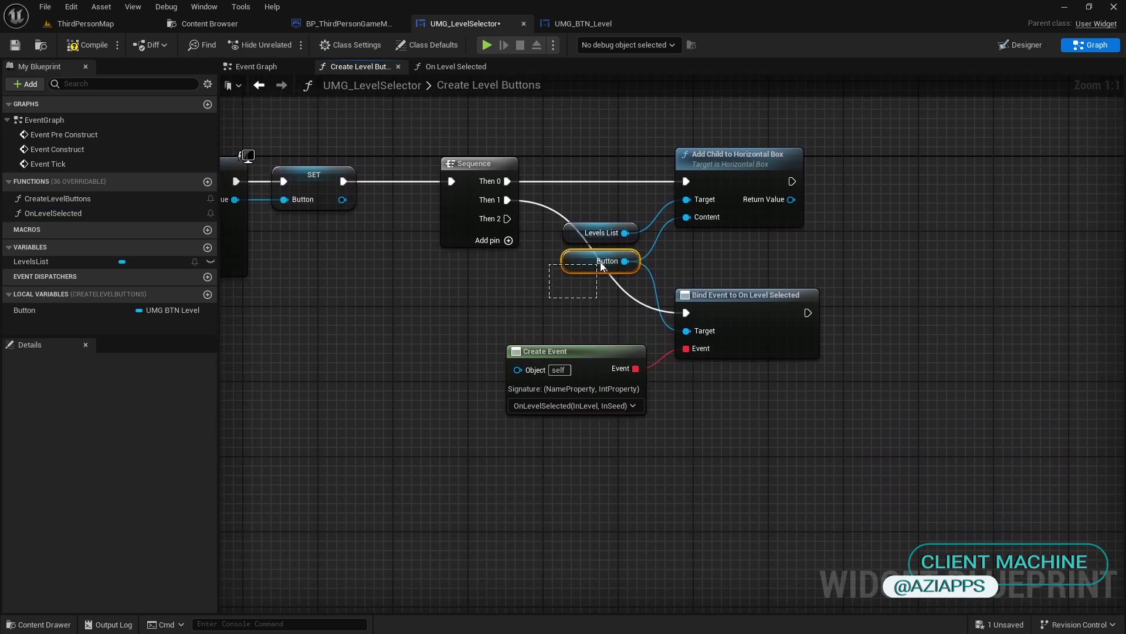
# - Add a Set Padding node on a copied Button getter, executed from Then 2
pyautogui.hotkey('ctrl', 'c')
pyautogui.hotkey('ctrl', 'v')
pyautogui.moveTo(622, 461)
pyautogui.mouseDown()
pyautogui.moveTo(592, 498)
pyautogui.moveTo(678, 496)
pyautogui.mouseUp()
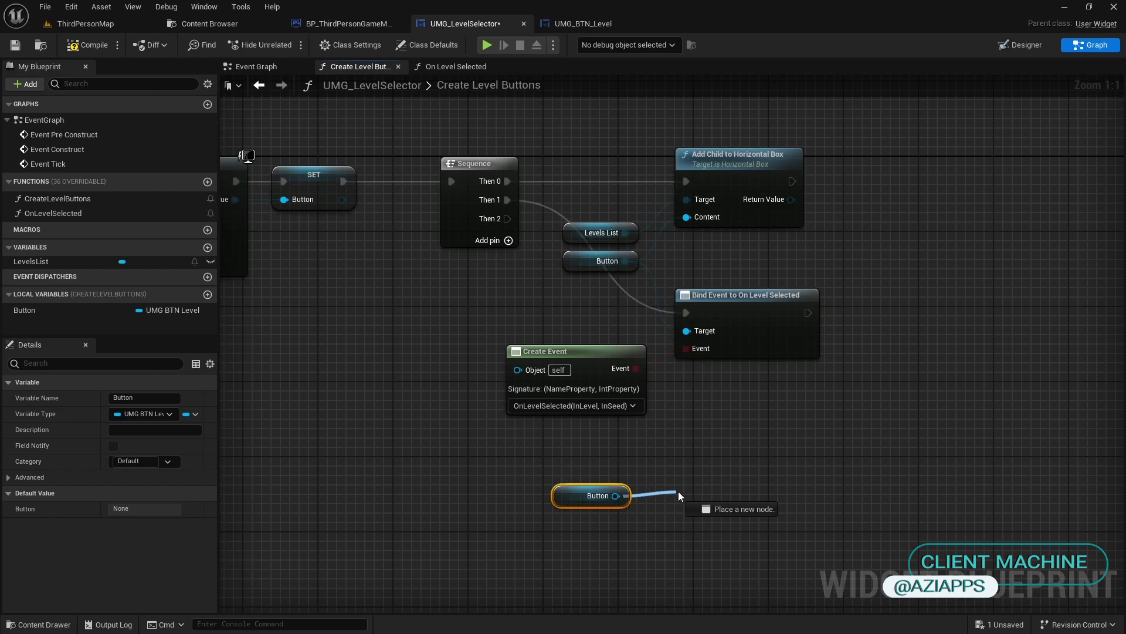
pyautogui.write('set padd')
pyautogui.press('Return')
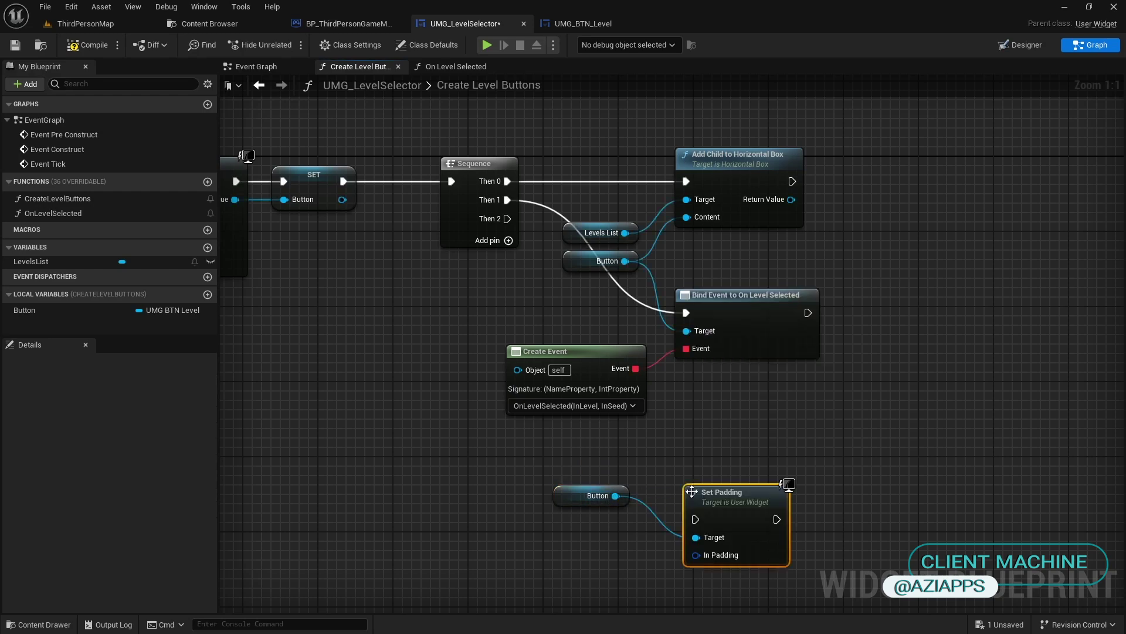
pyautogui.moveTo(691, 492); pyautogui.dragTo(691, 416)
pyautogui.moveTo(507, 218); pyautogui.dragTo(695, 444)
pyautogui.moveTo(591, 495); pyautogui.dragTo(609, 467)
pyautogui.moveTo(702, 489); pyautogui.dragTo(779, 432, button='right')
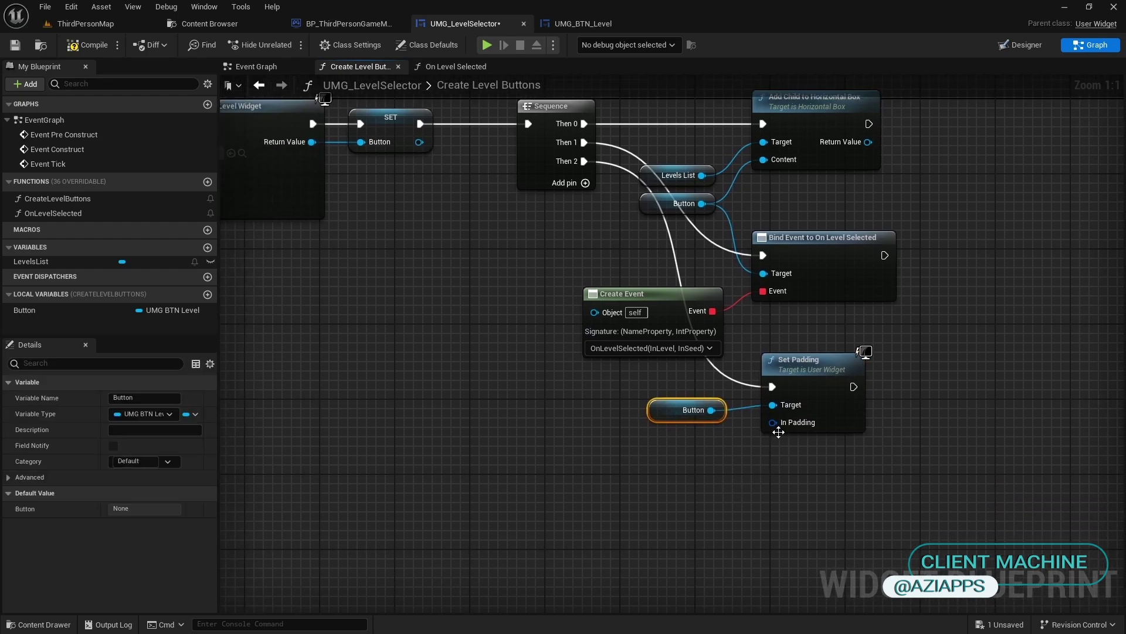
# - Feed Set Padding a Make Margin with Left 8, then compile and save the widget
pyautogui.moveTo(774, 422)
pyautogui.mouseDown()
pyautogui.moveTo(710, 469)
pyautogui.moveTo(607, 442)
pyautogui.mouseUp()
pyautogui.write('make margin')
pyautogui.press('Return')
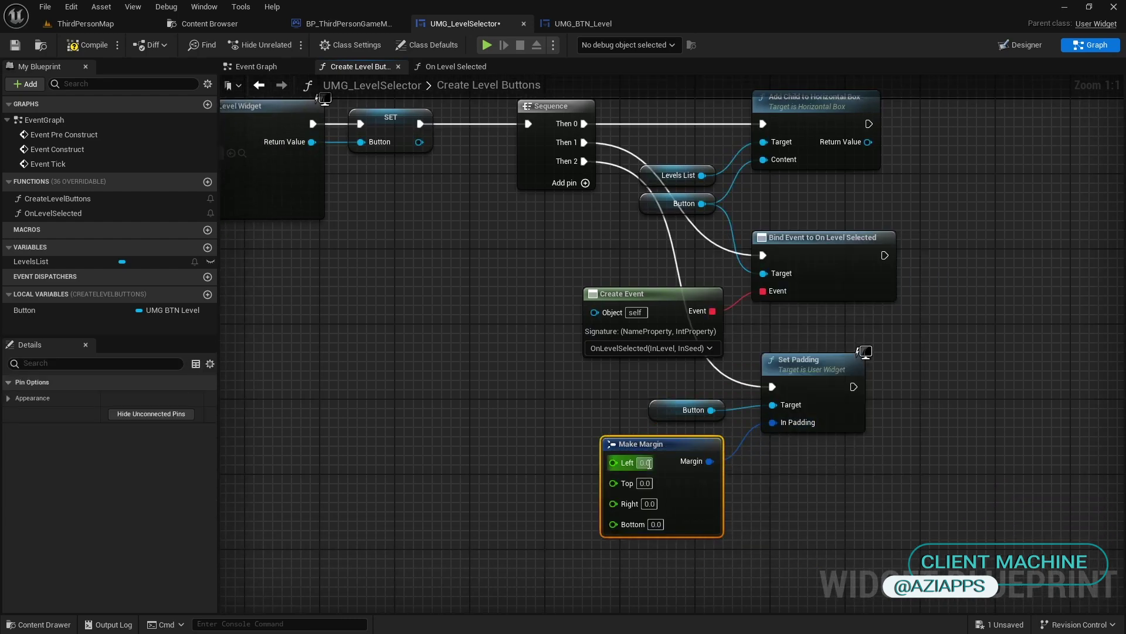
pyautogui.write('8')
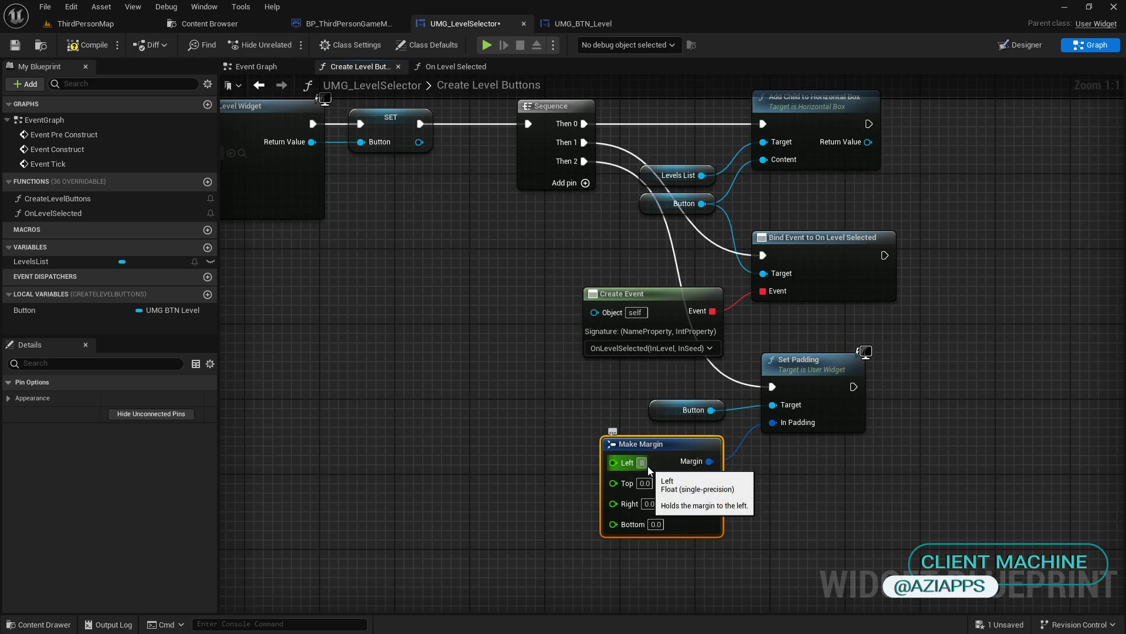
pyautogui.click(88, 46)
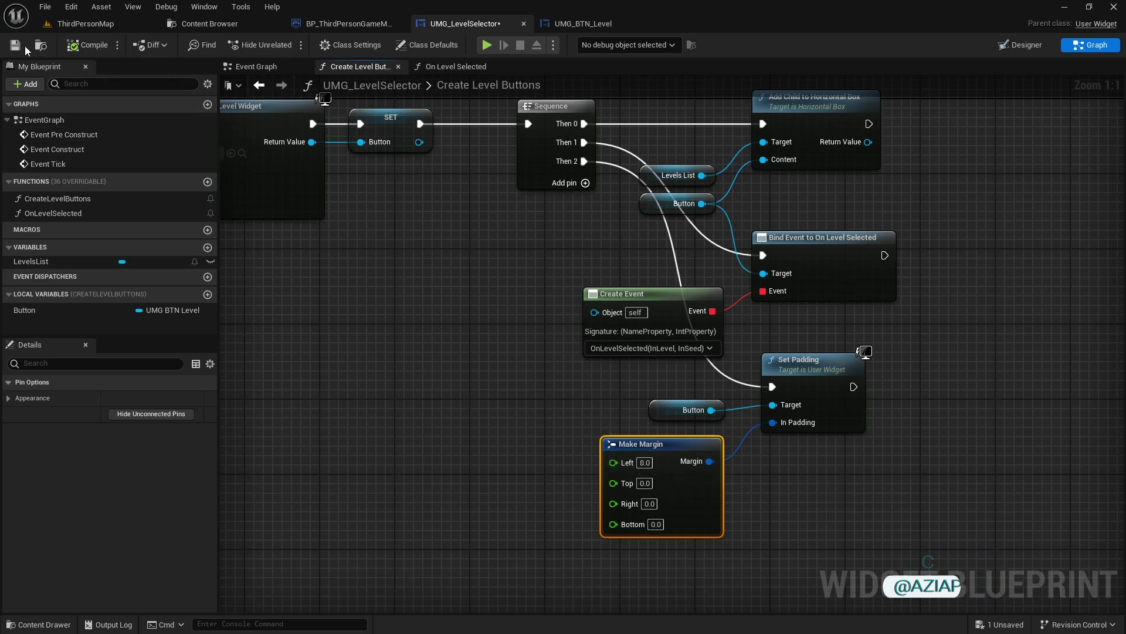
pyautogui.click(16, 46)
# - Open the ThirdPersonMap Level Blueprint and add an Event BeginPlay node
pyautogui.click(66, 25)
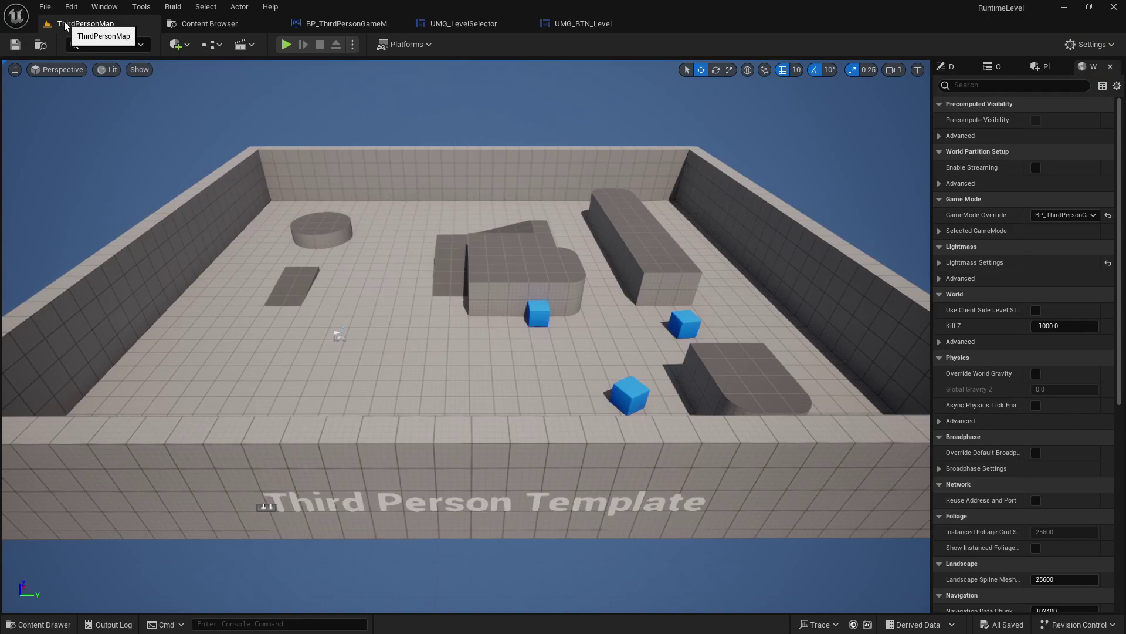
pyautogui.click(212, 44)
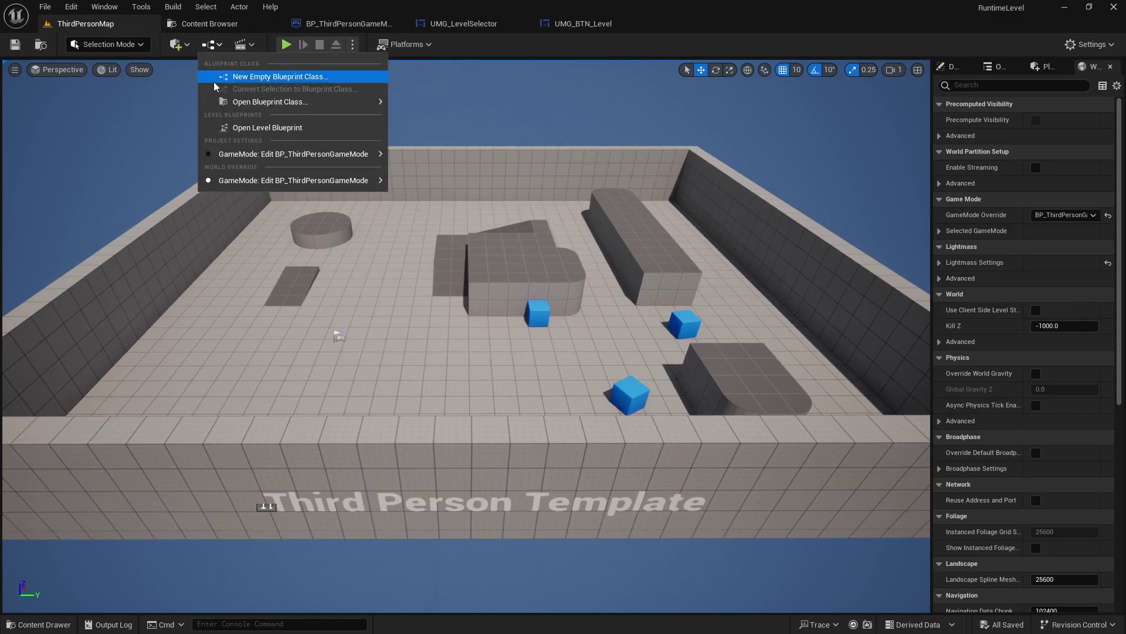
pyautogui.click(254, 128)
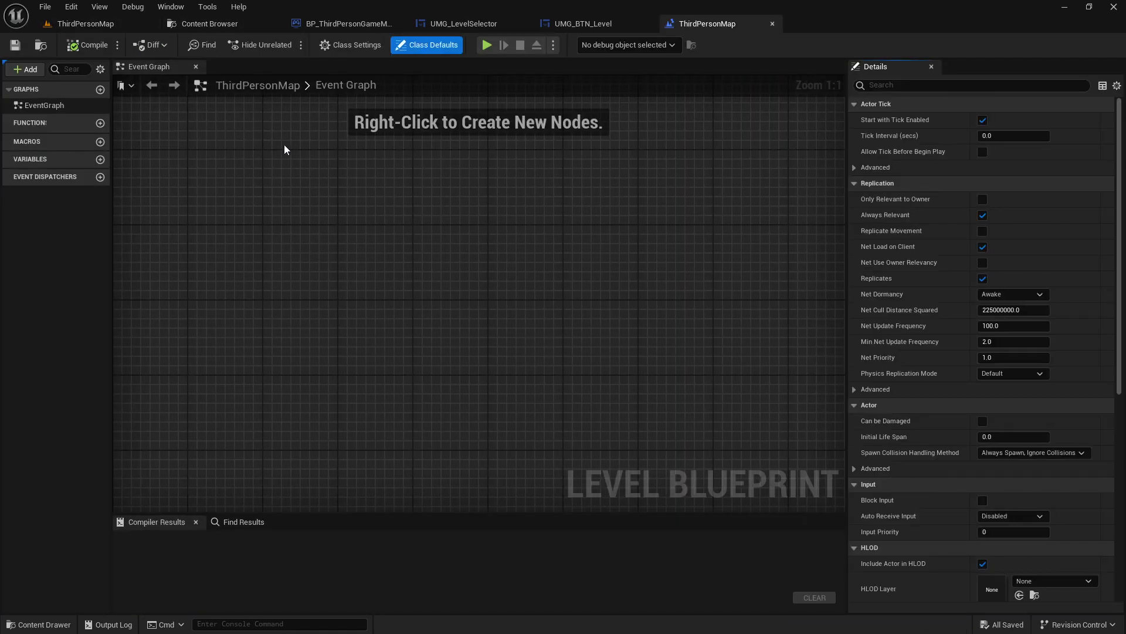
pyautogui.click(79, 125)
pyautogui.click(170, 250)
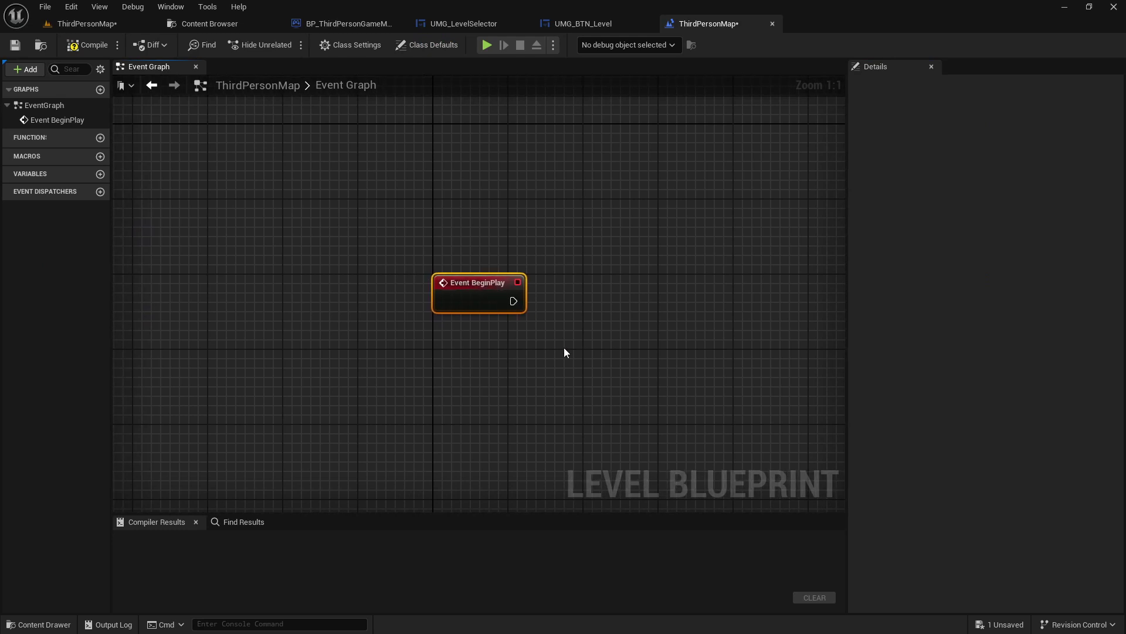
# - From BeginPlay, create a widget of class UMG_LevelSelector
pyautogui.moveTo(565, 348); pyautogui.dragTo(491, 311, button='right')
pyautogui.moveTo(448, 267); pyautogui.dragTo(588, 269)
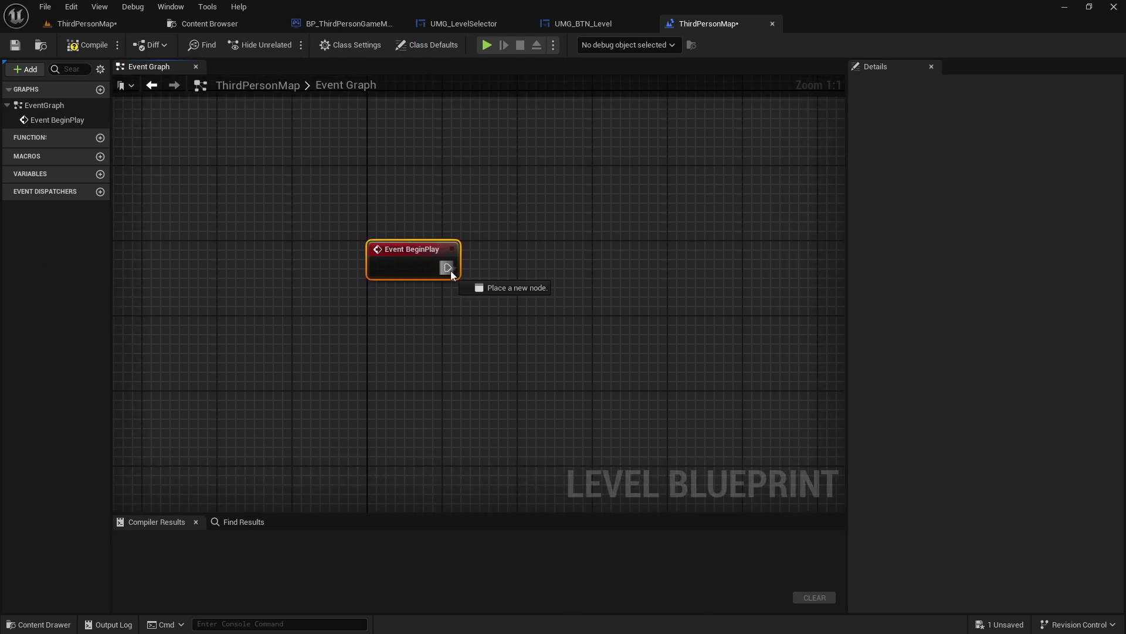
pyautogui.write('create ')
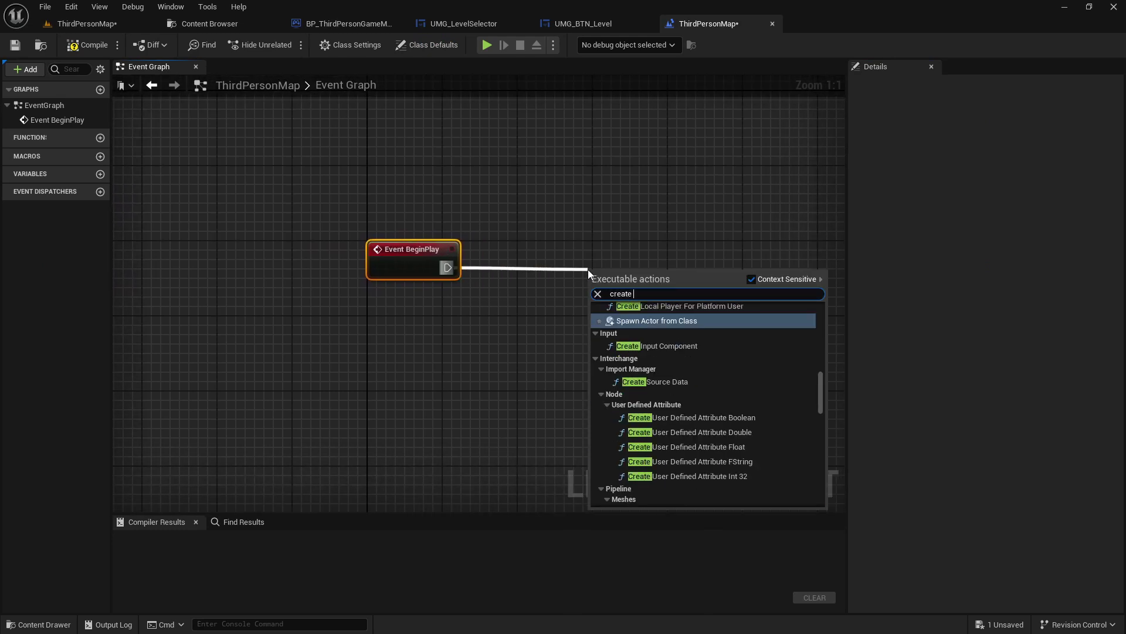
pyautogui.write('widget')
pyautogui.press('Return')
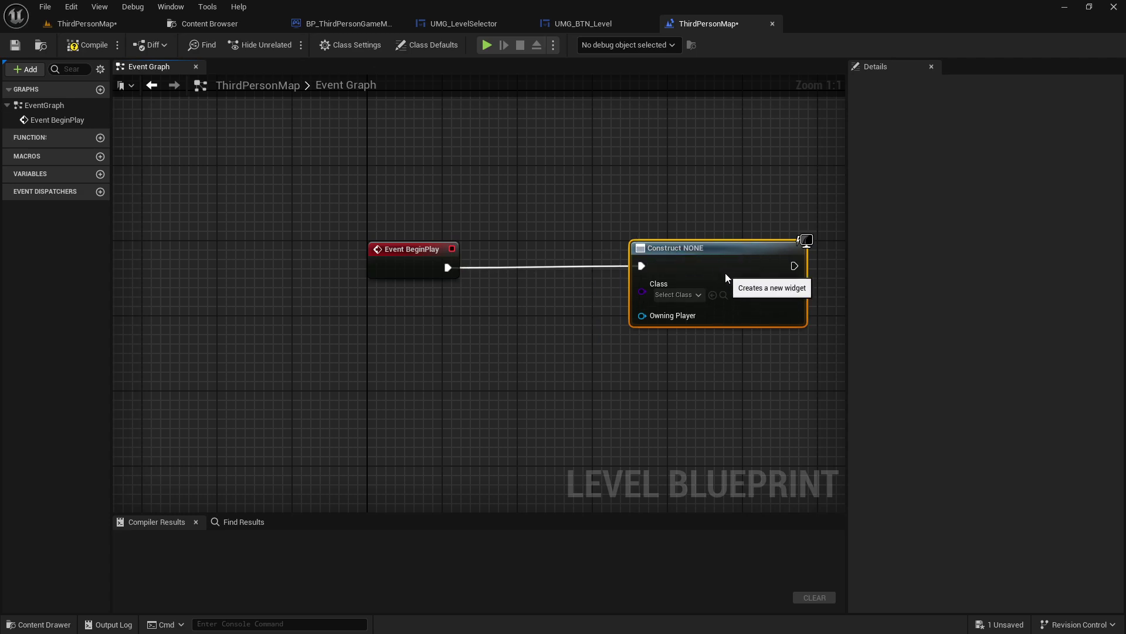
pyautogui.moveTo(588, 270); pyautogui.dragTo(663, 241)
pyautogui.click(715, 296)
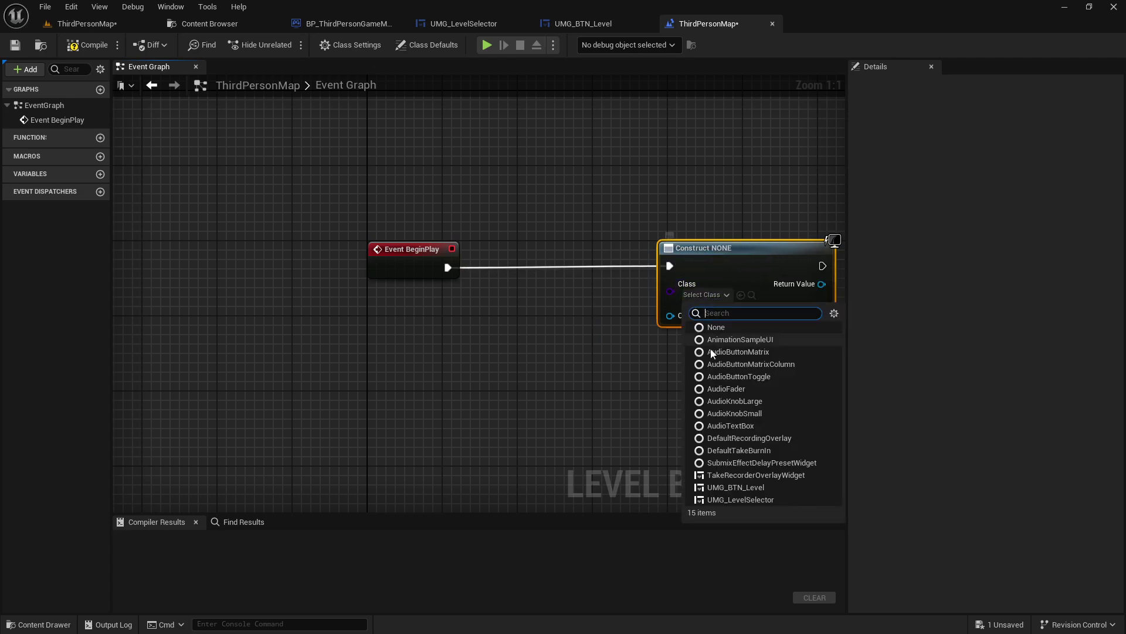
pyautogui.click(733, 501)
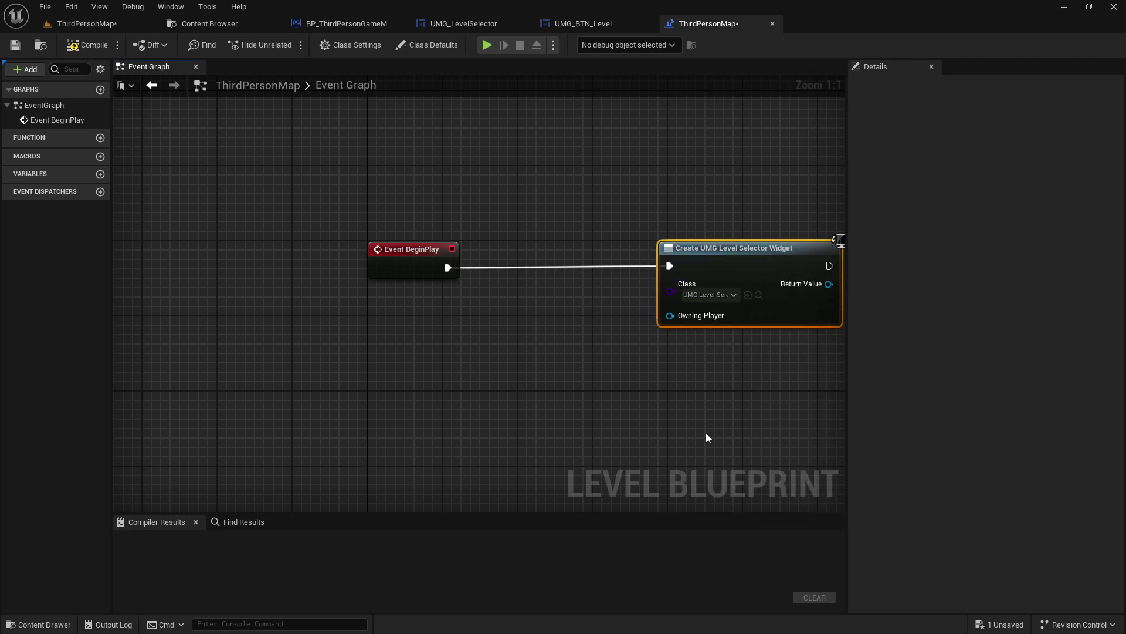
# - Add the created level selector widget to the viewport
pyautogui.moveTo(674, 391); pyautogui.dragTo(491, 299, button='right')
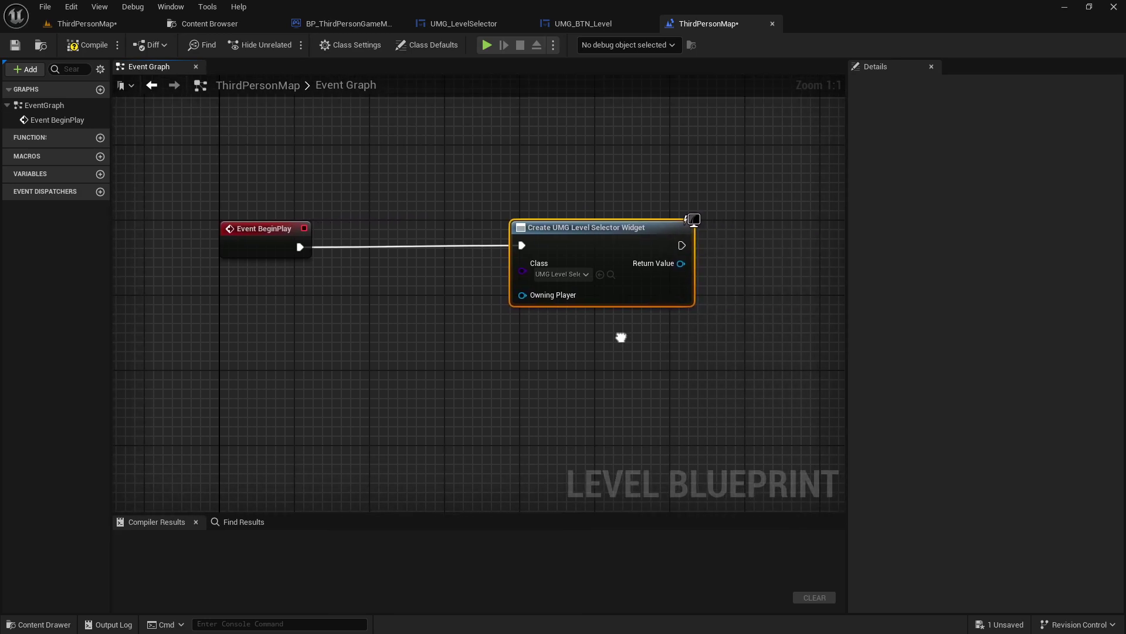
pyautogui.moveTo(518, 281); pyautogui.dragTo(592, 282)
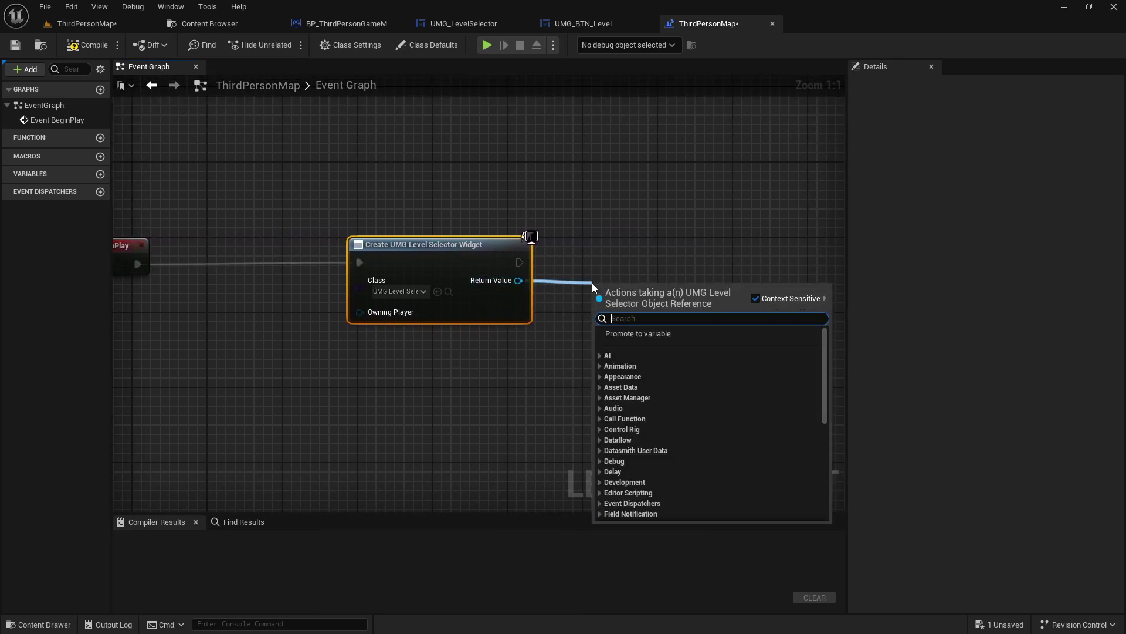
pyautogui.write('add to view')
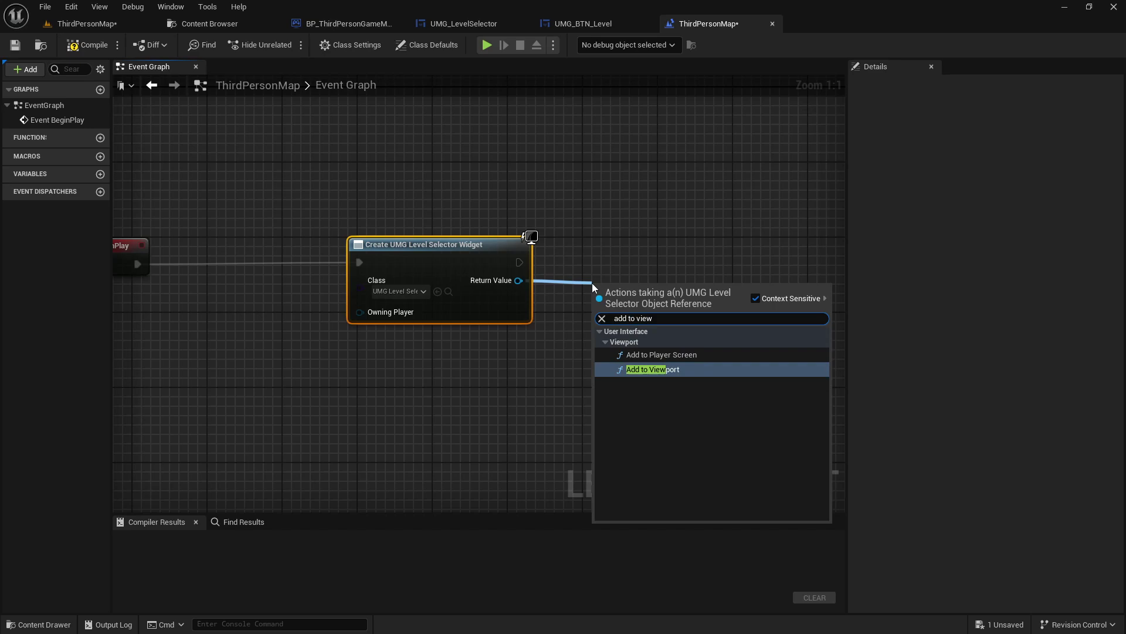
pyautogui.press('Return')
pyautogui.moveTo(592, 283); pyautogui.dragTo(603, 238)
# - Set the player controller's input mode to Game And UI, focusing the widget, after Add to Viewport
pyautogui.moveTo(670, 335); pyautogui.dragTo(513, 340, button='right')
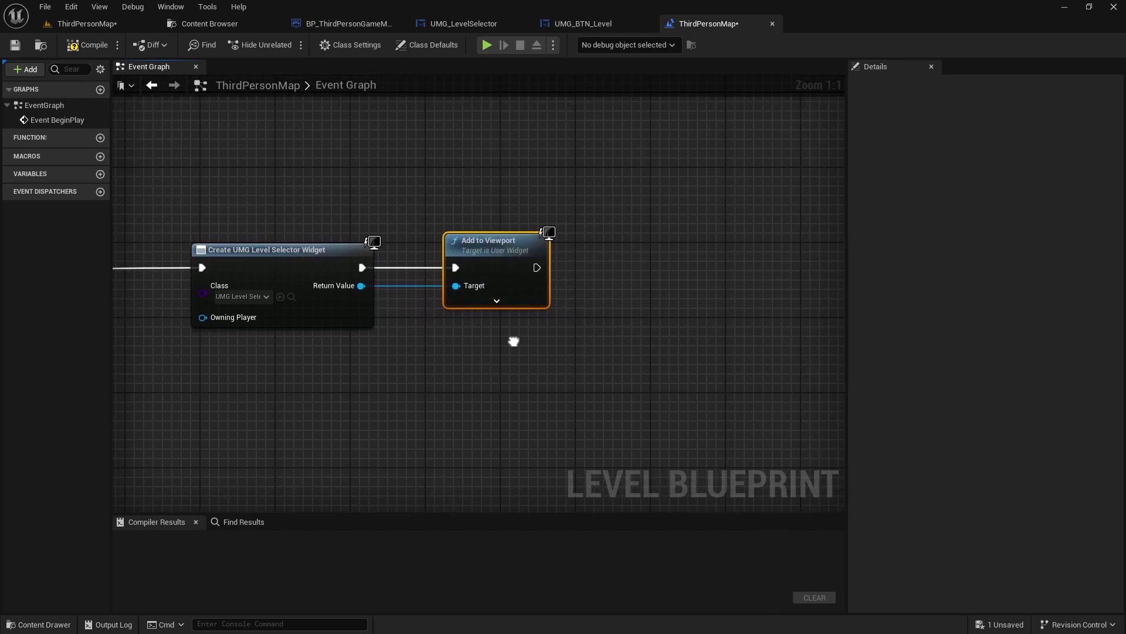
pyautogui.rightClick(606, 349)
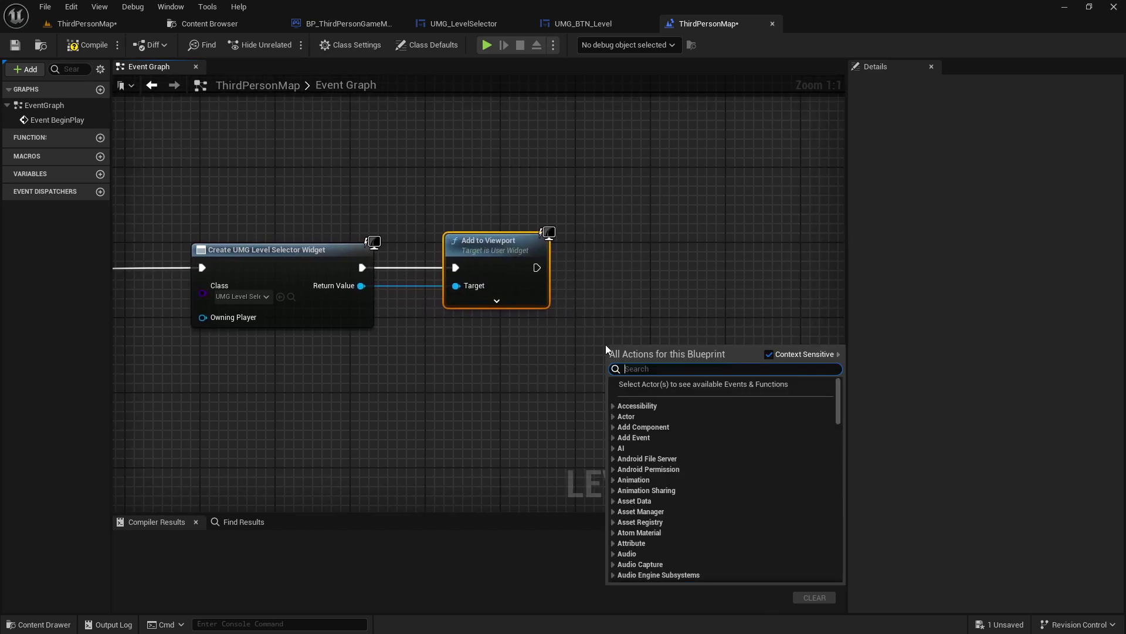
pyautogui.write('get player con')
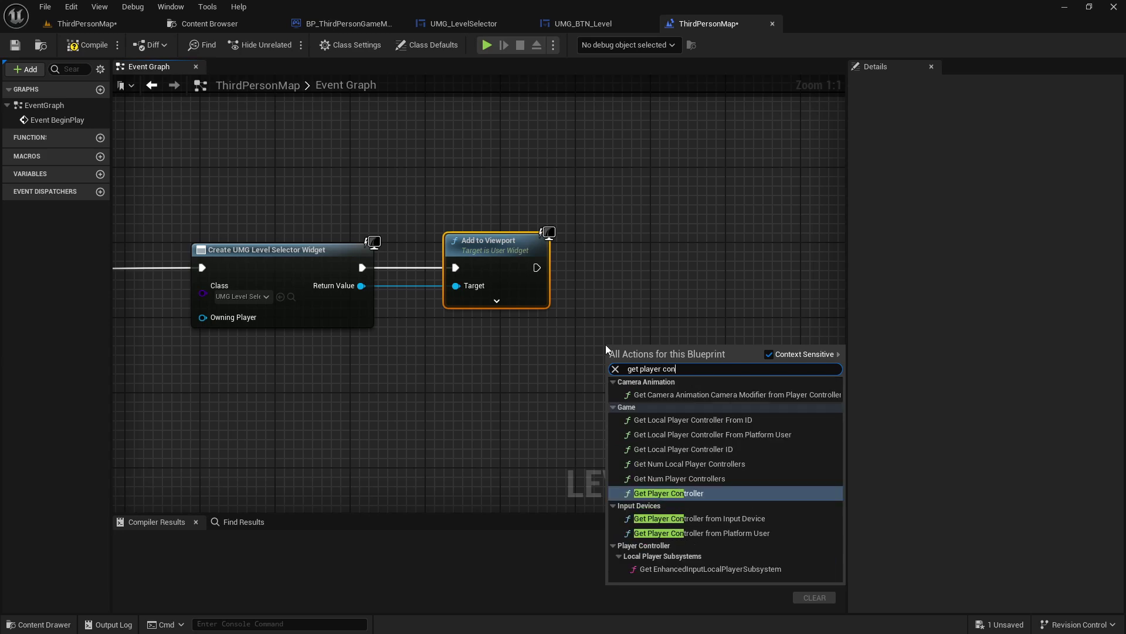
pyautogui.click(734, 492)
pyautogui.moveTo(680, 345)
pyautogui.mouseDown()
pyautogui.moveTo(530, 367)
pyautogui.moveTo(660, 334)
pyautogui.mouseUp()
pyautogui.write('set input')
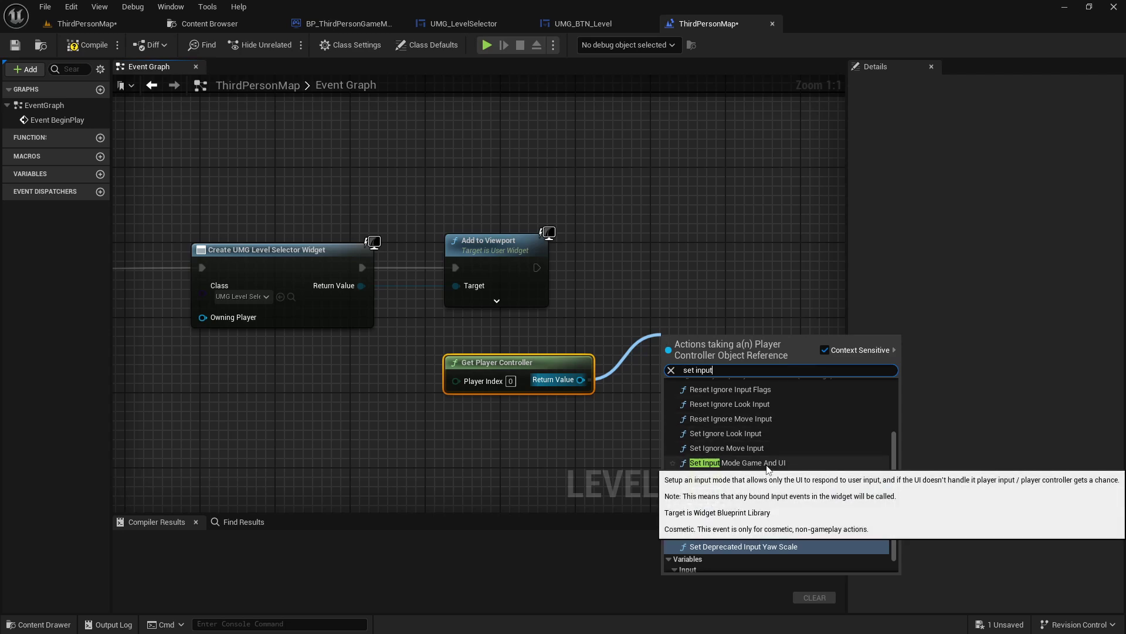
pyautogui.click(742, 462)
pyautogui.moveTo(537, 268)
pyautogui.mouseDown()
pyautogui.moveTo(681, 277)
pyautogui.moveTo(712, 249)
pyautogui.mouseUp()
pyautogui.click(717, 447)
pyautogui.moveTo(717, 447); pyautogui.dragTo(623, 427, button='right')
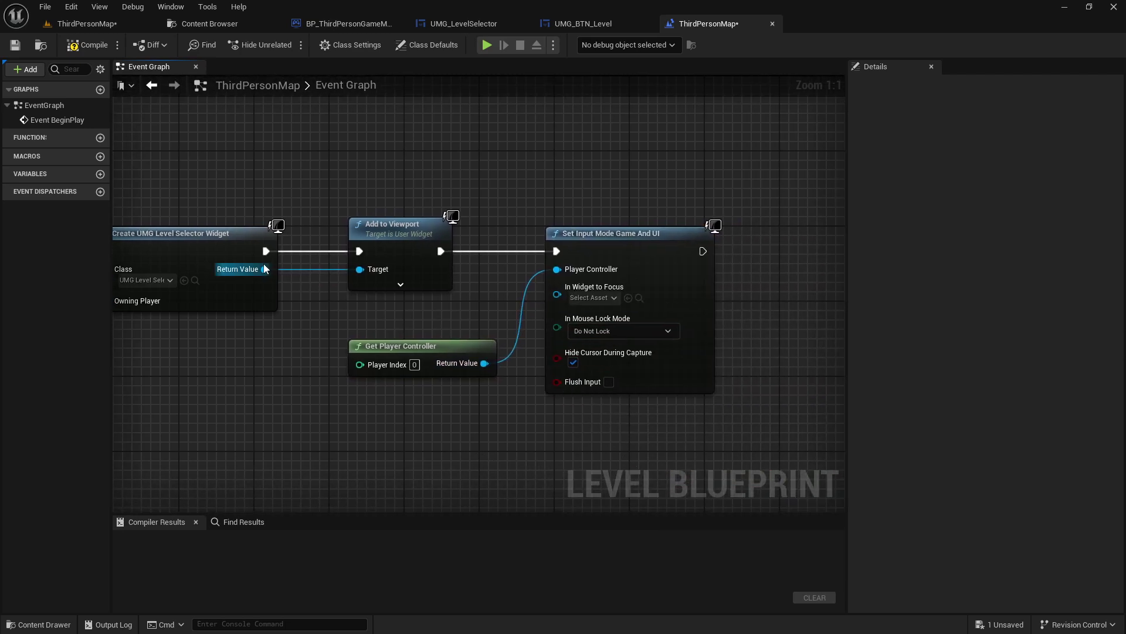
pyautogui.moveTo(264, 268); pyautogui.dragTo(557, 295)
pyautogui.moveTo(566, 361); pyautogui.dragTo(462, 371, button='right')
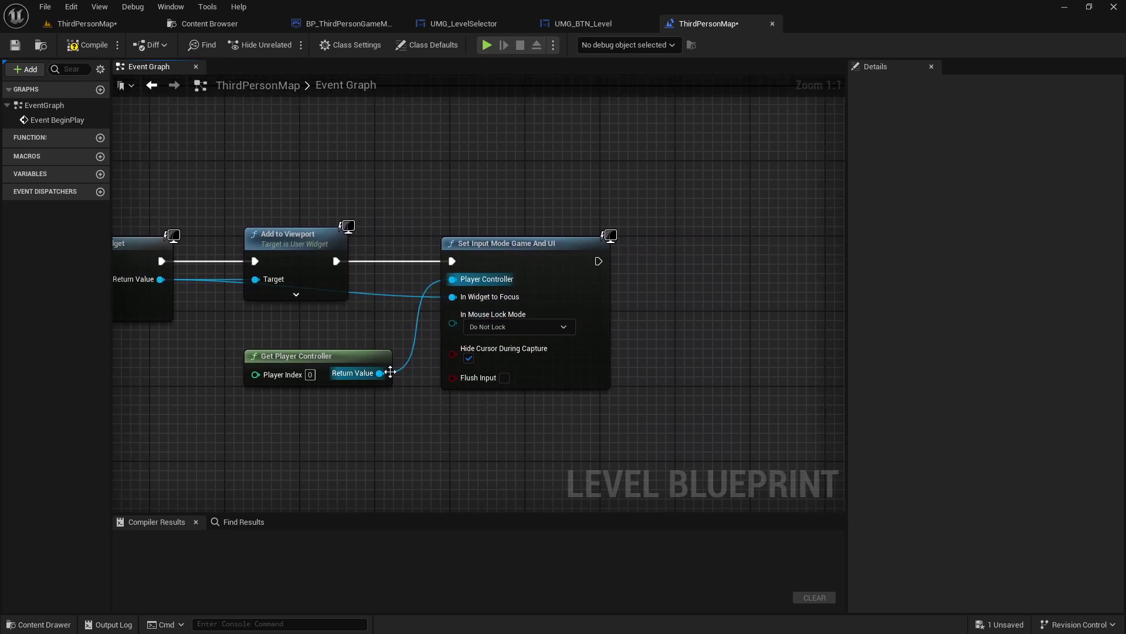
# - Set Show Mouse Cursor on the player controller after the input mode node
pyautogui.moveTo(390, 372); pyautogui.dragTo(436, 481)
pyautogui.write('show cu')
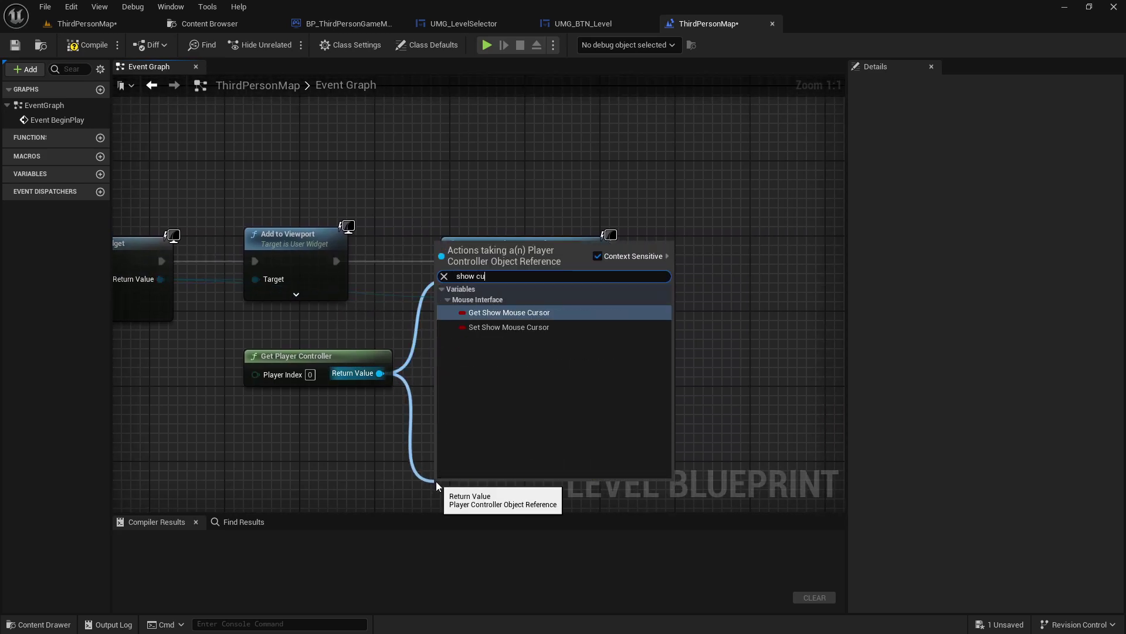
pyautogui.click(490, 327)
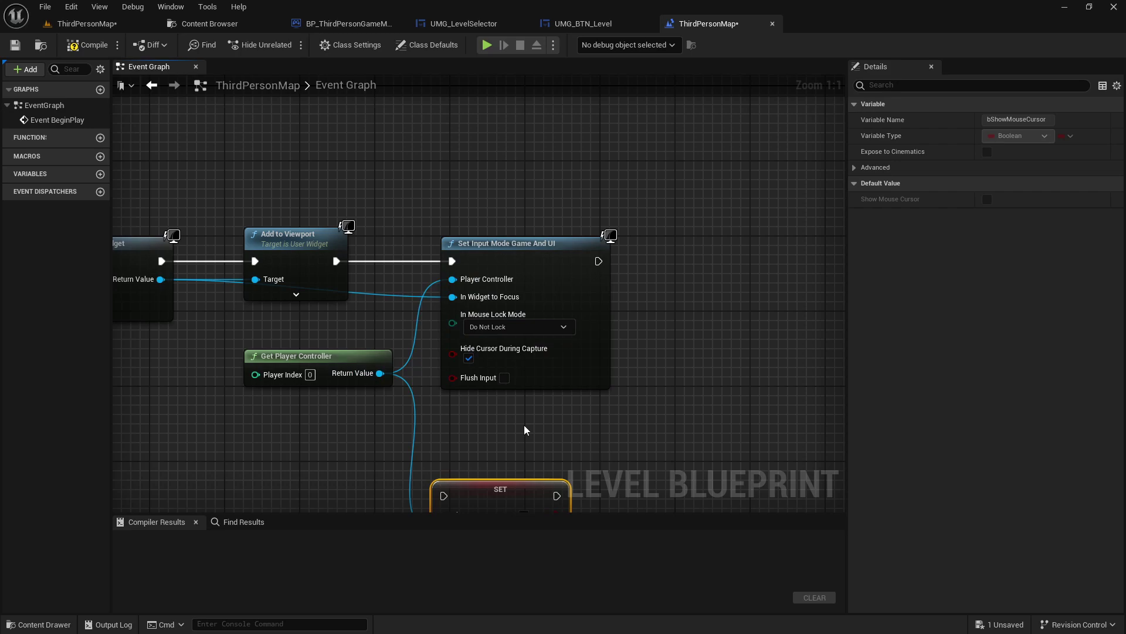
pyautogui.moveTo(542, 475)
pyautogui.mouseDown()
pyautogui.moveTo(634, 425)
pyautogui.moveTo(758, 272)
pyautogui.mouseUp()
pyautogui.moveTo(598, 261)
pyautogui.mouseDown()
pyautogui.moveTo(662, 287)
pyautogui.moveTo(730, 263)
pyautogui.mouseUp()
pyautogui.moveTo(529, 422); pyautogui.dragTo(652, 378, button='right')
# - Call Create Level Buttons on the widget after showing the mouse cursor
pyautogui.moveTo(284, 235); pyautogui.dragTo(329, 444)
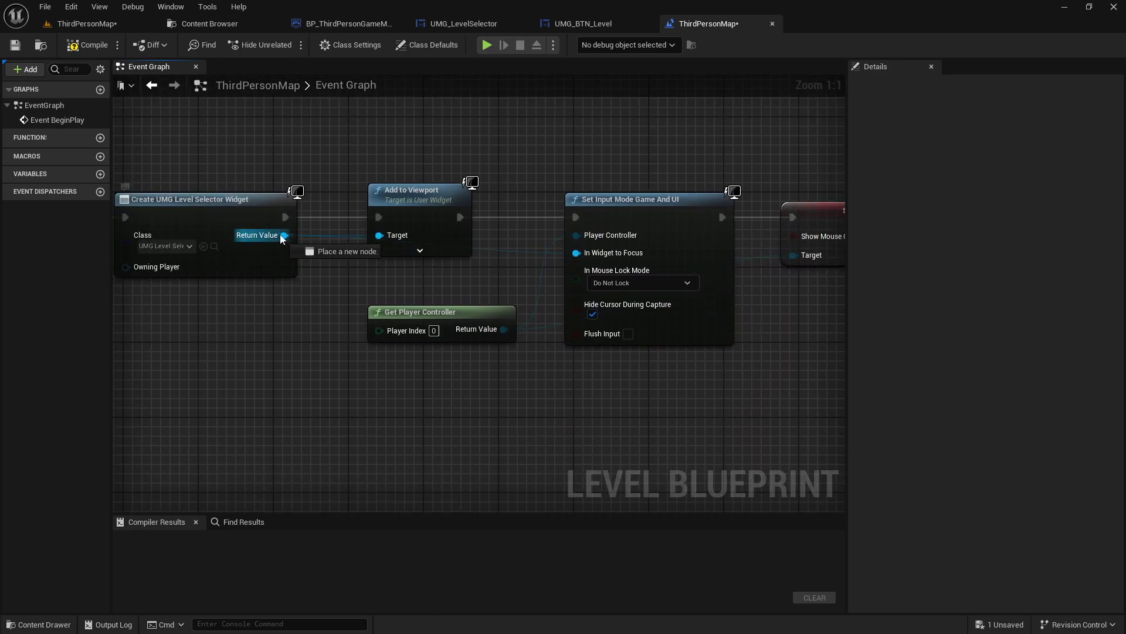
pyautogui.write('create le')
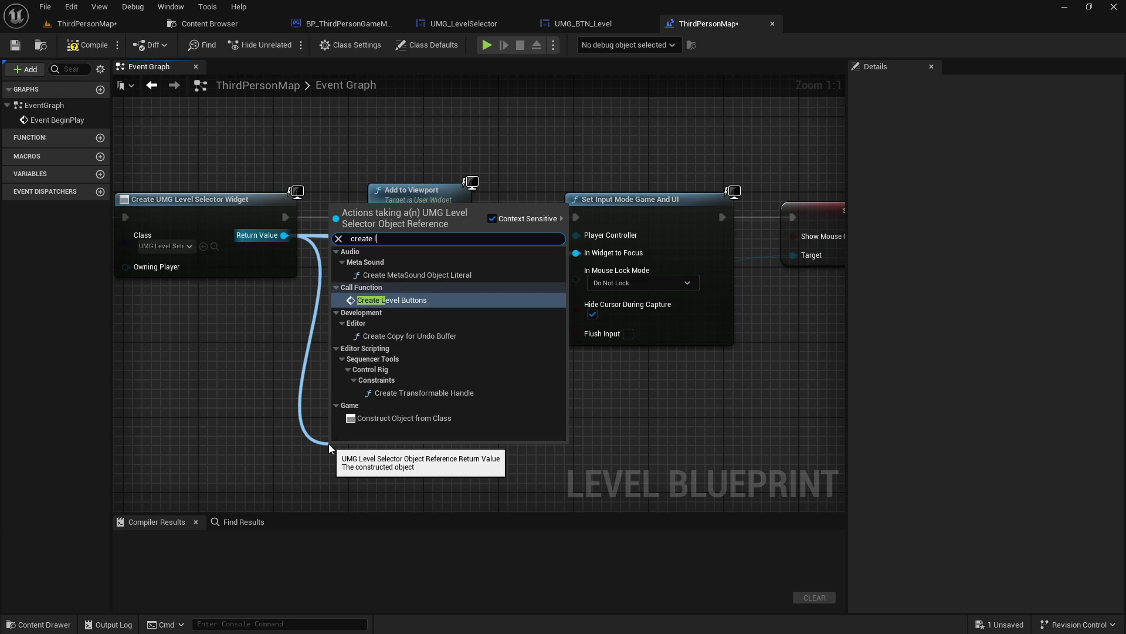
pyautogui.write('vel')
pyautogui.press('Return')
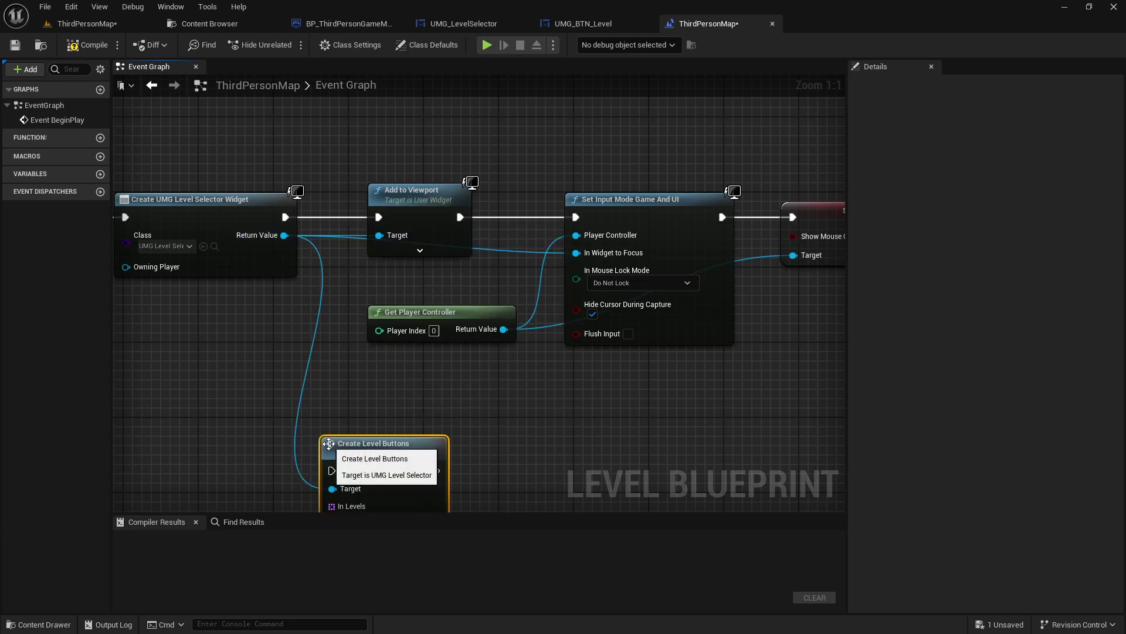
pyautogui.moveTo(329, 443); pyautogui.dragTo(253, 352, button='right')
pyautogui.scroll(-1, 252, 352)
pyautogui.moveTo(258, 368)
pyautogui.mouseDown()
pyautogui.moveTo(529, 351)
pyautogui.moveTo(769, 252)
pyautogui.mouseUp()
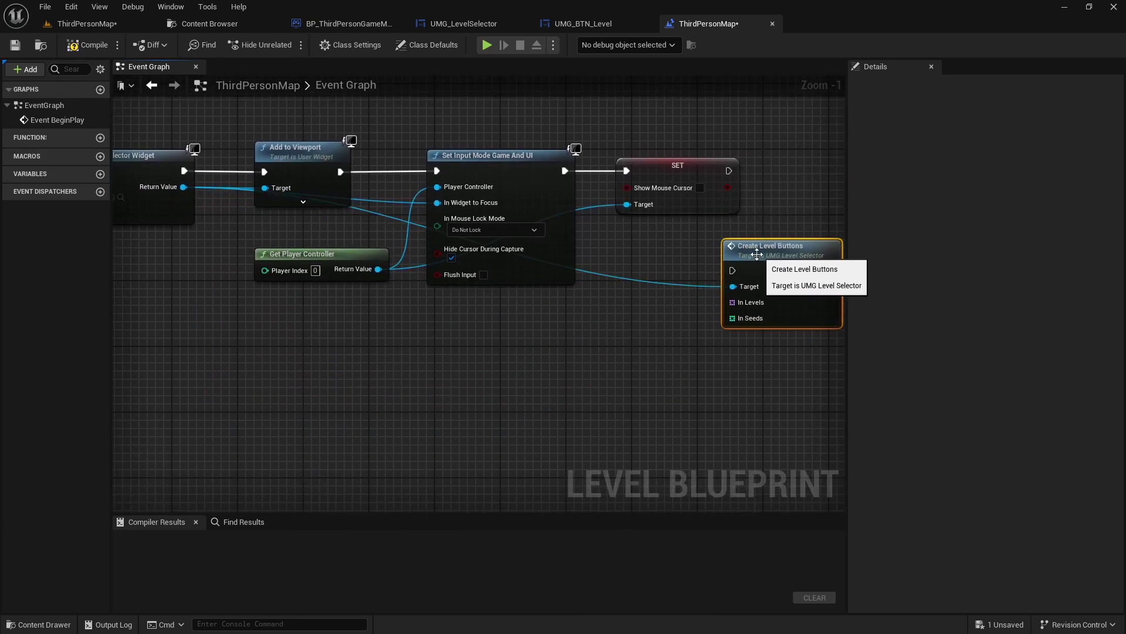
pyautogui.moveTo(769, 252); pyautogui.dragTo(608, 290, button='right')
pyautogui.moveTo(569, 209)
pyautogui.mouseDown()
pyautogui.moveTo(654, 260)
pyautogui.moveTo(708, 204)
pyautogui.mouseUp()
pyautogui.click(638, 286)
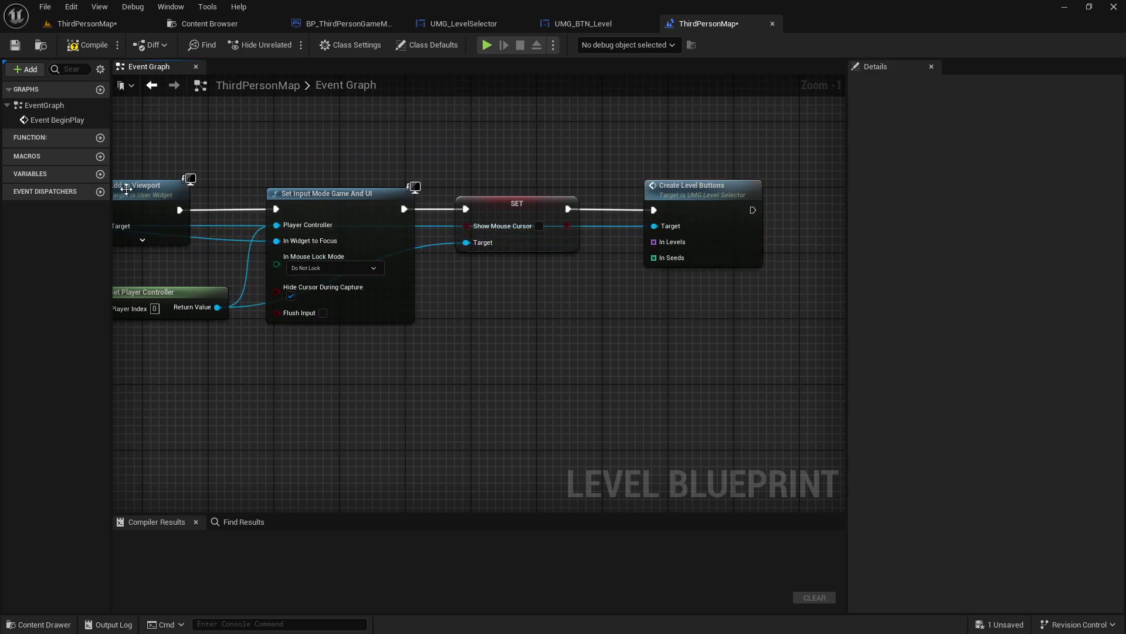
# - Create a Level_1 variable as a Name-to-Integer map and compile
pyautogui.click(101, 175)
pyautogui.write('Pu')
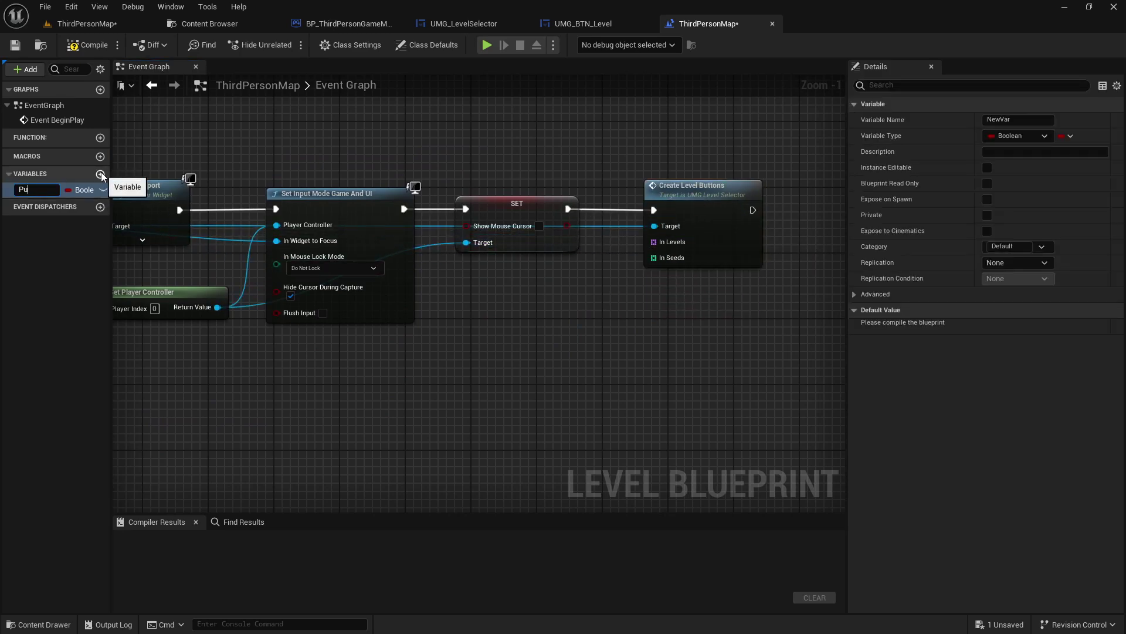
pyautogui.write('zzle')
pyautogui.press('Return')
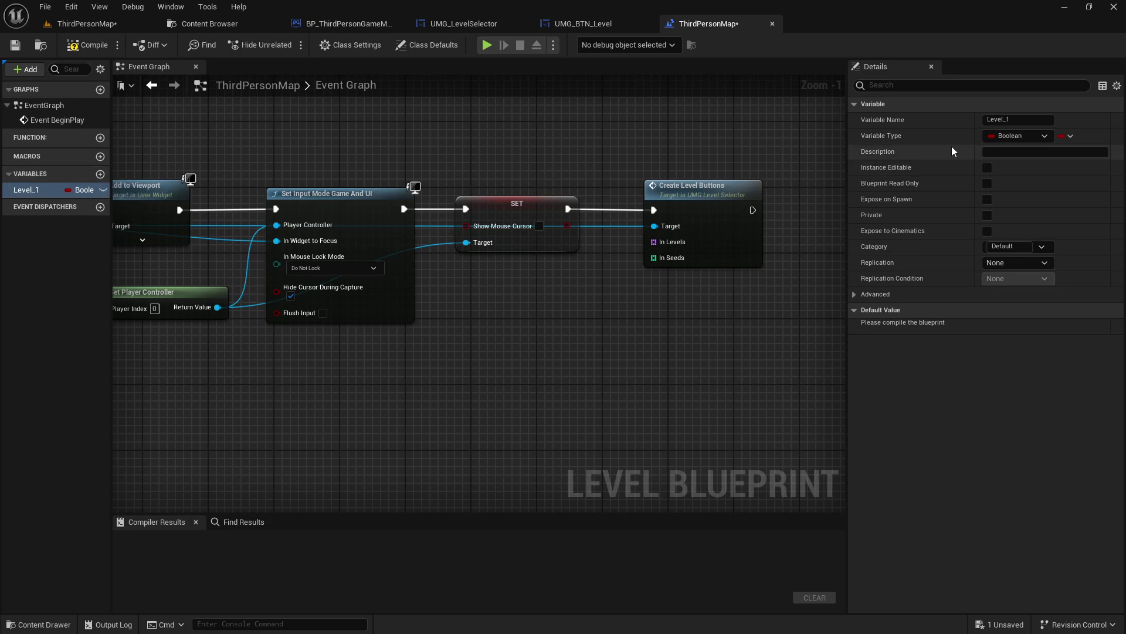
pyautogui.click(1004, 136)
pyautogui.click(994, 229)
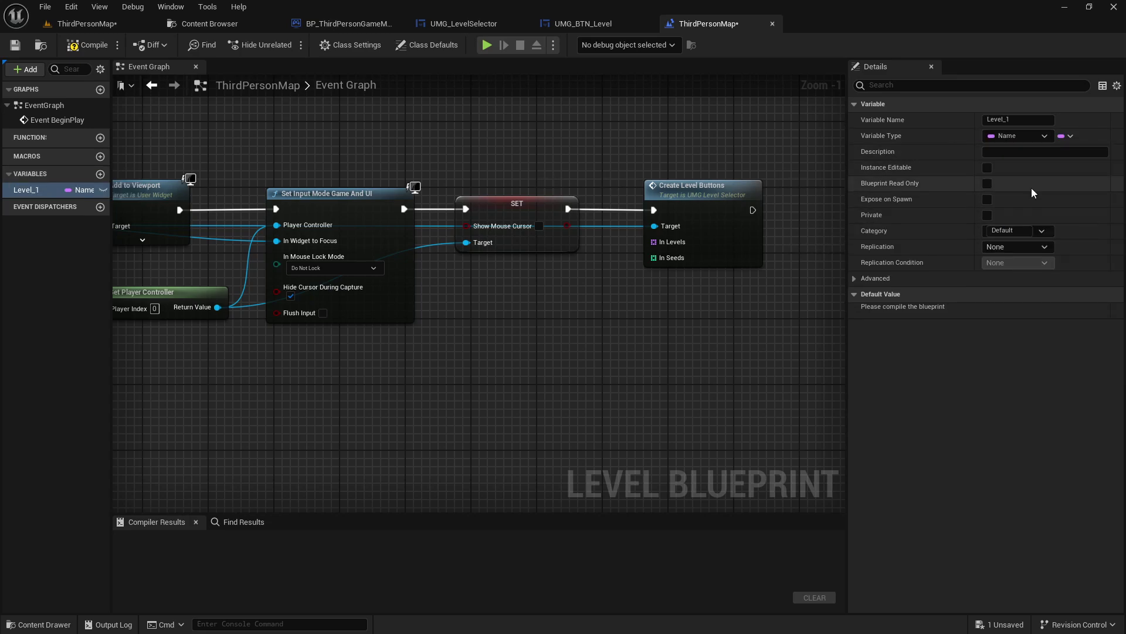
pyautogui.click(1066, 136)
pyautogui.click(1048, 196)
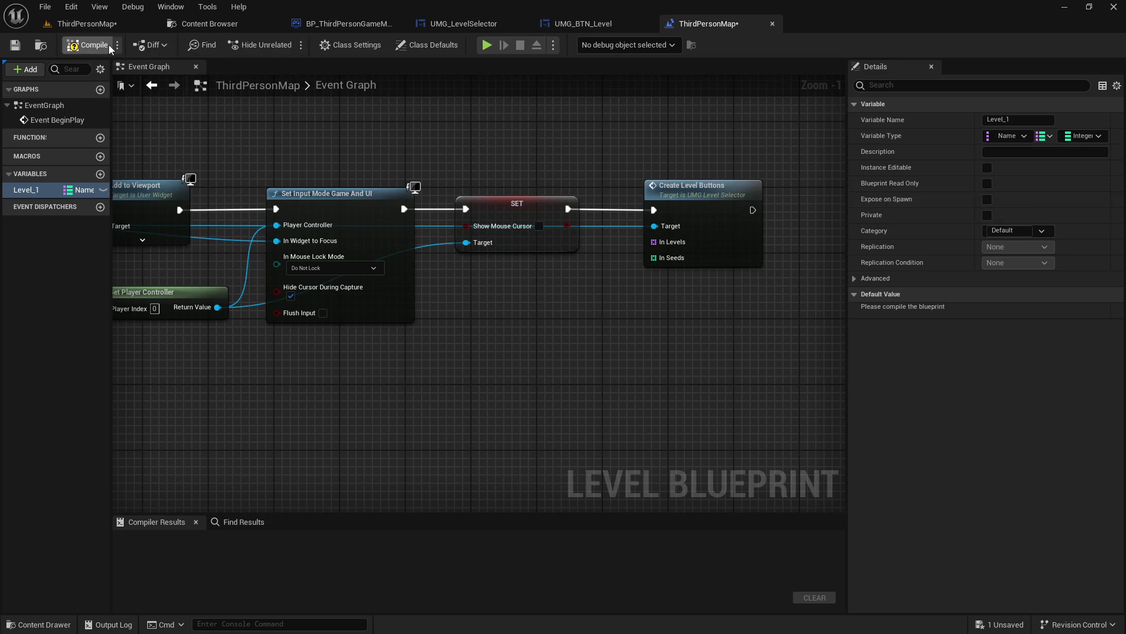
pyautogui.click(88, 45)
# - Add default map entries City 3, Jungle 30 and Lake 27
pyautogui.click(1060, 310)
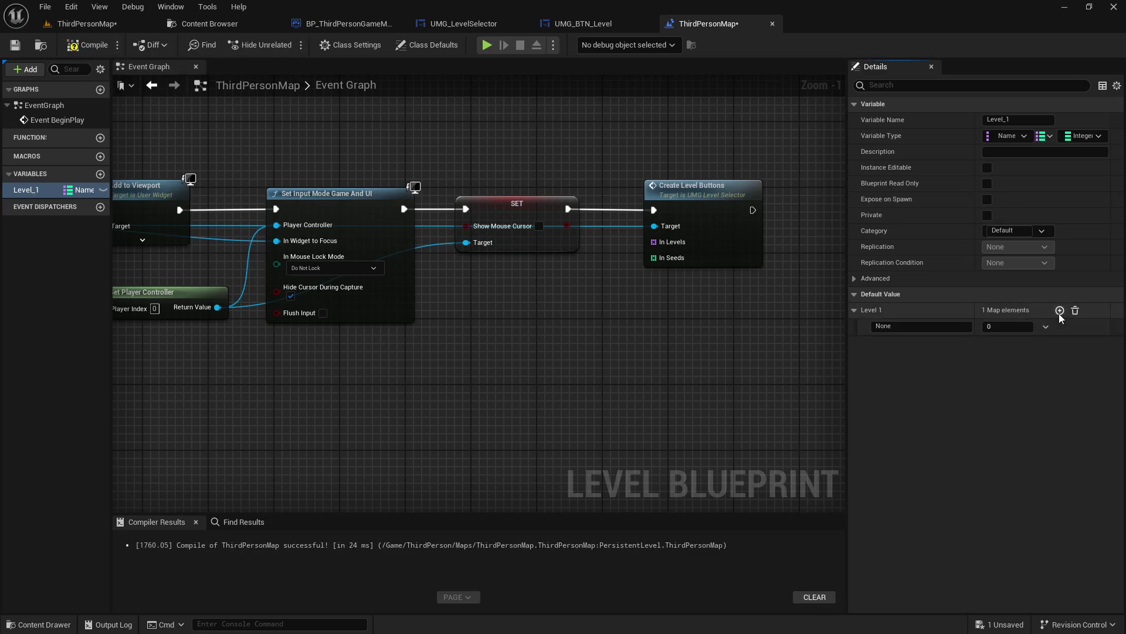
pyautogui.click(950, 327)
pyautogui.write('City')
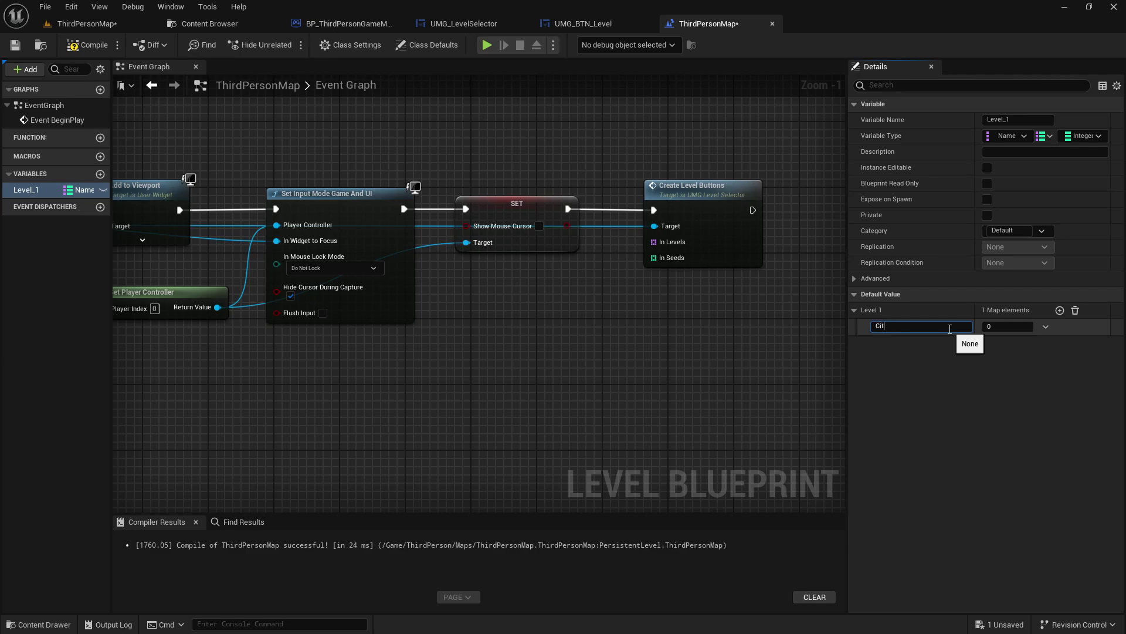
pyautogui.press('Return')
pyautogui.click(1060, 310)
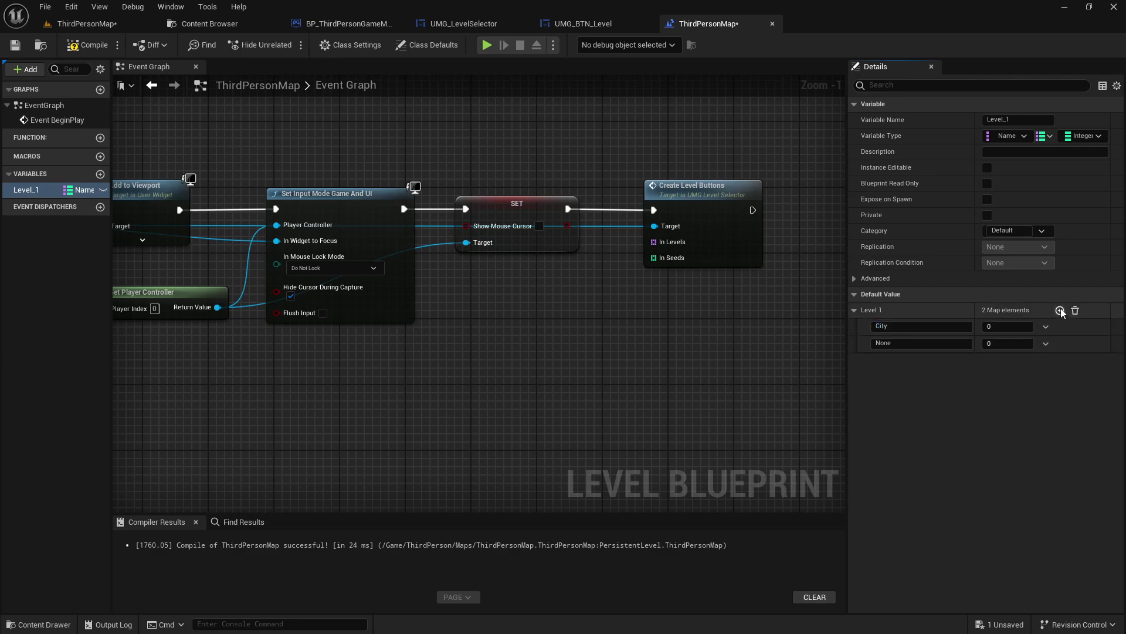
pyautogui.click(909, 344)
pyautogui.write('Jungl')
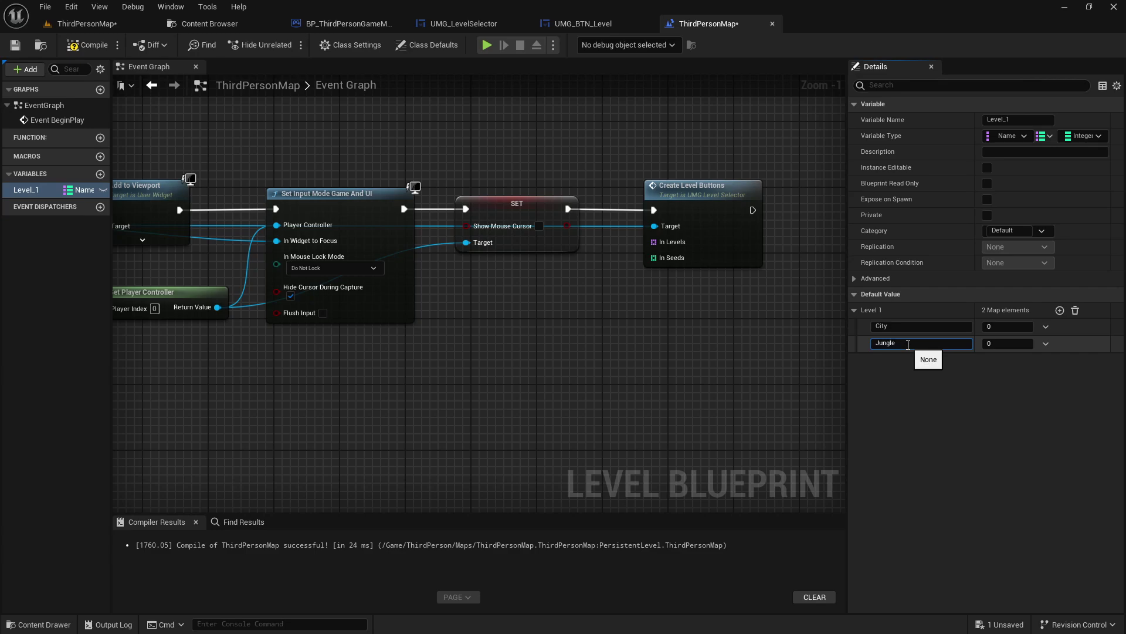
pyautogui.press('Return')
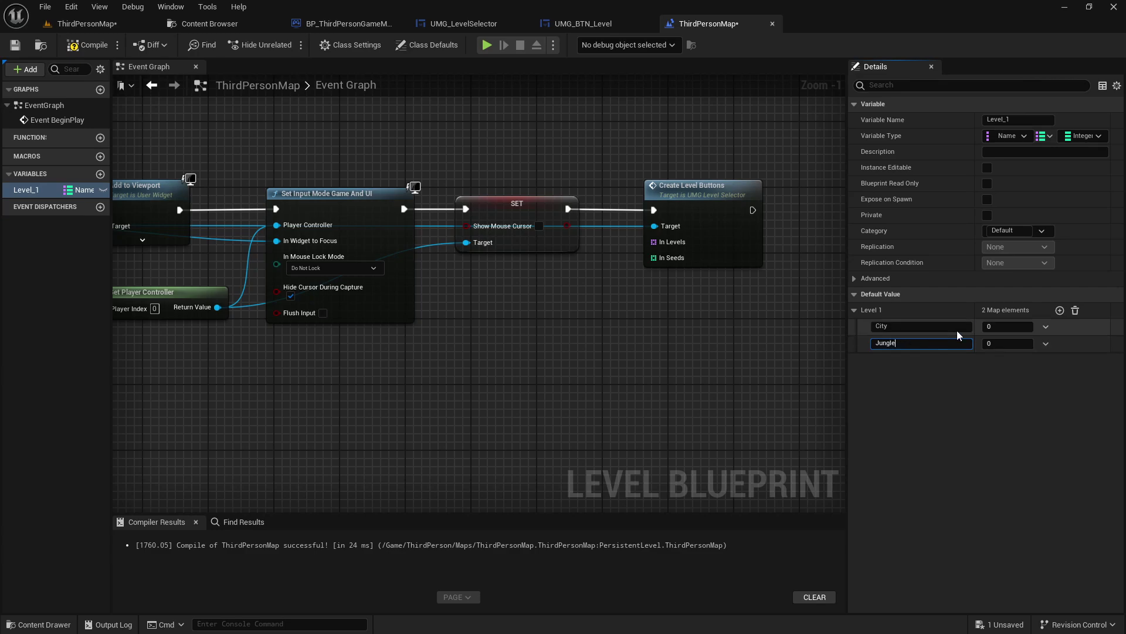
pyautogui.click(1059, 310)
pyautogui.write('Lake')
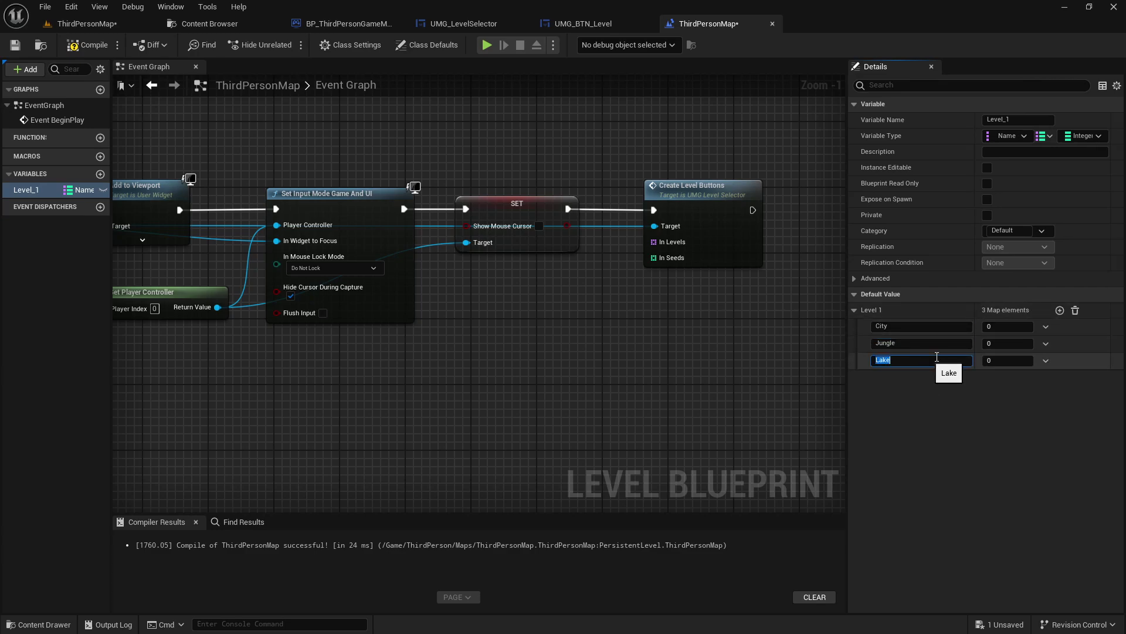
pyautogui.click(1008, 345)
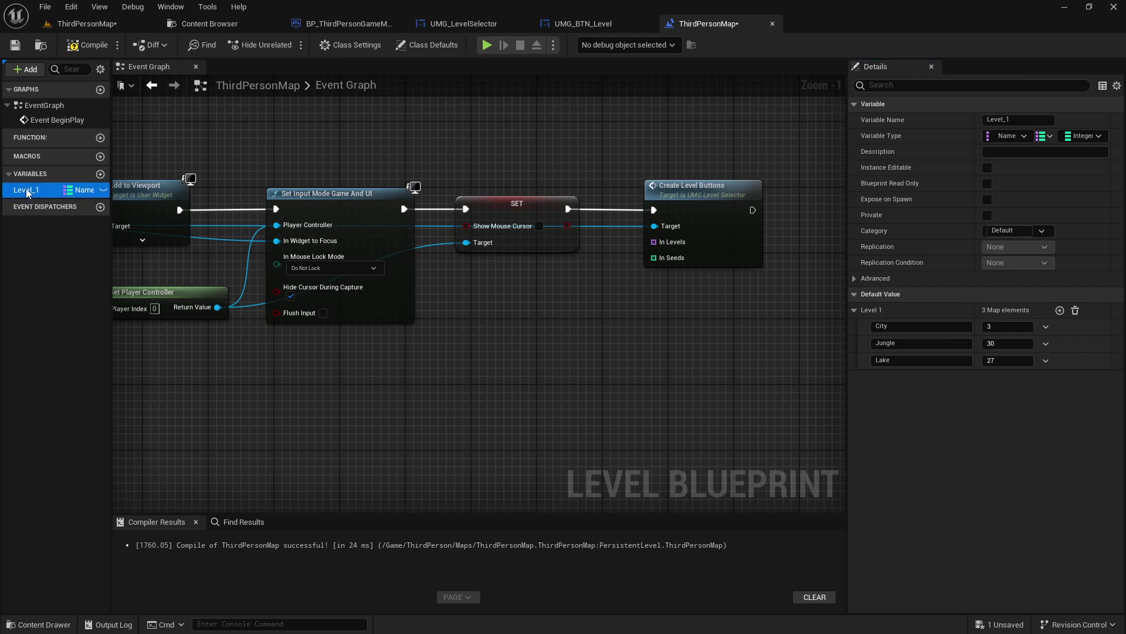
# - Feed the Level 1 map's Keys into Create Level Buttons' In Levels
pyautogui.moveTo(27, 192)
pyautogui.keyDown('ctrl'); pyautogui.mouseDown()
pyautogui.moveTo(496, 347)
pyautogui.moveTo(490, 320)
pyautogui.moveTo(595, 333)
pyautogui.mouseUp(); pyautogui.keyUp('ctrl')
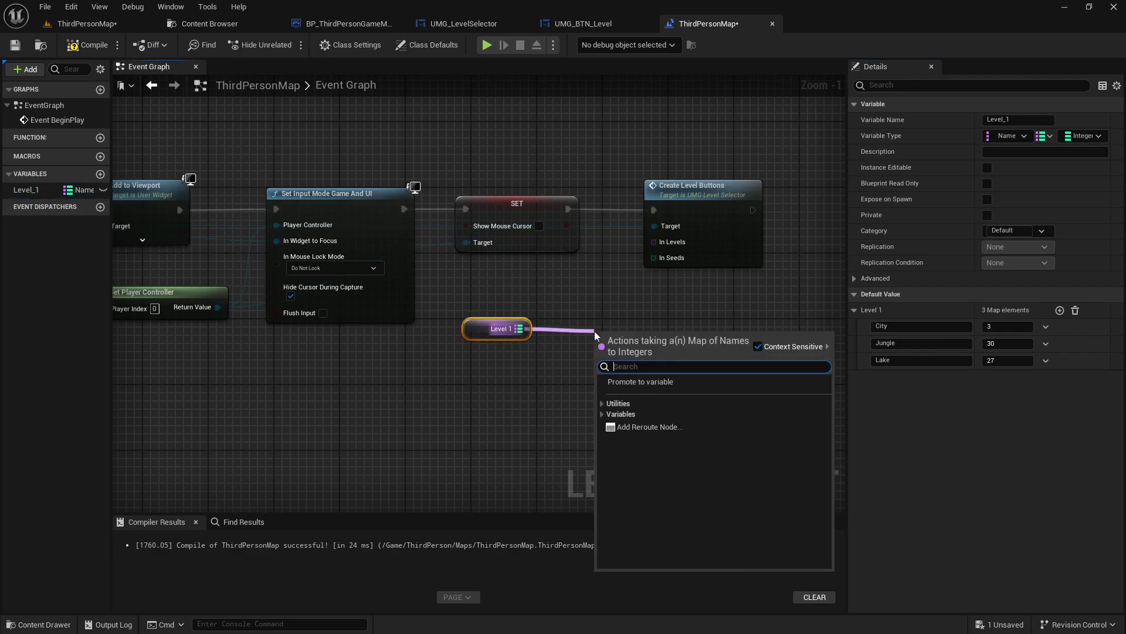
pyautogui.write('keys')
pyautogui.press('Return')
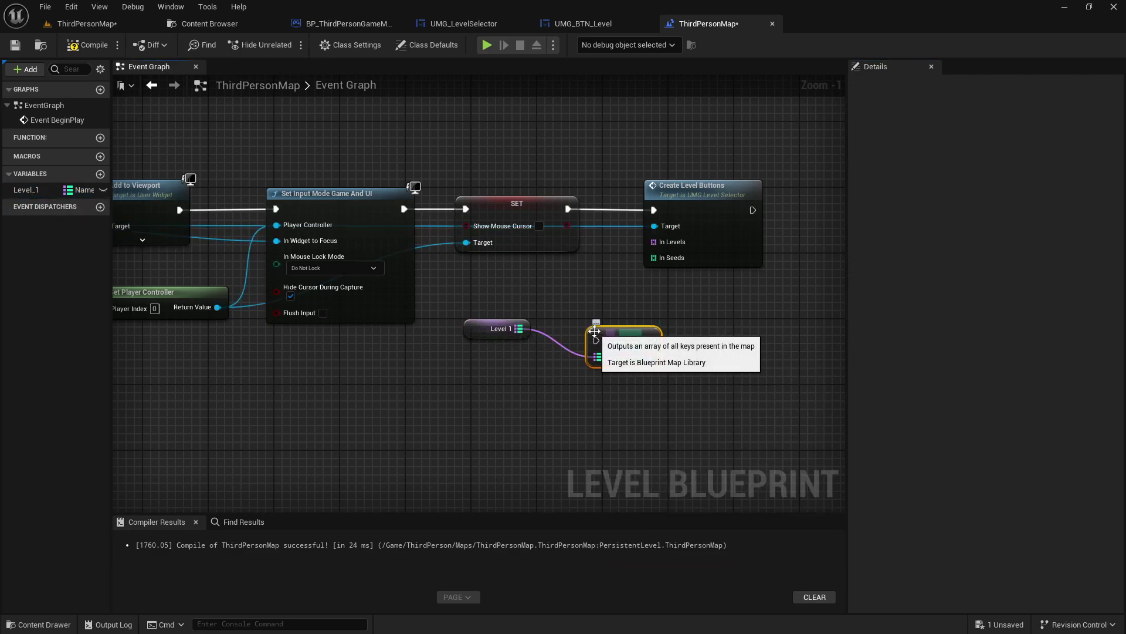
pyautogui.moveTo(571, 311); pyautogui.dragTo(466, 337, button='right')
pyautogui.click(652, 217)
pyautogui.moveTo(651, 217); pyautogui.dragTo(774, 217)
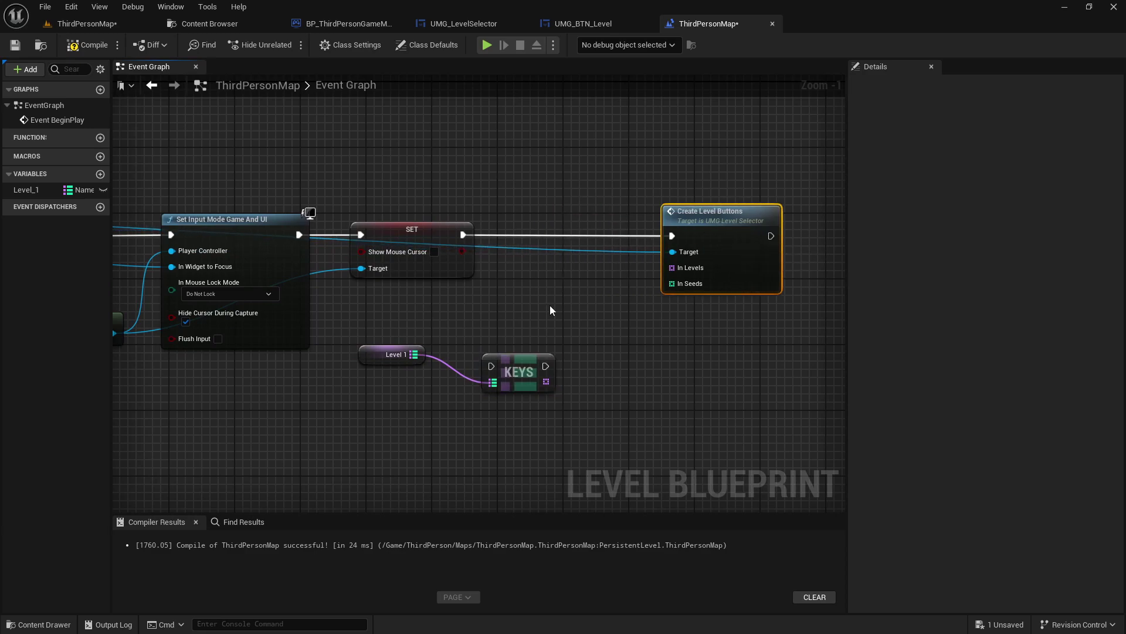
pyautogui.moveTo(520, 368); pyautogui.dragTo(535, 241)
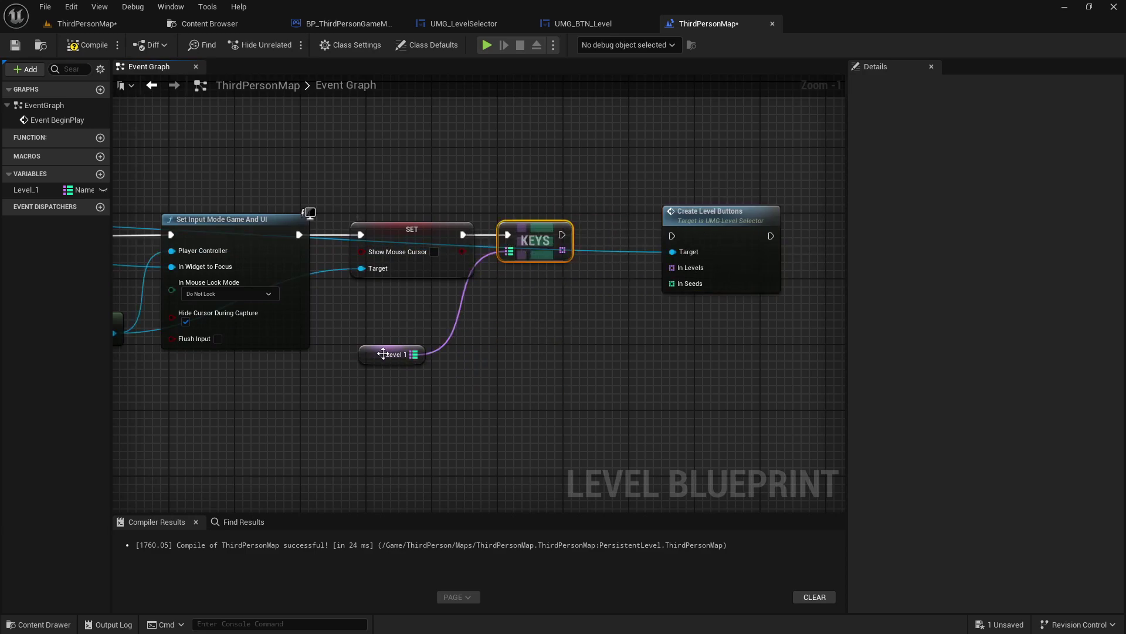
pyautogui.moveTo(392, 355); pyautogui.dragTo(433, 313)
pyautogui.moveTo(562, 250); pyautogui.dragTo(673, 268)
pyautogui.moveTo(646, 329); pyautogui.dragTo(533, 335, button='right')
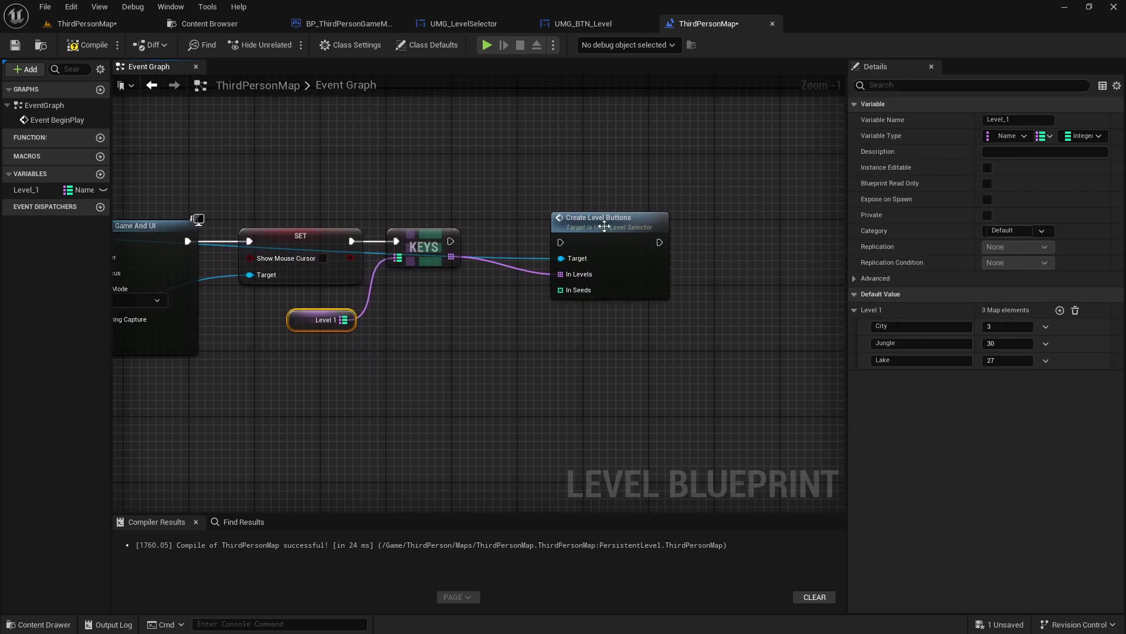
pyautogui.moveTo(608, 218); pyautogui.dragTo(663, 224)
# - Feed the map's Values into In Seeds, then compile and save the Level Blueprint
pyautogui.moveTo(344, 320)
pyautogui.mouseDown()
pyautogui.moveTo(453, 315)
pyautogui.moveTo(530, 246)
pyautogui.moveTo(631, 290)
pyautogui.mouseUp()
pyautogui.write('valu')
pyautogui.press('Return')
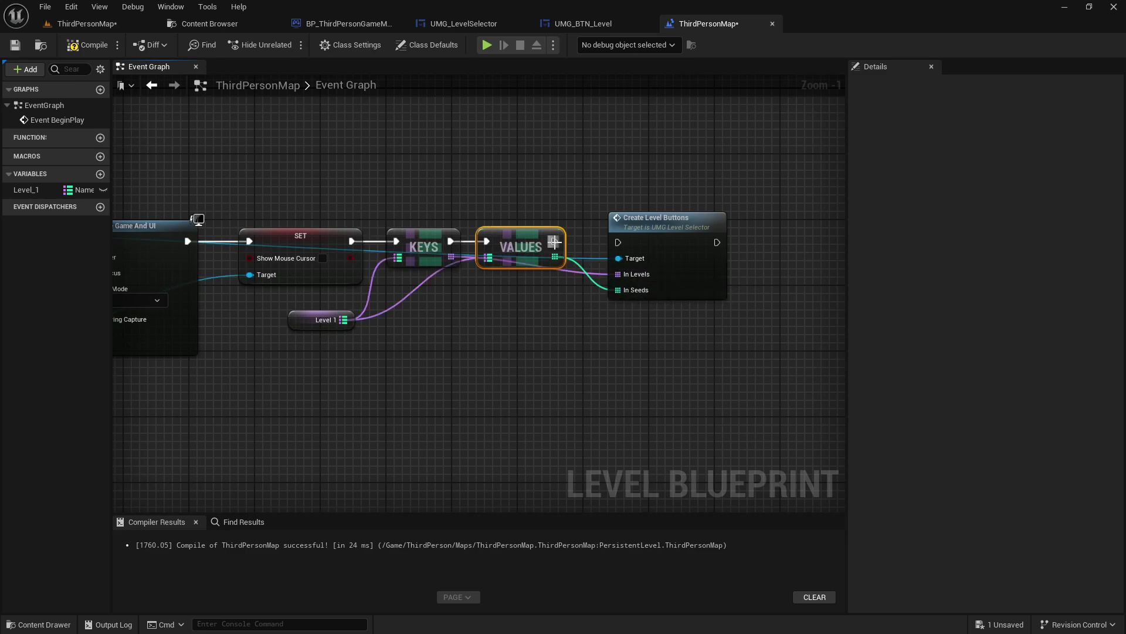
pyautogui.scroll(-1, 526, 297)
pyautogui.moveTo(526, 297)
pyautogui.mouseDown(button='right')
pyautogui.moveTo(583, 365)
pyautogui.moveTo(645, 305)
pyautogui.mouseUp(button='right')
pyautogui.scroll(-2, 583, 365)
pyautogui.click(88, 46)
pyautogui.click(16, 45)
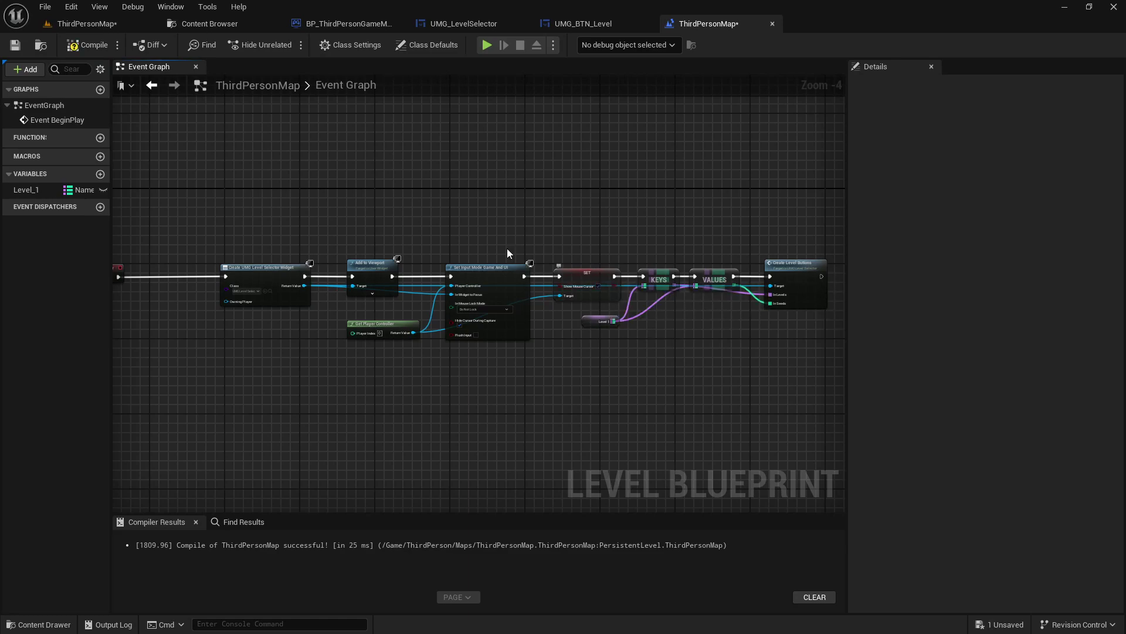
pyautogui.click(87, 46)
# - Make the OnLevelSelected function Print String the In Level name, and save the widget
pyautogui.click(455, 27)
pyautogui.click(76, 213)
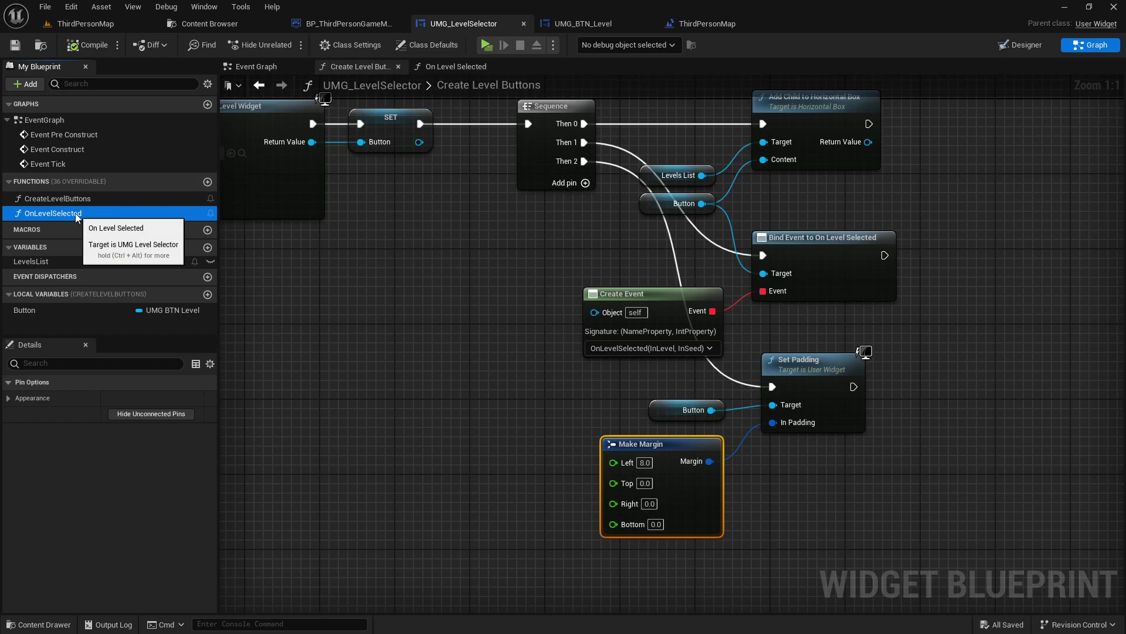
pyautogui.doubleClick(76, 213)
pyautogui.moveTo(680, 333); pyautogui.dragTo(808, 339)
pyautogui.write('p')
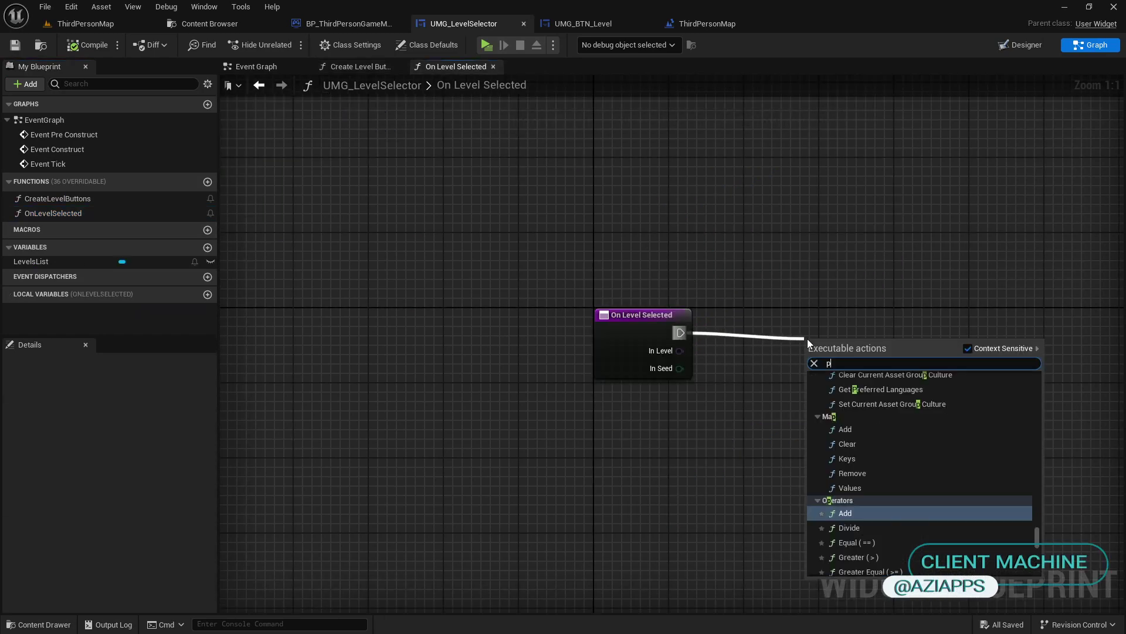
pyautogui.write('rint')
pyautogui.press('Return')
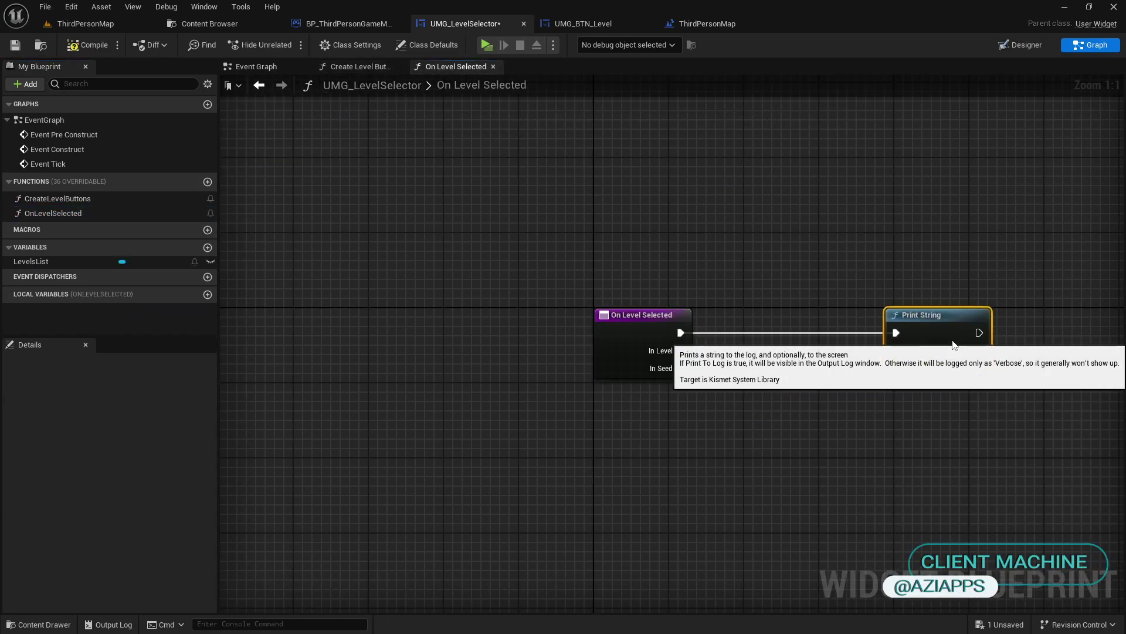
pyautogui.moveTo(679, 351); pyautogui.dragTo(897, 350)
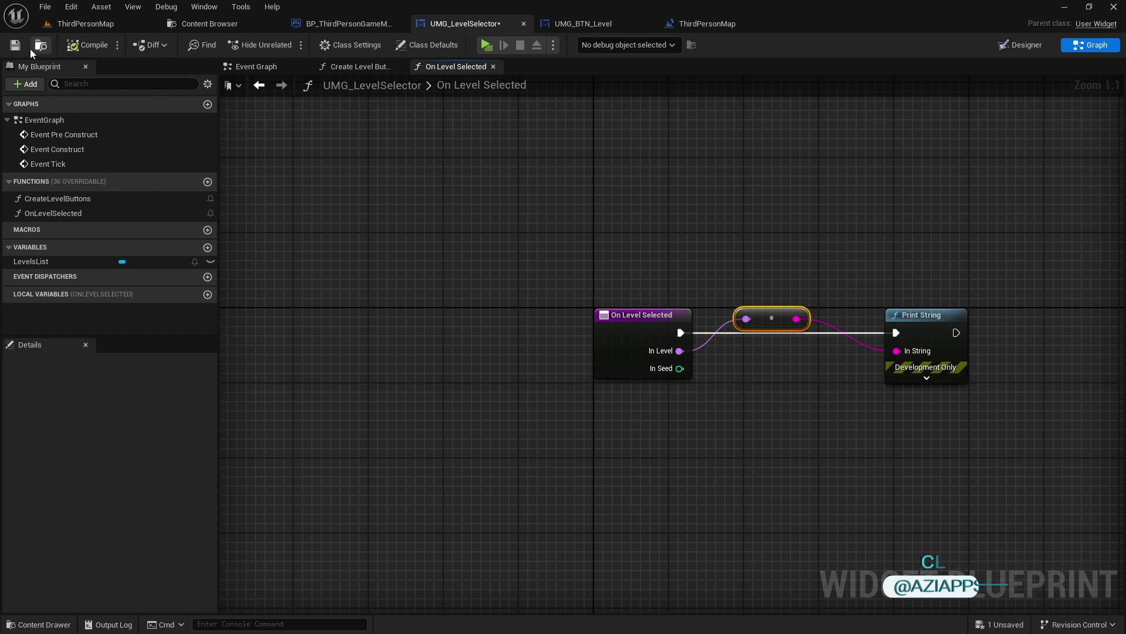
pyautogui.hotkey('ctrl', 's')
# - Play in a new editor window and test the Lake, City and Jungle buttons
pyautogui.click(553, 45)
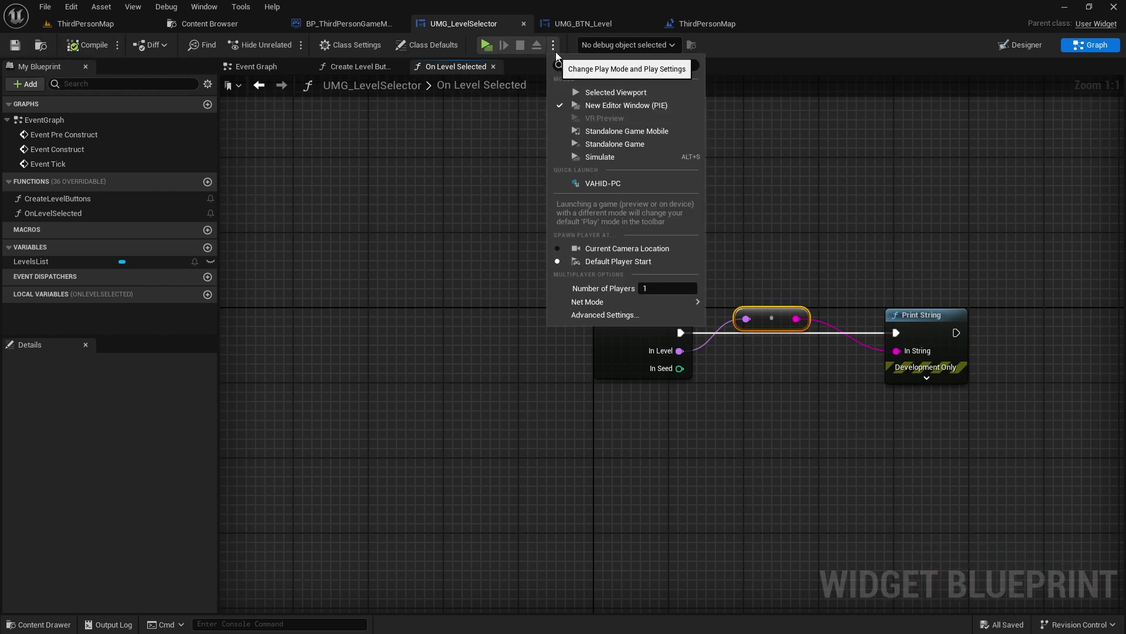
pyautogui.click(601, 104)
pyautogui.click(427, 135)
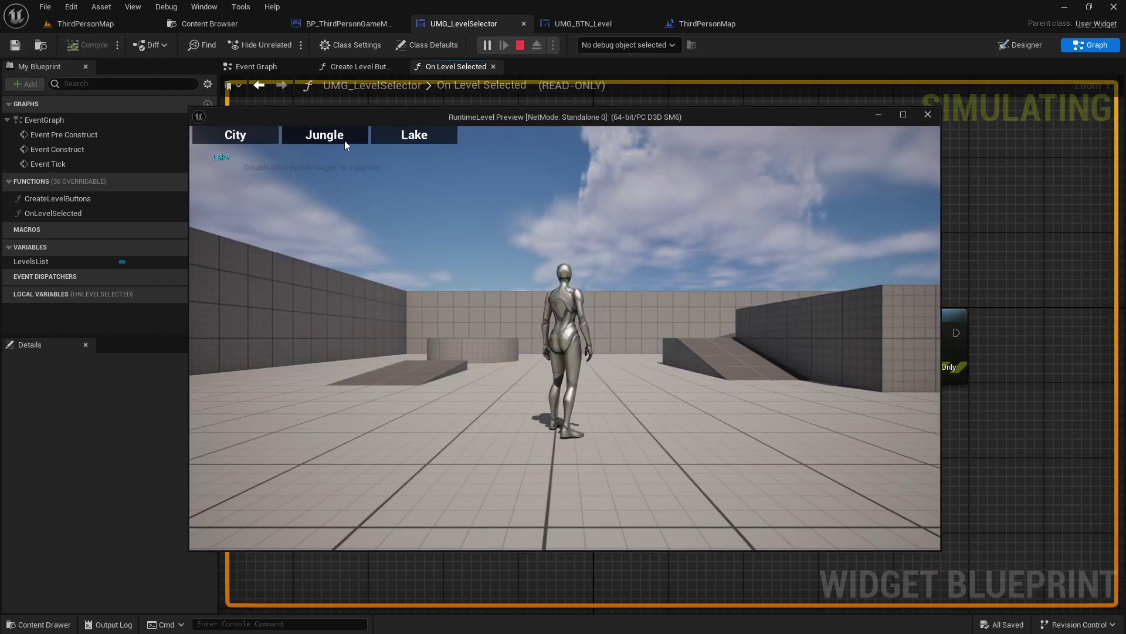
pyautogui.click(261, 135)
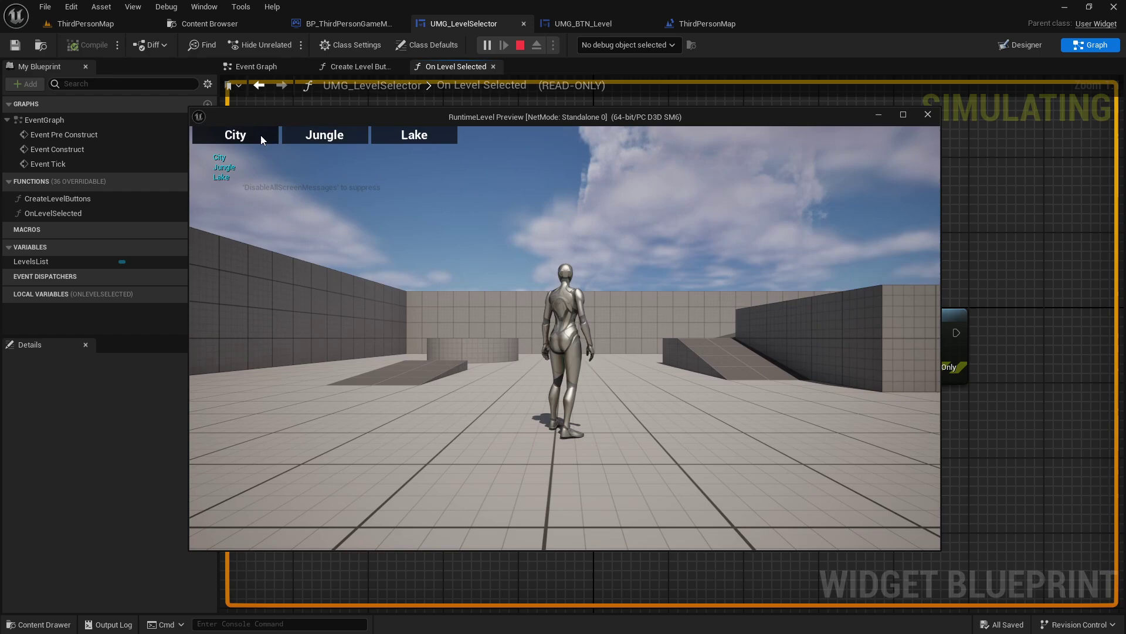
pyautogui.click(318, 137)
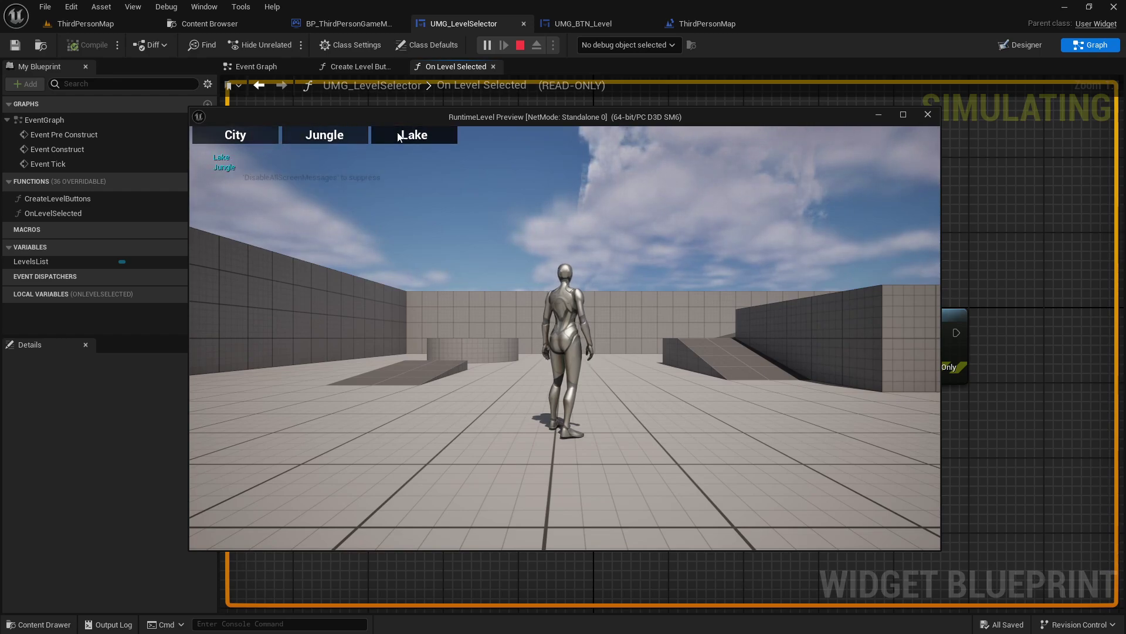
pyautogui.click(521, 45)
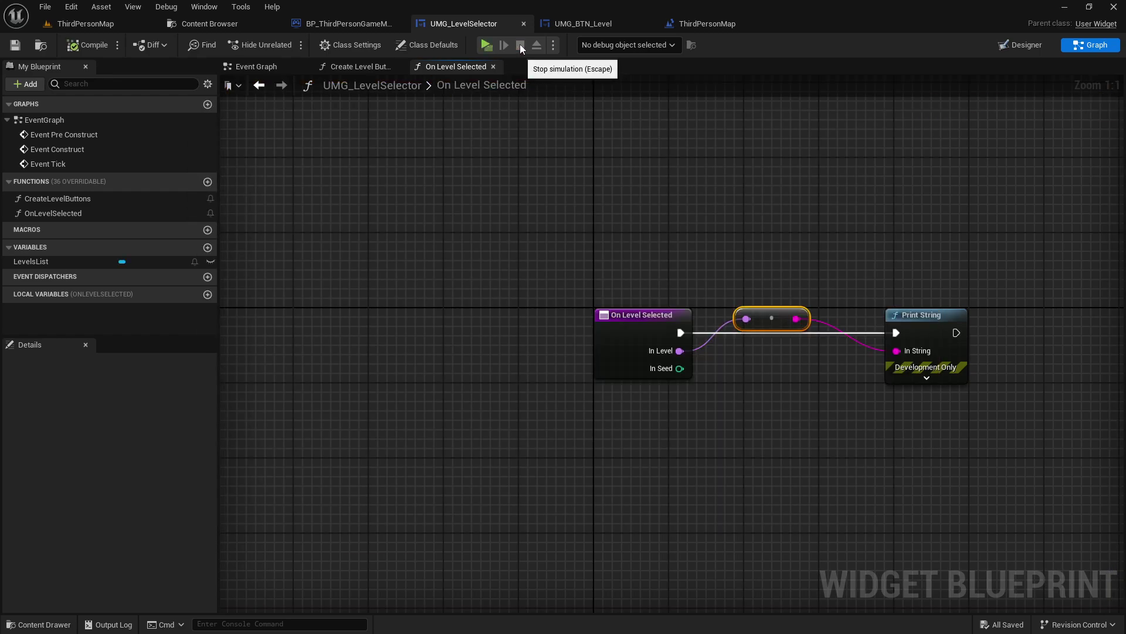
# - Delete the level-selector nodes from the Level Blueprint, then compile and save
pyautogui.click(722, 26)
pyautogui.scroll(-2, 560, 196)
pyautogui.scroll(-1, 715, 175)
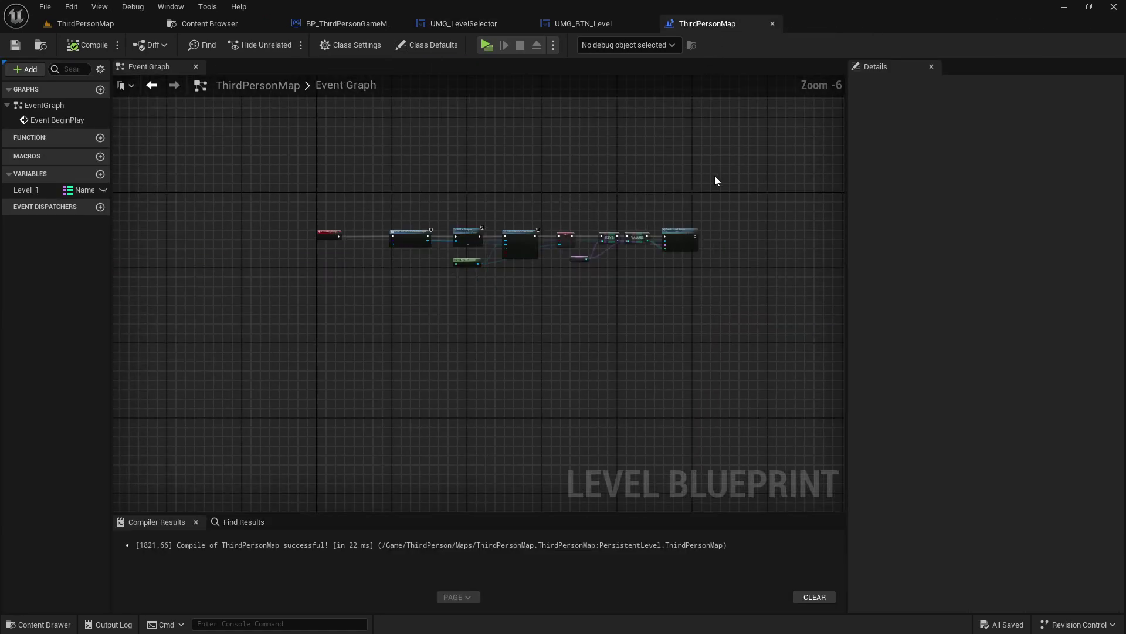
pyautogui.moveTo(715, 175); pyautogui.dragTo(413, 301)
pyautogui.scroll(3, 413, 268)
pyautogui.press('Delete')
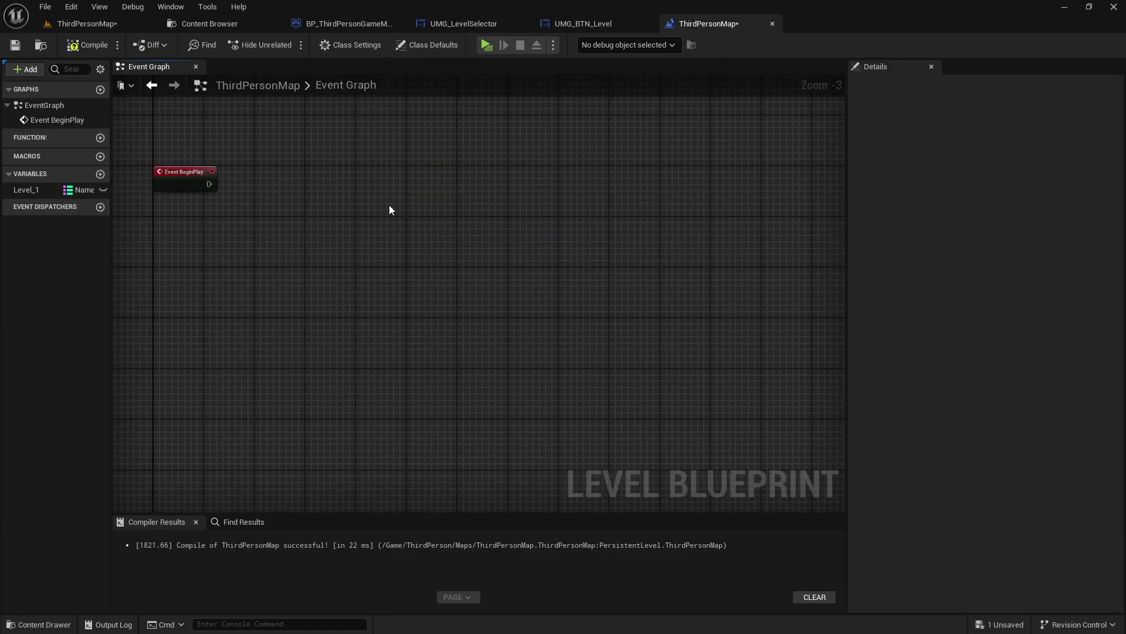
pyautogui.click(87, 45)
pyautogui.click(15, 45)
pyautogui.click(80, 25)
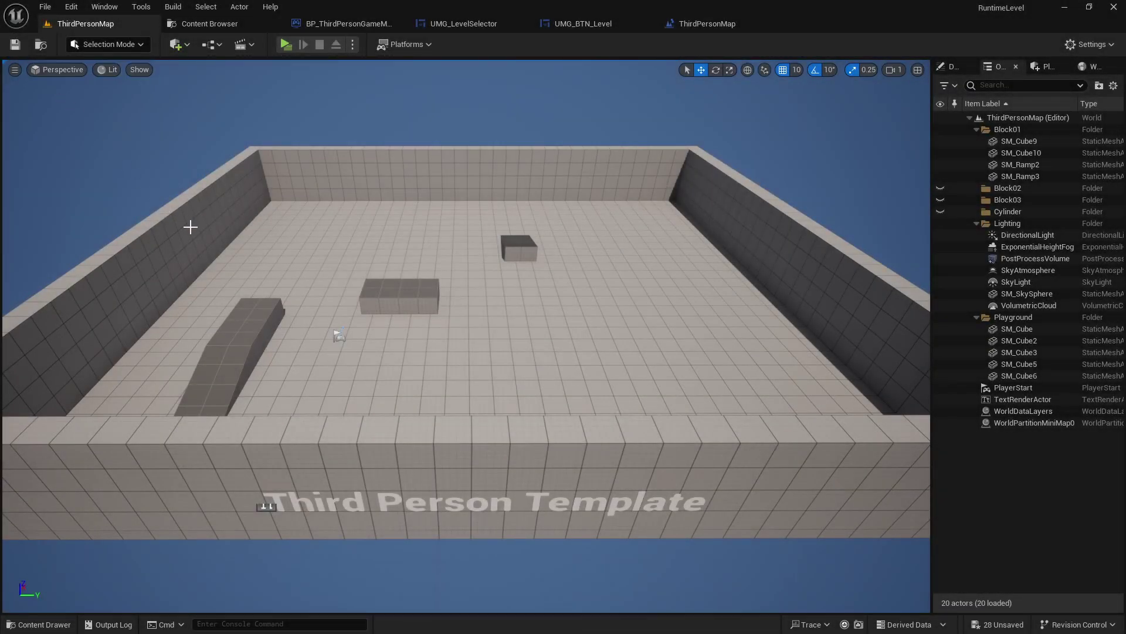
# - Select the PlayerStart, focus on it and move it against the room's left wall
pyautogui.click(339, 336)
pyautogui.press('f')
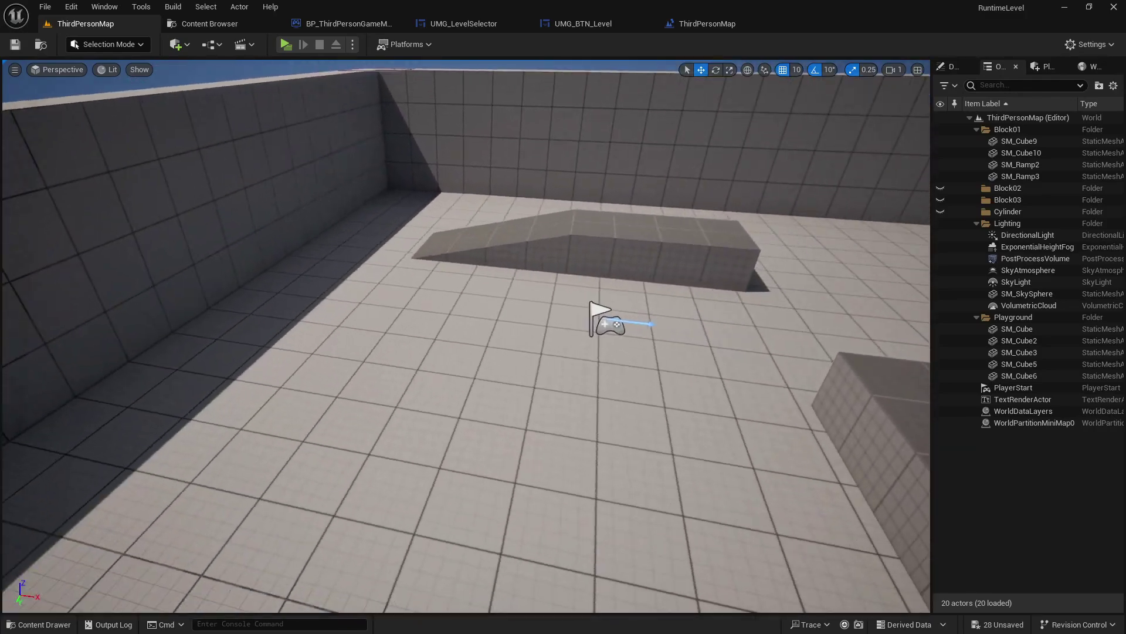
pyautogui.moveTo(615, 321)
pyautogui.mouseDown()
pyautogui.moveTo(278, 278)
pyautogui.moveTo(375, 205)
pyautogui.moveTo(293, 267)
pyautogui.mouseUp()
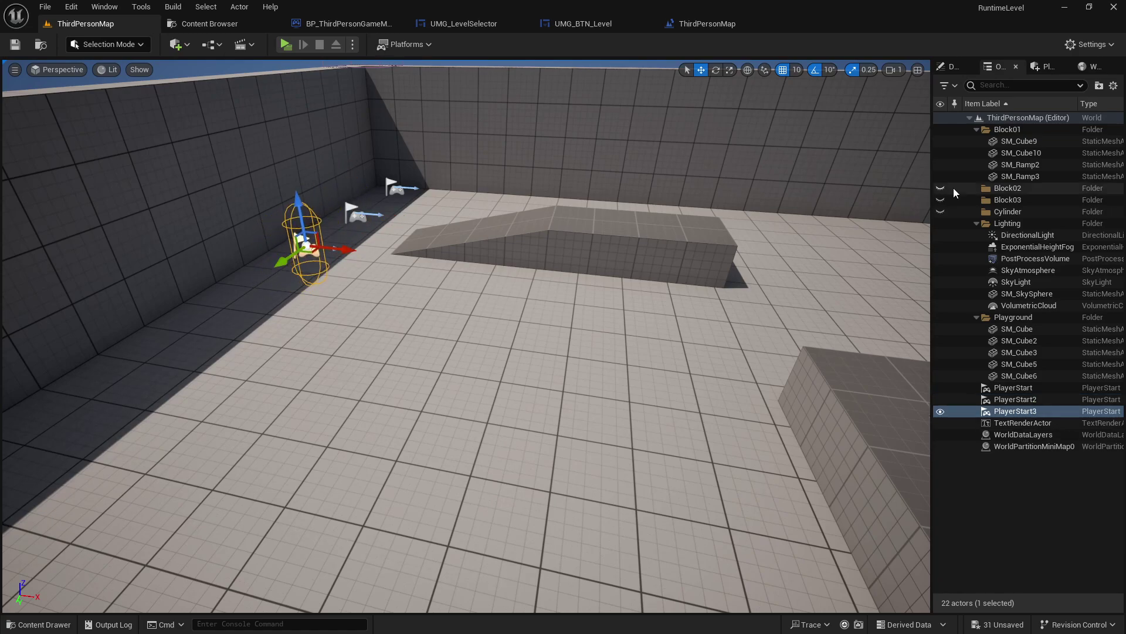
# - Place a Trigger Box on the ramp at X 1120, Y 640 with box extent X 100
pyautogui.click(1048, 67)
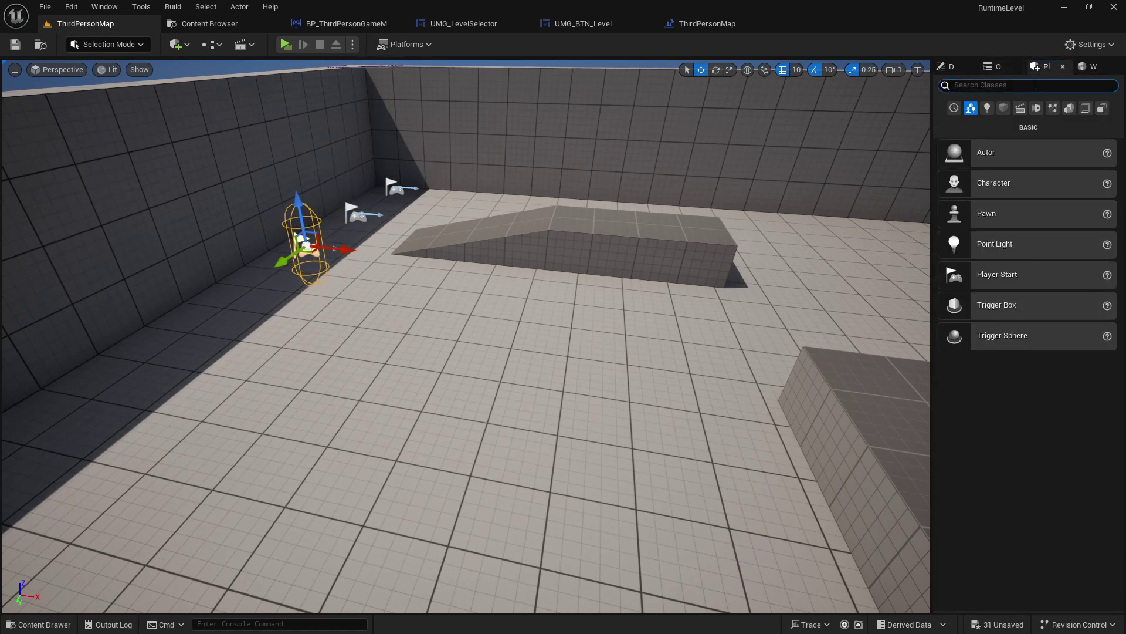
pyautogui.write('riger')
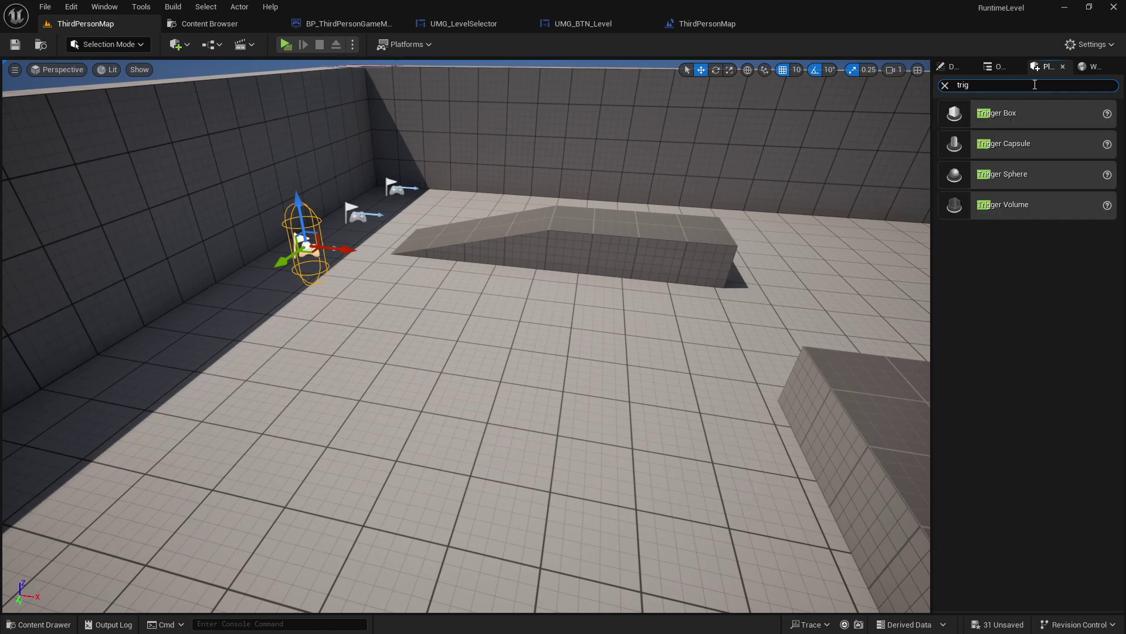
pyautogui.moveTo(997, 112); pyautogui.dragTo(688, 223)
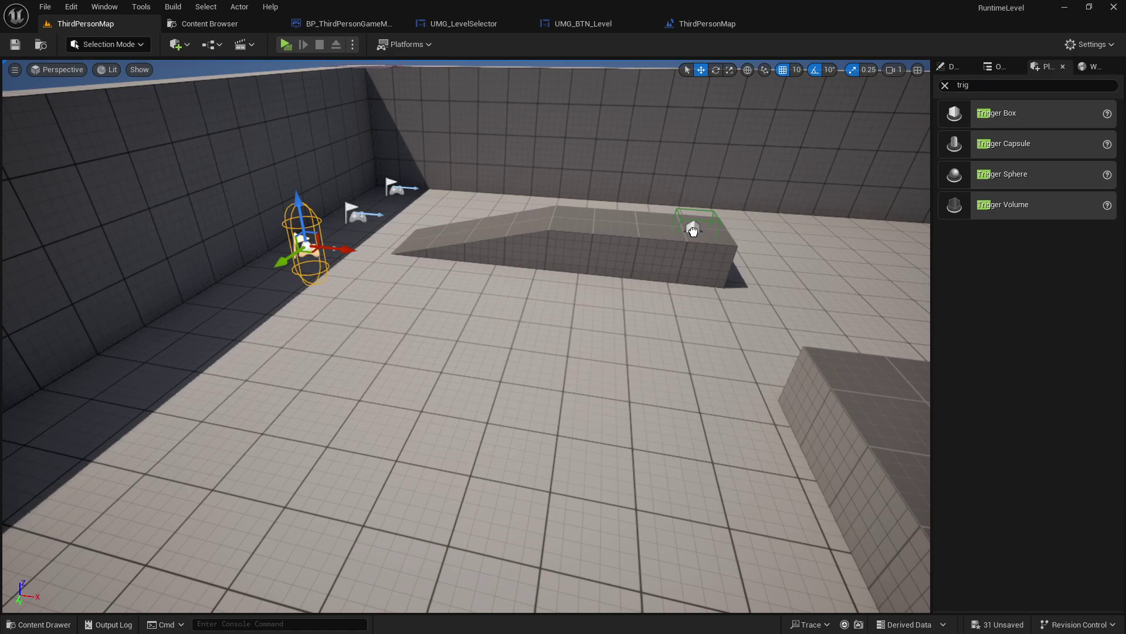
pyautogui.click(1026, 256)
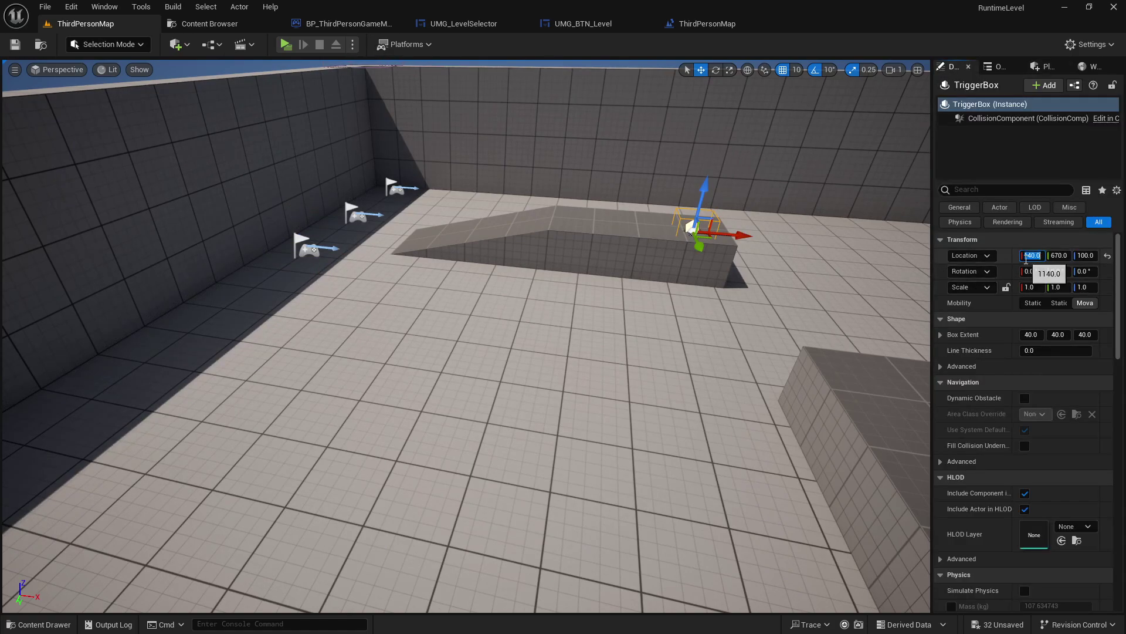
pyautogui.press('Tab')
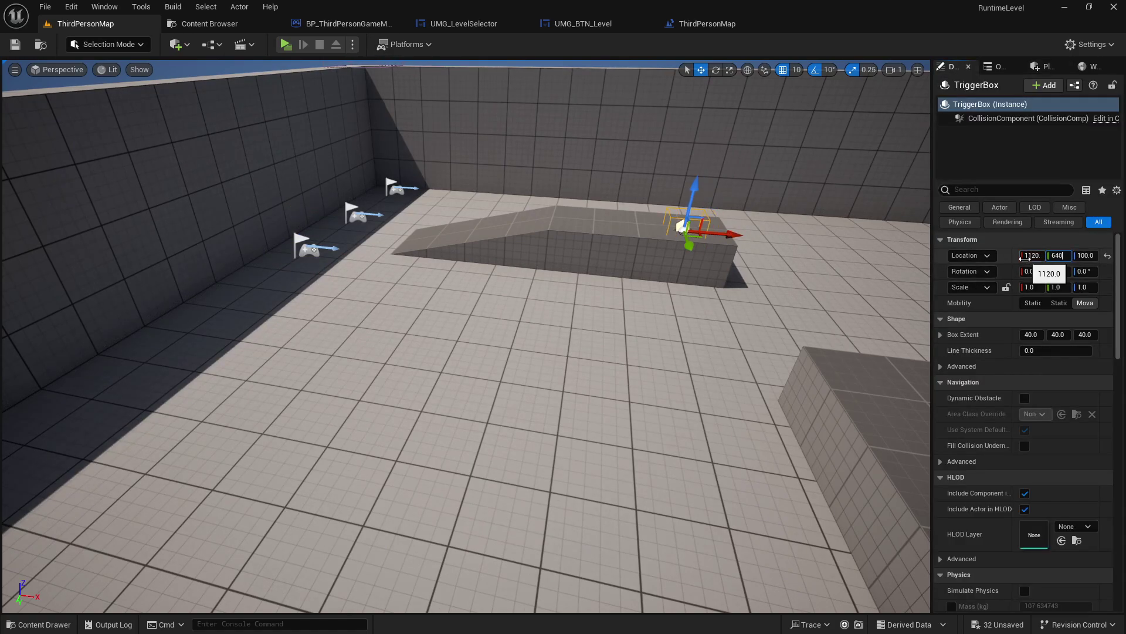
pyautogui.press('Return')
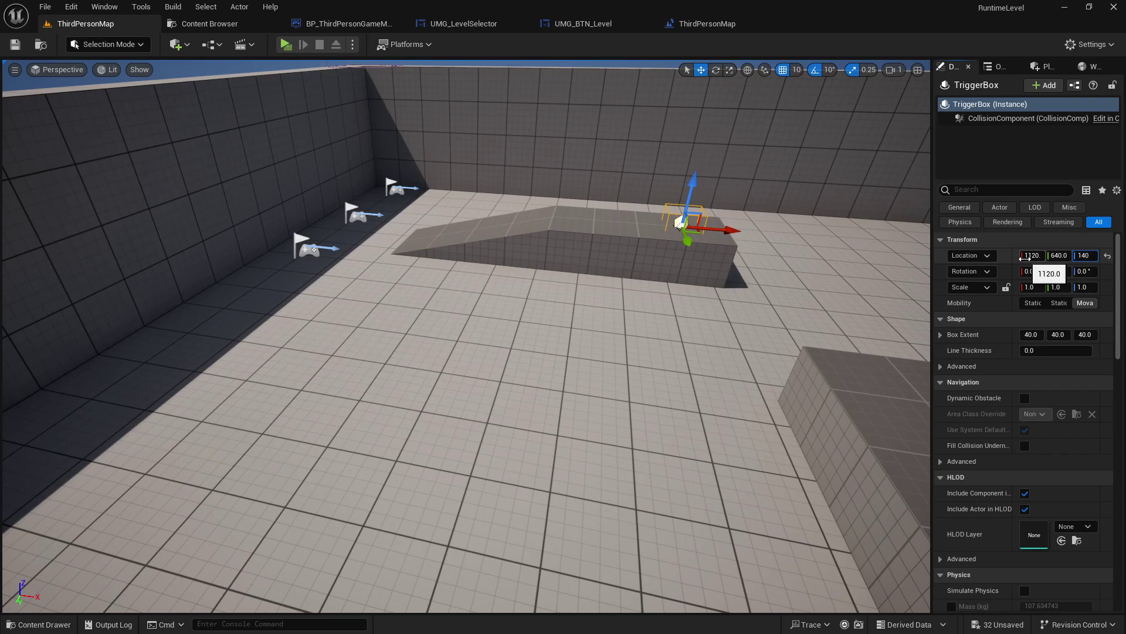
pyautogui.click(1029, 332)
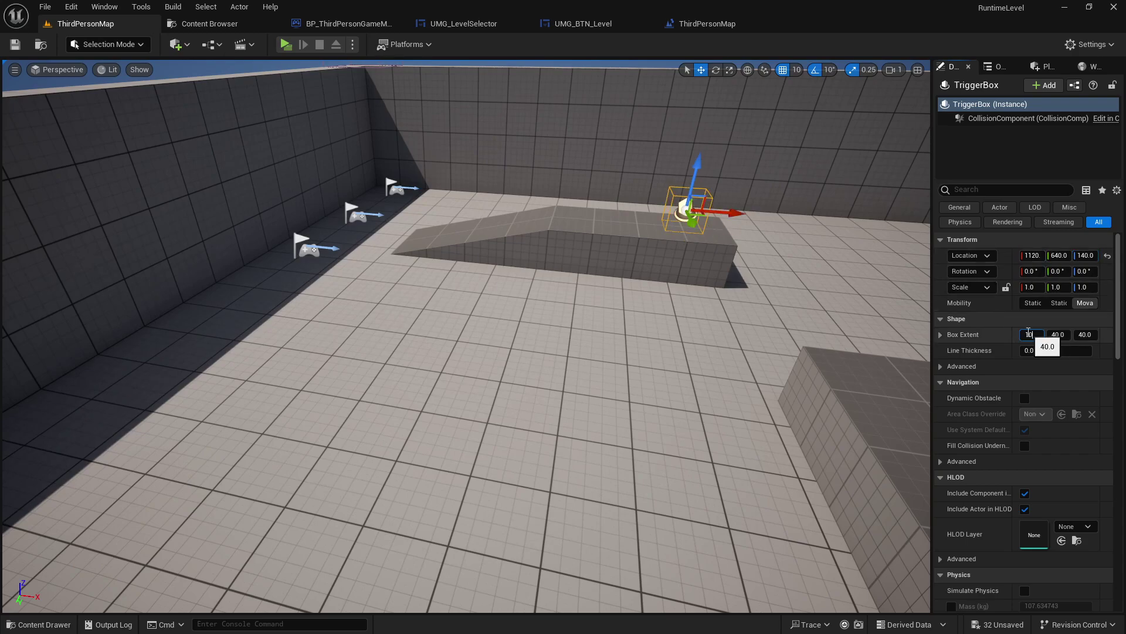
pyautogui.write('0')
pyautogui.press('Tab')
pyautogui.press('Tab')
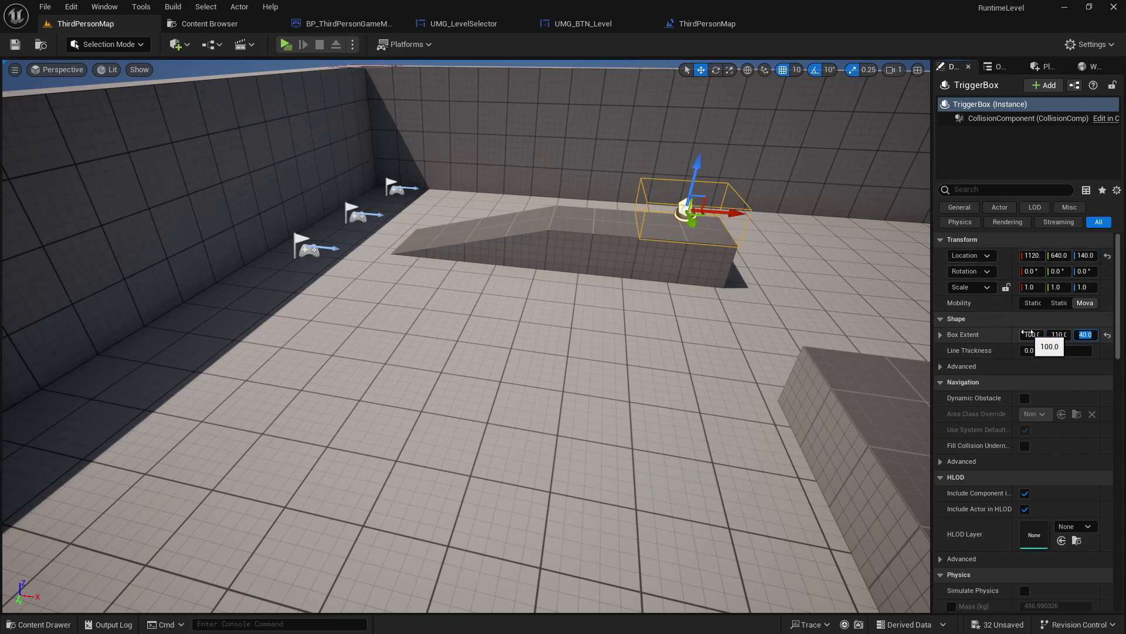
# - Alt-drag a second trigger box copy onto the raised block and nudge it into place
pyautogui.moveTo(505, 382); pyautogui.dragTo(453, 320)
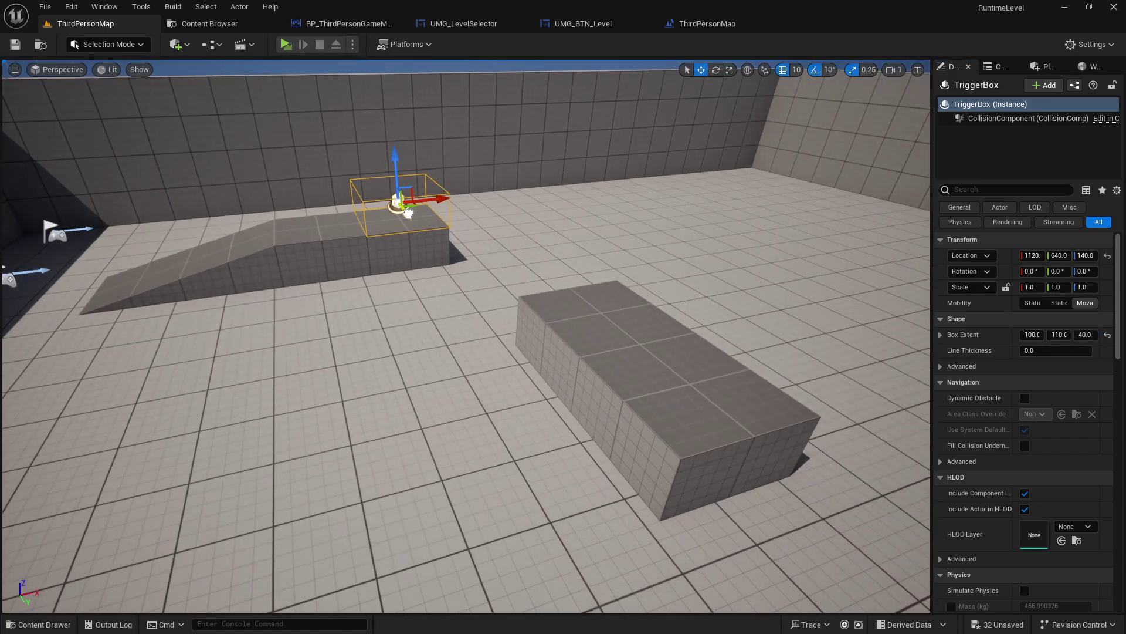
pyautogui.keyDown('alt'); pyautogui.moveTo(408, 212); pyautogui.dragTo(573, 479); pyautogui.keyUp('alt')
pyautogui.moveTo(596, 390); pyautogui.dragTo(702, 376)
pyautogui.press('f')
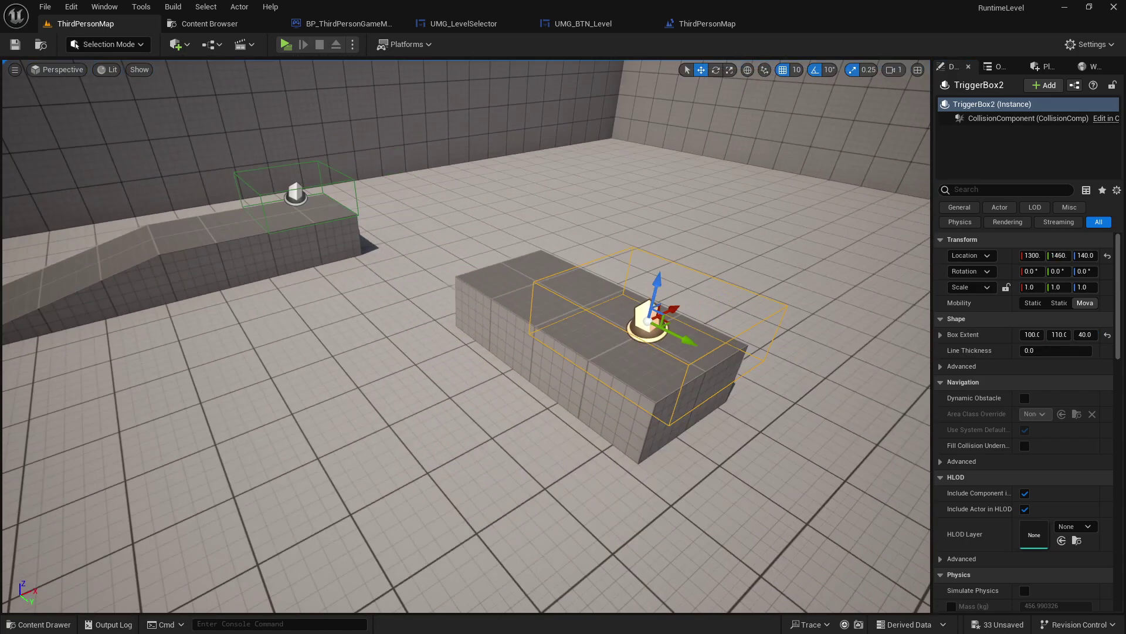
pyautogui.moveTo(616, 374); pyautogui.dragTo(588, 382)
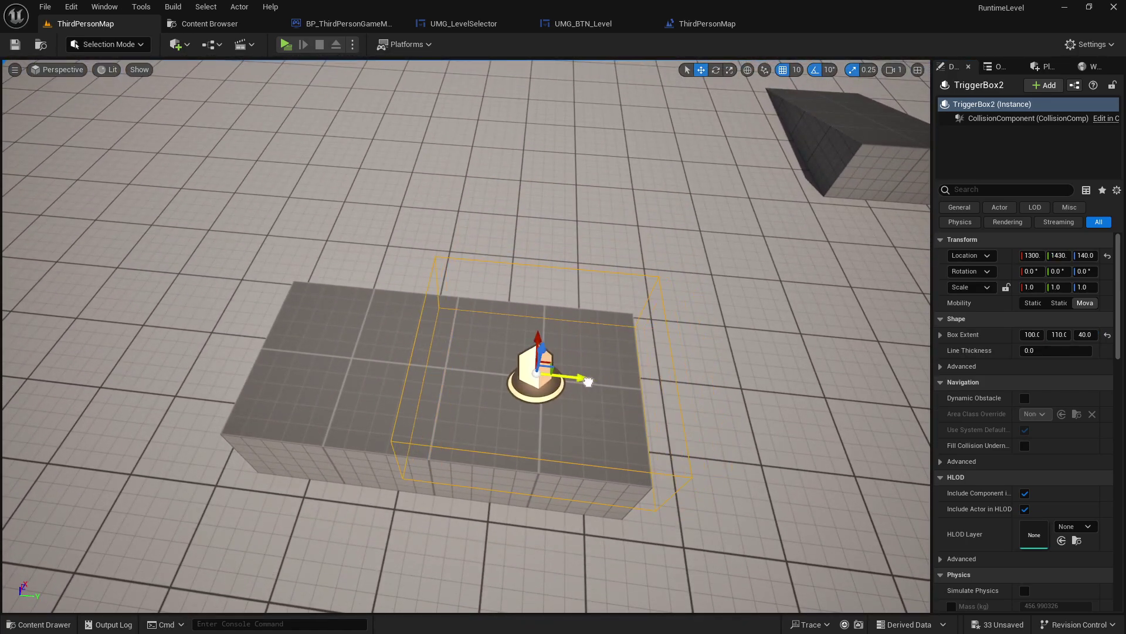
pyautogui.moveTo(532, 325); pyautogui.dragTo(534, 315)
pyautogui.scroll(-3, 534, 315)
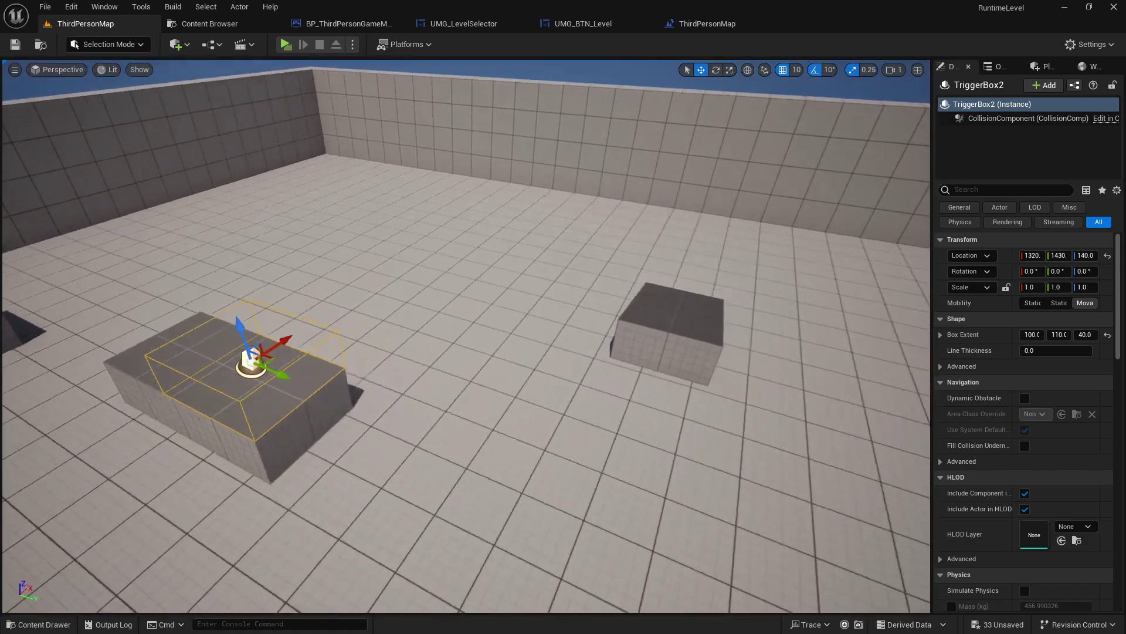
pyautogui.moveTo(534, 316); pyautogui.dragTo(592, 329, button='right')
pyautogui.scroll(-3, 469, 329)
# - Copy a third trigger box onto the right ramp, lowered to the ramp base
pyautogui.keyDown('alt'); pyautogui.moveTo(340, 322); pyautogui.dragTo(799, 446); pyautogui.keyUp('alt')
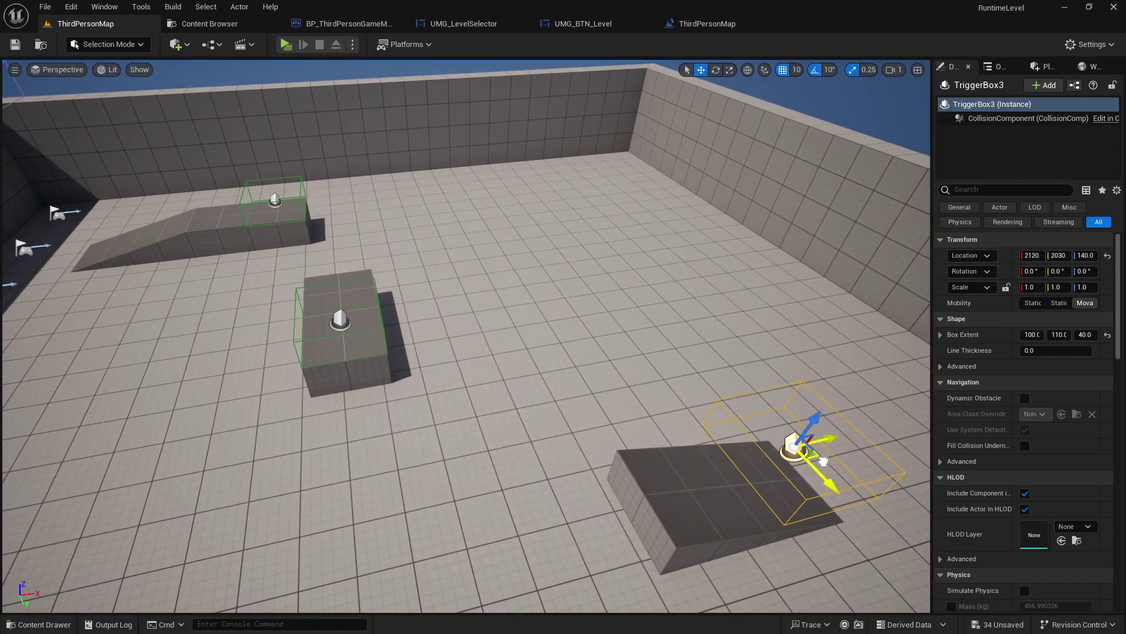
pyautogui.scroll(3, 799, 446)
pyautogui.press('f')
pyautogui.moveTo(528, 352)
pyautogui.keyDown('alt'); pyautogui.mouseDown()
pyautogui.moveTo(482, 317)
pyautogui.moveTo(481, 350)
pyautogui.moveTo(478, 335)
pyautogui.mouseUp(); pyautogui.keyUp('alt')
pyautogui.moveTo(501, 380); pyautogui.dragTo(583, 407)
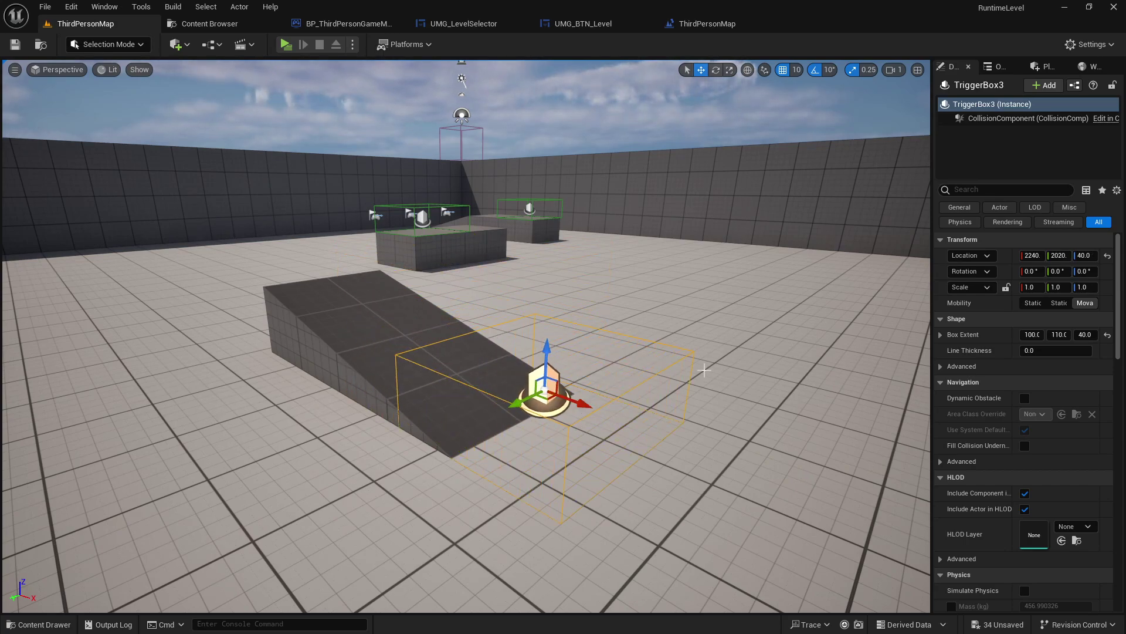
# - In the Outliner, rename the three TriggerBox actors Trigger_1, Trigger_2 and Trigger_3
pyautogui.click(998, 66)
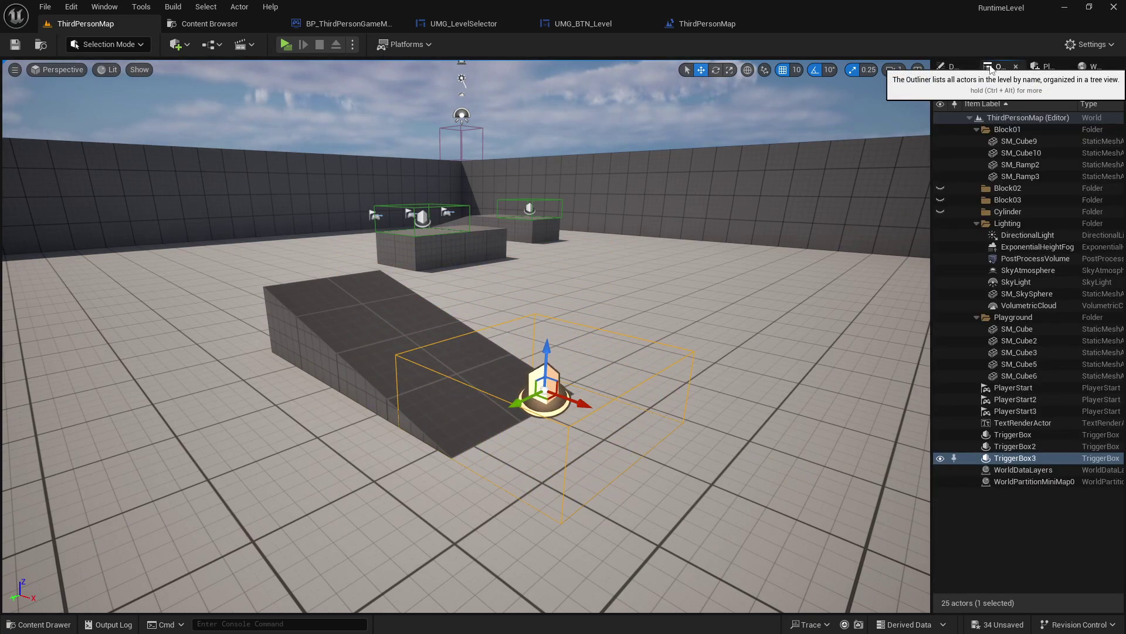
pyautogui.click(1027, 440)
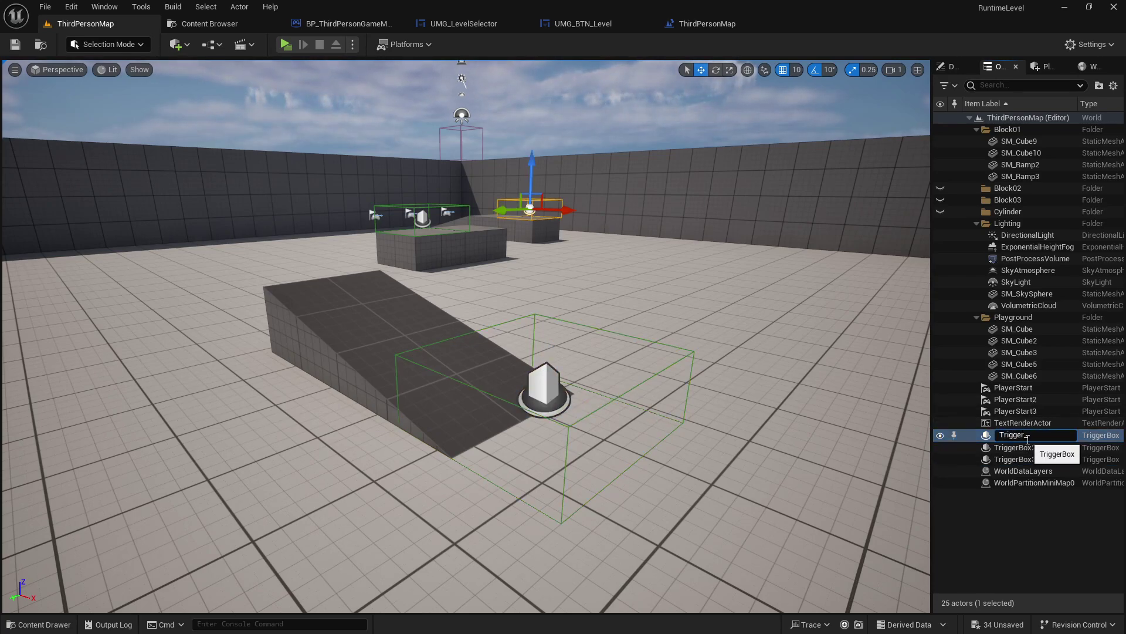
pyautogui.write('1')
pyautogui.press('Return')
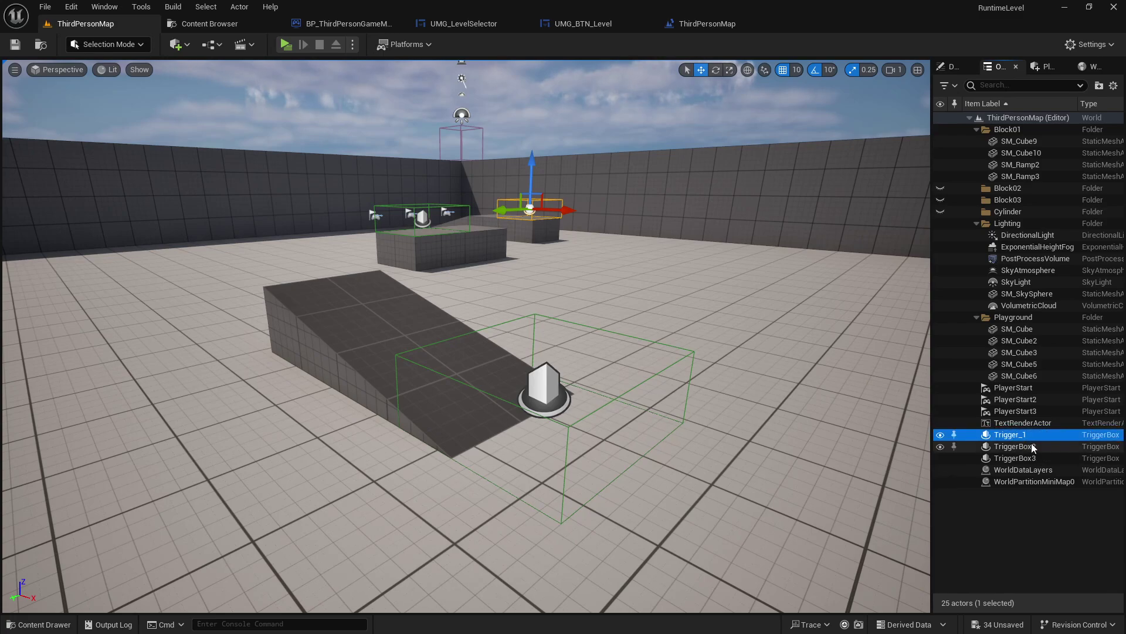
pyautogui.click(1033, 448)
pyautogui.write('Trigger_2')
pyautogui.press('Return')
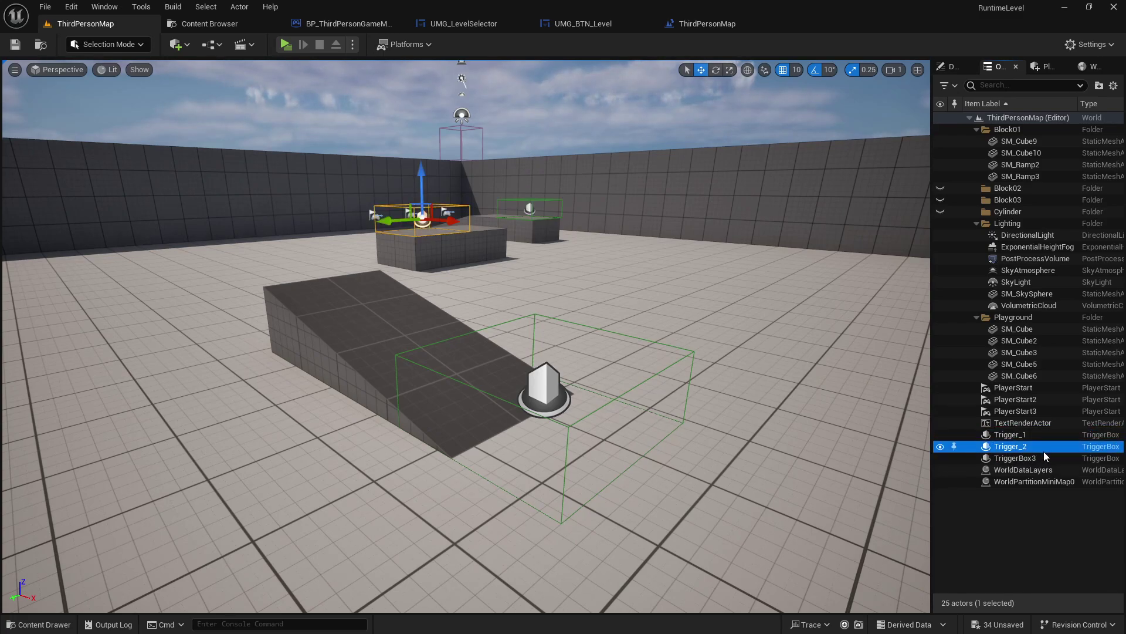
pyautogui.click(1031, 459)
pyautogui.write('Trigger_3')
pyautogui.press('Return')
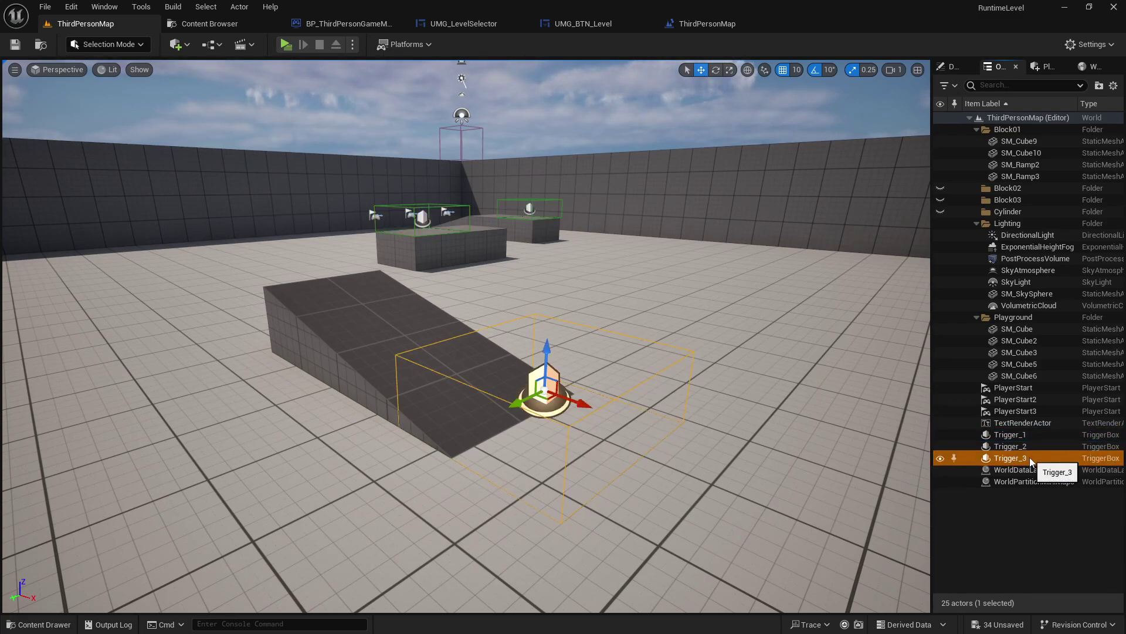
# - Place an Azi Generator at location X 2270, Y 1980, Z -20
pyautogui.click(1037, 72)
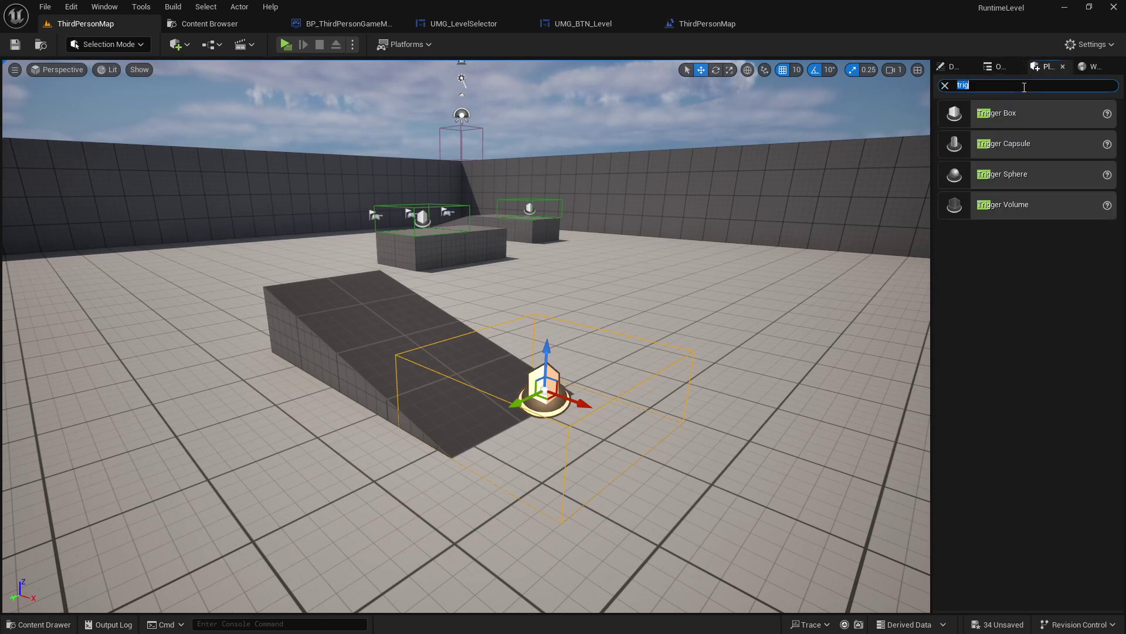
pyautogui.write('ene')
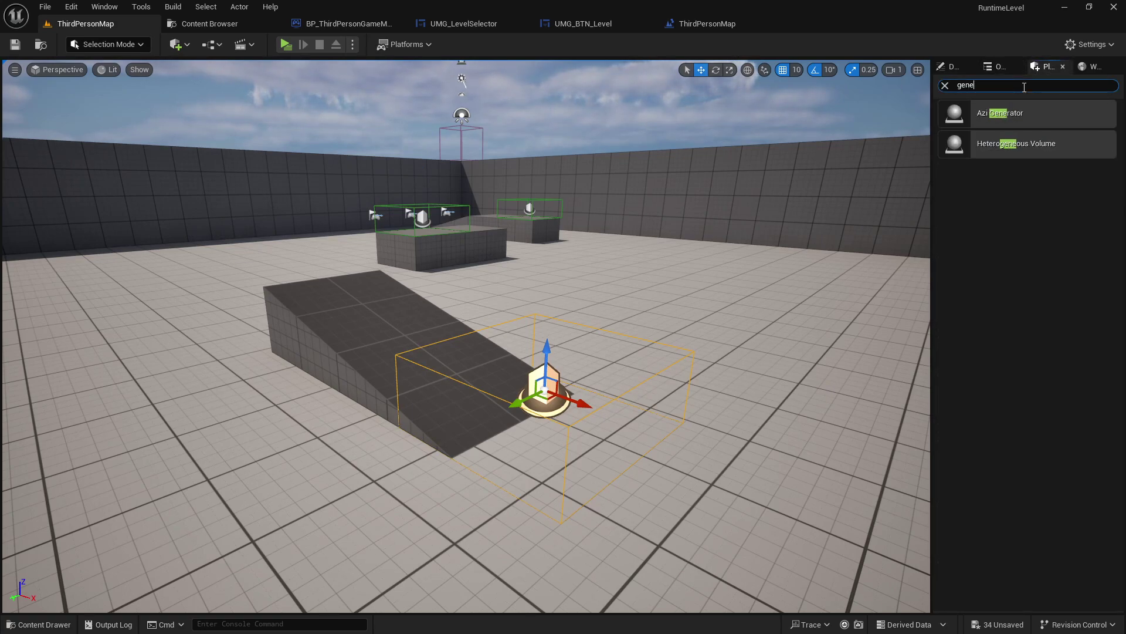
pyautogui.moveTo(1000, 113); pyautogui.dragTo(544, 419)
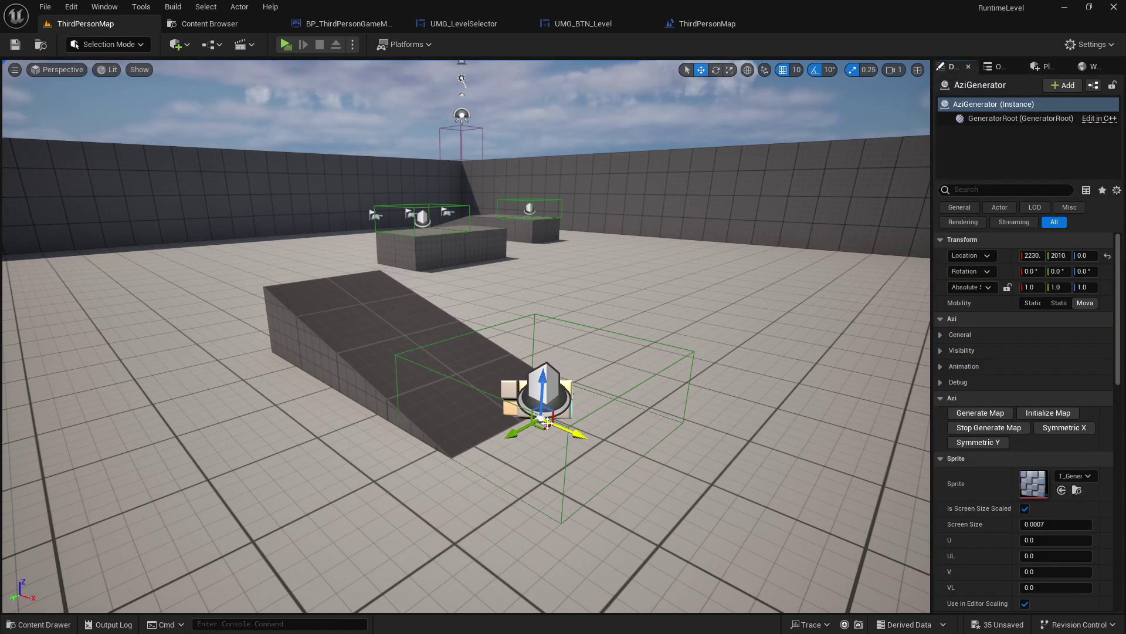
pyautogui.click(1033, 256)
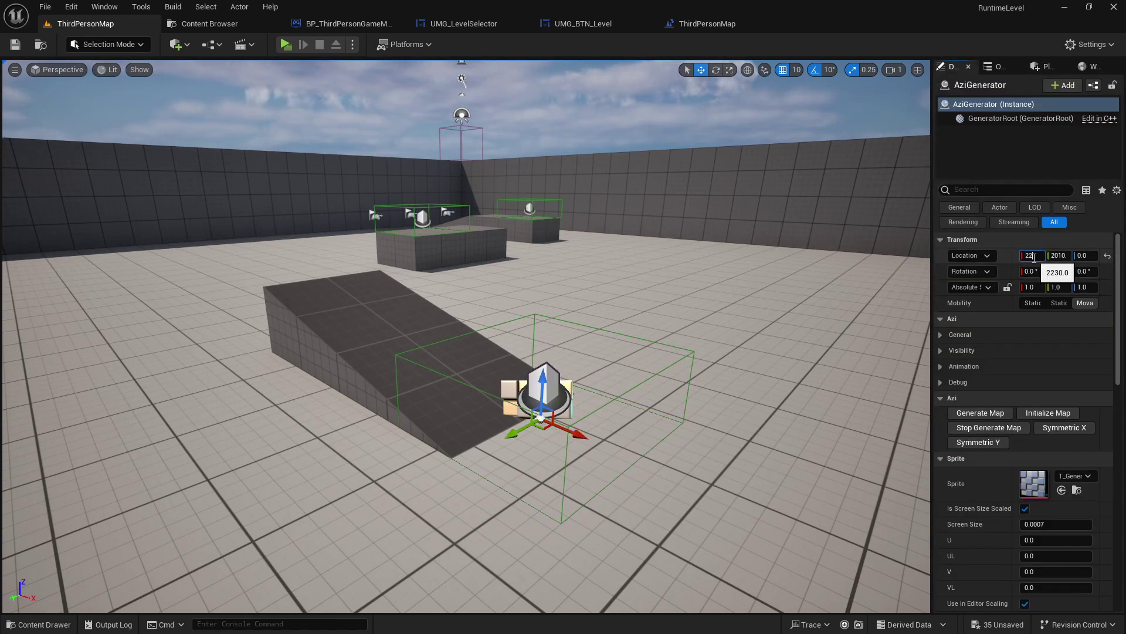
pyautogui.press('Tab')
pyautogui.write('1980')
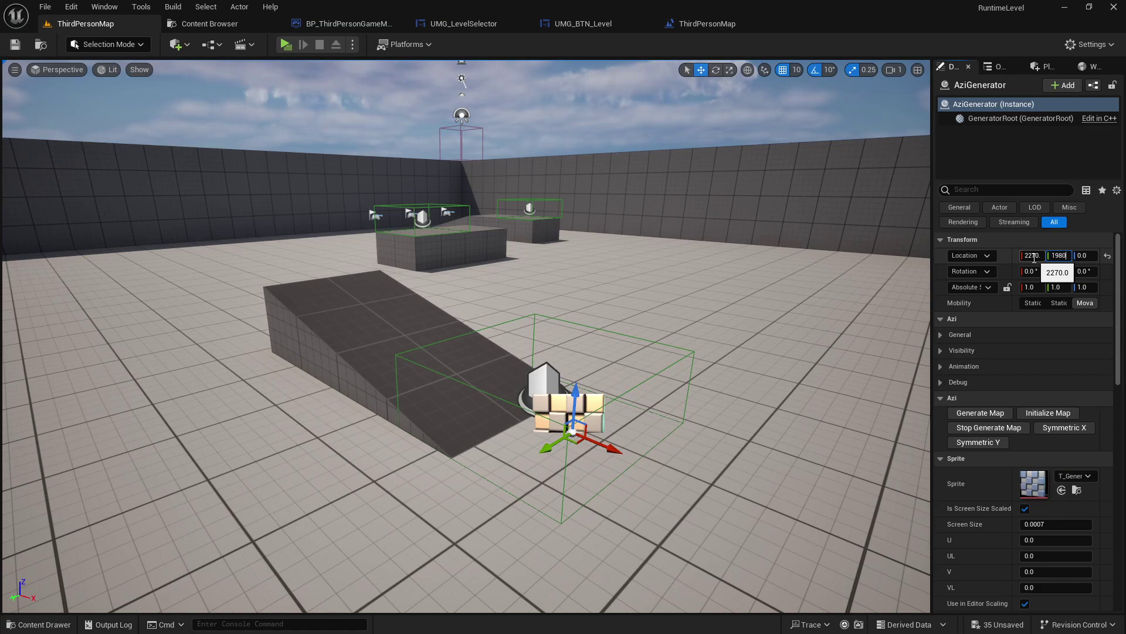
pyautogui.press('Tab')
pyautogui.write('-')
pyautogui.press('Return')
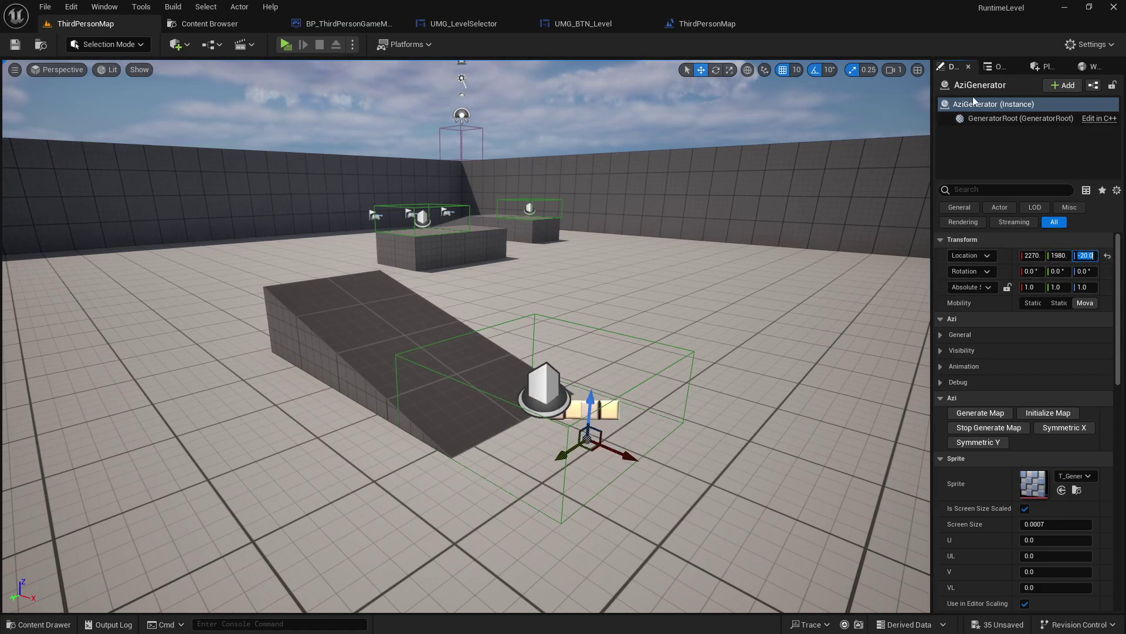
# - Duplicate the generator and position the copy at X 1270, Y 1590, Z 80
pyautogui.keyDown('alt'); pyautogui.keyDown('shift'); pyautogui.moveTo(590, 450); pyautogui.dragTo(600, 321); pyautogui.keyUp('shift'); pyautogui.keyUp('alt')
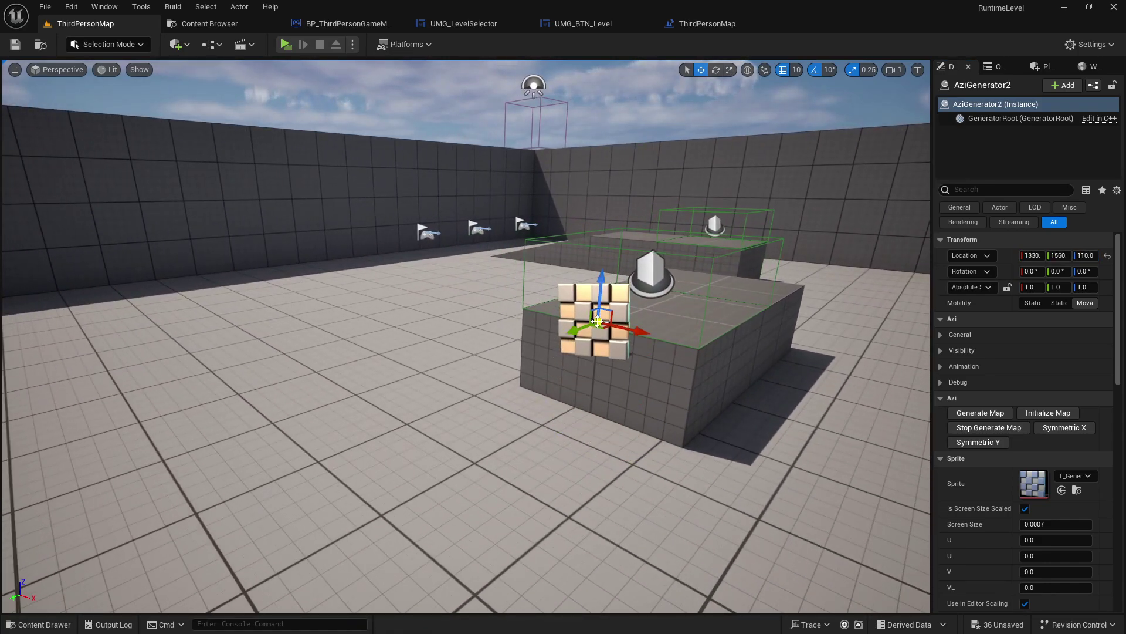
pyautogui.hotkey('ctrl', 'z')
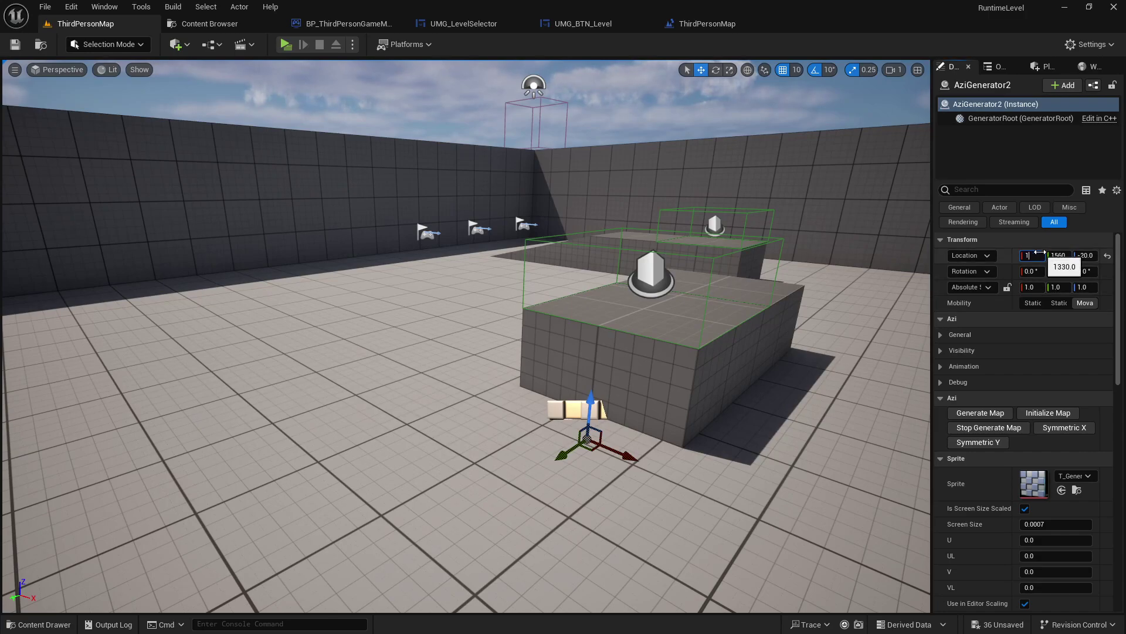
pyautogui.write('27')
pyautogui.press('Tab')
pyautogui.write('1')
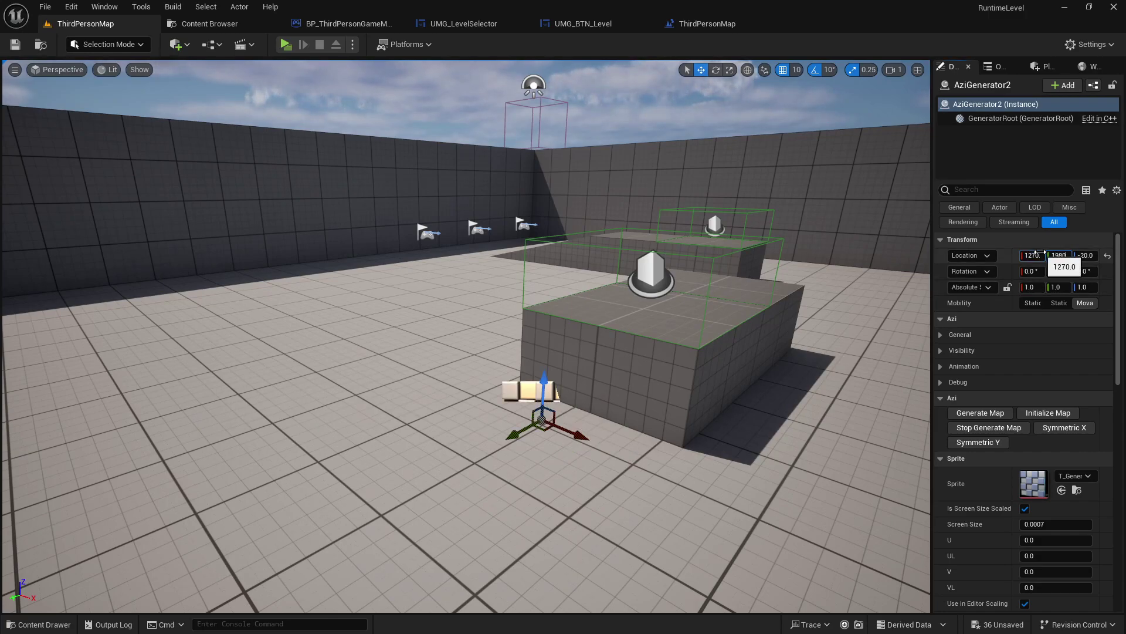
pyautogui.press('Tab')
pyautogui.press('Return')
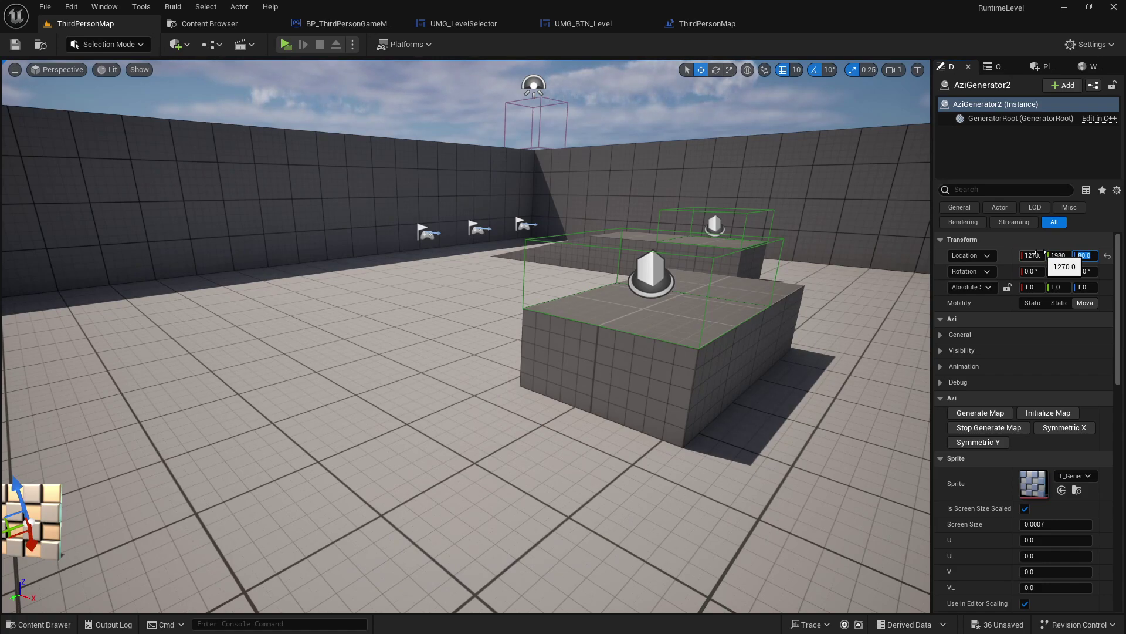
pyautogui.click(1048, 255)
pyautogui.write('15')
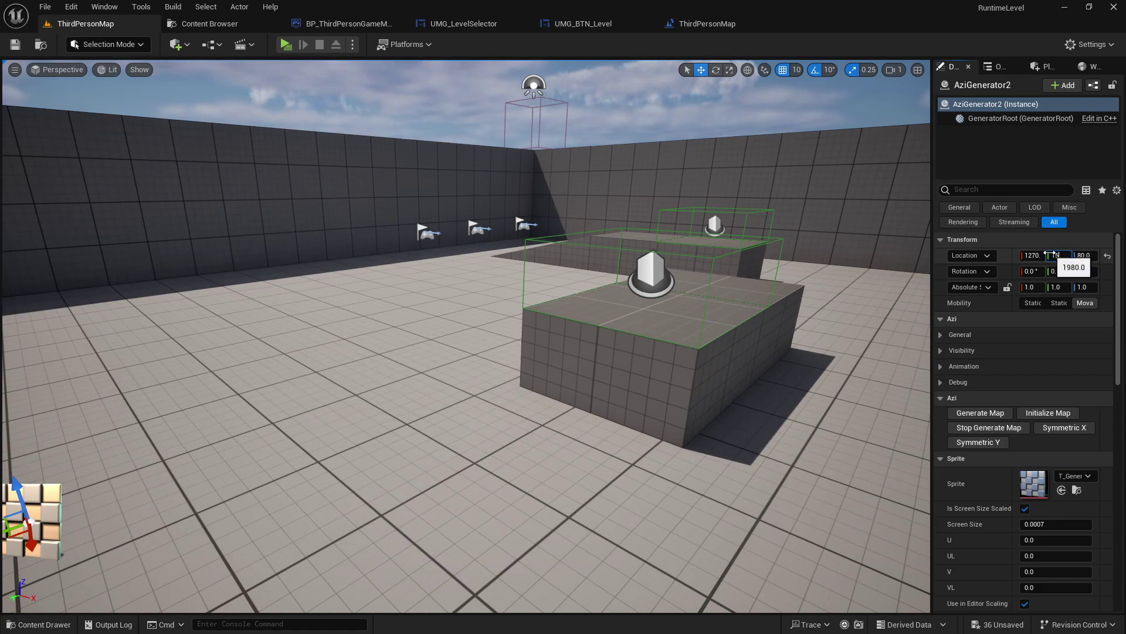
pyautogui.write('90')
pyautogui.press('Return')
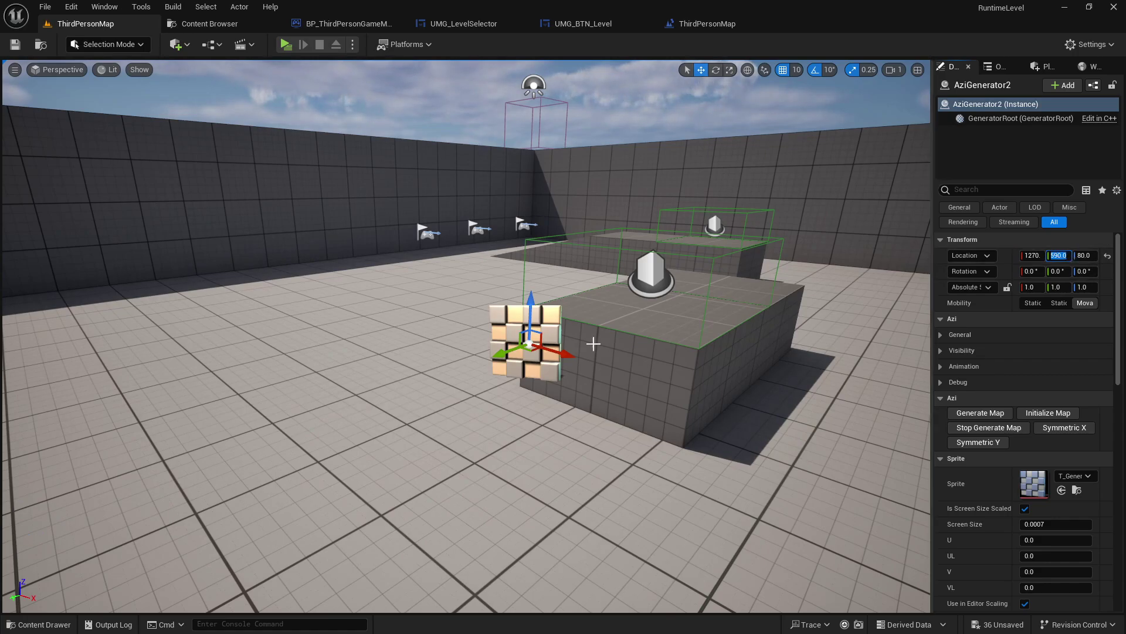
# - Duplicate a third generator and position it at X 1270, Y 590
pyautogui.keyDown('alt'); pyautogui.keyDown('shift'); pyautogui.moveTo(533, 350); pyautogui.dragTo(540, 349); pyautogui.keyUp('shift'); pyautogui.keyUp('alt')
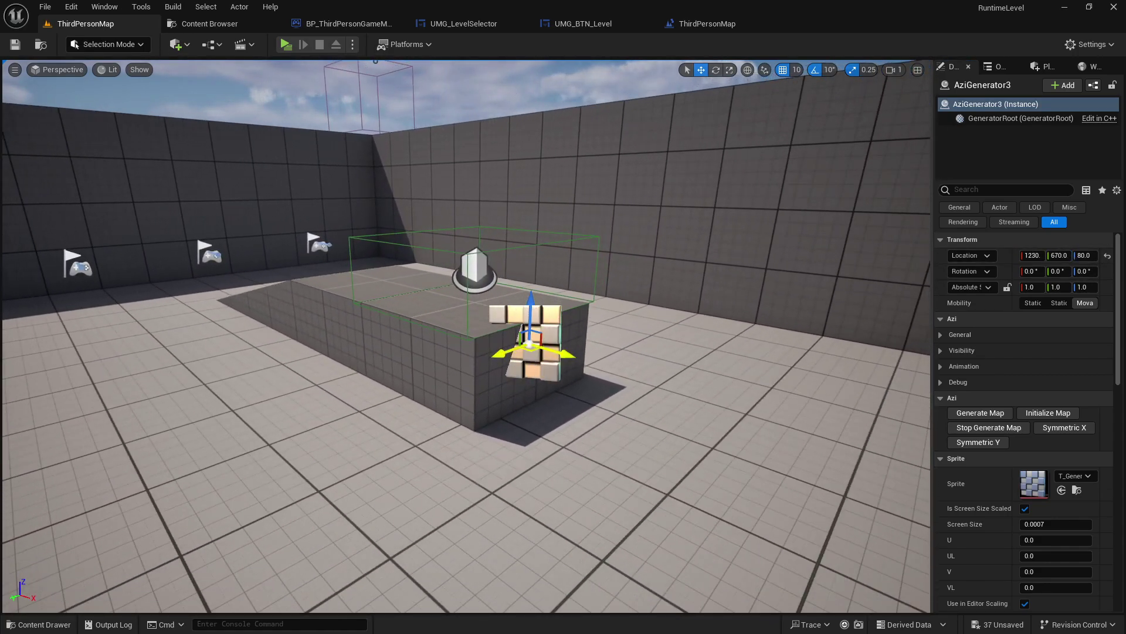
pyautogui.click(1031, 255)
pyautogui.press('Tab')
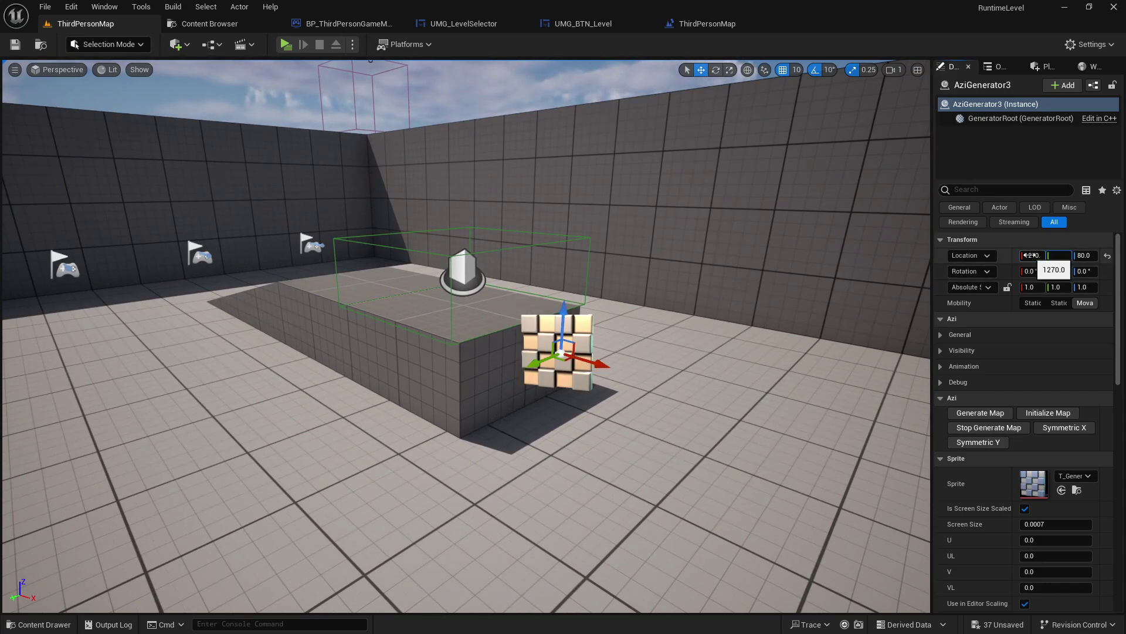
pyautogui.write('590')
pyautogui.press('Return')
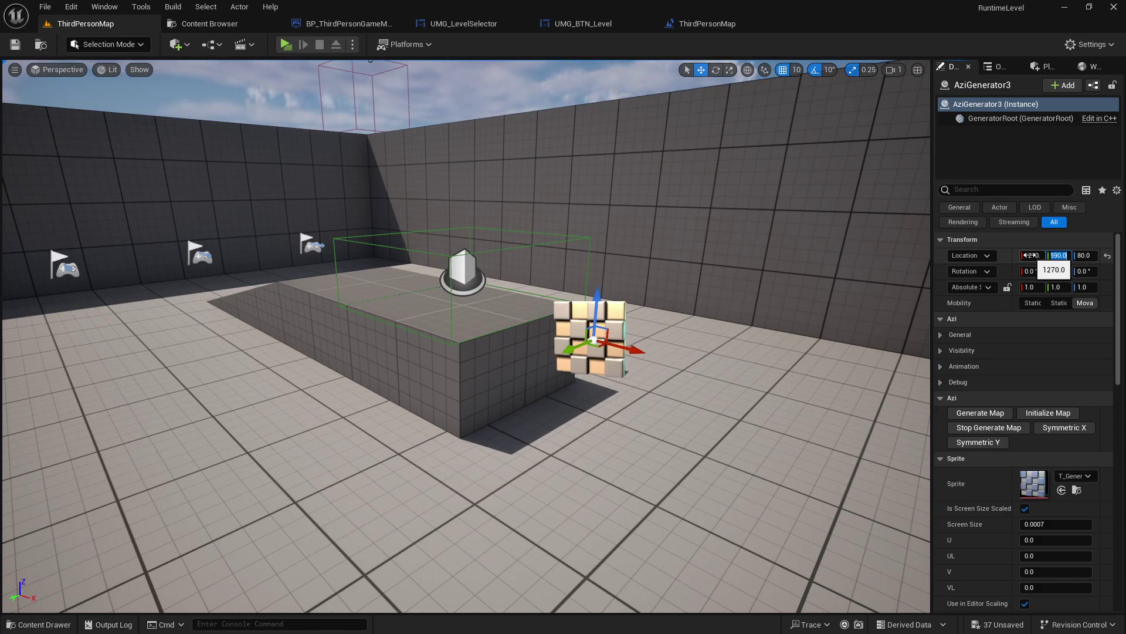
# - In the Outliner, rename the first AziGenerator actor to Generator_1
pyautogui.click(997, 66)
pyautogui.click(1041, 413)
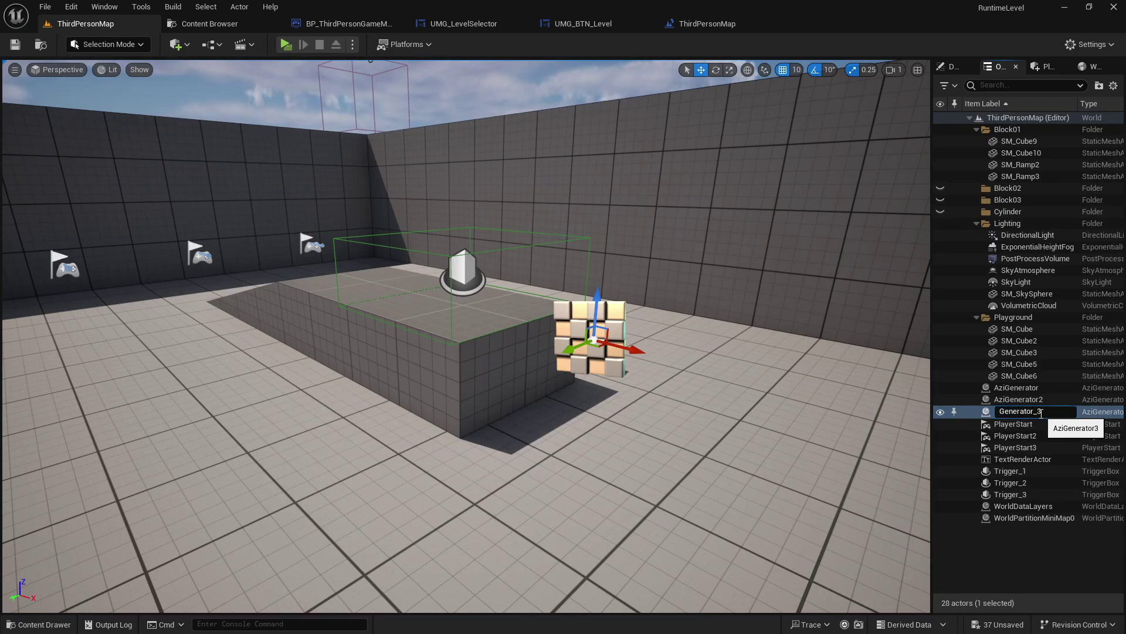
pyautogui.press('Return')
pyautogui.doubleClick(1018, 399)
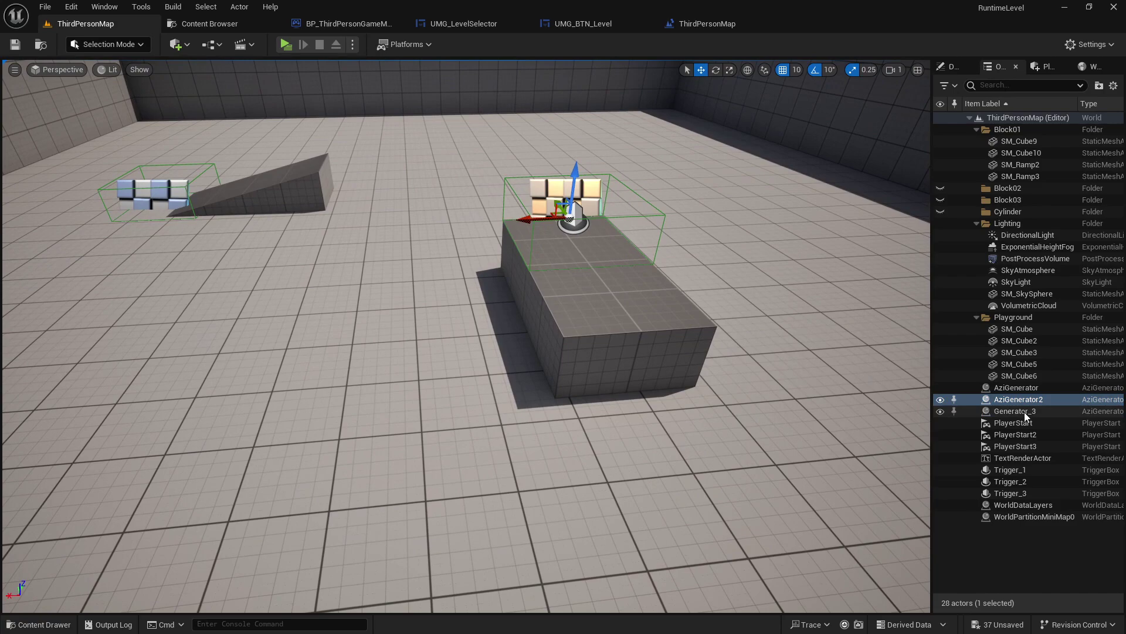
pyautogui.click(1027, 412)
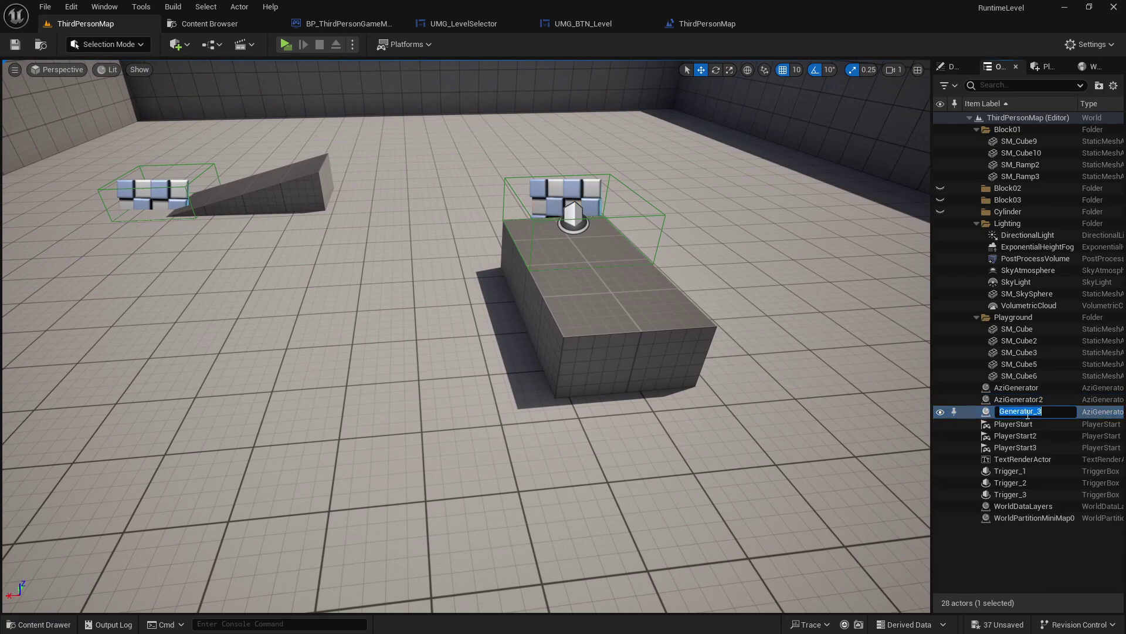
pyautogui.press('BackSpace')
pyautogui.write('1')
pyautogui.press('Return')
# - Rename the remaining generators Generator_2 and Generator_3, then select Trigger_1
pyautogui.click(1032, 400)
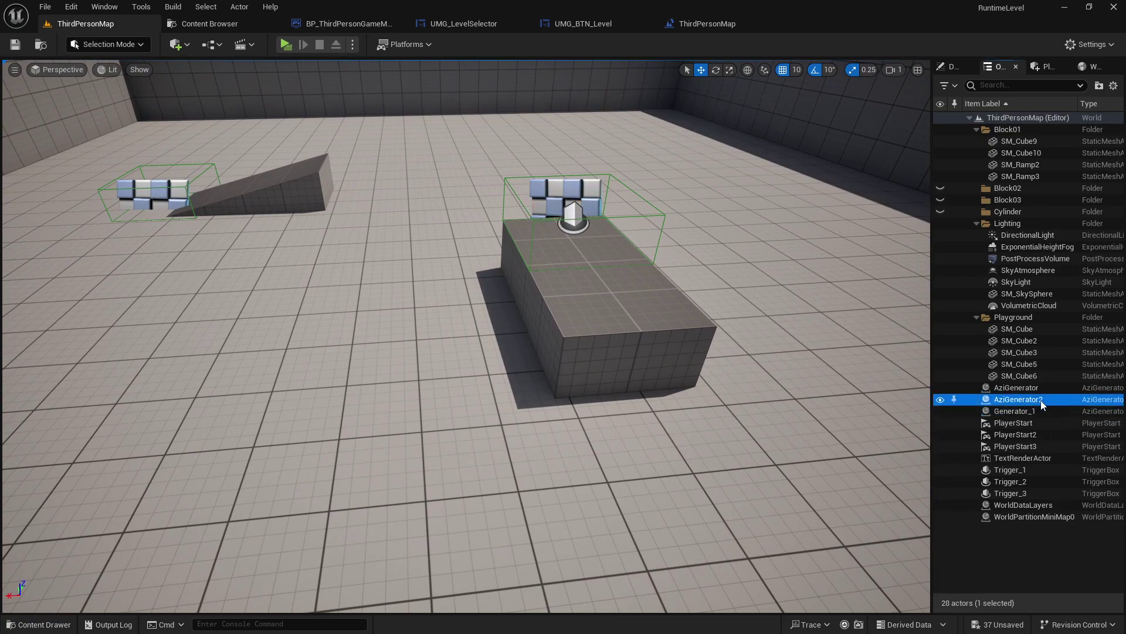
pyautogui.write('Generator_')
pyautogui.write('2')
pyautogui.press('Return')
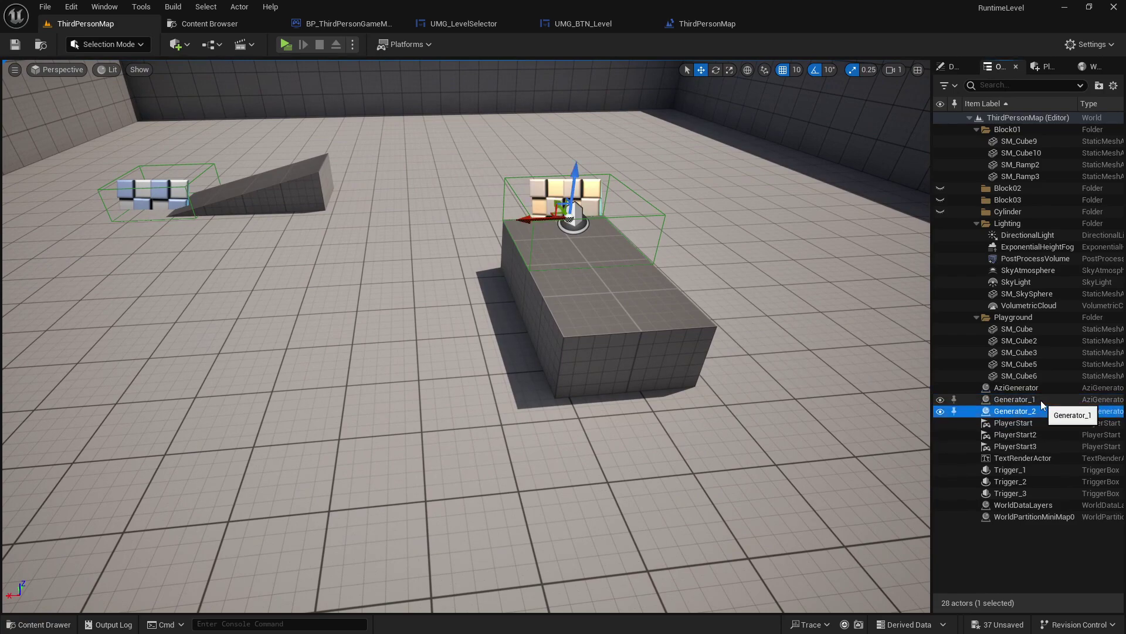
pyautogui.click(1042, 389)
pyautogui.write('Generator_')
pyautogui.write('3')
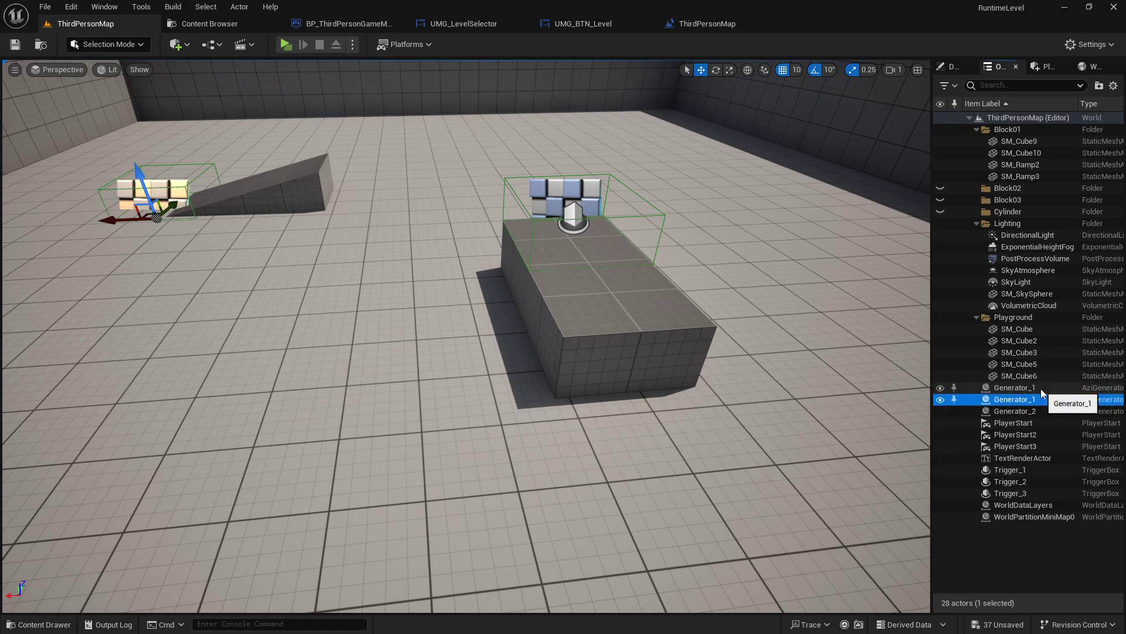
pyautogui.press('Return')
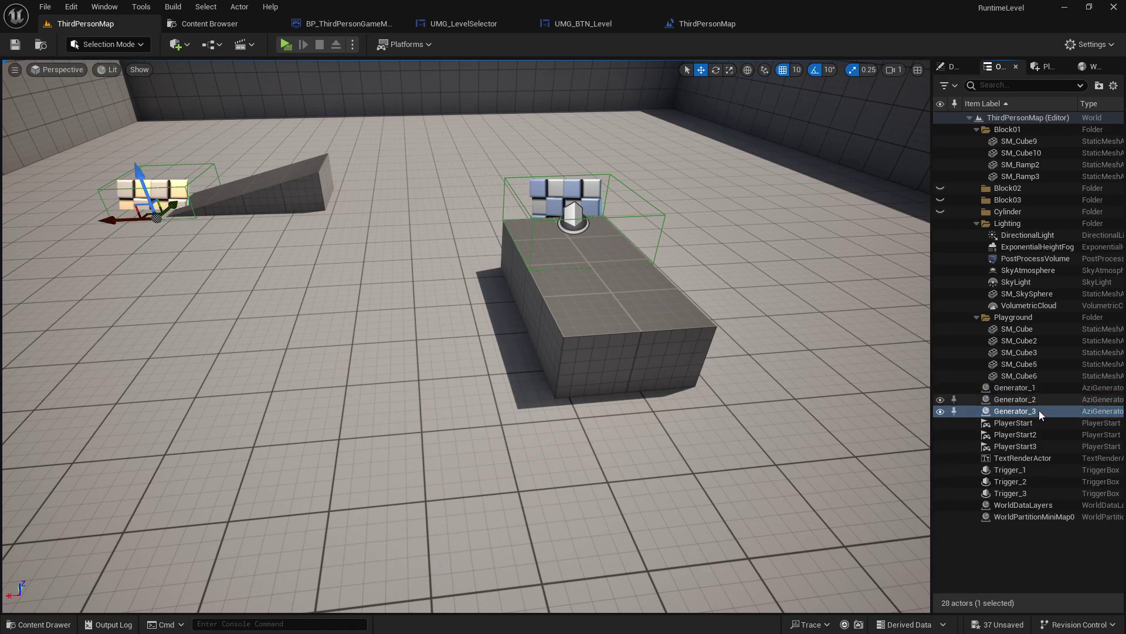
pyautogui.click(1036, 470)
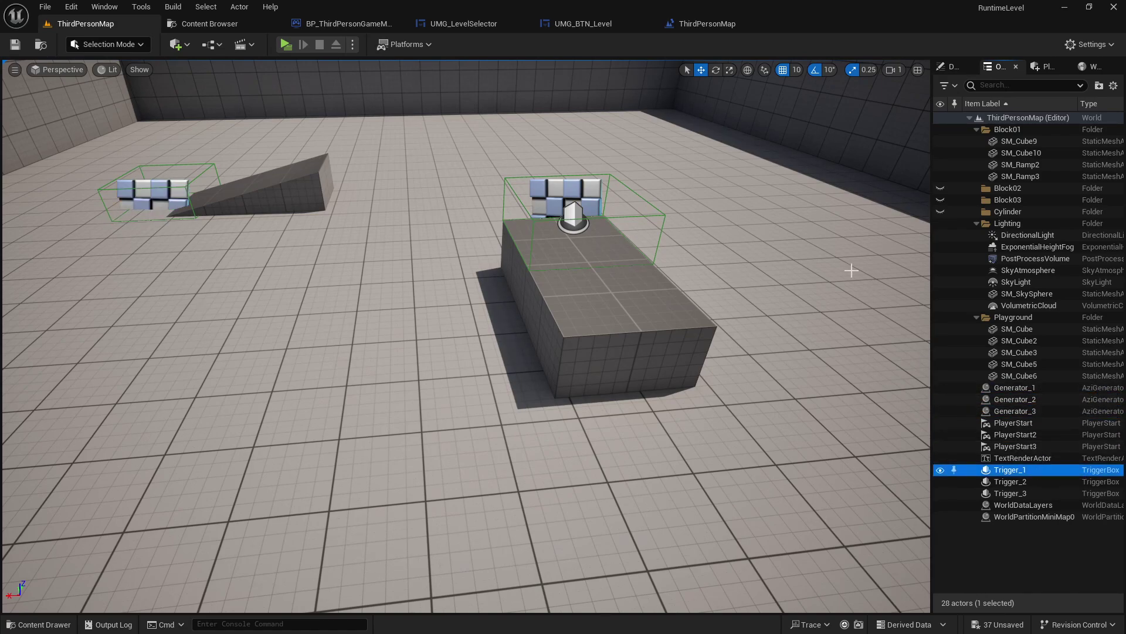
# - In the Level Blueprint, bind Trigger_1's On Actor Begin Overlap, driven by BeginPlay
pyautogui.click(713, 27)
pyautogui.scroll(2, 446, 288)
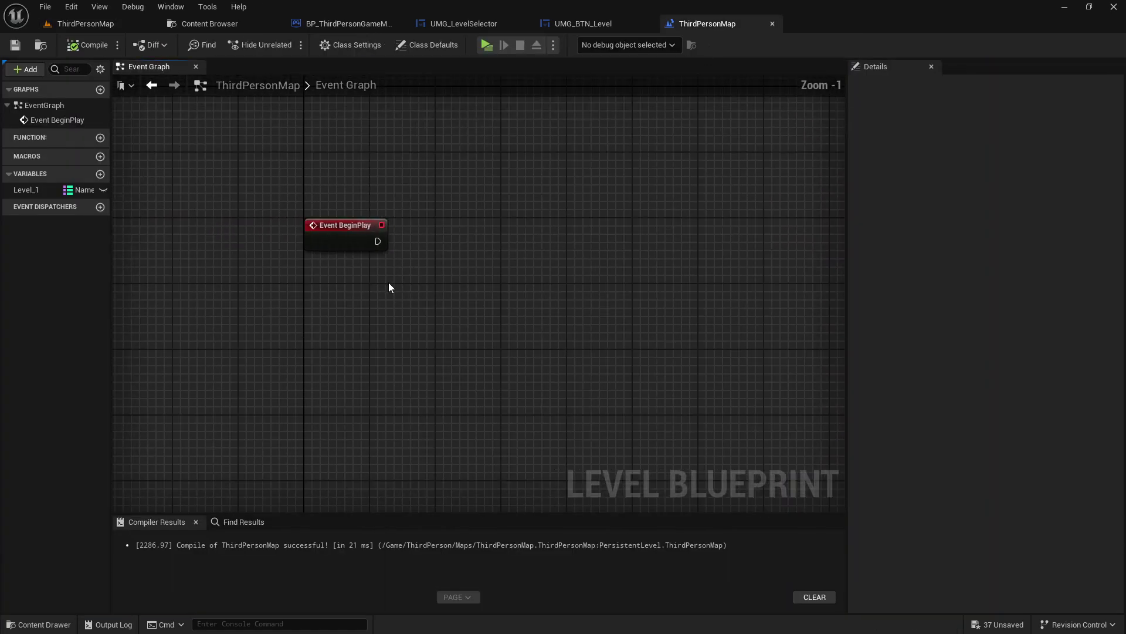
pyautogui.rightClick(389, 283)
pyautogui.click(459, 346)
pyautogui.moveTo(443, 287)
pyautogui.mouseDown()
pyautogui.moveTo(377, 313)
pyautogui.moveTo(473, 286)
pyautogui.mouseUp()
pyautogui.write('bind e')
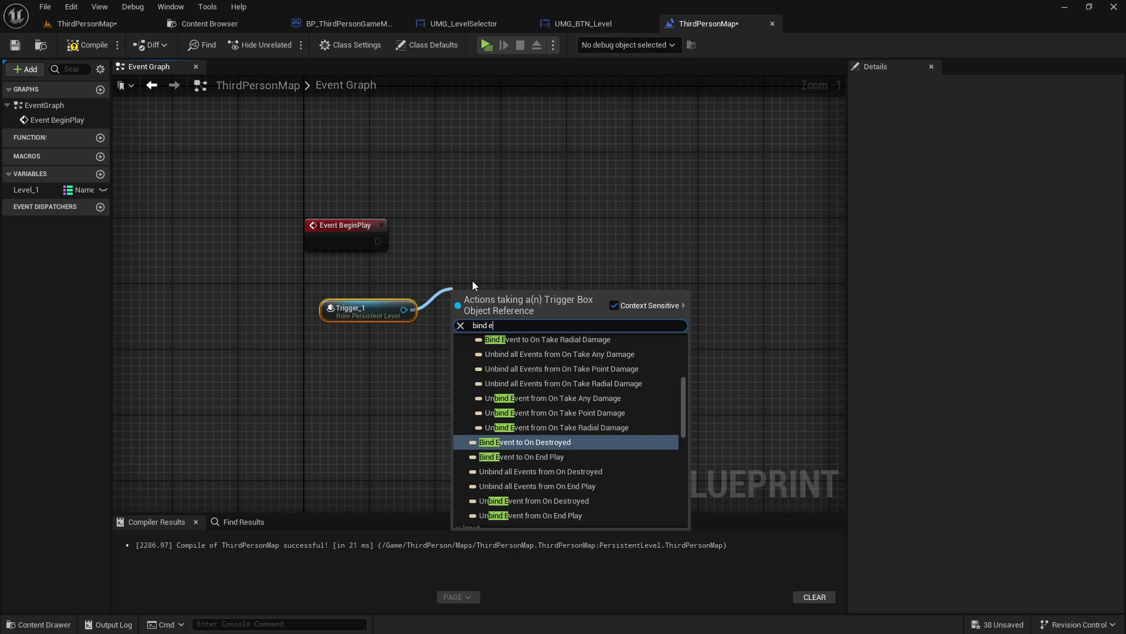
pyautogui.write('vent to ')
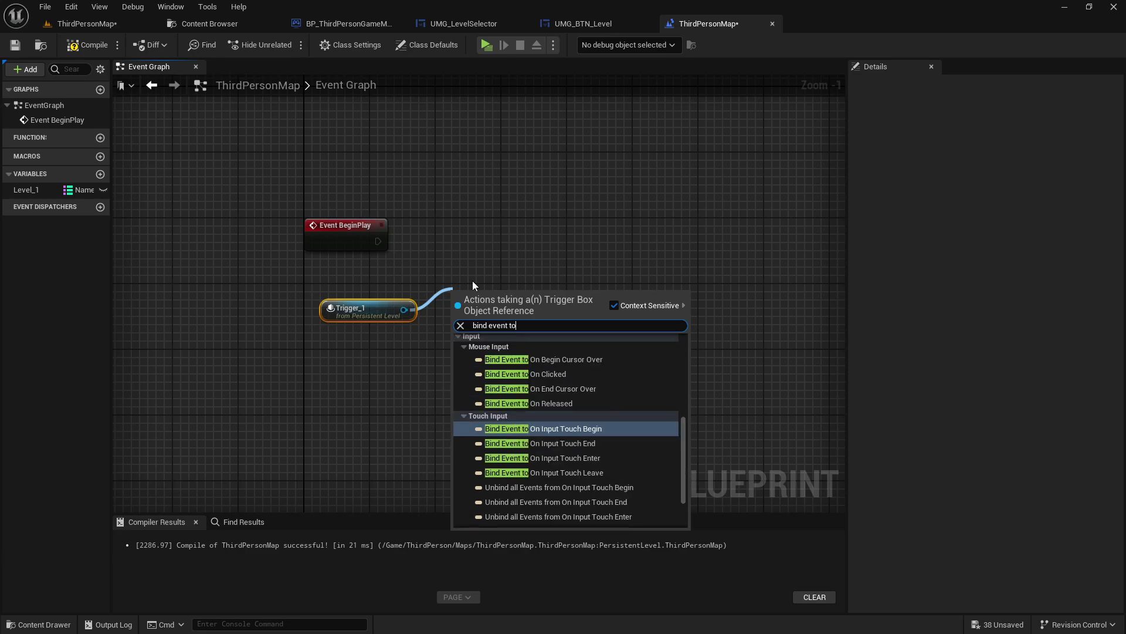
pyautogui.write('a')
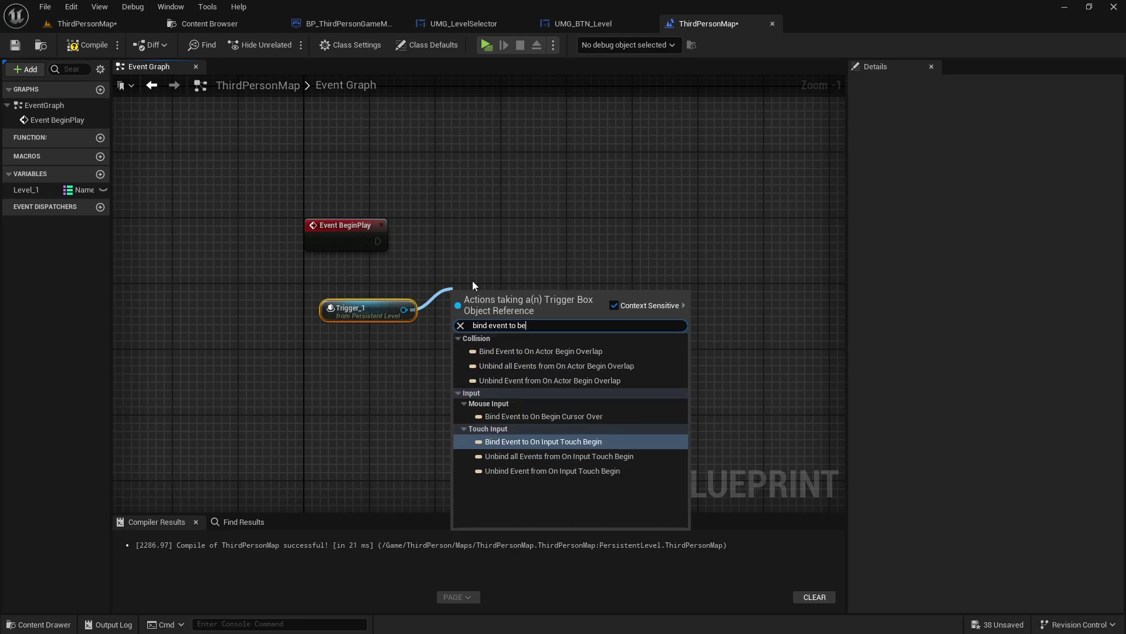
pyautogui.click(526, 354)
pyautogui.moveTo(376, 240)
pyautogui.mouseDown()
pyautogui.moveTo(454, 305)
pyautogui.moveTo(505, 251)
pyautogui.mouseUp()
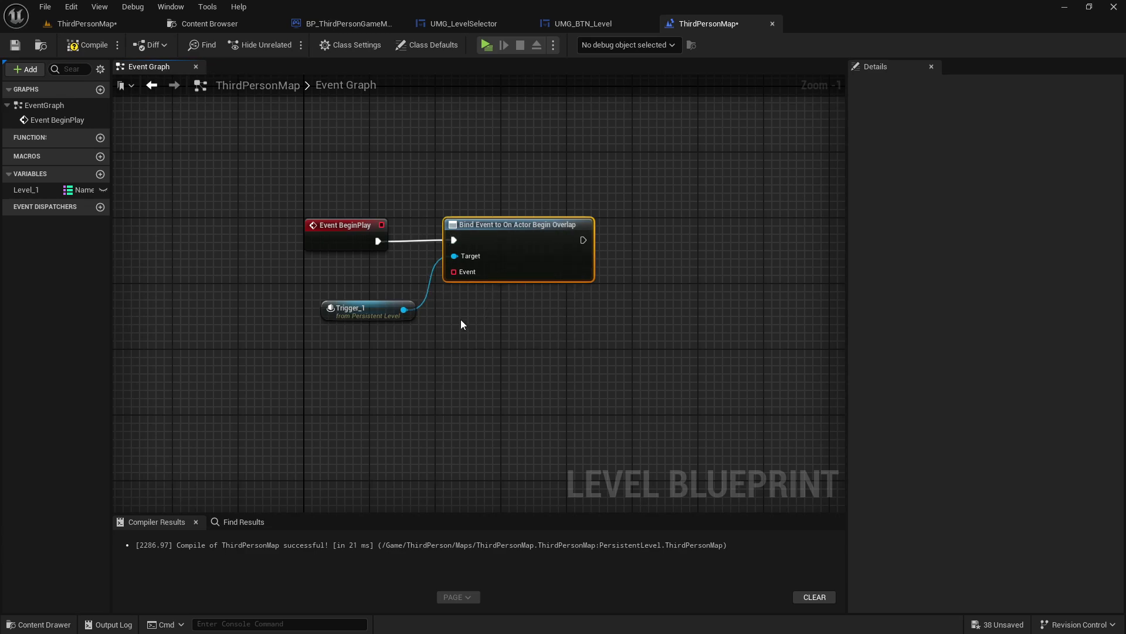
# - Copy the bind event node twice and chain the three bindings in a row
pyautogui.moveTo(758, 258); pyautogui.dragTo(629, 269, button='right')
pyautogui.hotkey('ctrl', 'c')
pyautogui.hotkey('ctrl', 'v')
pyautogui.moveTo(454, 251)
pyautogui.mouseDown()
pyautogui.moveTo(625, 284)
pyautogui.moveTo(630, 237)
pyautogui.mouseUp()
pyautogui.moveTo(658, 253); pyautogui.dragTo(498, 258, button='right')
pyautogui.hotkey('ctrl', 'c')
pyautogui.hotkey('ctrl', 'v')
pyautogui.moveTo(551, 244)
pyautogui.mouseDown()
pyautogui.moveTo(695, 281)
pyautogui.moveTo(753, 279)
pyautogui.moveTo(753, 258)
pyautogui.mouseUp()
pyautogui.moveTo(573, 251); pyautogui.dragTo(678, 252, button='right')
pyautogui.scroll(-1, 211, 193)
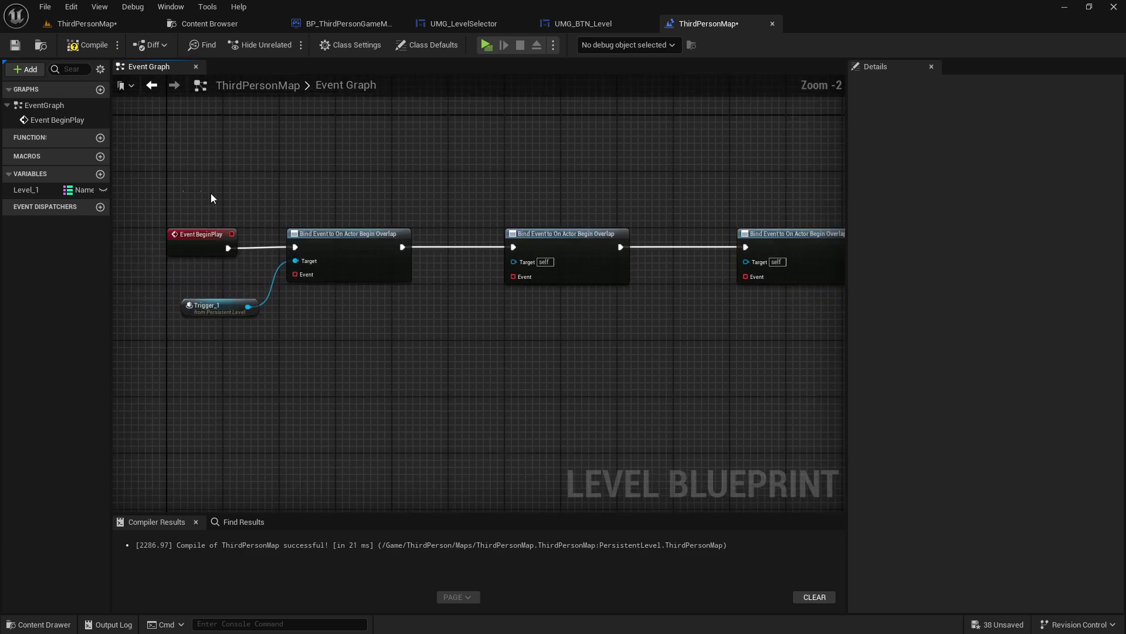
pyautogui.moveTo(212, 194); pyautogui.dragTo(562, 276)
pyautogui.scroll(2, 563, 275)
# - Add a Trigger_2 reference wired into the second binding's Target
pyautogui.click(87, 24)
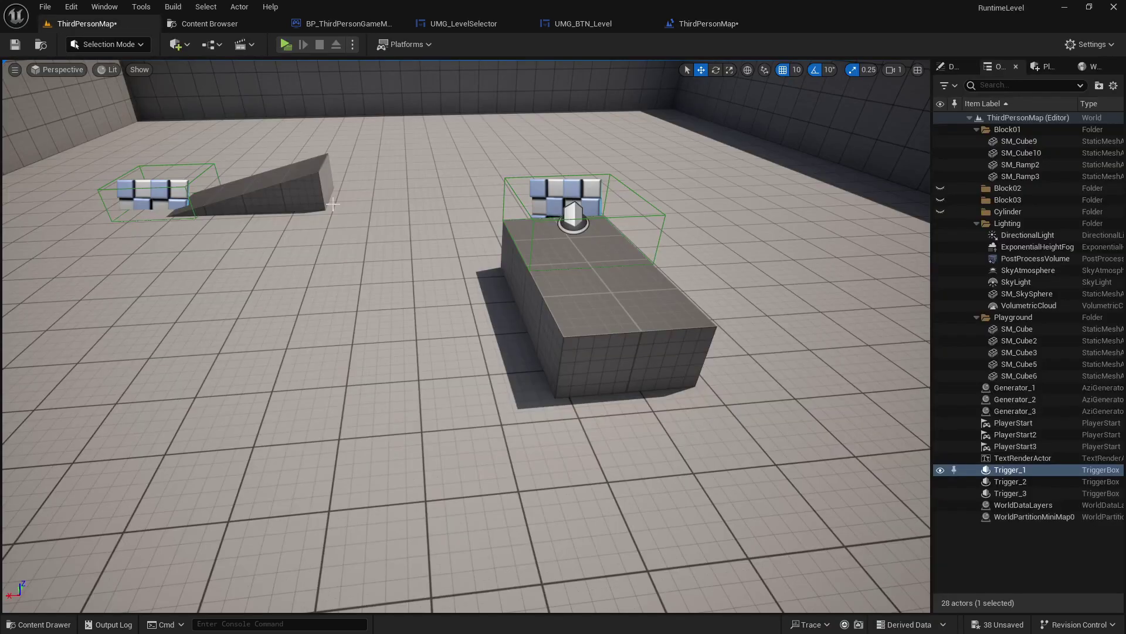
pyautogui.click(1033, 482)
pyautogui.click(660, 19)
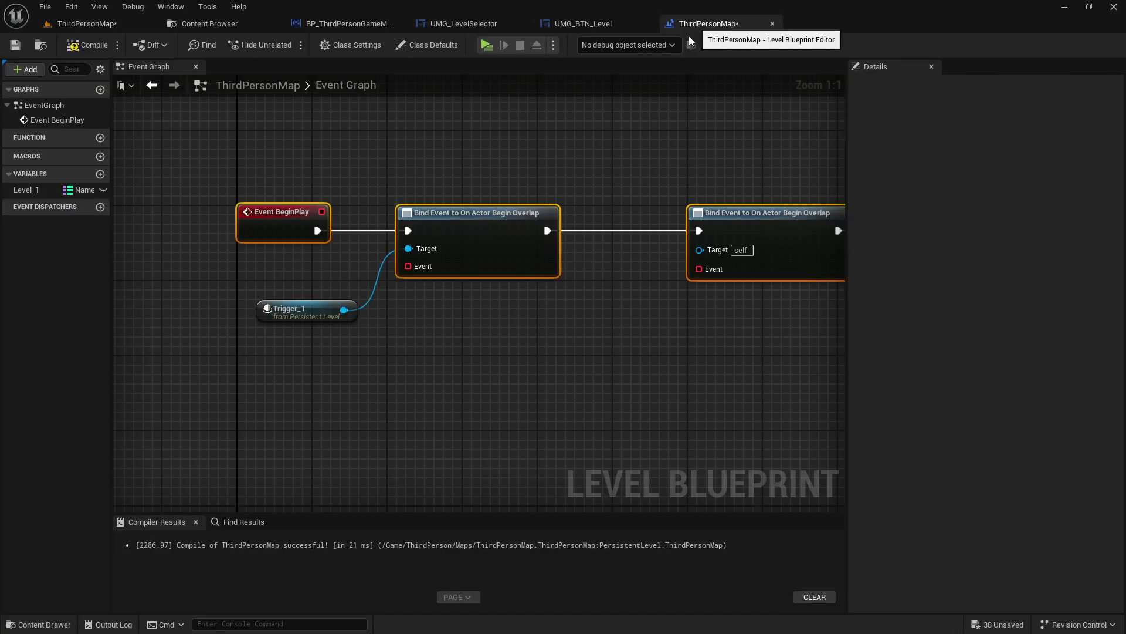
pyautogui.click(700, 378)
pyautogui.moveTo(719, 327); pyautogui.dragTo(699, 250)
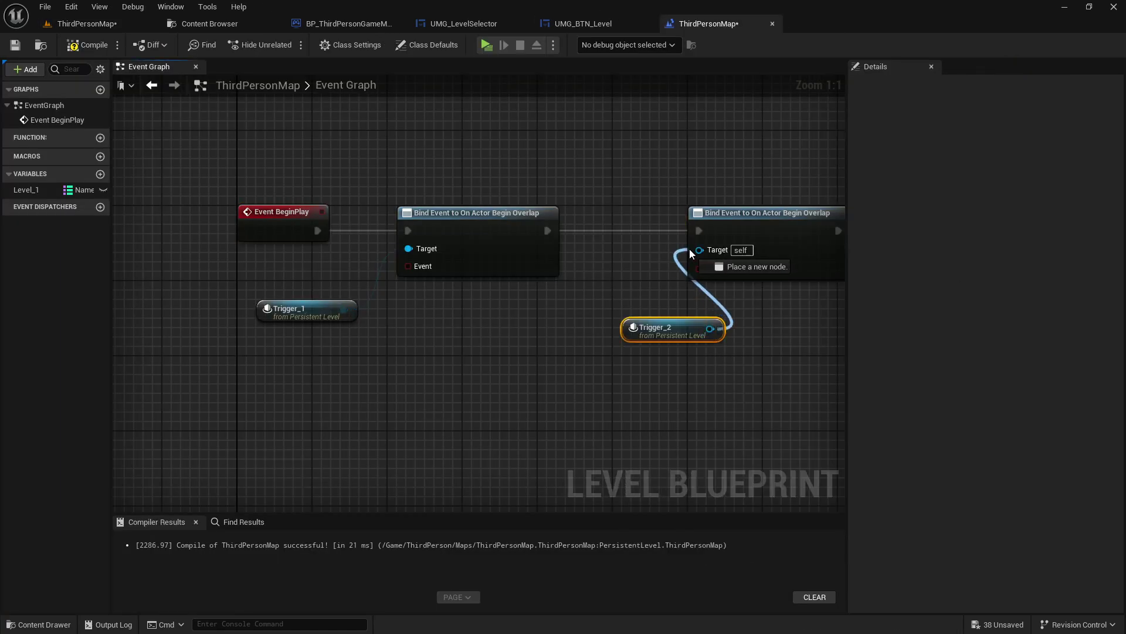
pyautogui.moveTo(654, 327); pyautogui.dragTo(596, 325)
pyautogui.press('Delete')
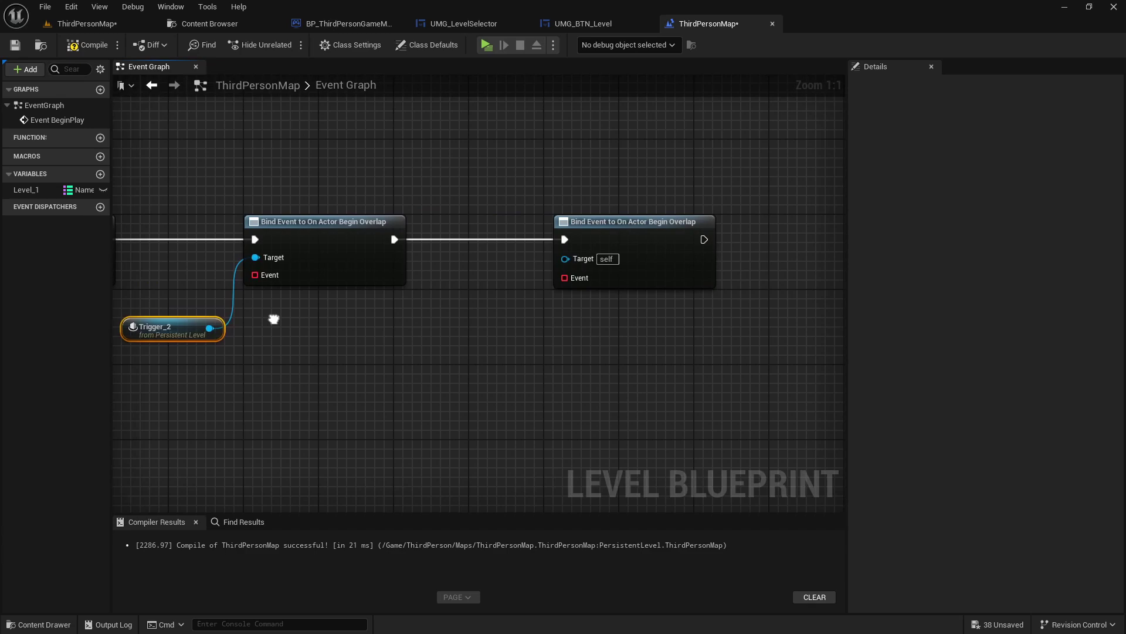
# - Select Trigger_3 in the level and go back to the Level Blueprint graph
pyautogui.click(87, 24)
pyautogui.click(1011, 493)
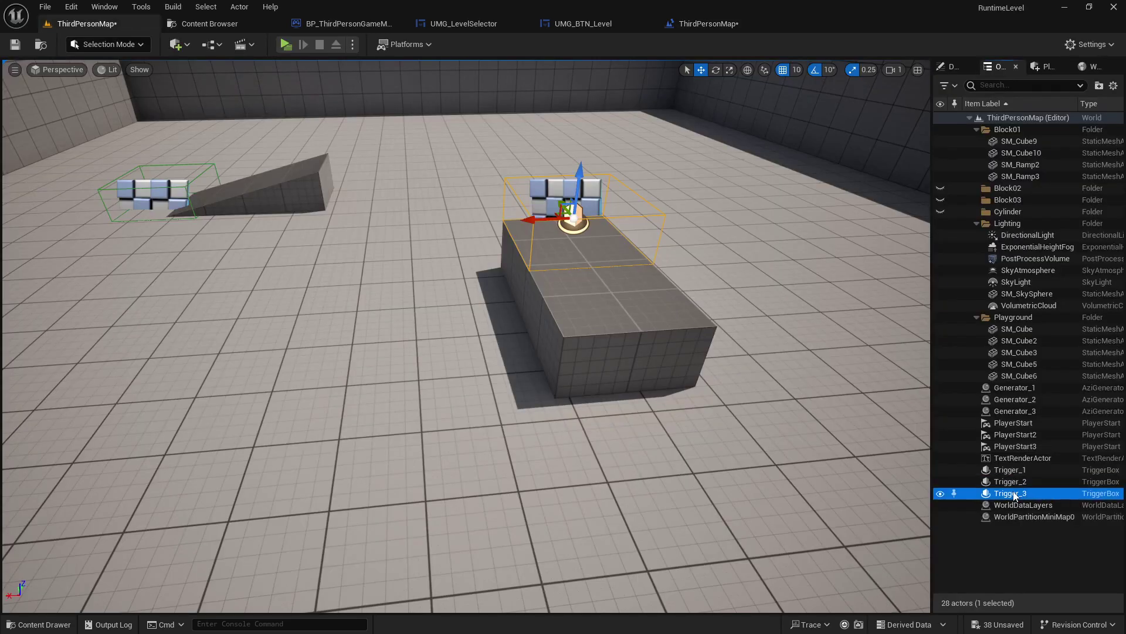
pyautogui.click(709, 23)
pyautogui.rightClick(433, 324)
# - Wire a Trigger_3 reference into the third binding and add custom event GenerateLevel_1
pyautogui.click(502, 378)
pyautogui.moveTo(512, 326)
pyautogui.mouseDown()
pyautogui.moveTo(529, 265)
pyautogui.moveTo(564, 258)
pyautogui.mouseUp()
pyautogui.moveTo(264, 378); pyautogui.dragTo(608, 280, button='right')
pyautogui.moveTo(359, 197); pyautogui.dragTo(305, 308)
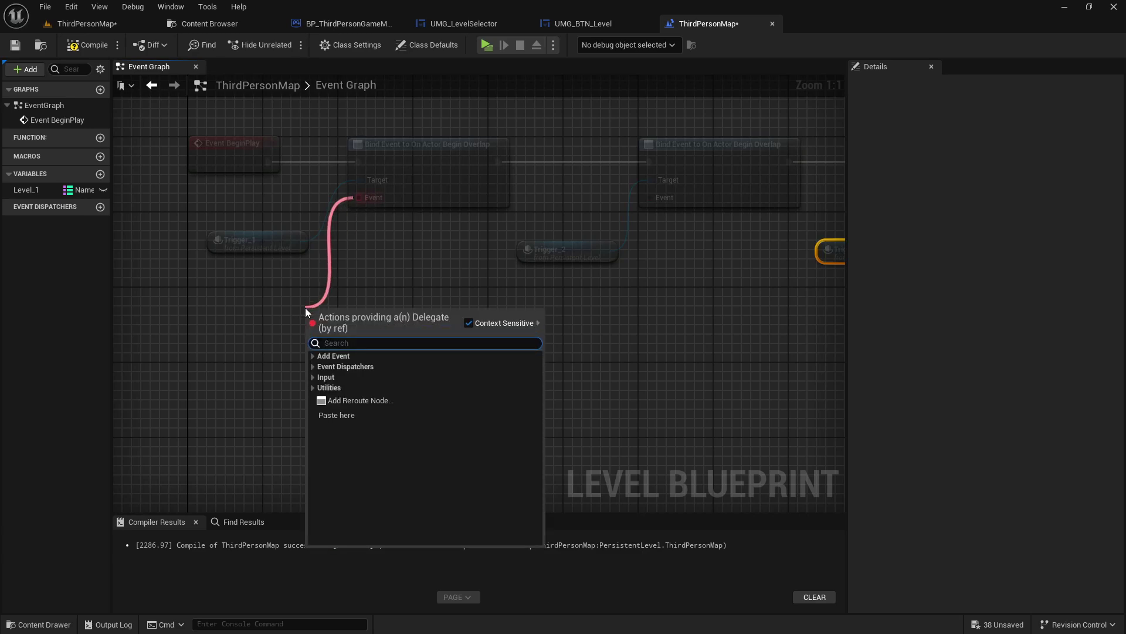
pyautogui.write('add')
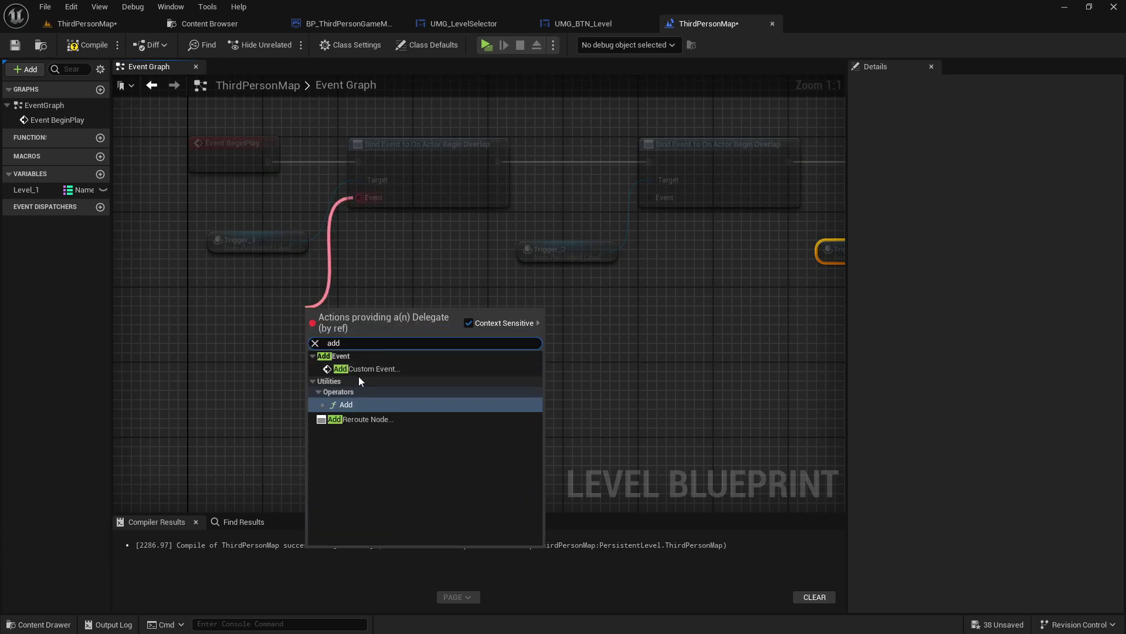
pyautogui.click(358, 368)
pyautogui.write('Generate')
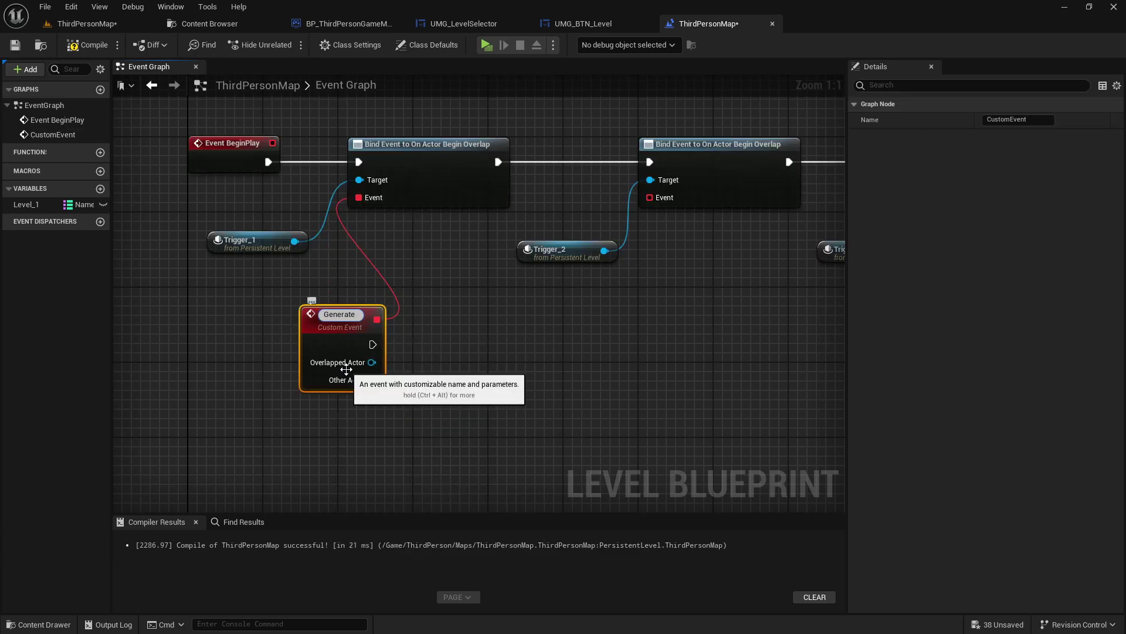
pyautogui.write('Level_1')
pyautogui.press('Return')
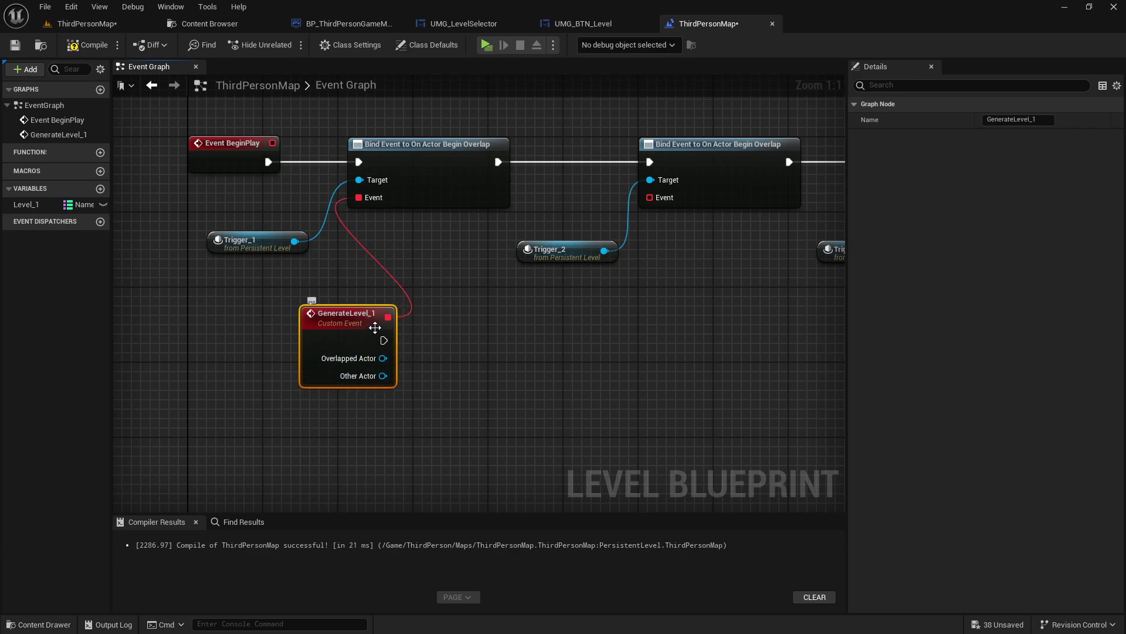
pyautogui.moveTo(372, 327); pyautogui.dragTo(280, 333)
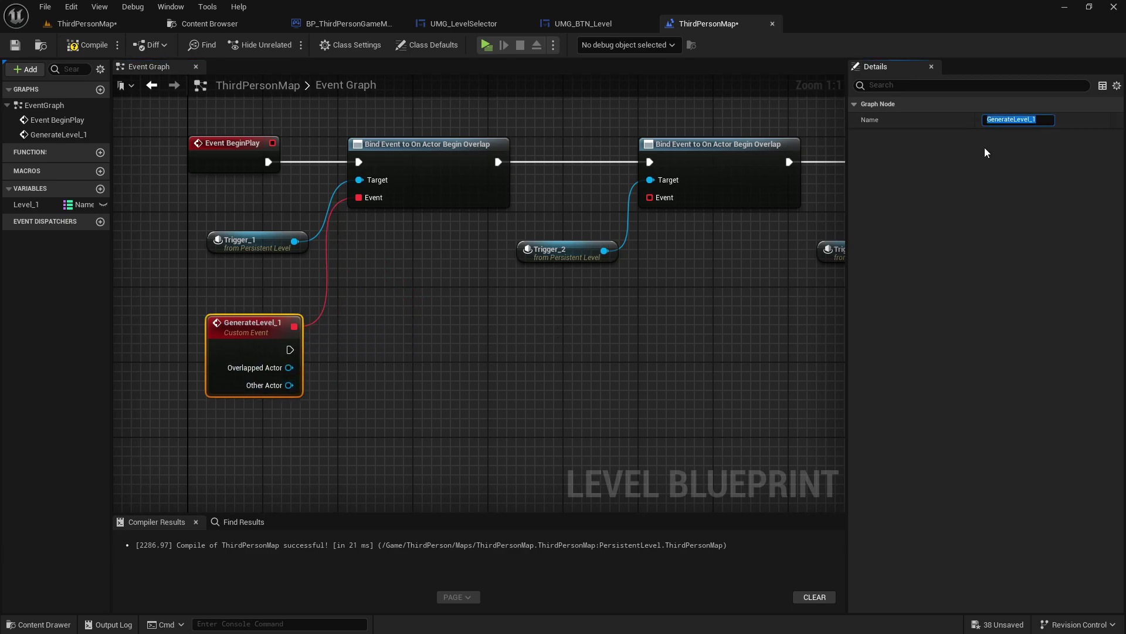
# - Bind the second and third overlaps to custom events GenerateLevel_2 and GenerateLevel_3
pyautogui.moveTo(724, 258); pyautogui.dragTo(576, 250, button='right')
pyautogui.moveTo(503, 189); pyautogui.dragTo(488, 308)
pyautogui.write('custom')
pyautogui.write('add')
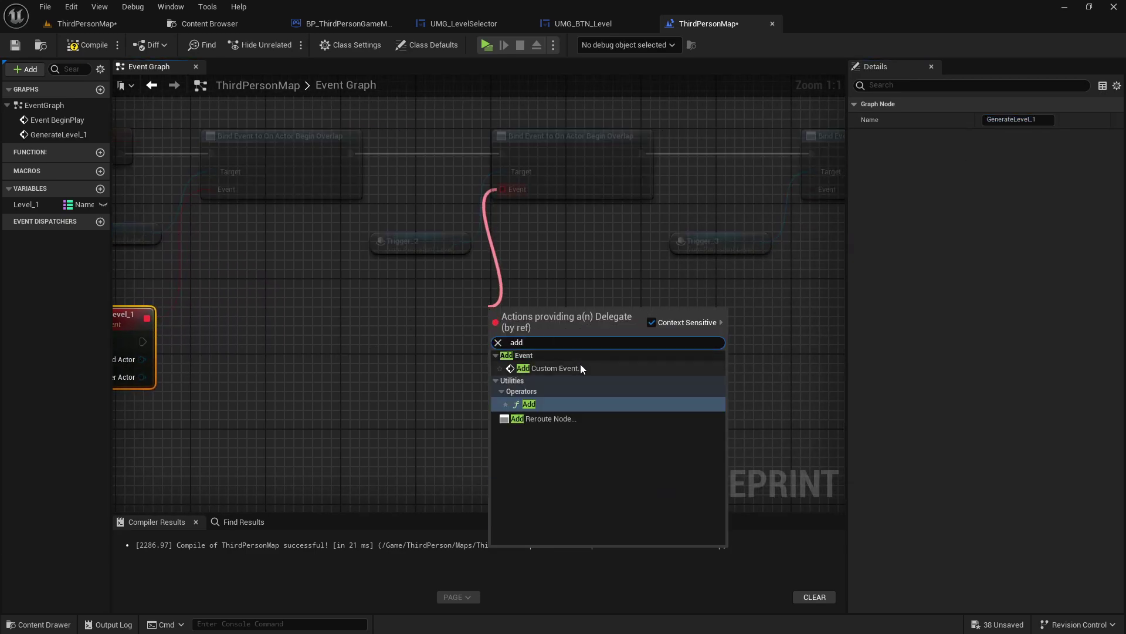
pyautogui.click(579, 364)
pyautogui.write('GenerateLevel_2')
pyautogui.press('Return')
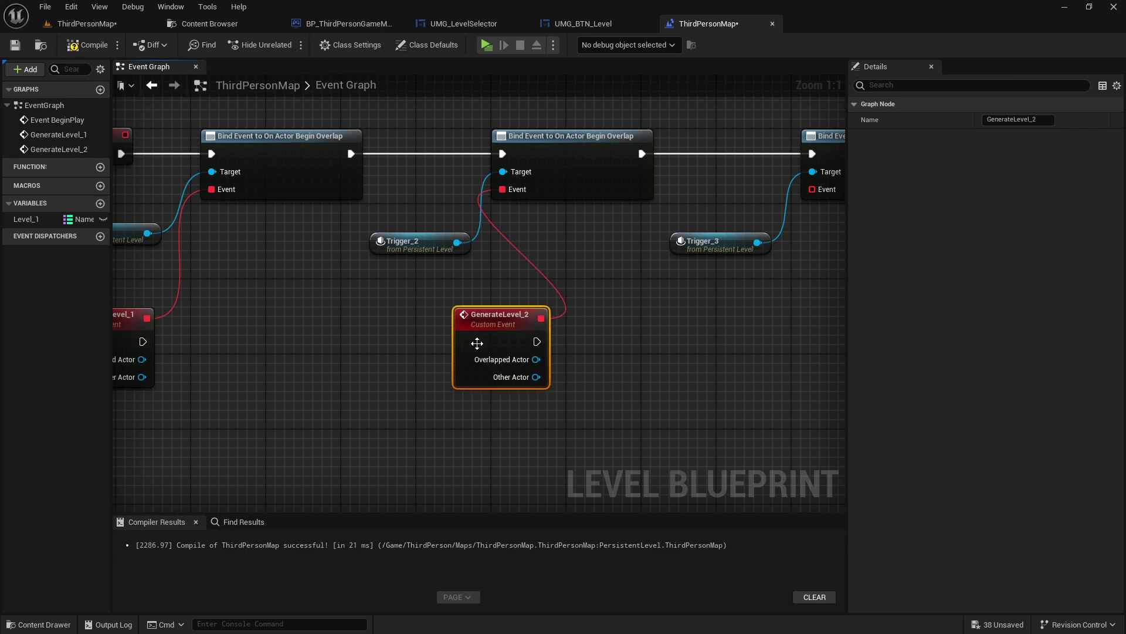
pyautogui.moveTo(477, 343); pyautogui.dragTo(397, 343)
pyautogui.moveTo(610, 312); pyautogui.dragTo(427, 319, button='right')
pyautogui.moveTo(629, 199); pyautogui.dragTo(618, 312)
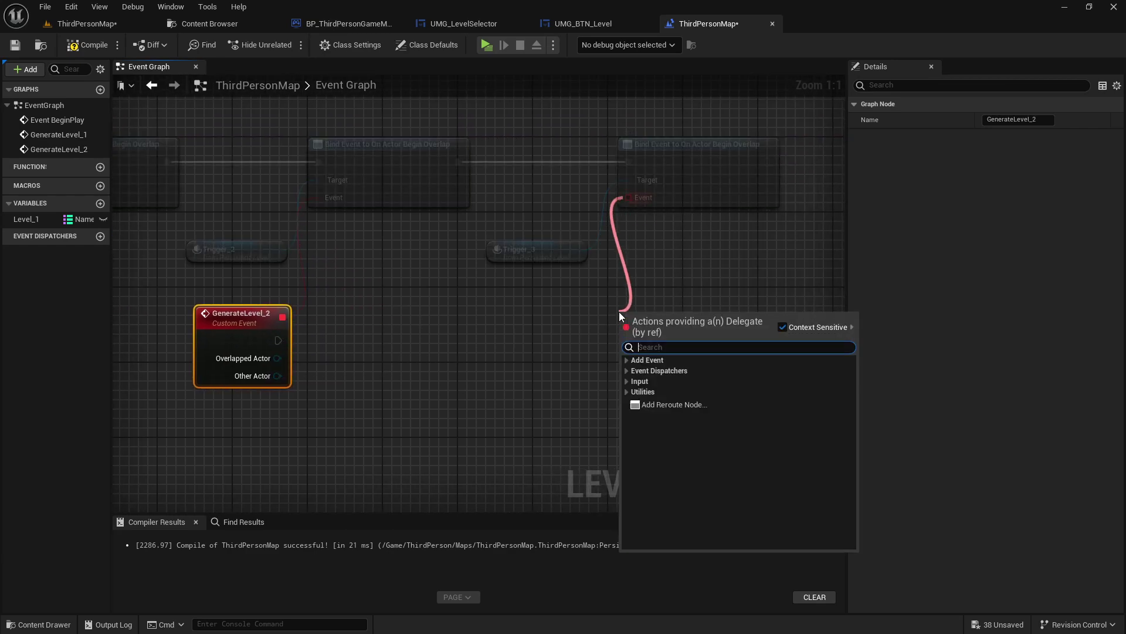
pyautogui.write('add')
pyautogui.click(682, 372)
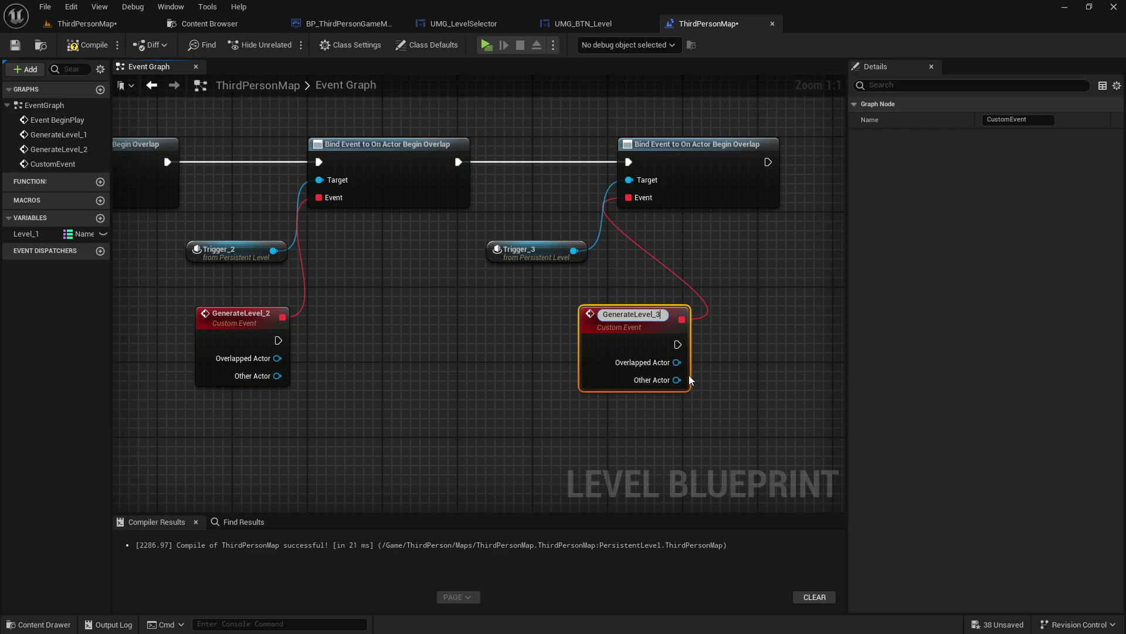
pyautogui.press('Return')
# - Add a Switch Has Authority node after GenerateLevel_1's execution pin
pyautogui.click(477, 382)
pyautogui.moveTo(463, 364); pyautogui.dragTo(845, 288, button='right')
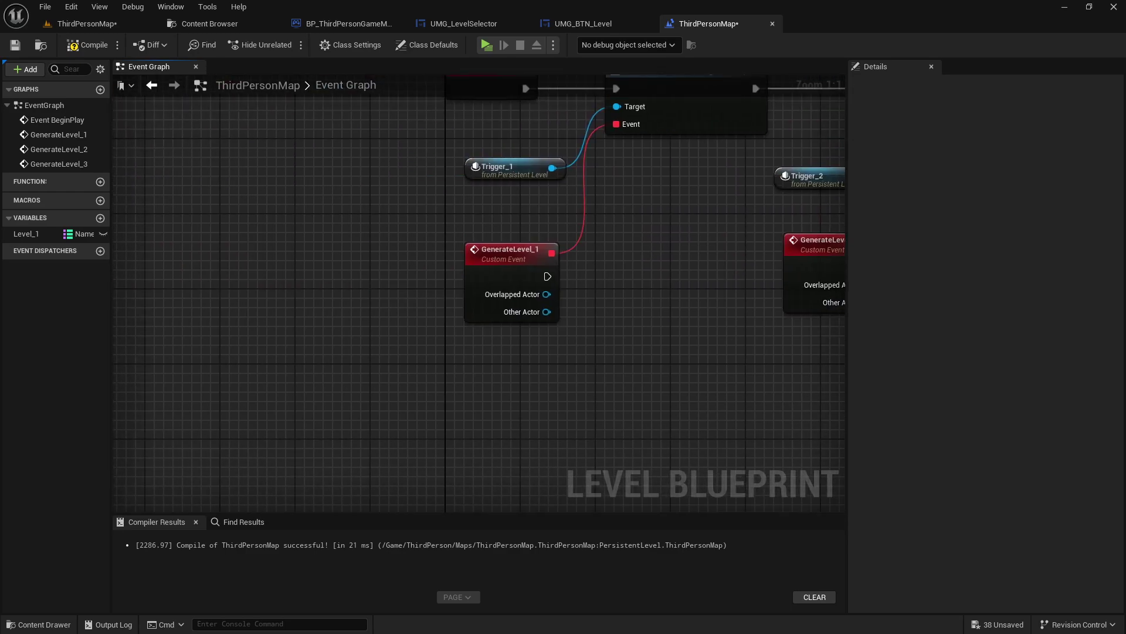
pyautogui.moveTo(341, 272); pyautogui.dragTo(395, 275)
pyautogui.write('sw')
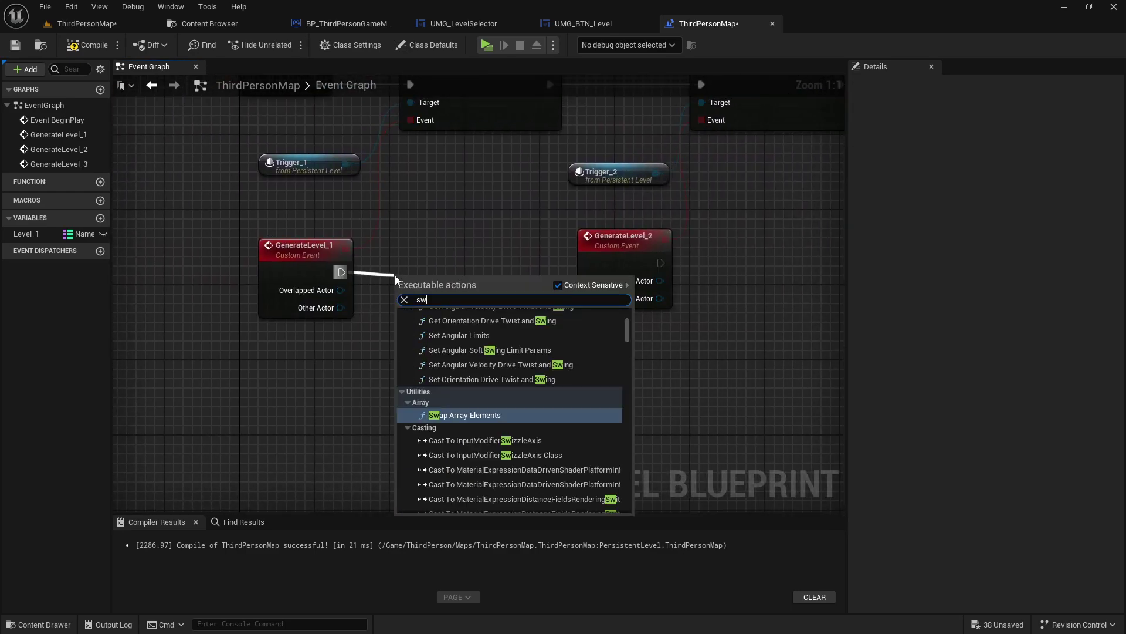
pyautogui.write('it')
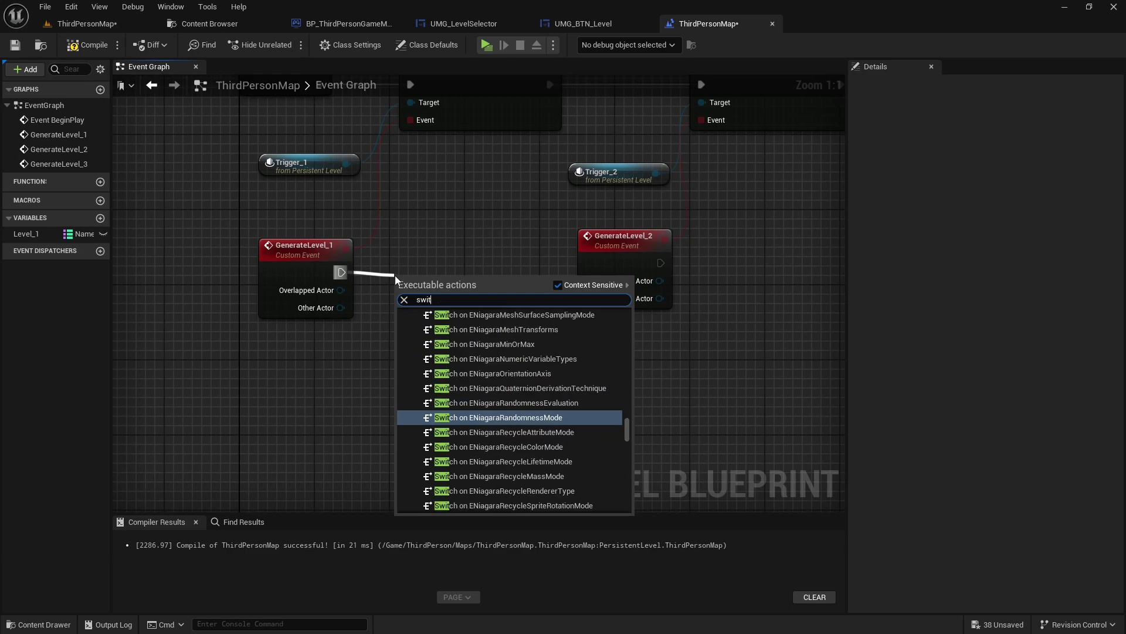
pyautogui.write('chhas')
pyautogui.press('Return')
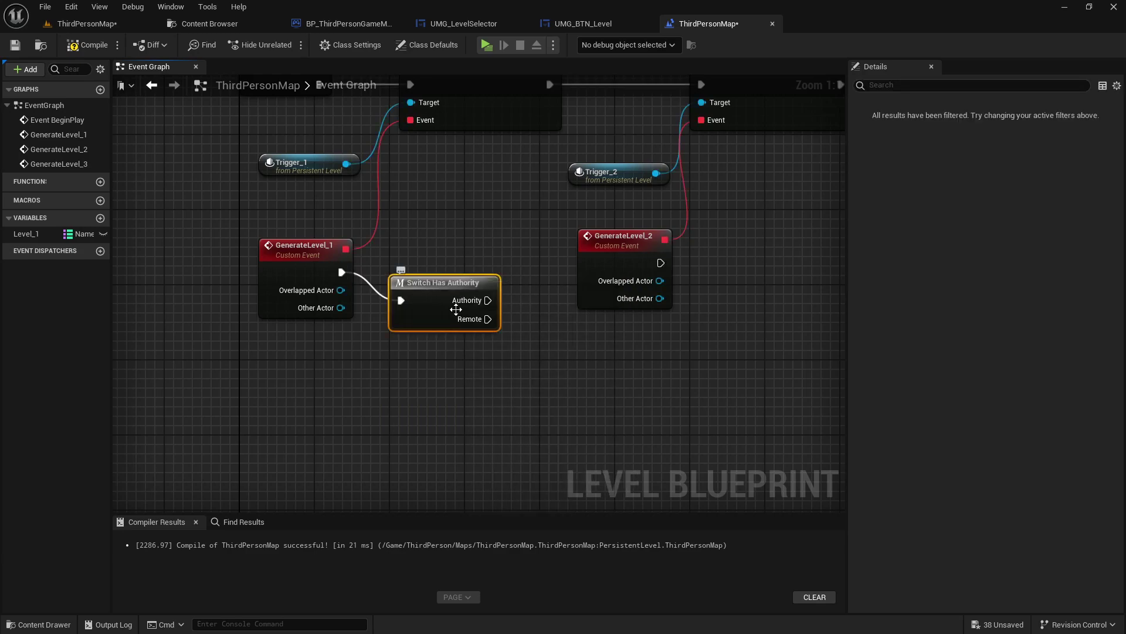
# - Paste Switch Has Authority copies and wire GenerateLevel_2 and GenerateLevel_3 into them
pyautogui.moveTo(455, 258); pyautogui.dragTo(137, 256, button='right')
pyautogui.hotkey('ctrl', 'c')
pyautogui.hotkey('ctrl', 'v')
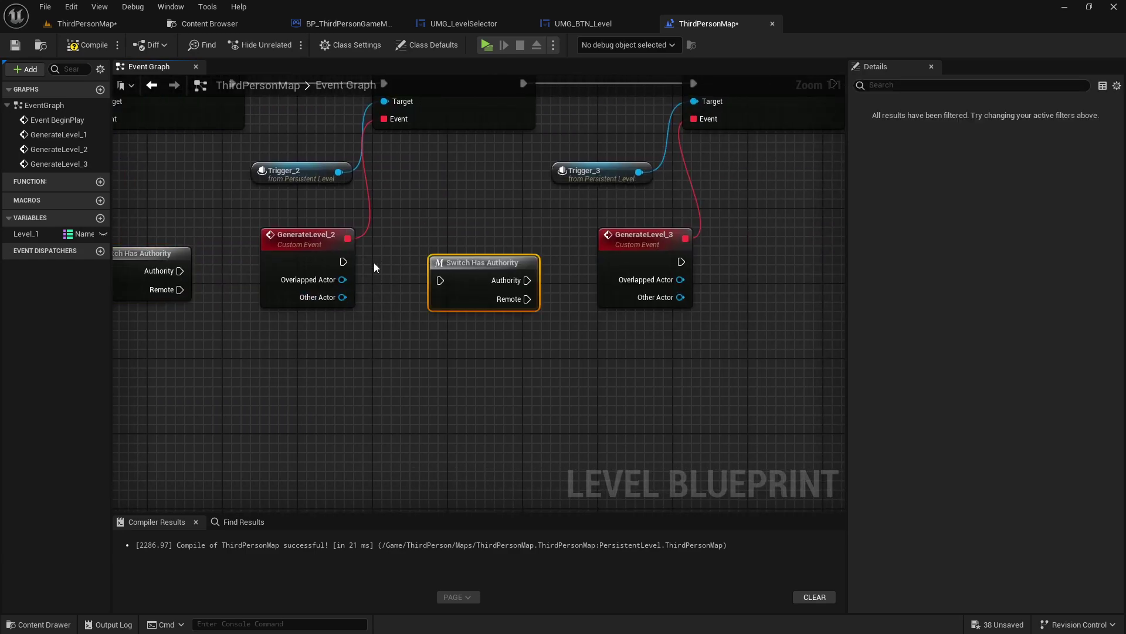
pyautogui.moveTo(343, 262)
pyautogui.mouseDown()
pyautogui.moveTo(436, 280)
pyautogui.moveTo(463, 242)
pyautogui.mouseUp()
pyautogui.moveTo(463, 242); pyautogui.dragTo(325, 266, button='right')
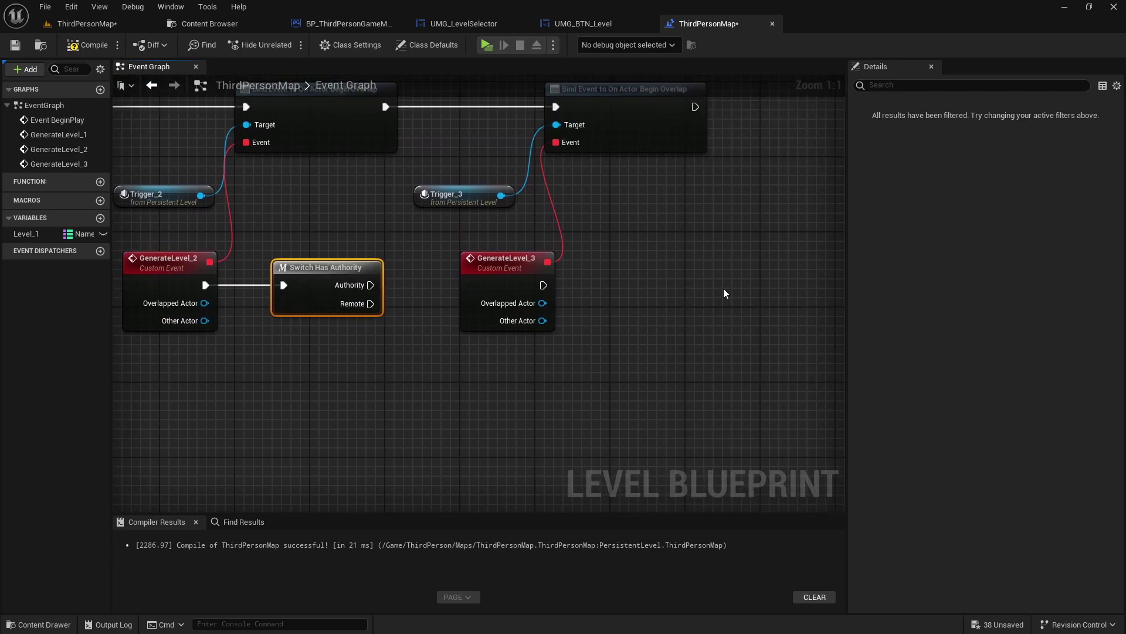
pyautogui.hotkey('ctrl', 'v')
pyautogui.moveTo(543, 285)
pyautogui.mouseDown()
pyautogui.moveTo(636, 301)
pyautogui.moveTo(677, 322)
pyautogui.moveTo(675, 268)
pyautogui.mouseUp()
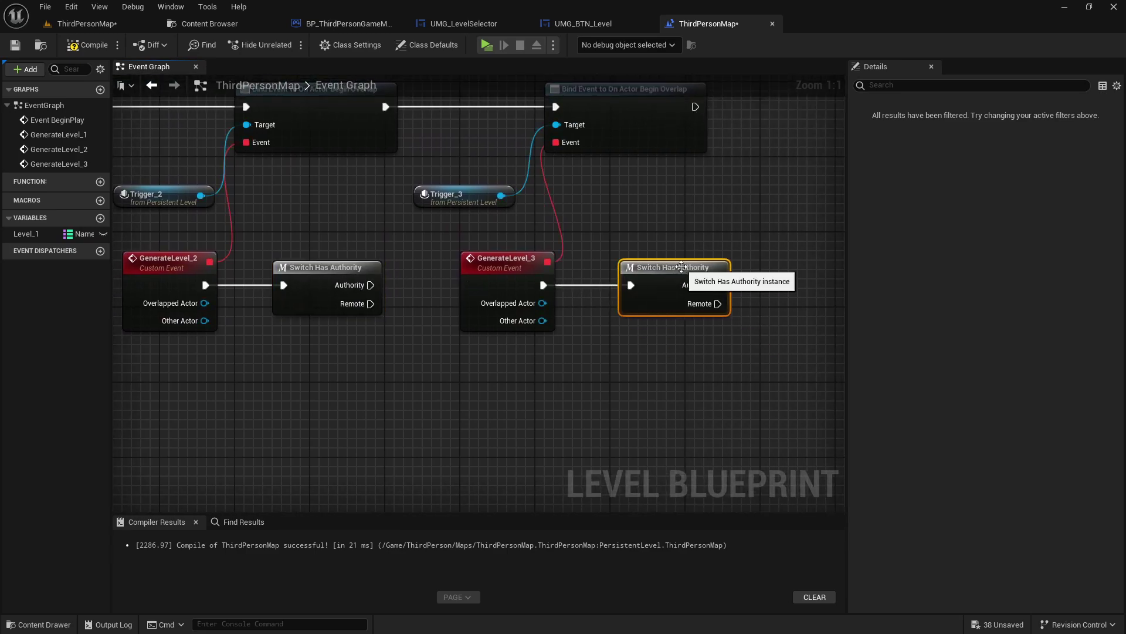
# - Shift the second and third trigger groups right to space the three groups evenly
pyautogui.click(440, 376)
pyautogui.moveTo(439, 376); pyautogui.dragTo(845, 364, button='right')
pyautogui.moveTo(321, 345); pyautogui.dragTo(252, 329, button='right')
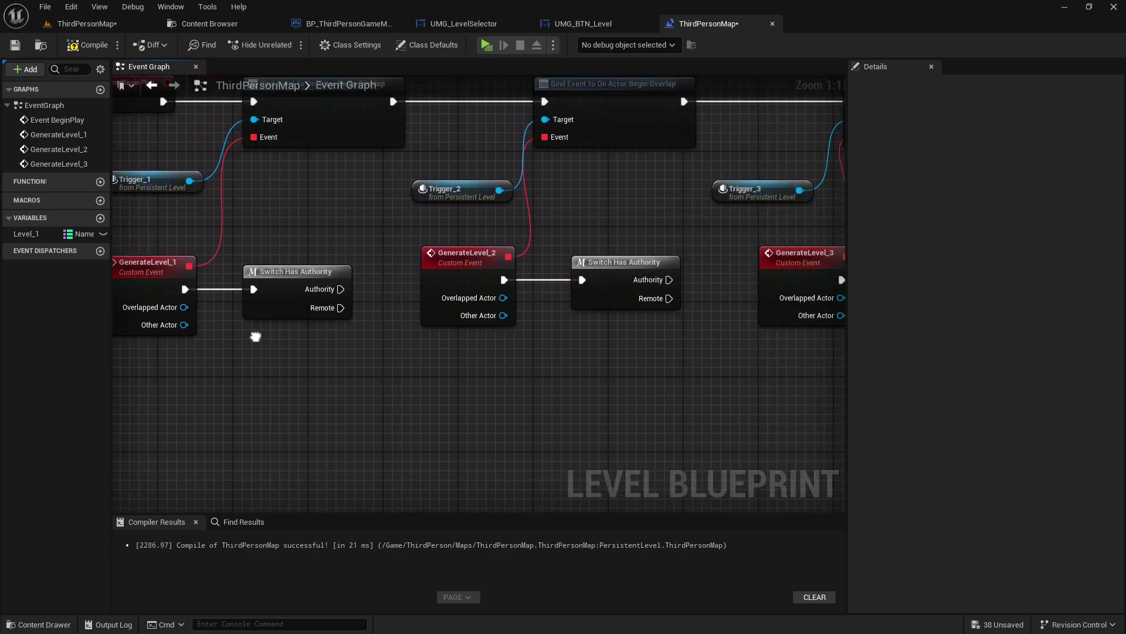
pyautogui.scroll(-2, 298, 375)
pyautogui.moveTo(298, 376); pyautogui.dragTo(684, 164)
pyautogui.moveTo(741, 126); pyautogui.dragTo(702, 166)
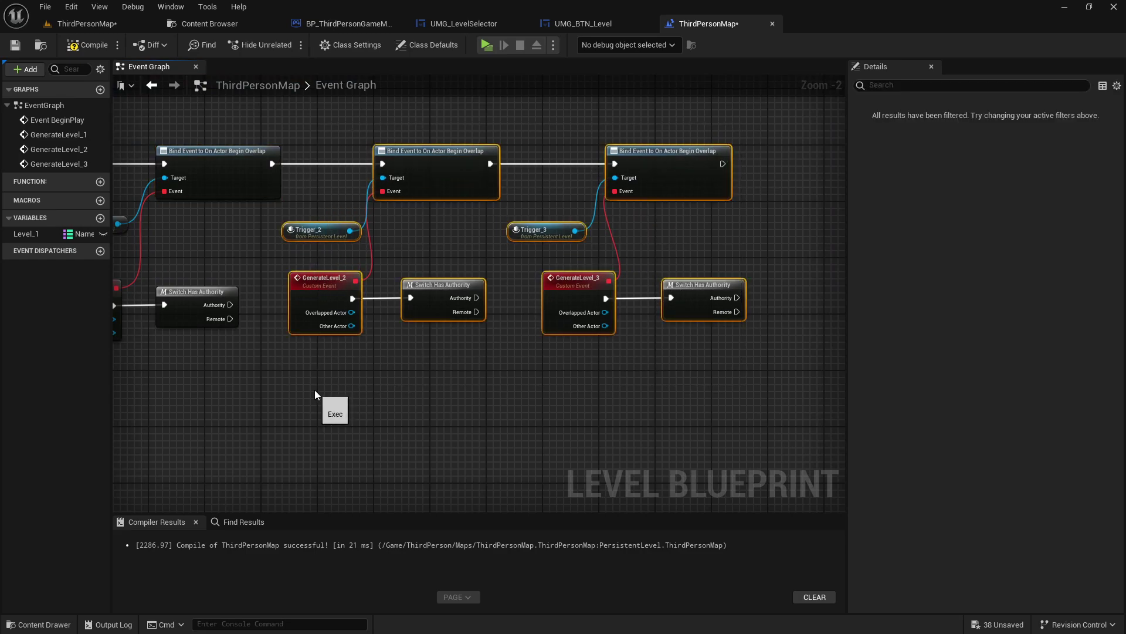
pyautogui.moveTo(340, 291); pyautogui.dragTo(432, 291)
pyautogui.click(327, 352)
pyautogui.moveTo(328, 352); pyautogui.dragTo(433, 311, button='right')
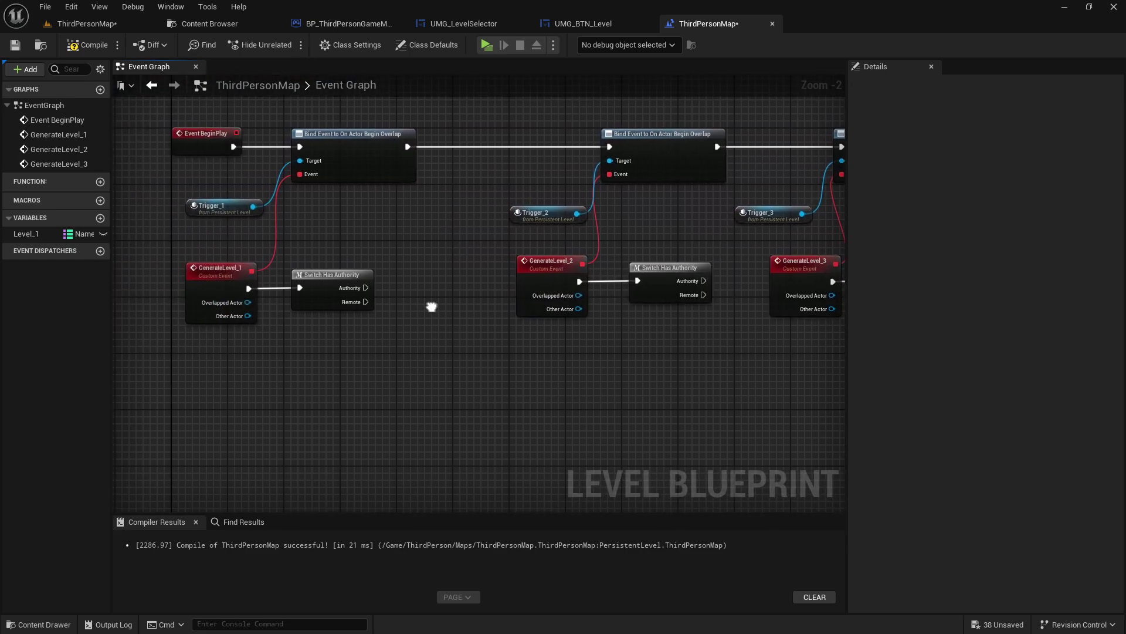
pyautogui.scroll(2, 432, 311)
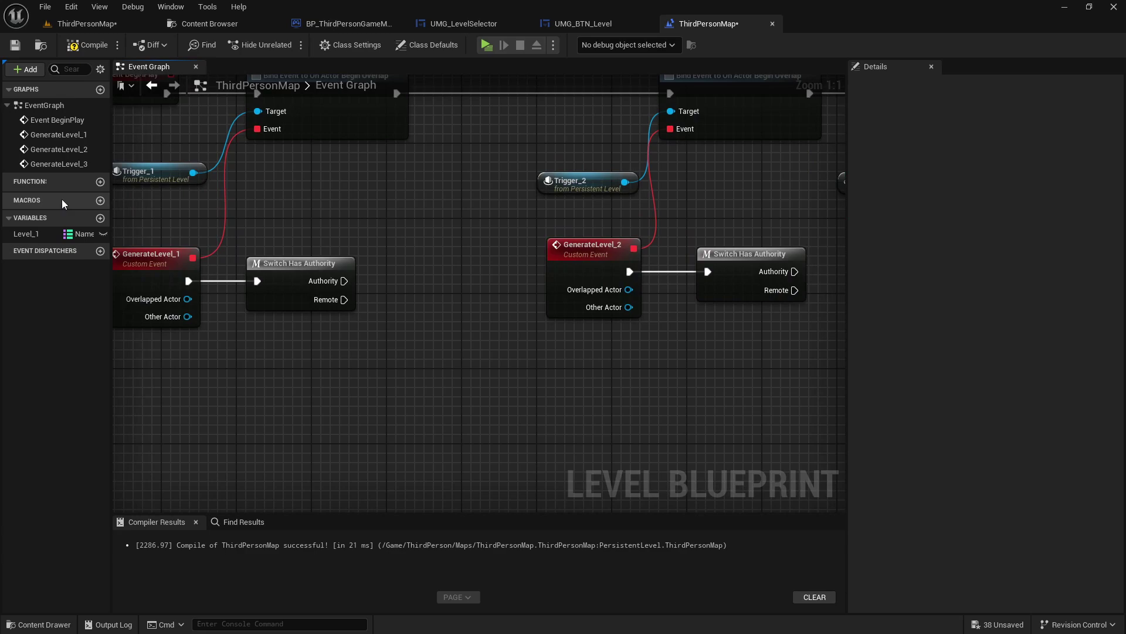
# - Create a new Level Blueprint function named Handle Level Select
pyautogui.click(101, 182)
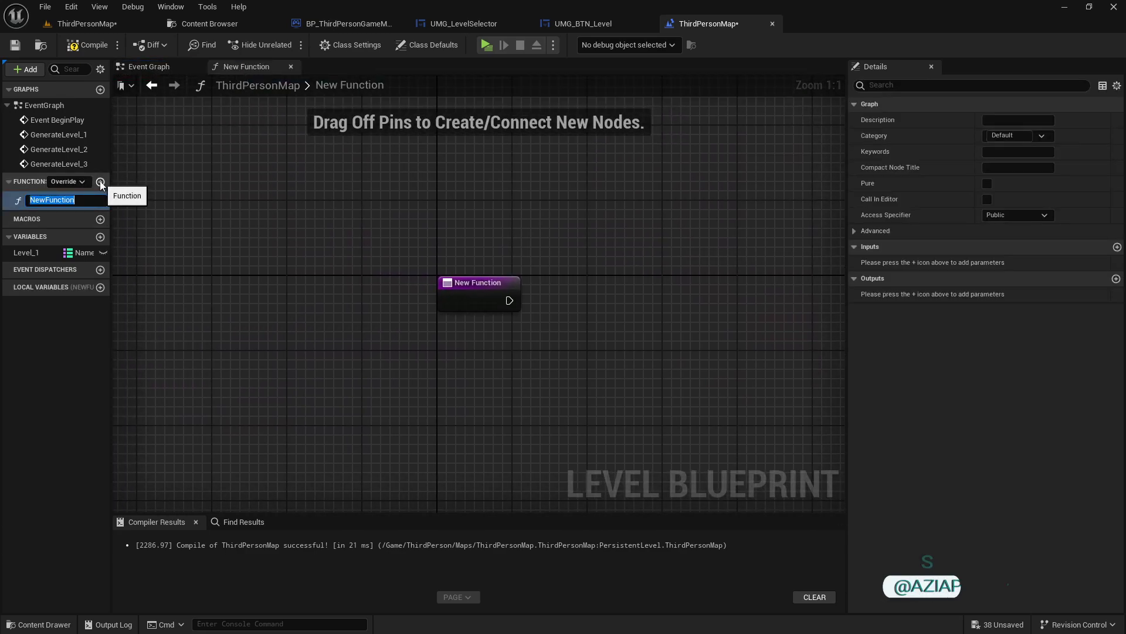
pyautogui.write('HandleLevelSelect')
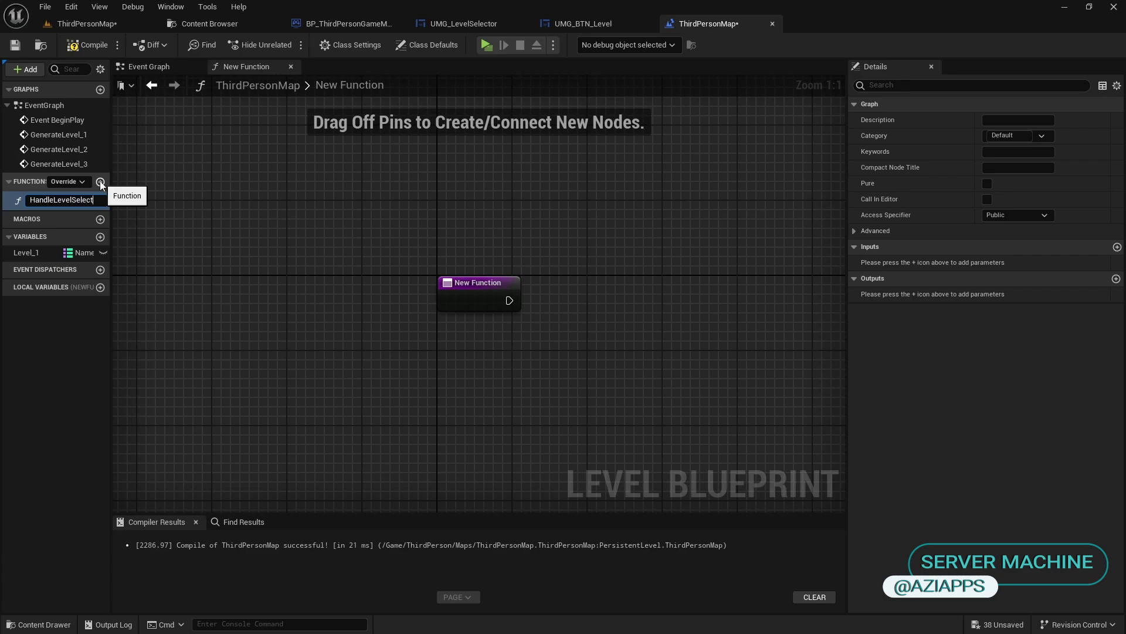
pyautogui.press('Return')
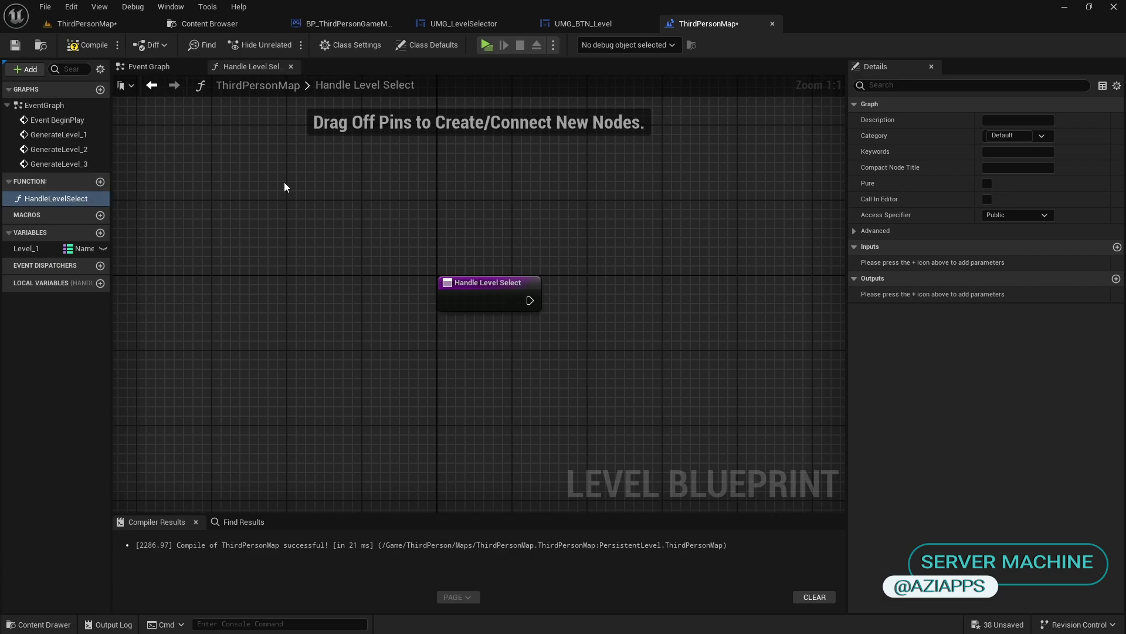
# - Add a Trigger Box reference input to the function and begin naming it InBox
pyautogui.click(1117, 247)
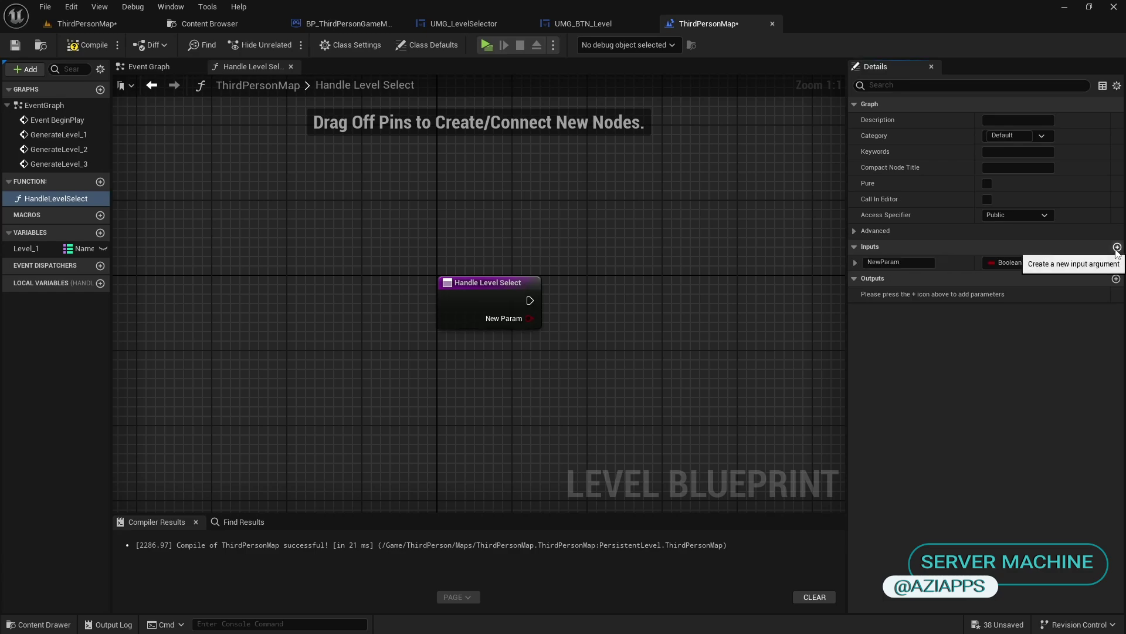
pyautogui.click(1009, 264)
pyautogui.write('tri')
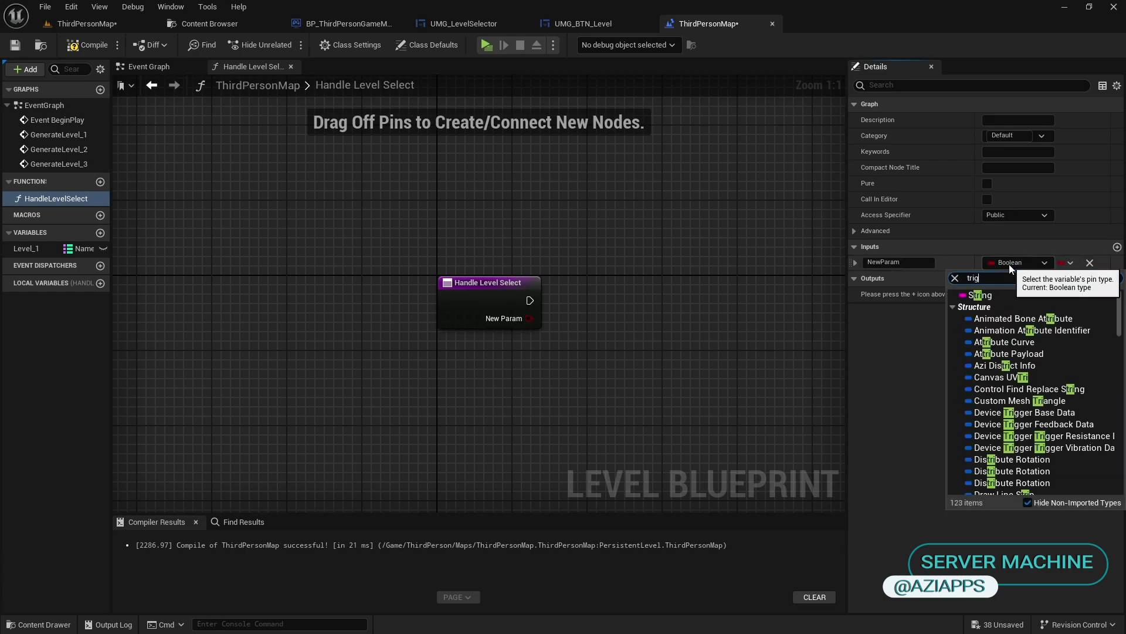
pyautogui.write('ge')
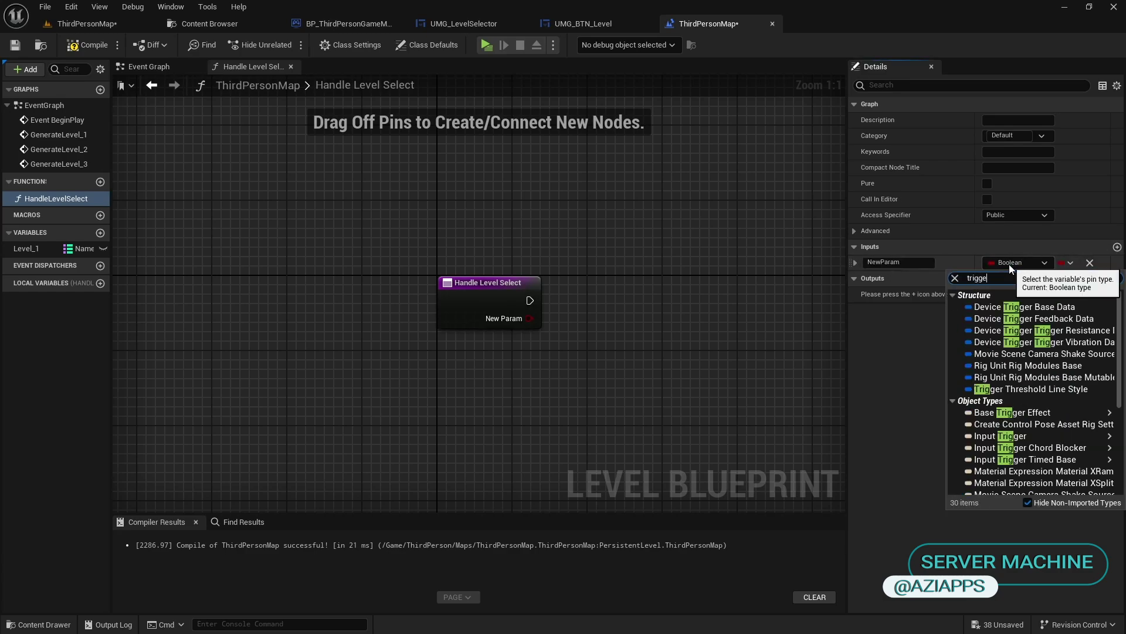
pyautogui.write('ger box')
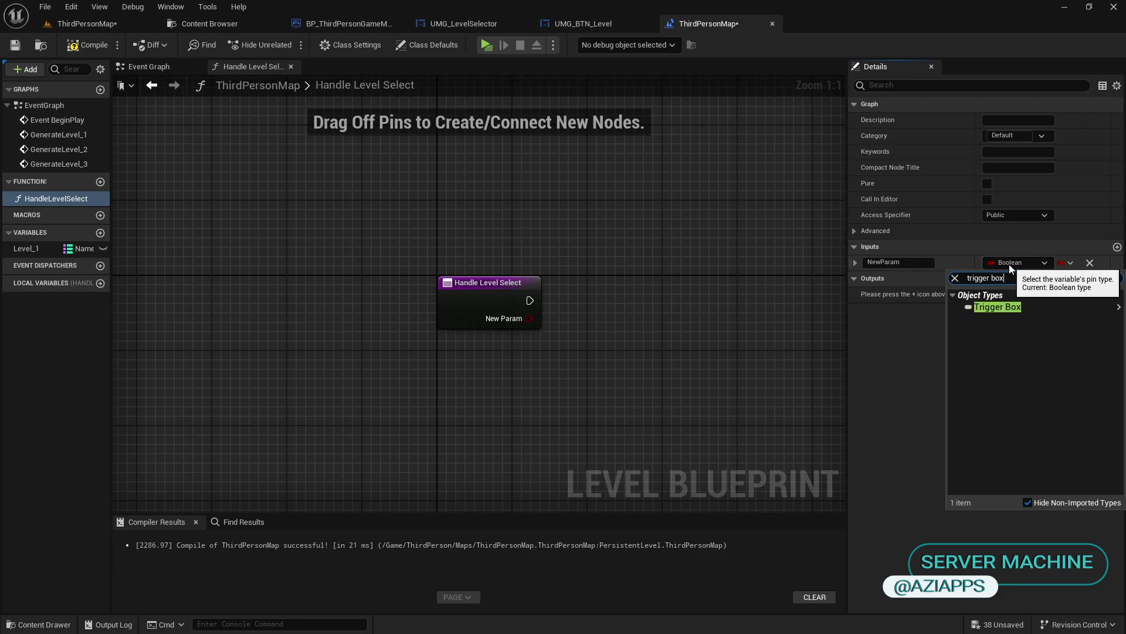
pyautogui.click(909, 308)
pyautogui.click(905, 261)
pyautogui.write('InBox')
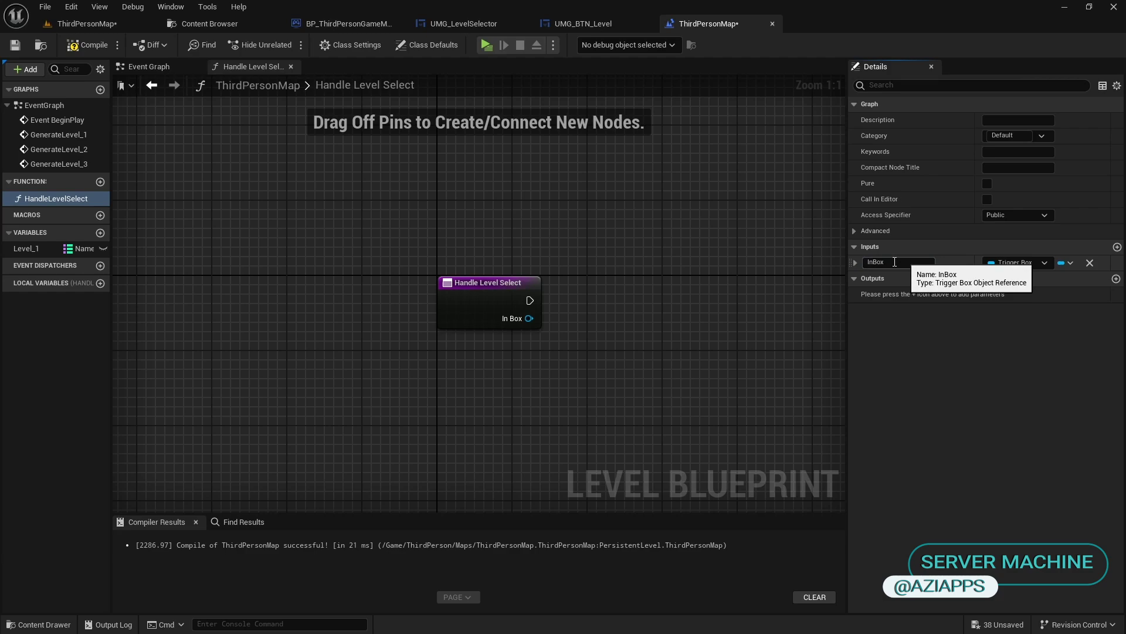
# - Add an Unbind all Events from On Actor Begin Overlap node fed by In Box
pyautogui.moveTo(682, 345); pyautogui.dragTo(567, 330, button='right')
pyautogui.moveTo(416, 304); pyautogui.dragTo(505, 304)
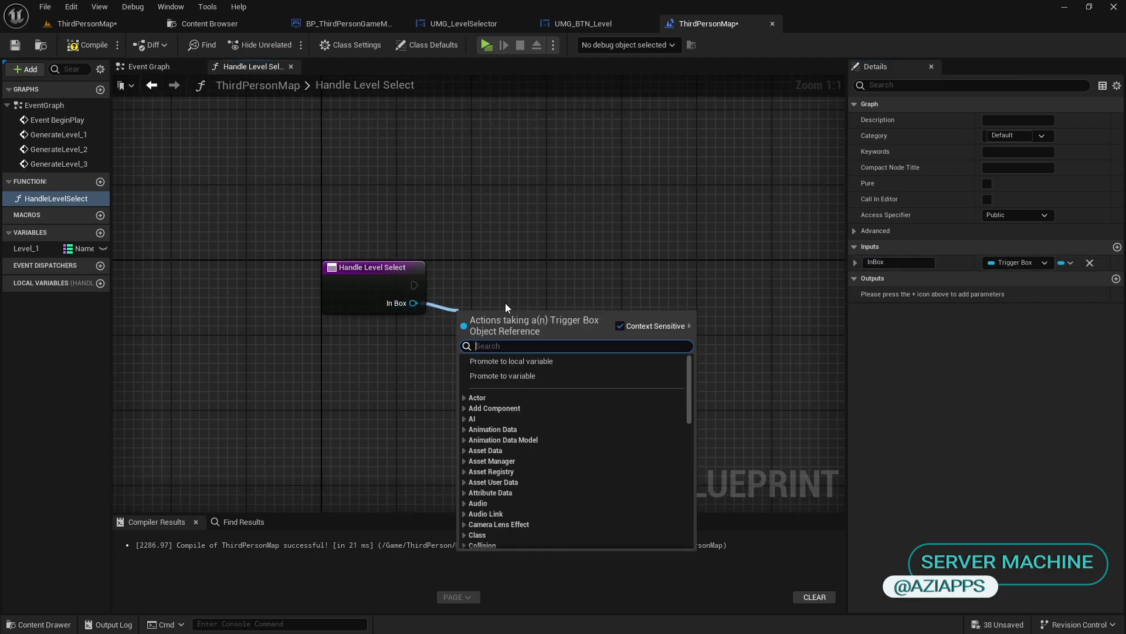
pyautogui.write('unbind act')
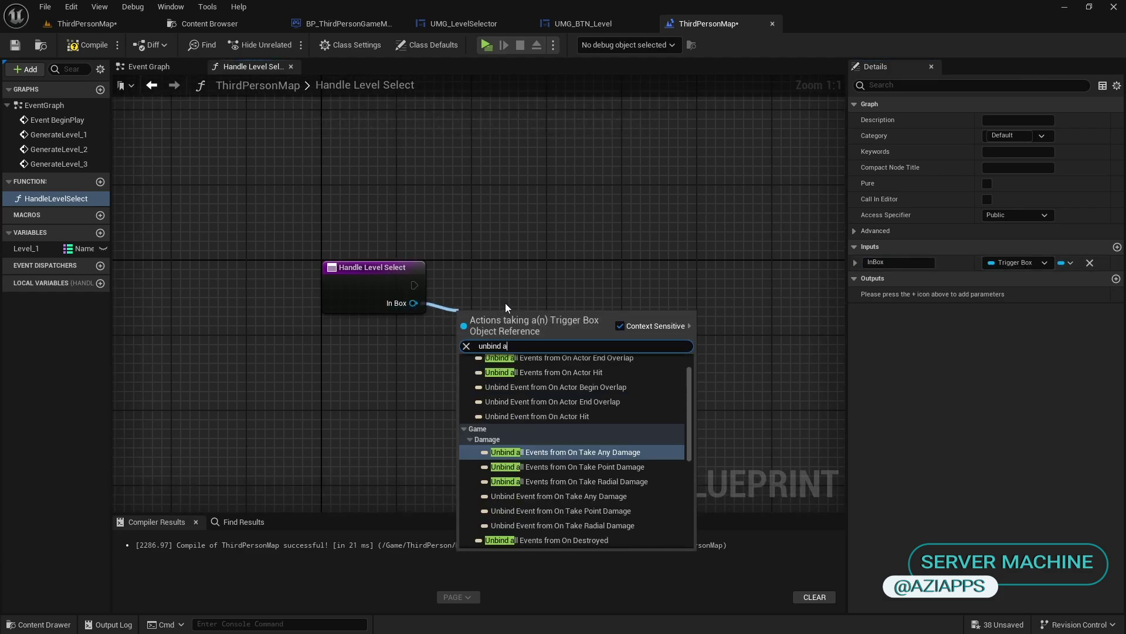
pyautogui.write('o')
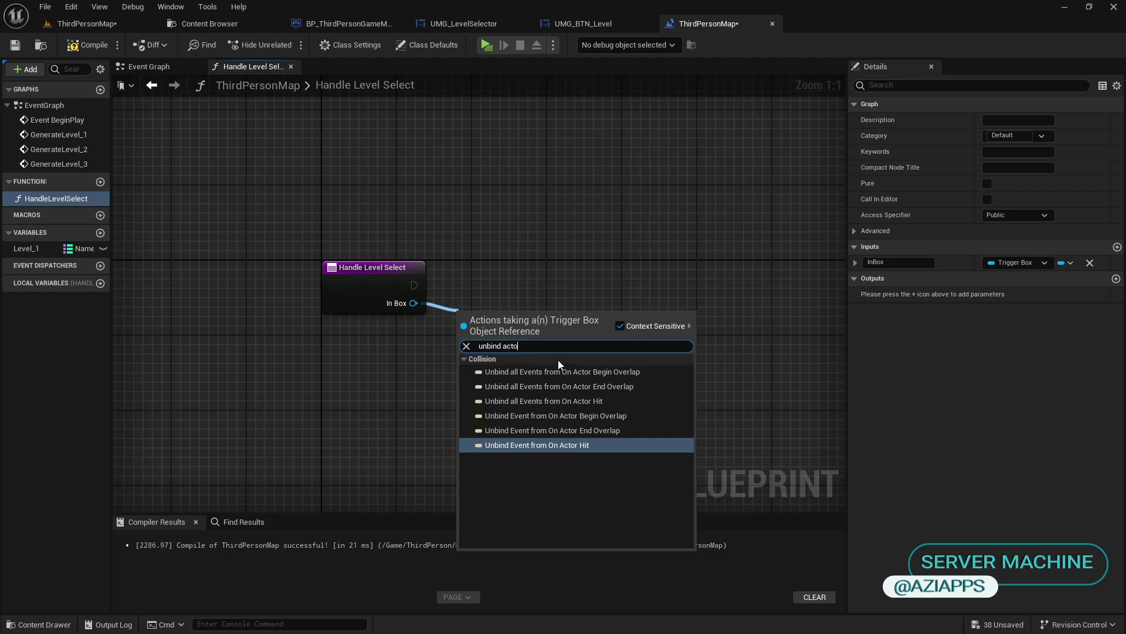
pyautogui.click(575, 372)
pyautogui.moveTo(549, 332)
pyautogui.mouseDown()
pyautogui.moveTo(576, 285)
pyautogui.moveTo(589, 284)
pyautogui.mouseUp()
# - Add a Player Controller reference input to Handle Level Select
pyautogui.click(355, 271)
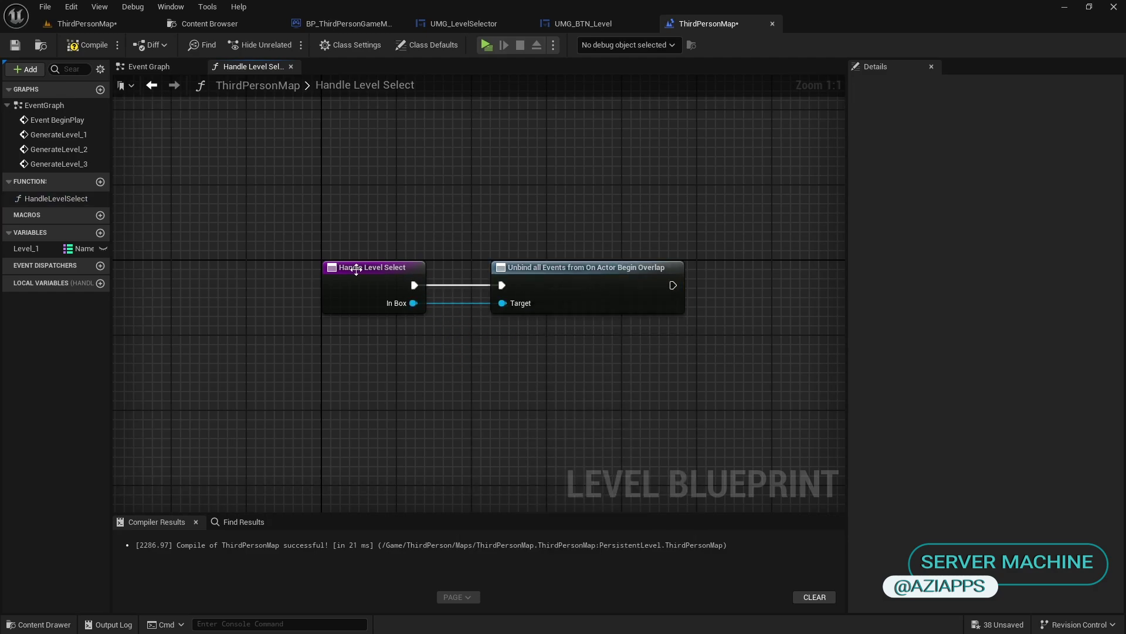
pyautogui.click(1117, 278)
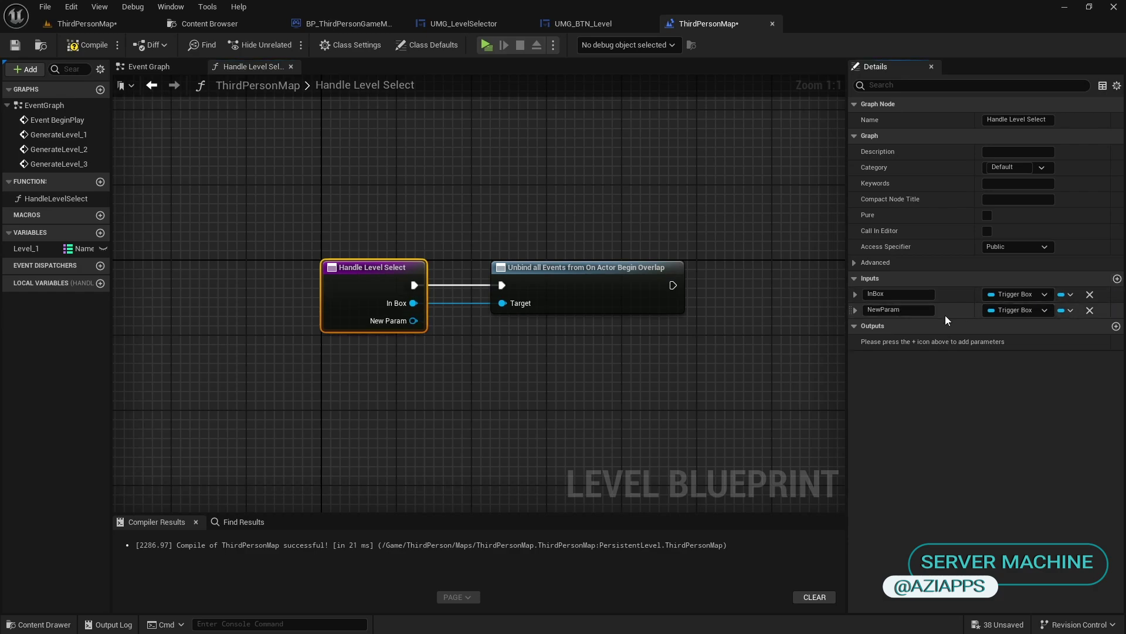
pyautogui.click(1002, 312)
pyautogui.write('playe')
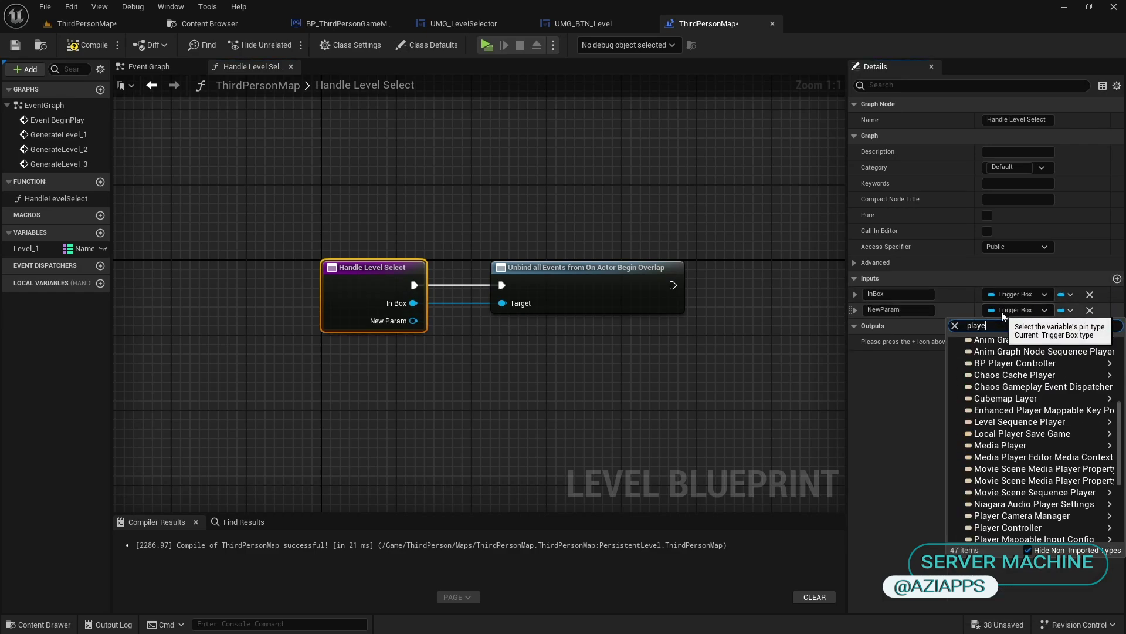
pyautogui.write('r contro')
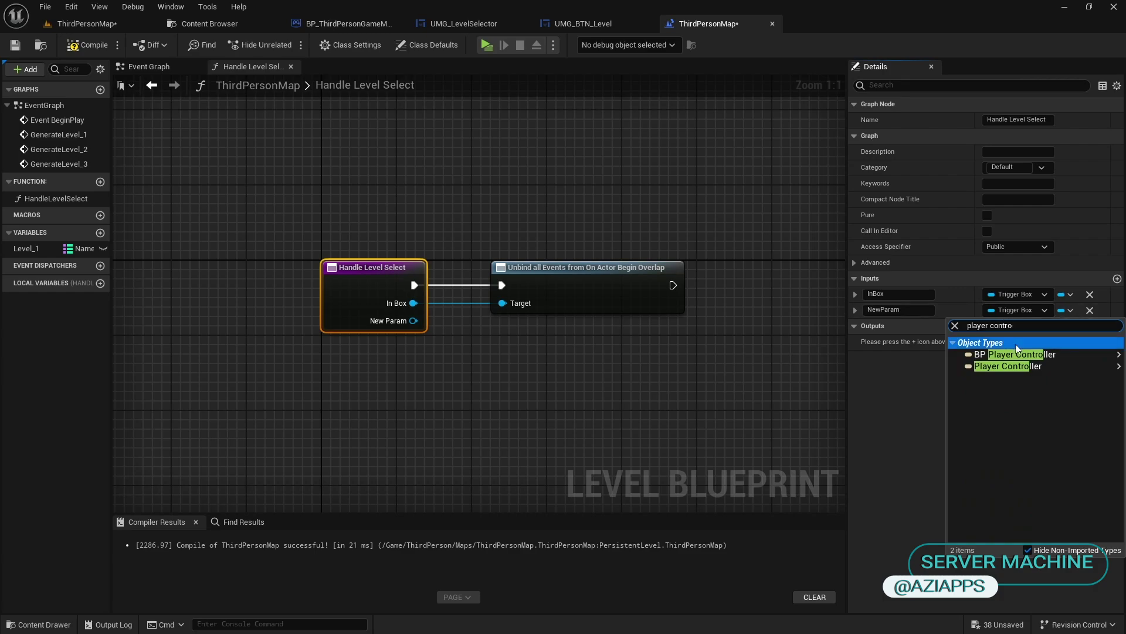
pyautogui.moveTo(1007, 366)
pyautogui.click(942, 365)
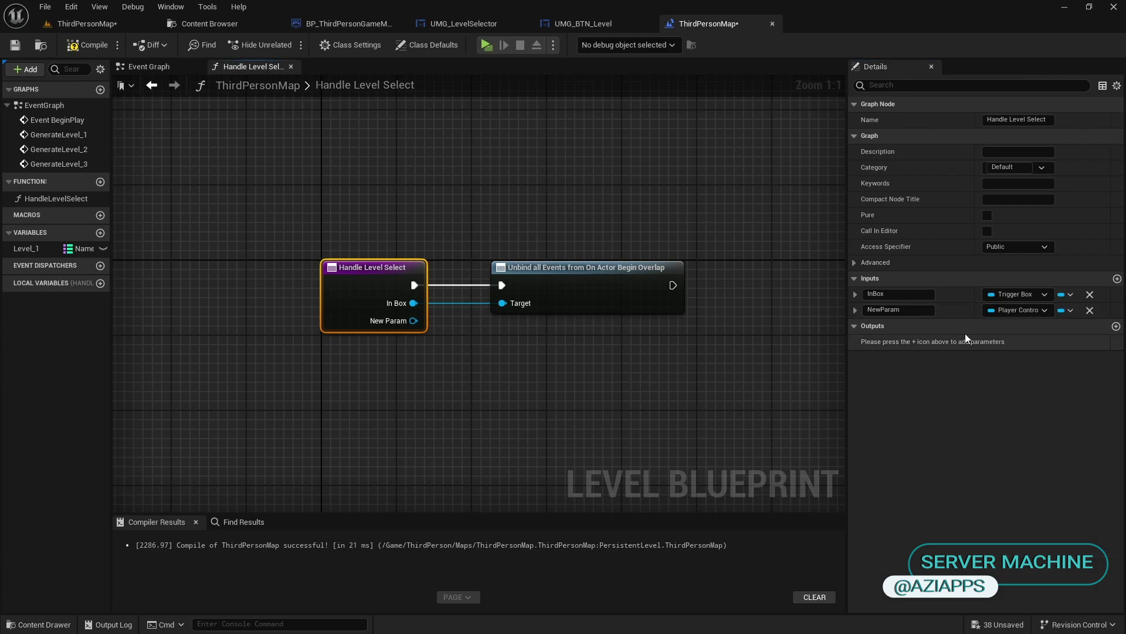
# - Rename the new controller input to InPC
pyautogui.click(919, 309)
pyautogui.write('C')
pyautogui.press('Return')
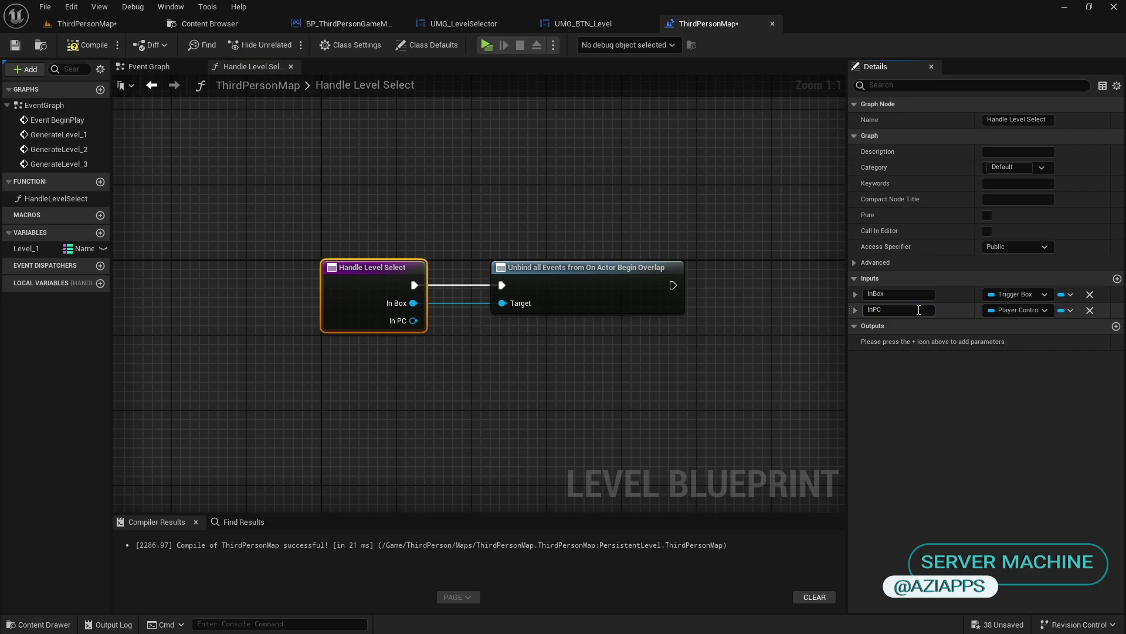
# - Add a validated Get InPC node and chain it after the Unbind node
pyautogui.moveTo(648, 345); pyautogui.dragTo(478, 331, button='right')
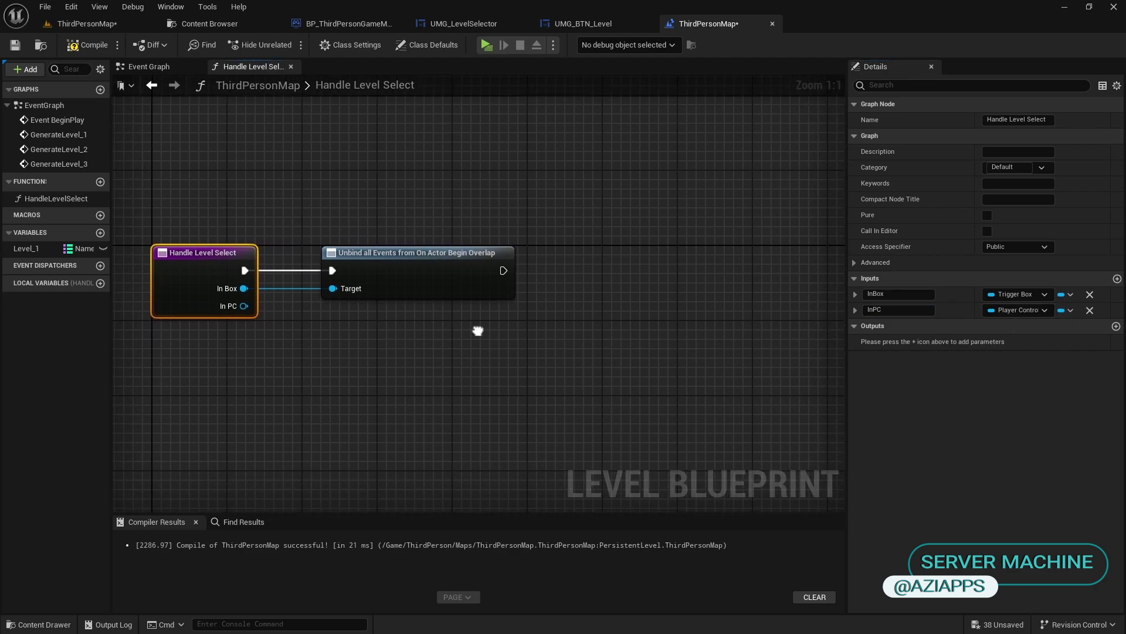
pyautogui.rightClick(548, 333)
pyautogui.write('get')
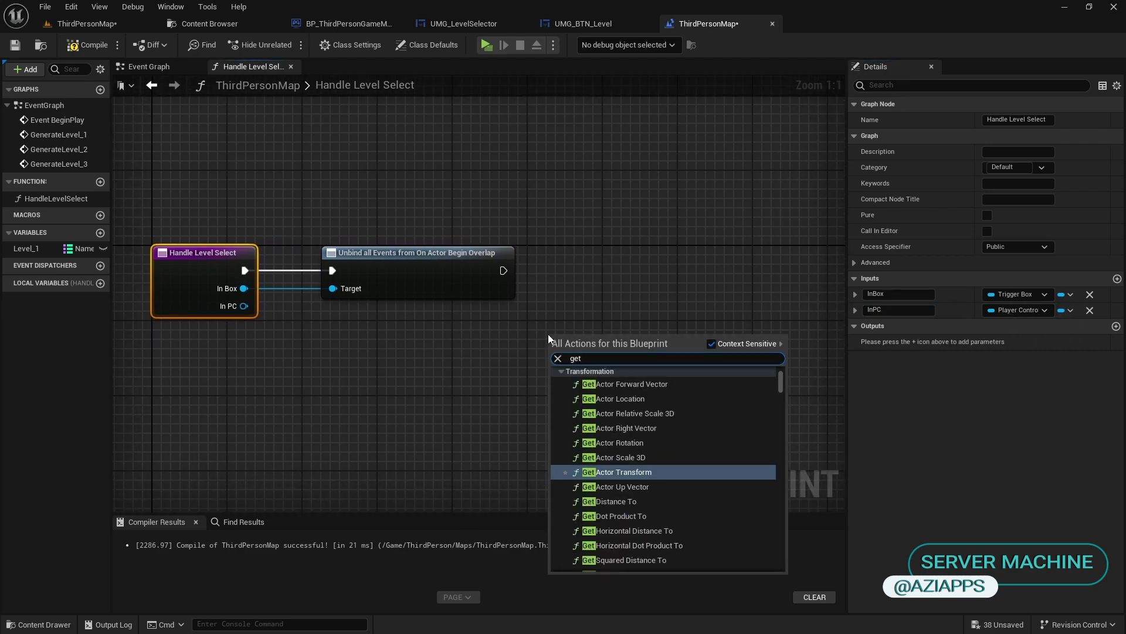
pyautogui.write(' inpc')
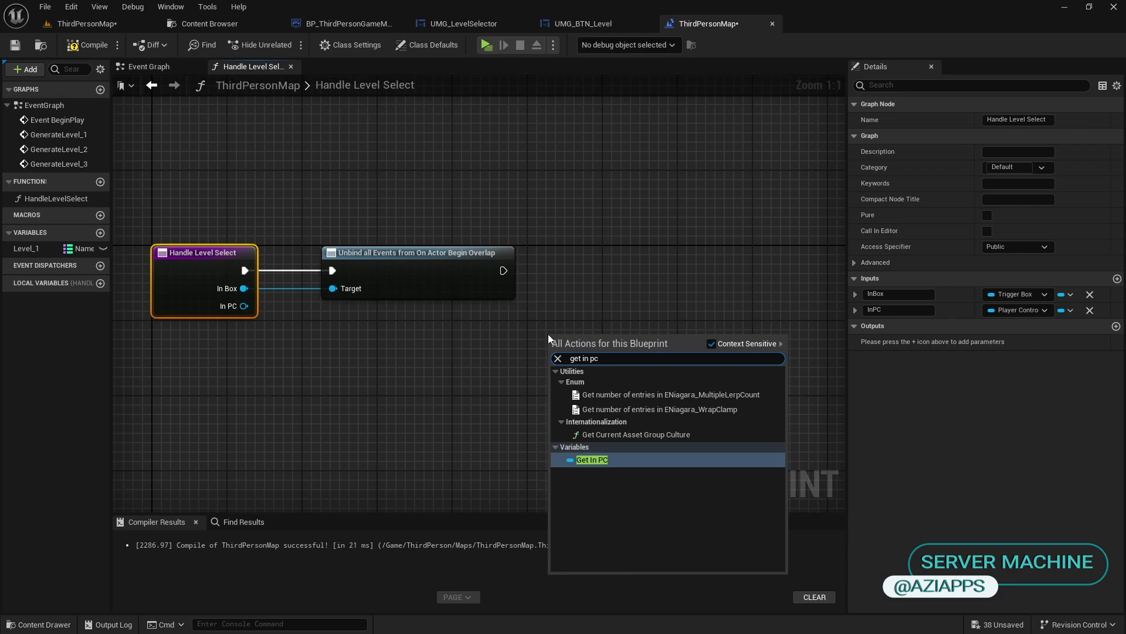
pyautogui.press('Return')
pyautogui.moveTo(577, 340); pyautogui.dragTo(484, 339)
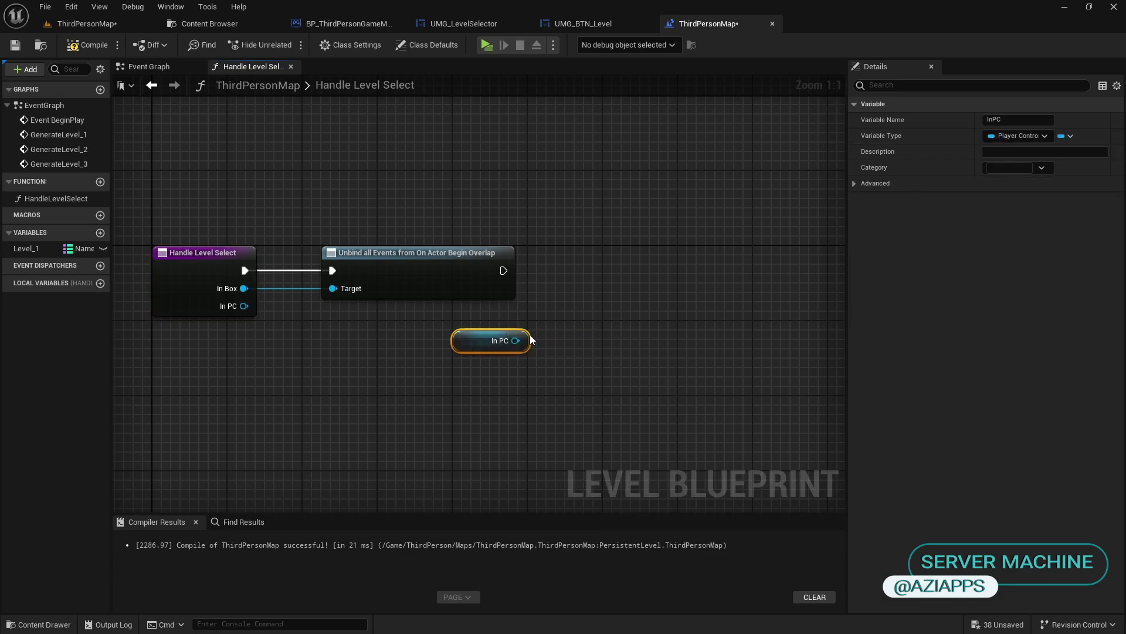
pyautogui.rightClick(481, 341)
pyautogui.click(508, 468)
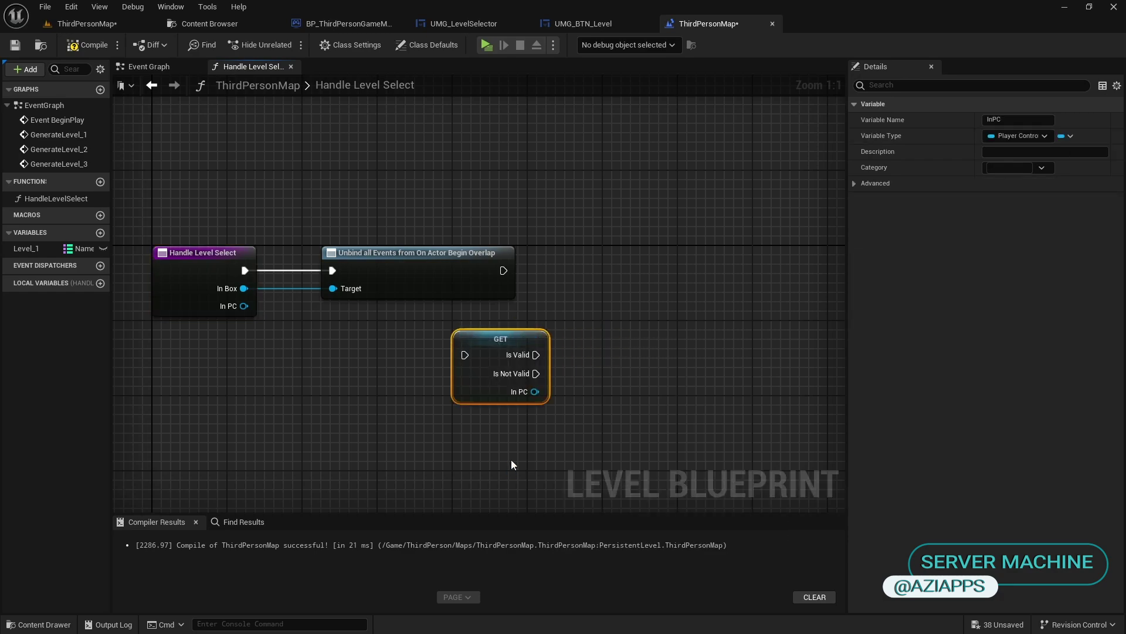
pyautogui.moveTo(518, 332)
pyautogui.mouseDown()
pyautogui.moveTo(619, 258)
pyautogui.moveTo(569, 282)
pyautogui.mouseUp()
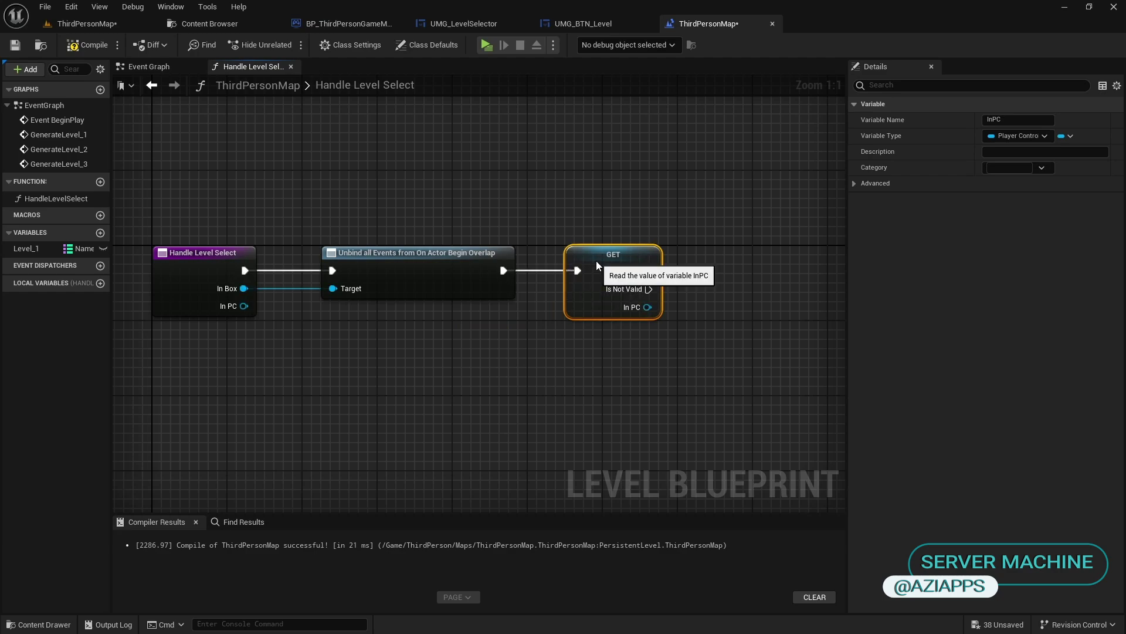
pyautogui.moveTo(656, 329); pyautogui.dragTo(551, 321, button='right')
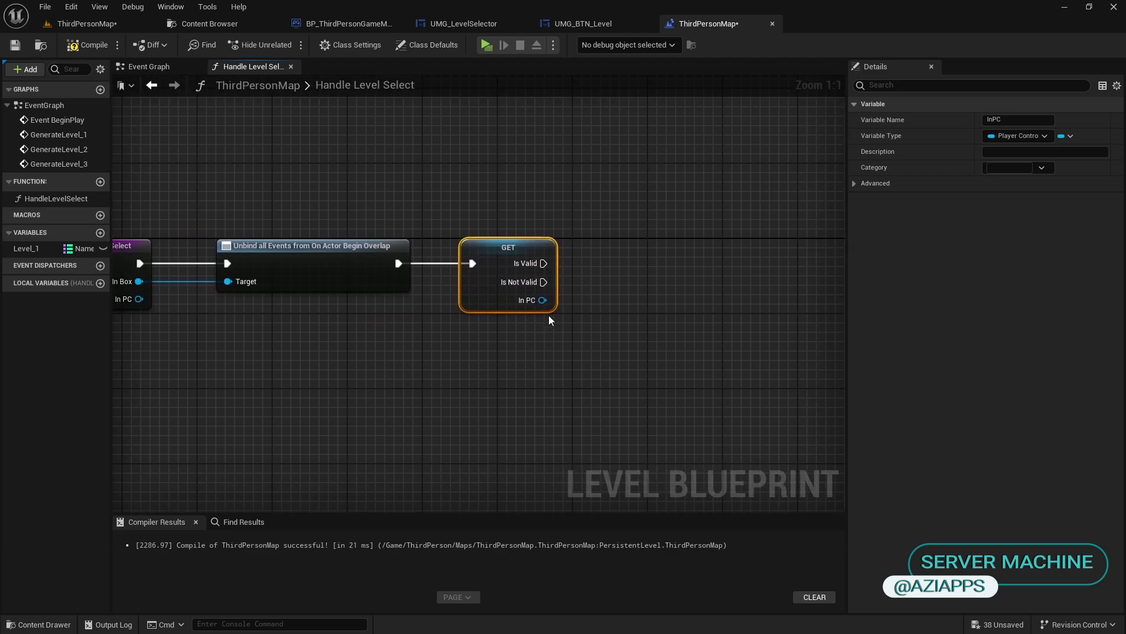
# - Cast a valid In PC to BP_PlayerController, then compile and save the blueprint
pyautogui.moveTo(543, 299); pyautogui.dragTo(586, 304)
pyautogui.write('cast')
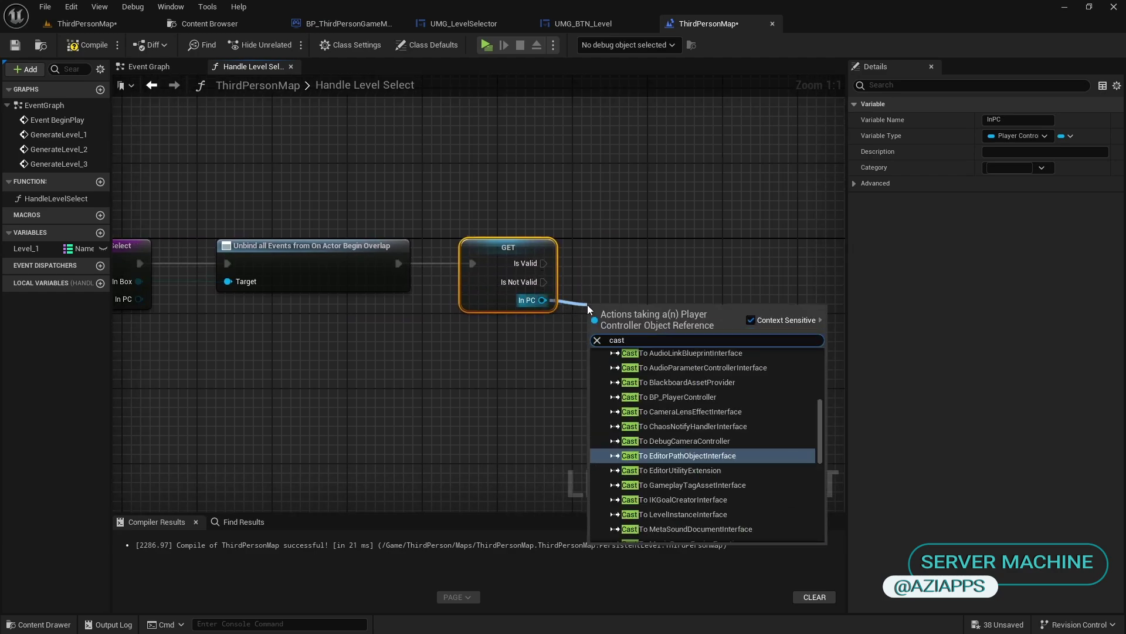
pyautogui.write(' to bo')
pyautogui.press('BackSpace')
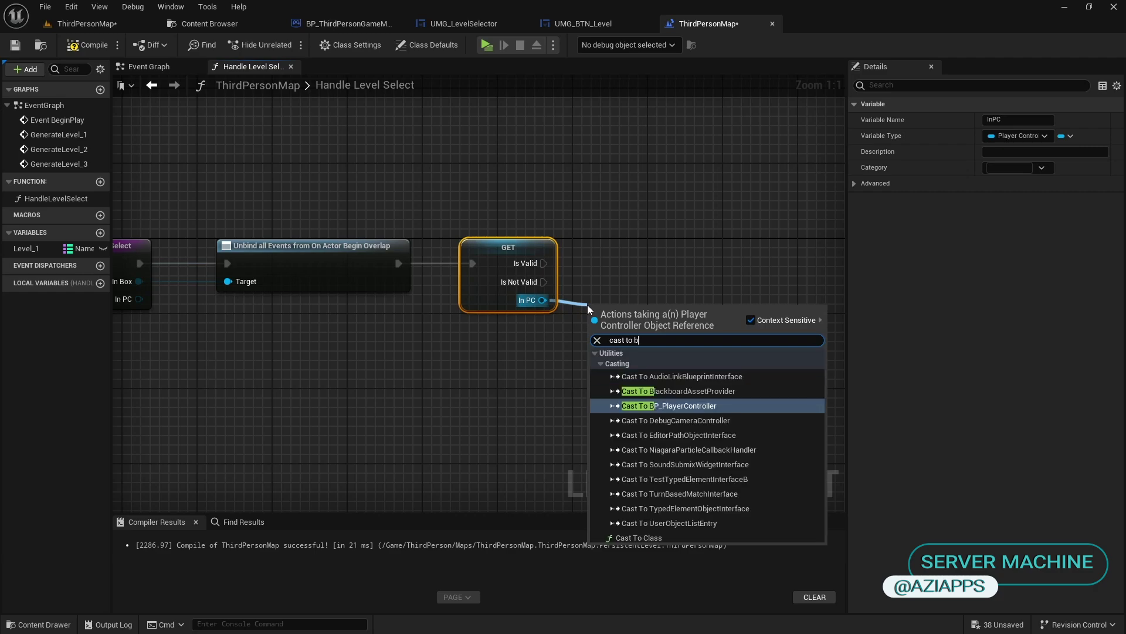
pyautogui.write('p')
pyautogui.click(680, 379)
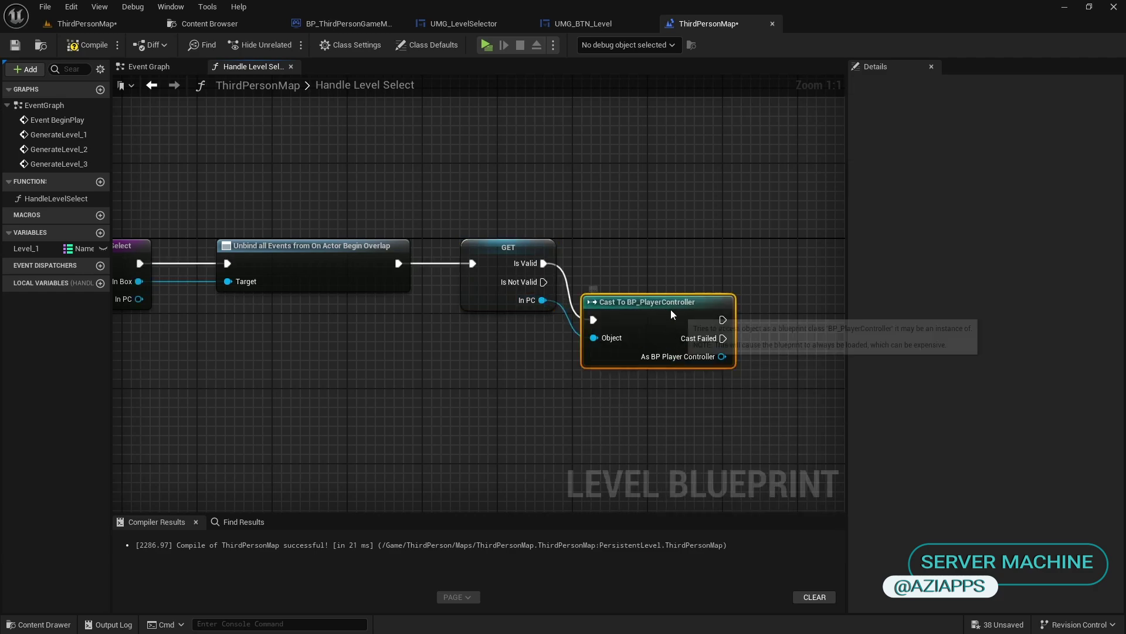
pyautogui.moveTo(686, 365); pyautogui.dragTo(715, 311)
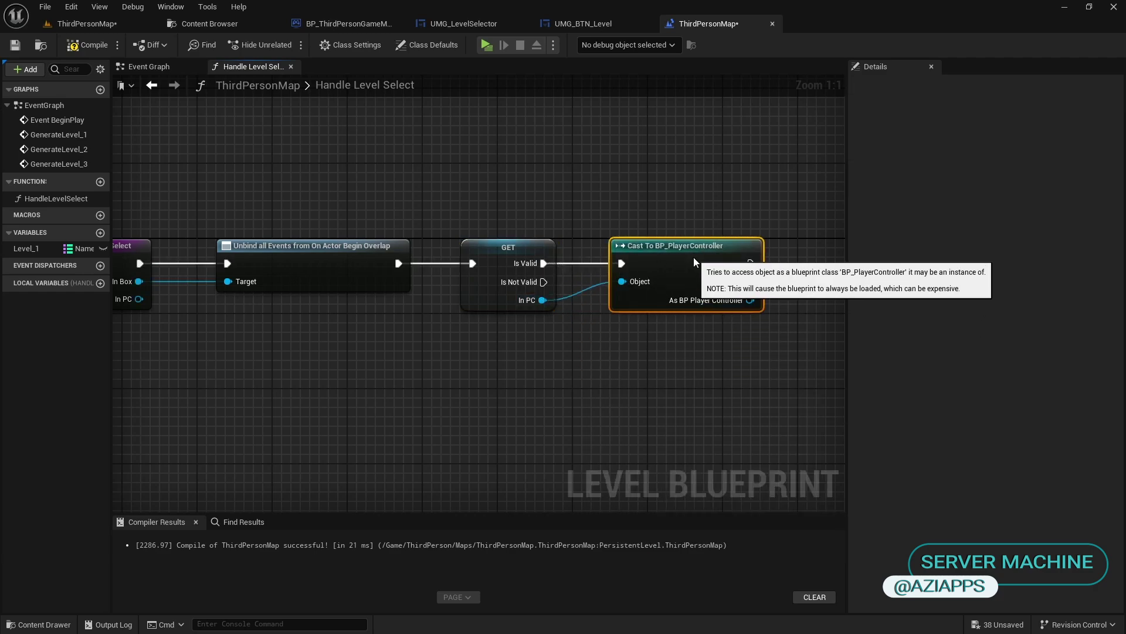
pyautogui.click(87, 45)
pyautogui.click(15, 45)
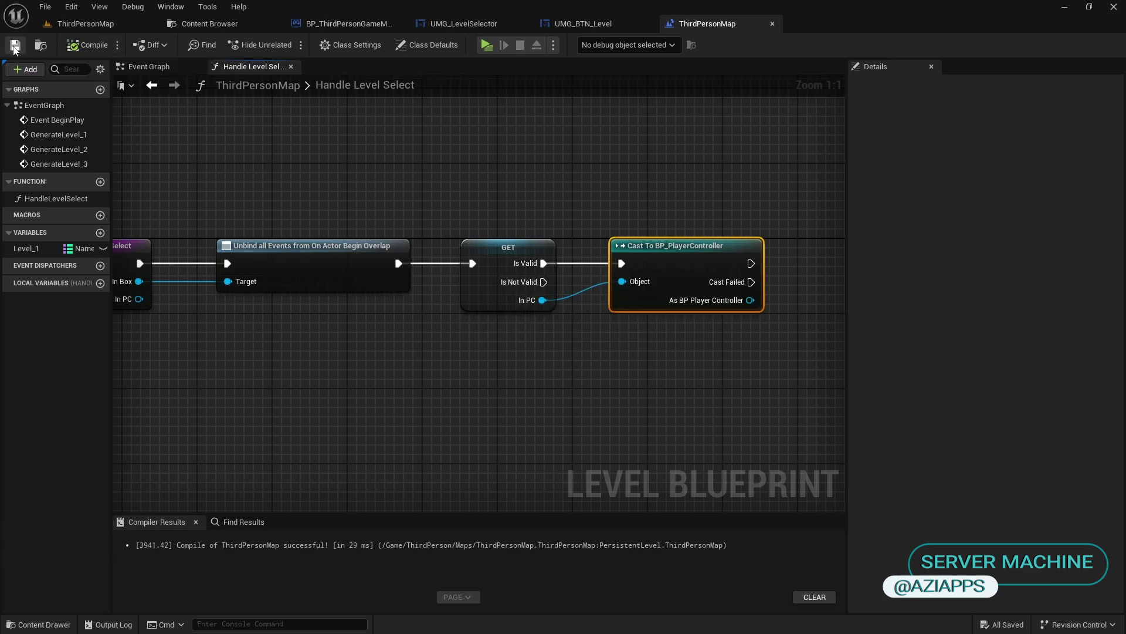
# - Add an Azi Generator reference input named InGenerator to Handle Level Select
pyautogui.click(128, 244)
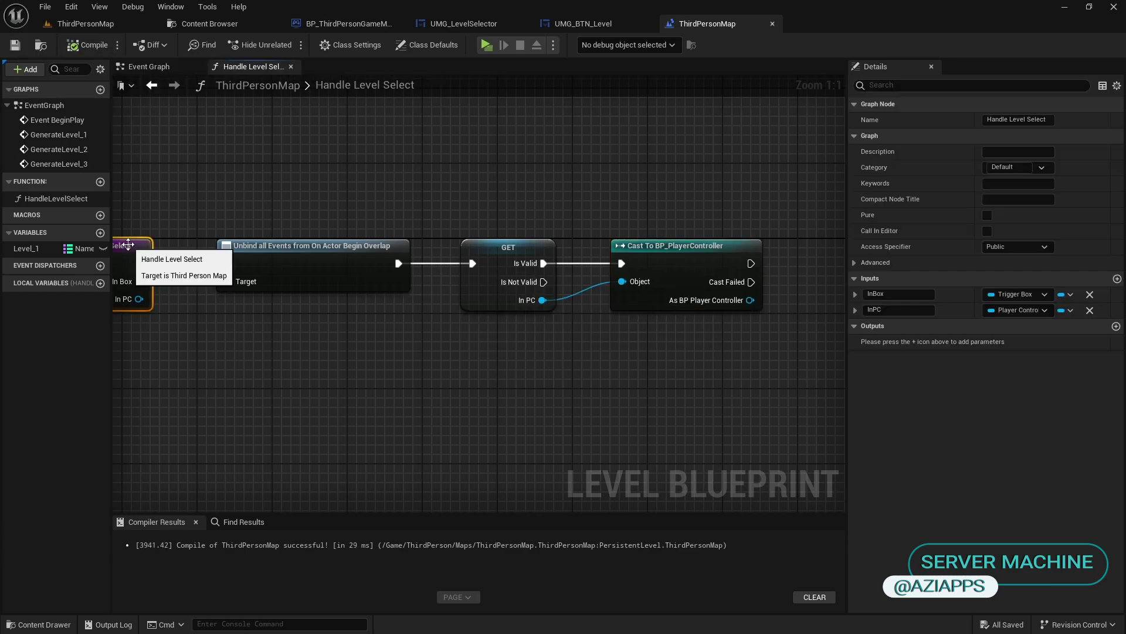
pyautogui.click(1117, 279)
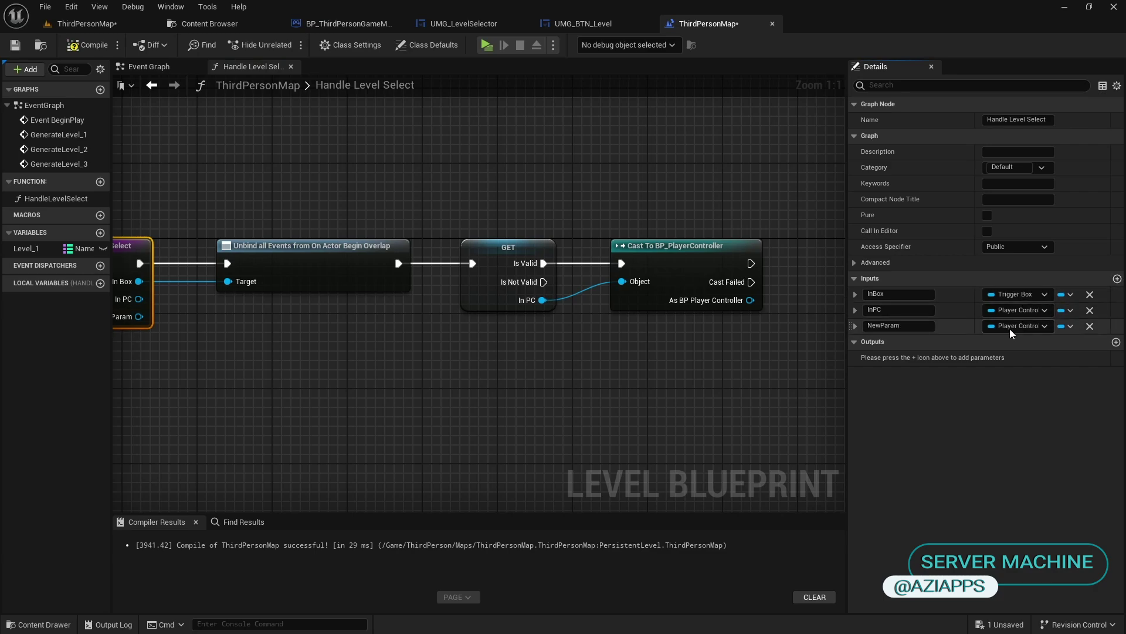
pyautogui.click(1018, 326)
pyautogui.write('azigen')
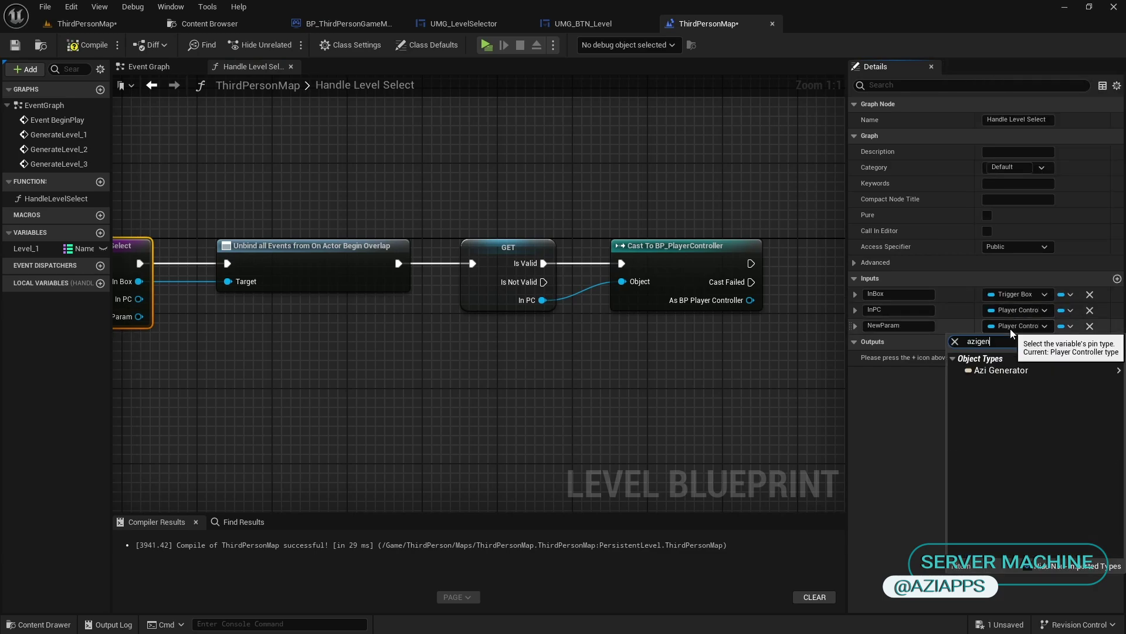
pyautogui.click(904, 370)
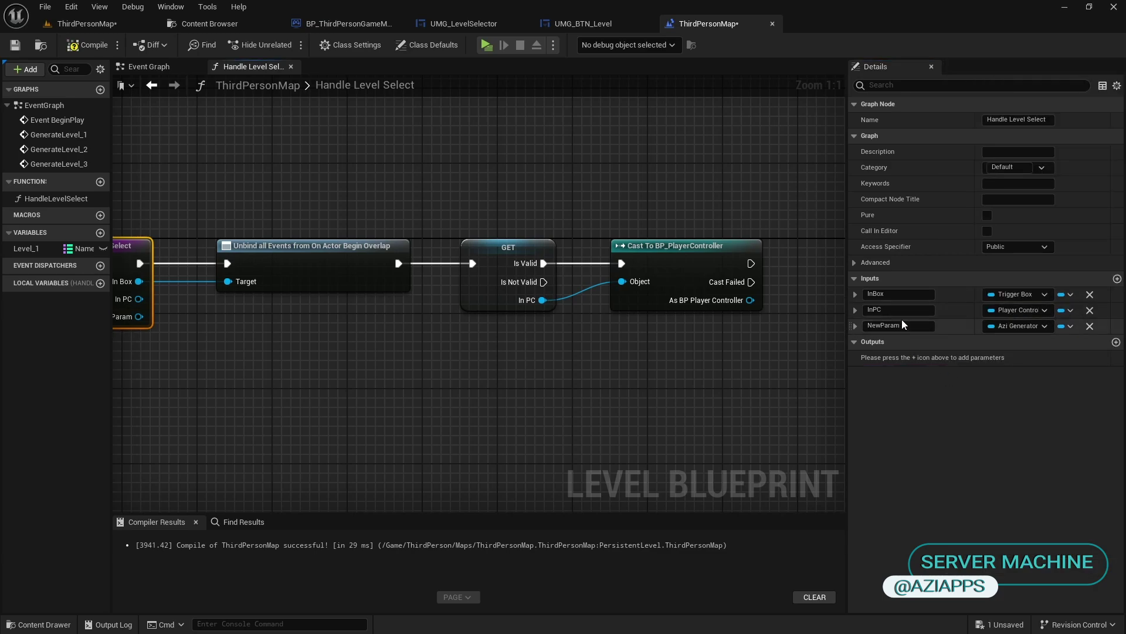
pyautogui.click(906, 325)
pyautogui.write('InGenerator')
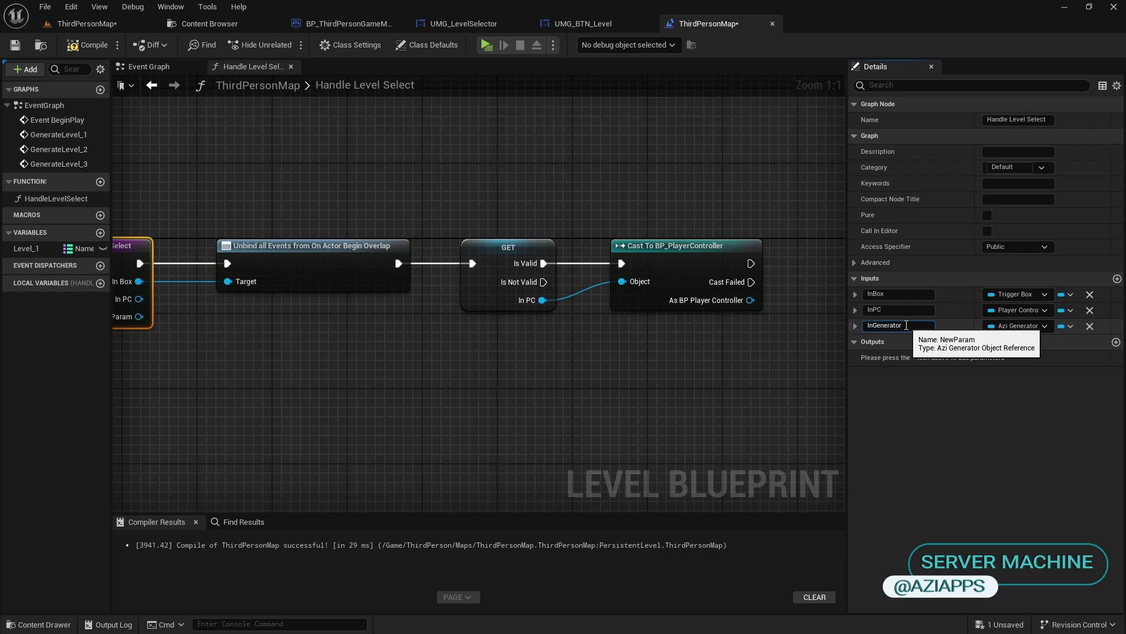
pyautogui.press('Return')
# - Add an InLevels input as a map from Name keys to Integer values
pyautogui.click(1117, 278)
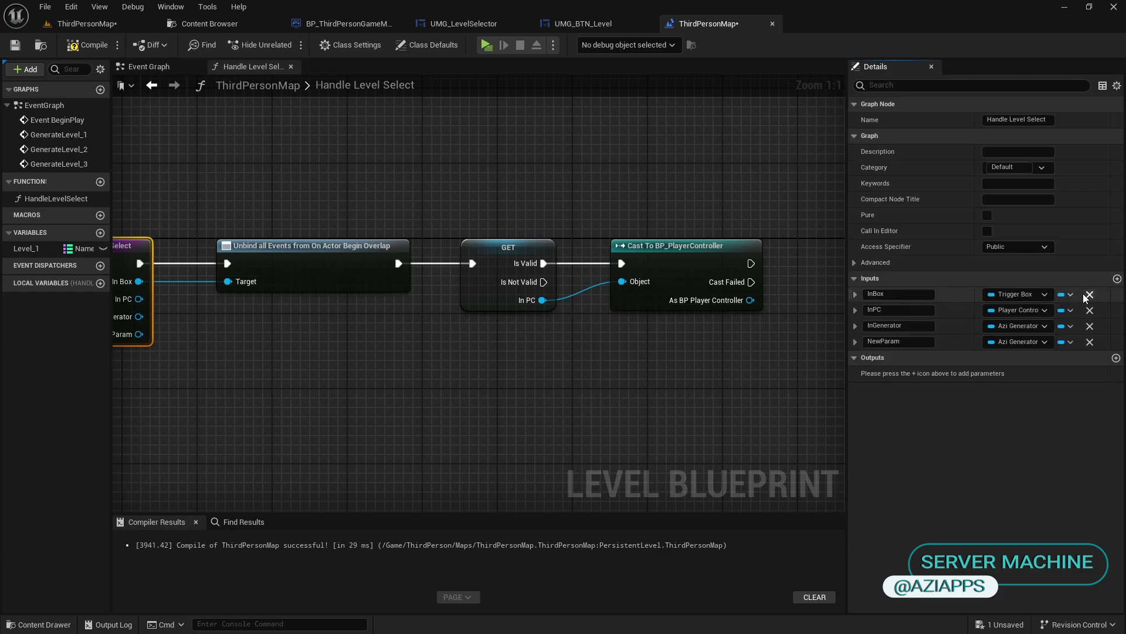
pyautogui.click(1018, 341)
pyautogui.click(974, 124)
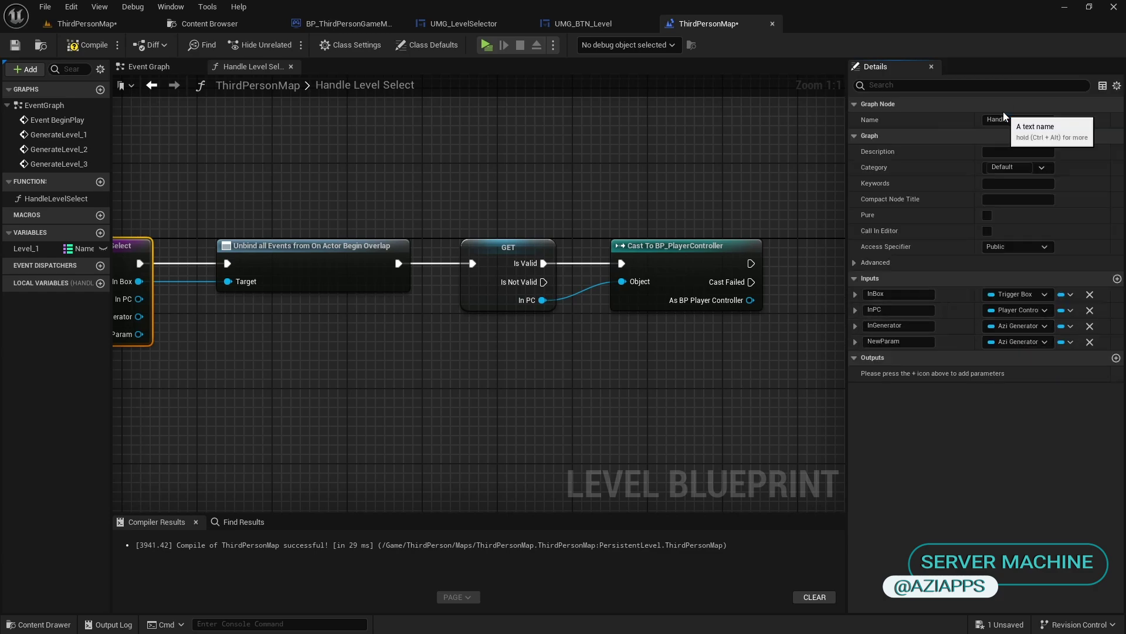
pyautogui.click(920, 342)
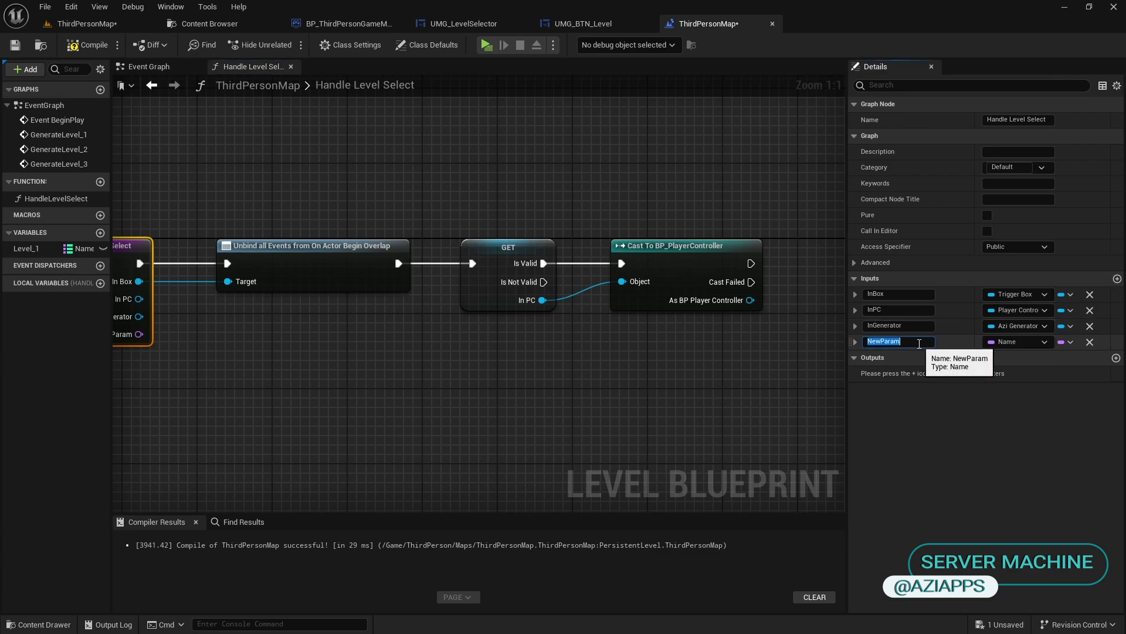
pyautogui.write('InLevels')
pyautogui.press('Return')
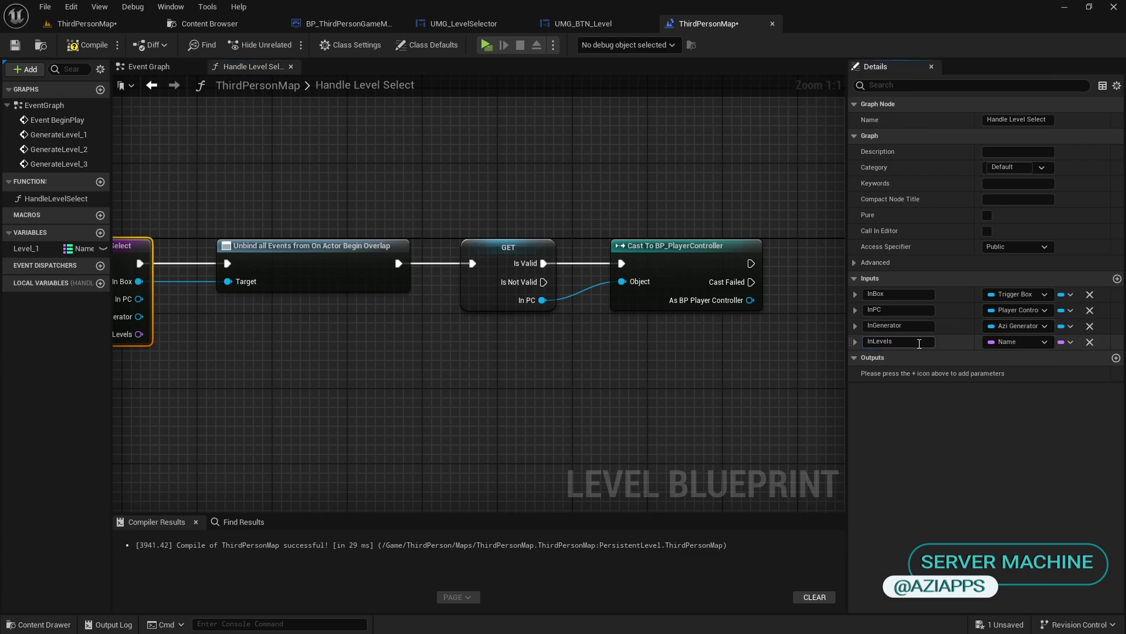
pyautogui.click(1071, 343)
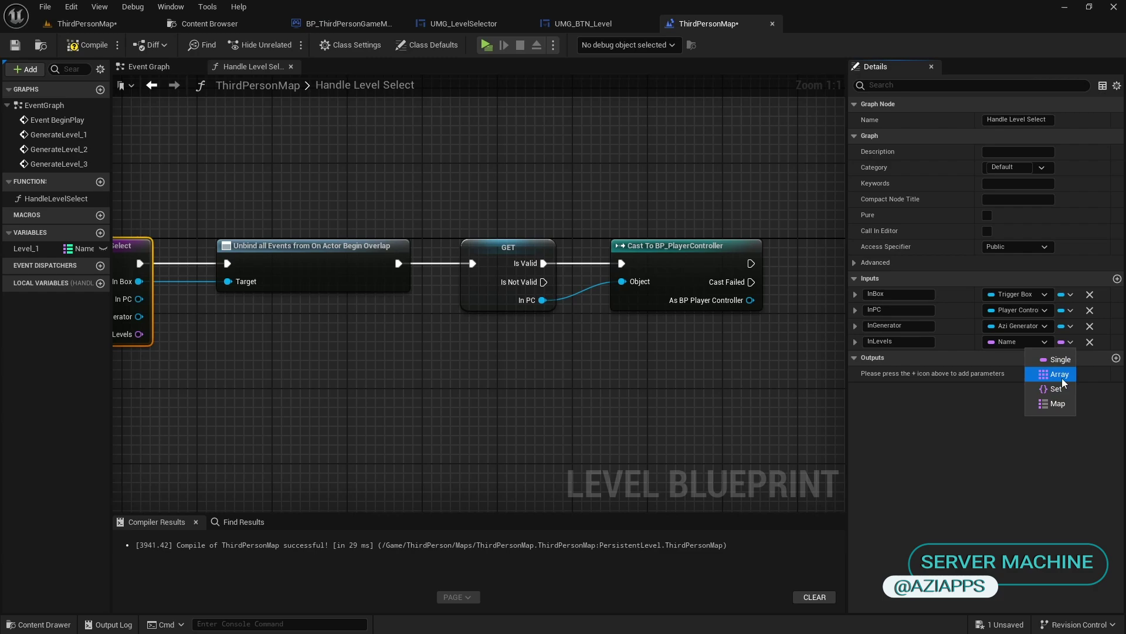
pyautogui.click(1050, 408)
pyautogui.click(1068, 342)
pyautogui.click(986, 398)
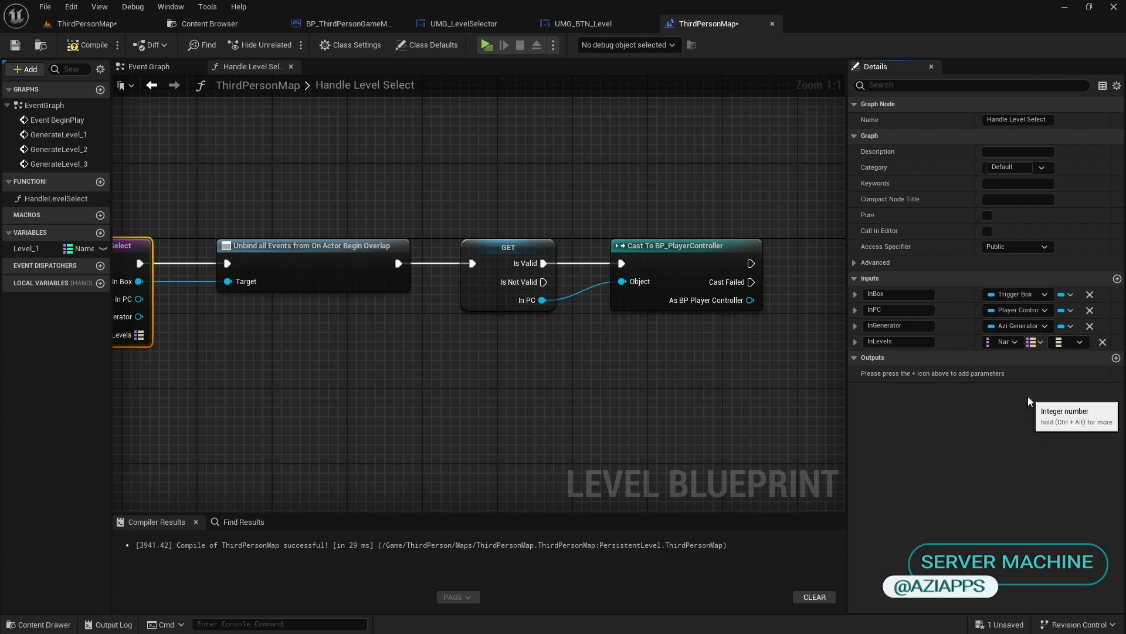
# - Save, then place a Handle Level Select call after GenerateLevel_1's Authority branch
pyautogui.click(15, 46)
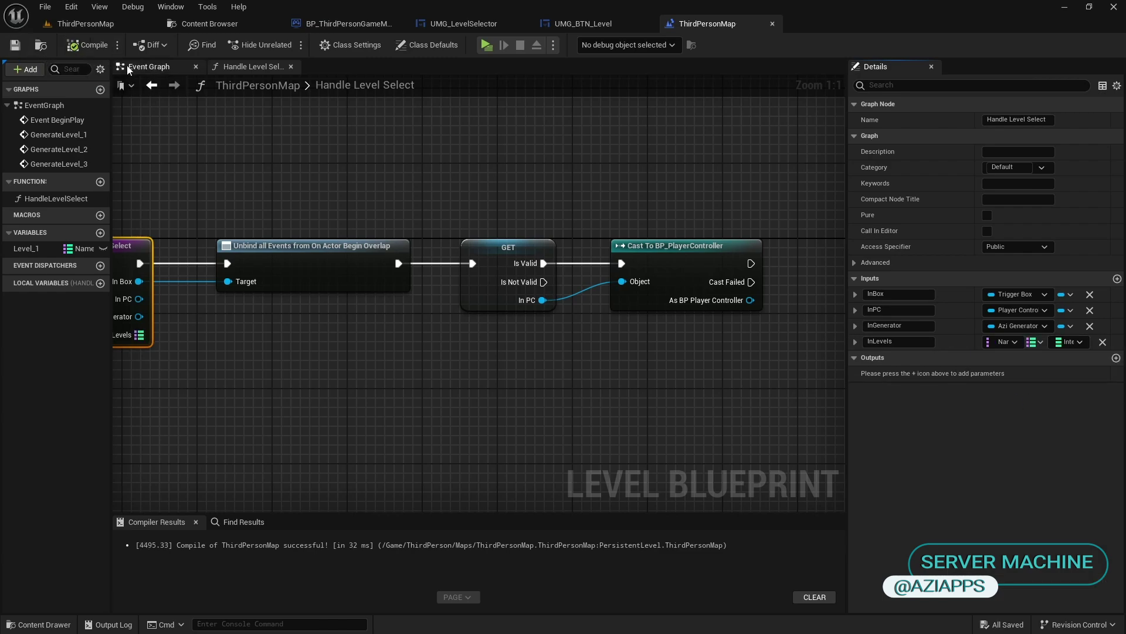
pyautogui.click(149, 68)
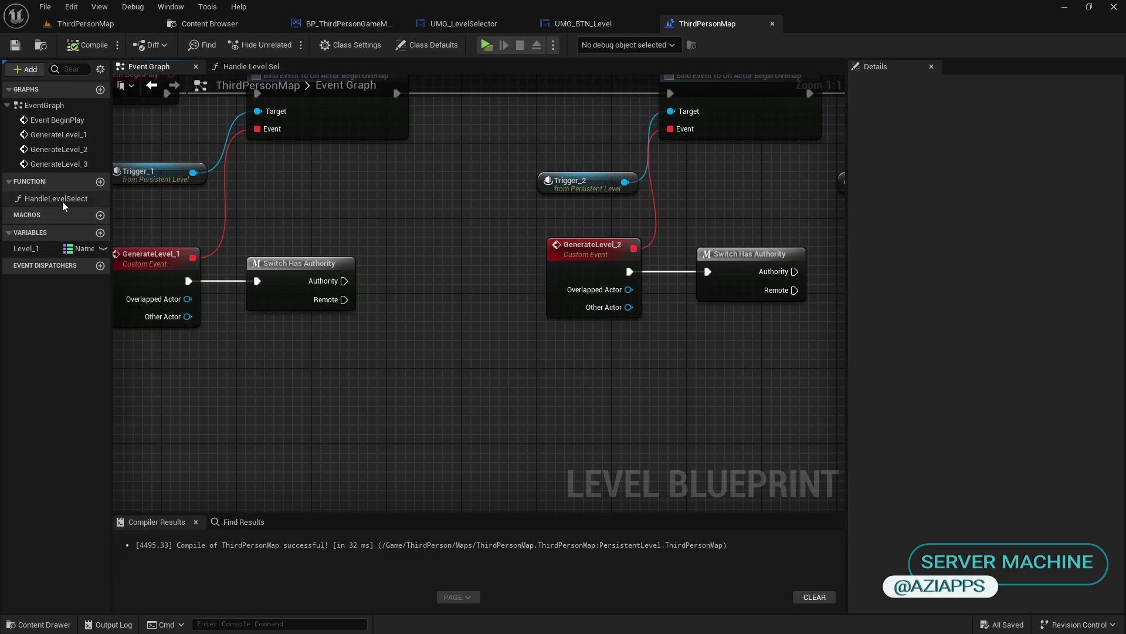
pyautogui.moveTo(56, 198)
pyautogui.mouseDown()
pyautogui.moveTo(390, 283)
pyautogui.moveTo(396, 310)
pyautogui.mouseUp()
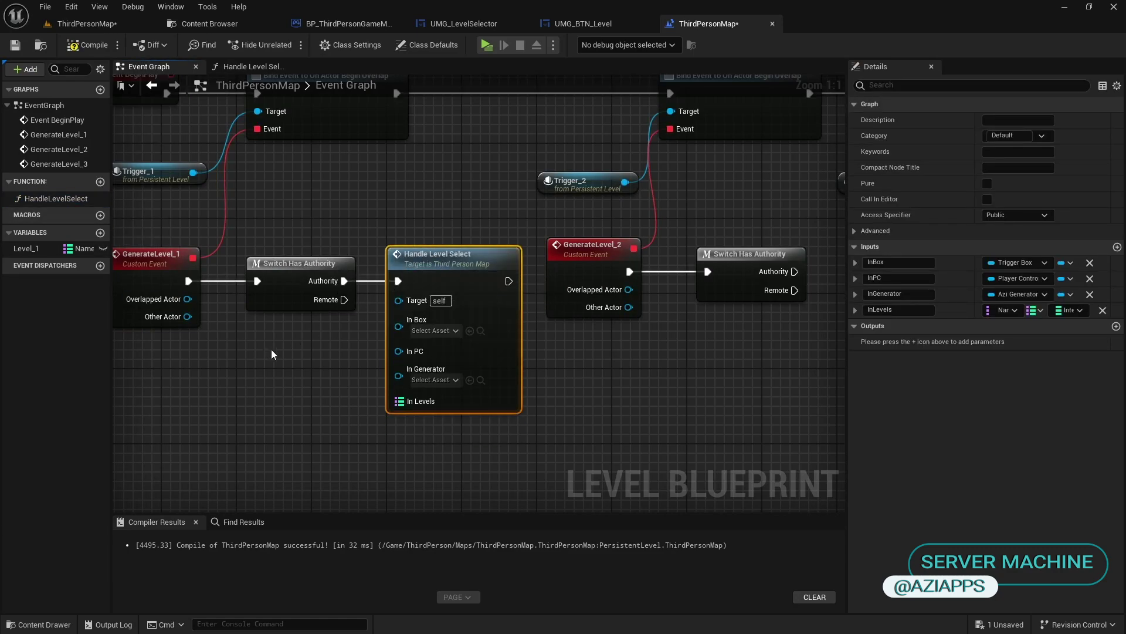
pyautogui.moveTo(272, 354); pyautogui.dragTo(364, 369, button='right')
# - Wire a copied Trigger_1 reference into Handle Level Select's In Box
pyautogui.click(255, 181)
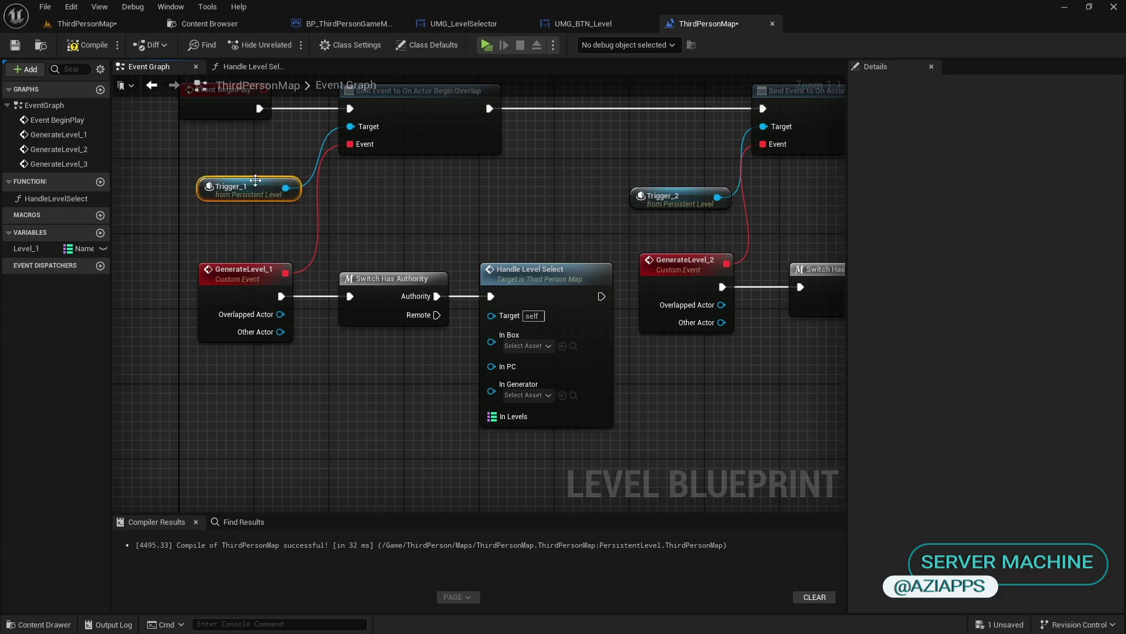
pyautogui.hotkey('ctrl', 'c')
pyautogui.hotkey('ctrl', 'v')
pyautogui.moveTo(436, 356); pyautogui.dragTo(493, 343)
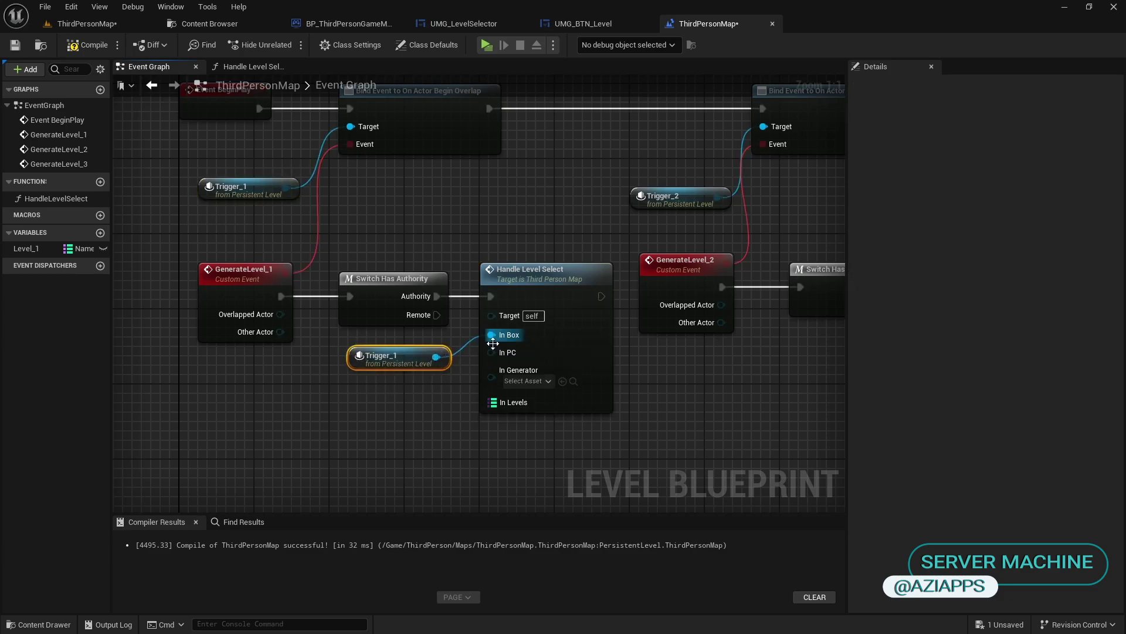
pyautogui.moveTo(402, 359); pyautogui.dragTo(401, 349)
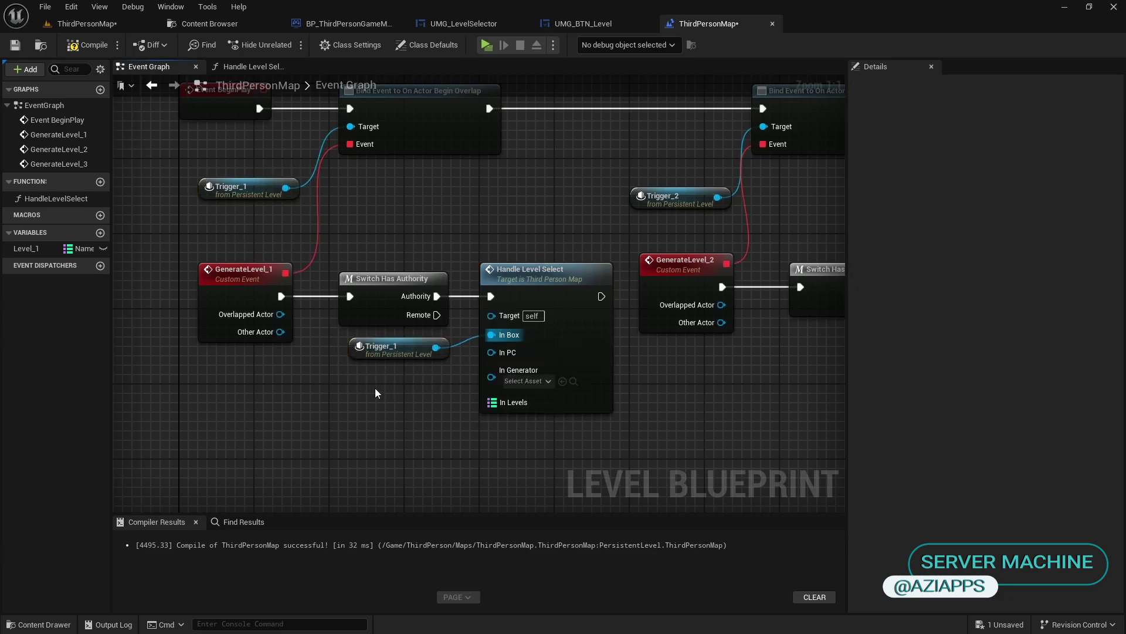
# - Add Get Instigator Controller from Other Actor beside Handle Level Select
pyautogui.moveTo(280, 331); pyautogui.dragTo(308, 409)
pyautogui.write('ge')
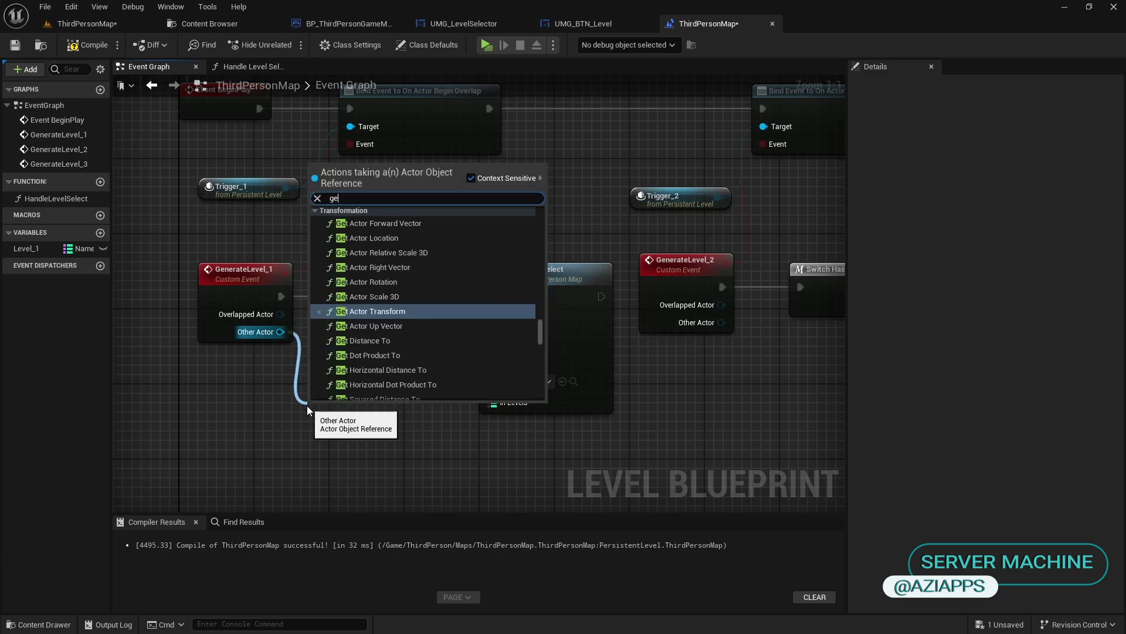
pyautogui.write('t ins')
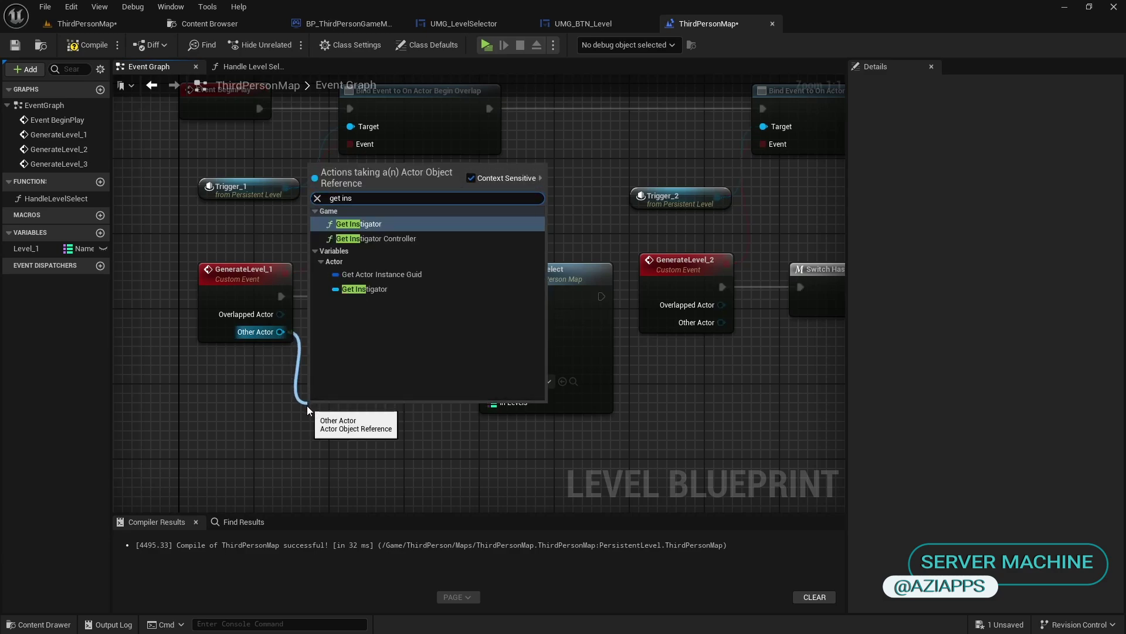
pyautogui.click(369, 239)
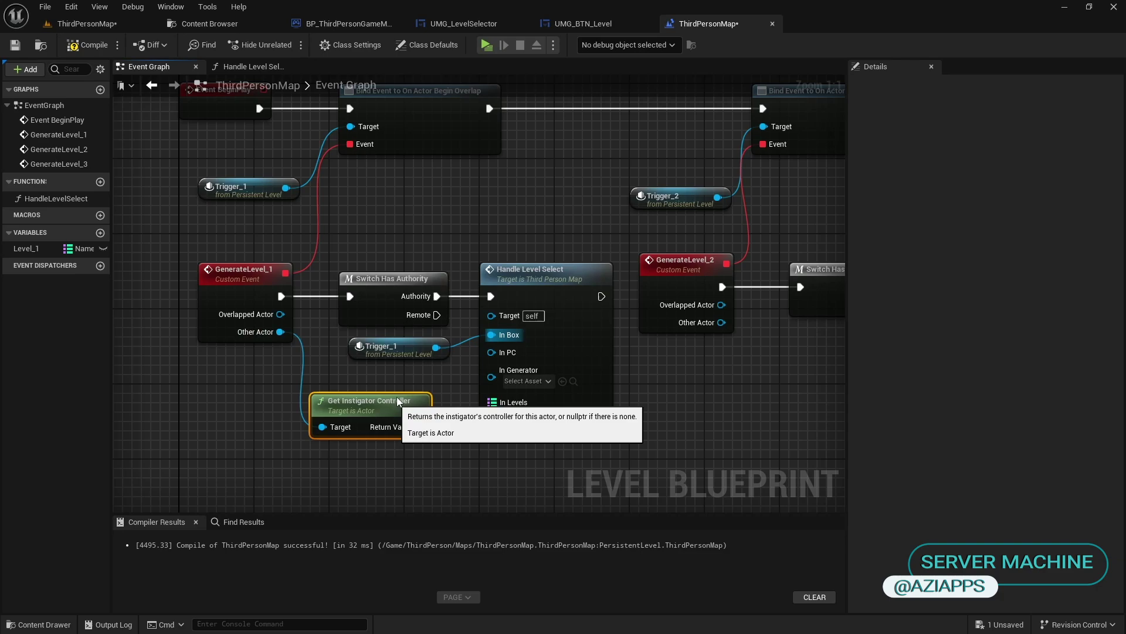
pyautogui.moveTo(398, 402)
pyautogui.mouseDown()
pyautogui.moveTo(416, 383)
pyautogui.moveTo(480, 369)
pyautogui.moveTo(444, 408)
pyautogui.mouseUp()
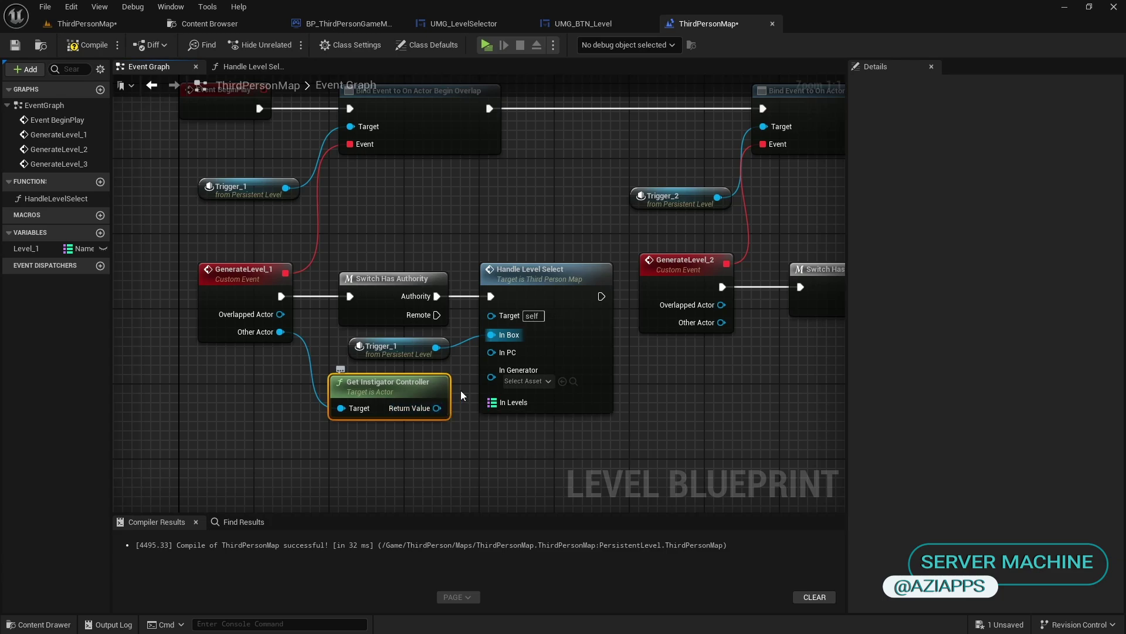
# - Retype InPC as Controller, wire Get Instigator Controller into it, and rename it InController
pyautogui.click(564, 345)
pyautogui.click(1010, 279)
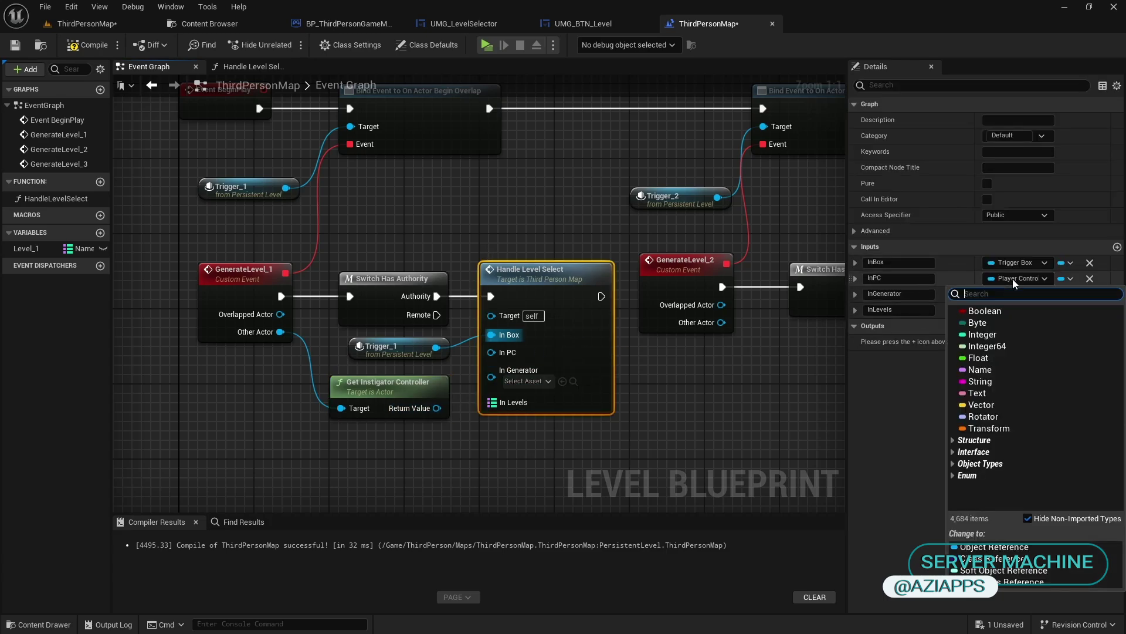
pyautogui.write('control')
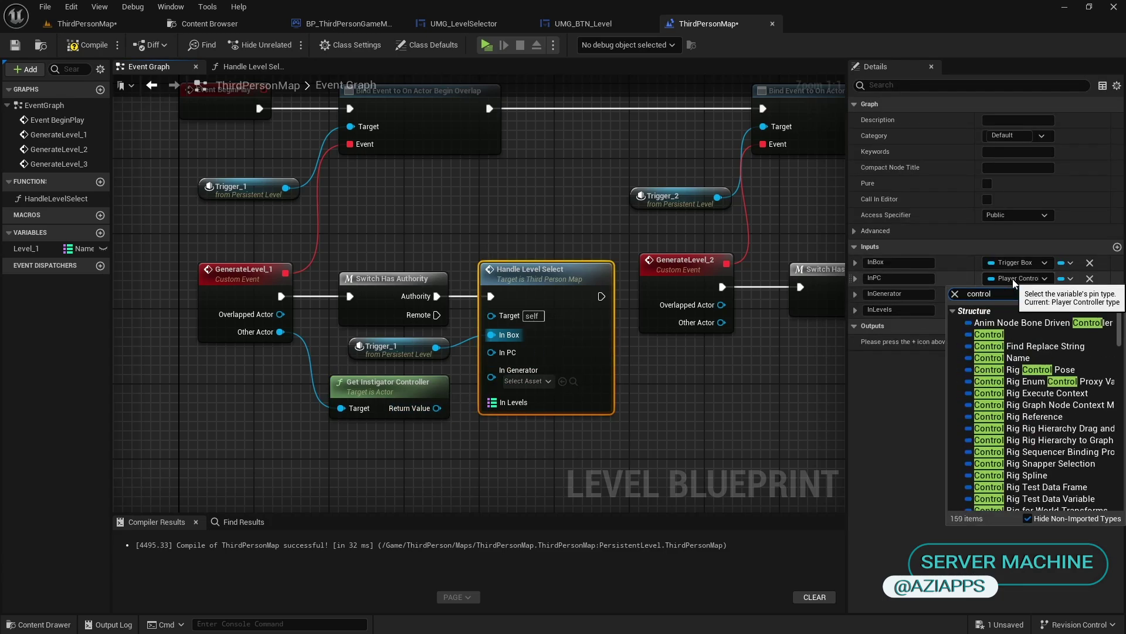
pyautogui.write('ler')
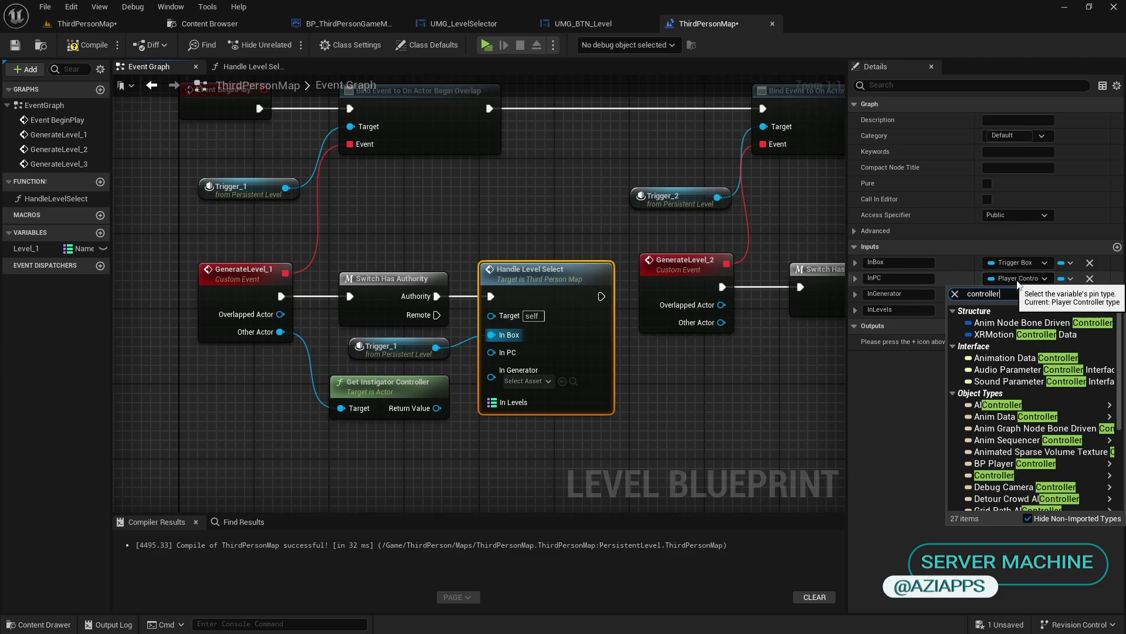
pyautogui.click(950, 480)
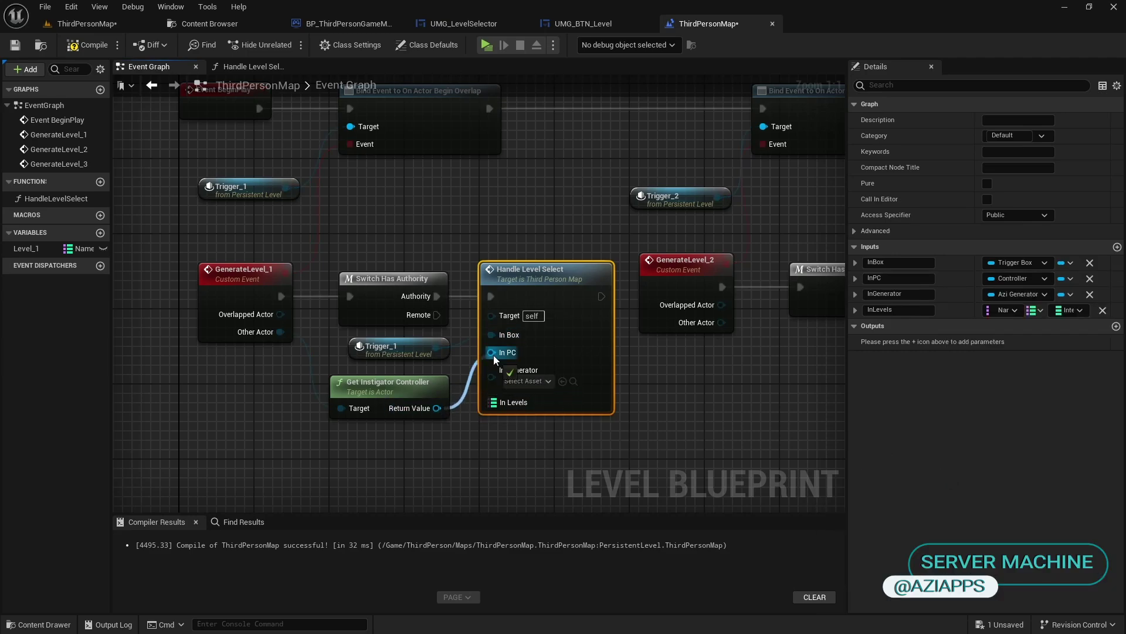
pyautogui.moveTo(437, 408); pyautogui.dragTo(492, 352)
pyautogui.moveTo(897, 277)
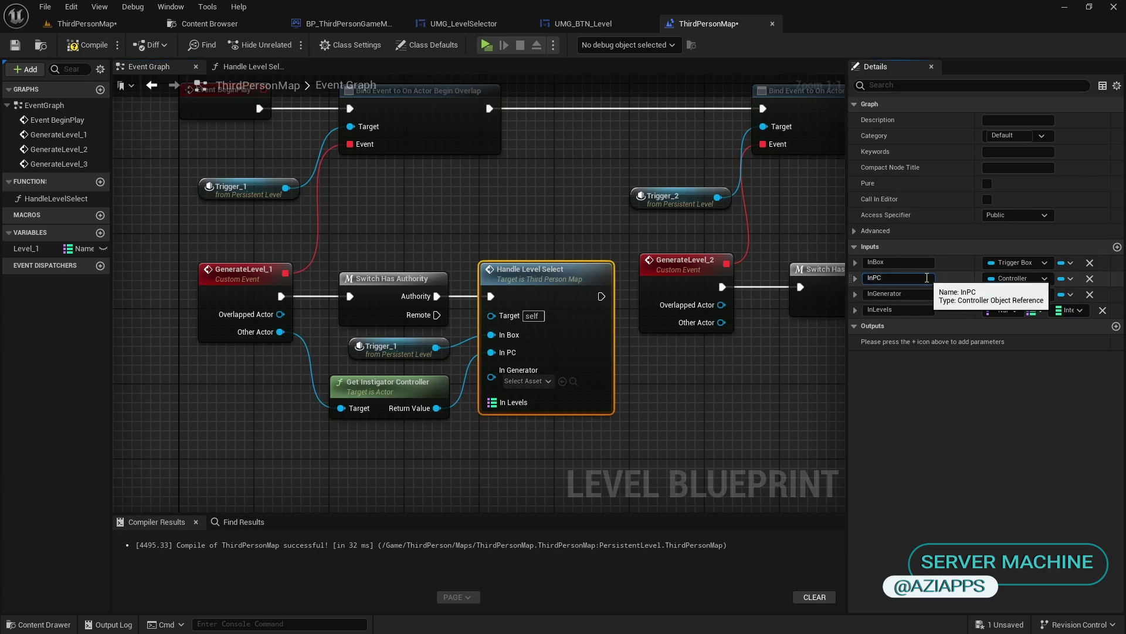
pyautogui.write('ontroller')
pyautogui.press('Return')
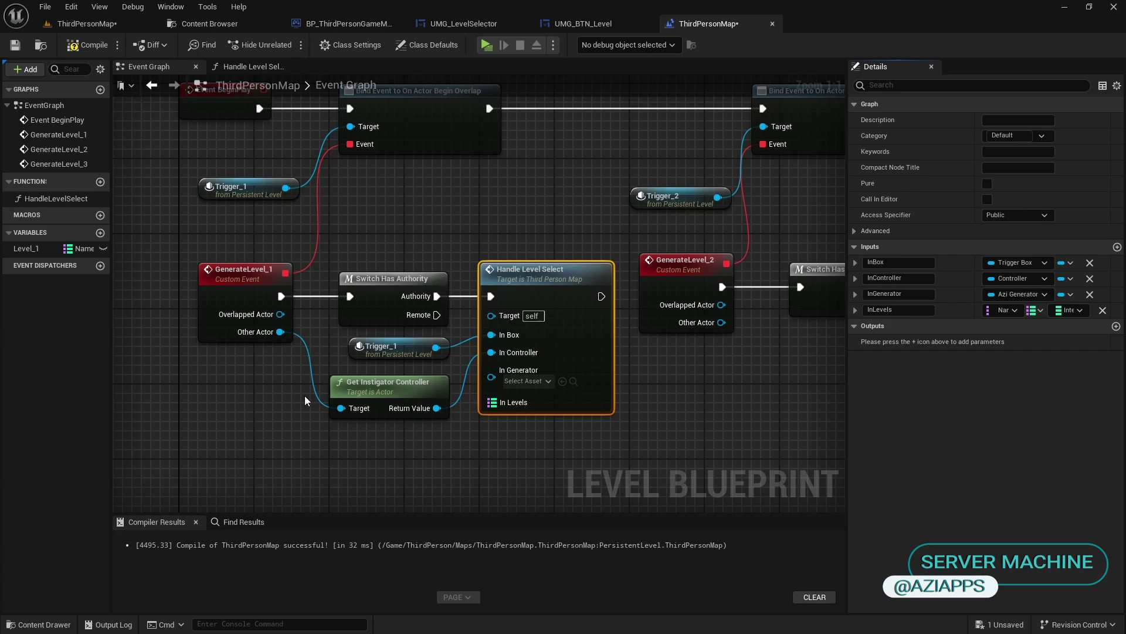
# - Select Generator_1, Generator_2 and Generator_3 in the level and create graph references
pyautogui.click(94, 24)
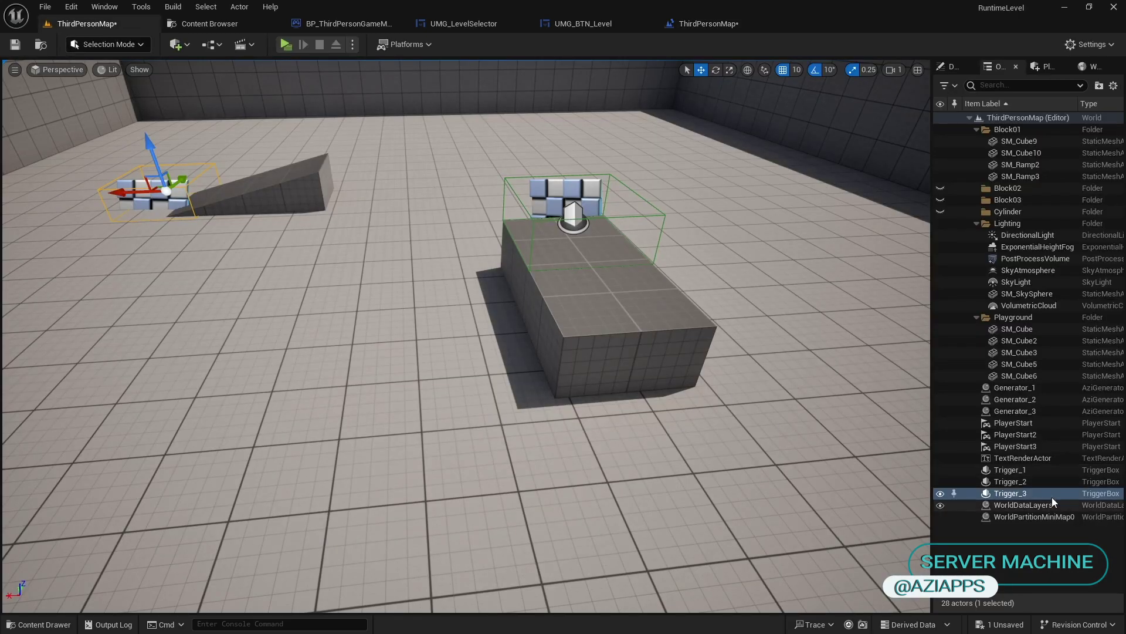
pyautogui.moveTo(792, 437); pyautogui.dragTo(792, 438, button='right')
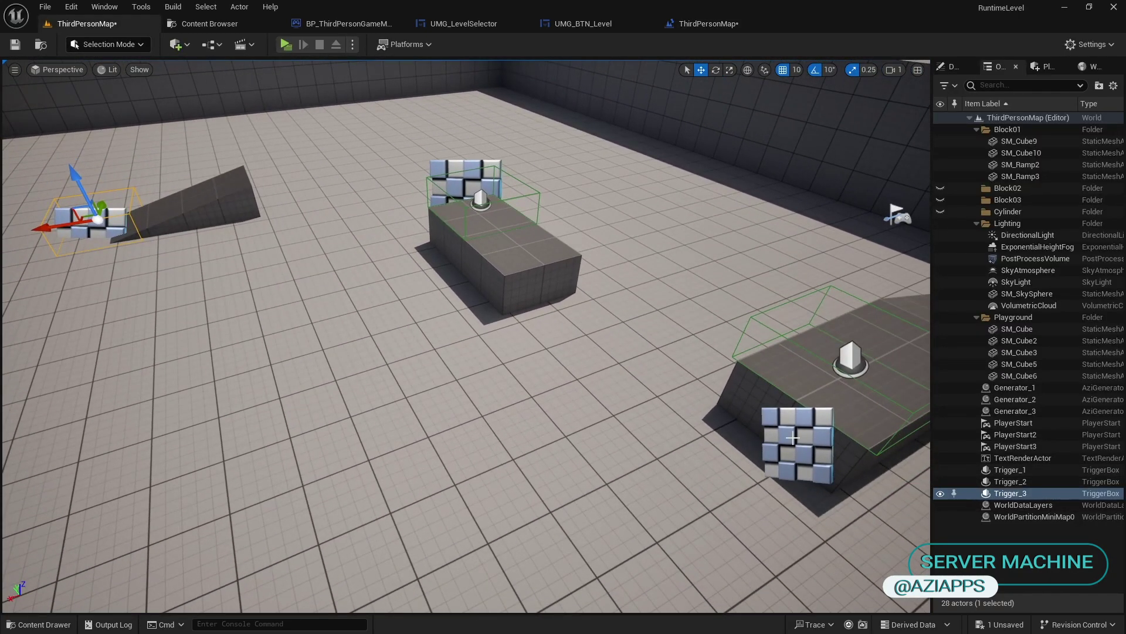
pyautogui.click(792, 437)
pyautogui.keyDown('ctrl'); pyautogui.click(445, 168); pyautogui.keyUp('ctrl')
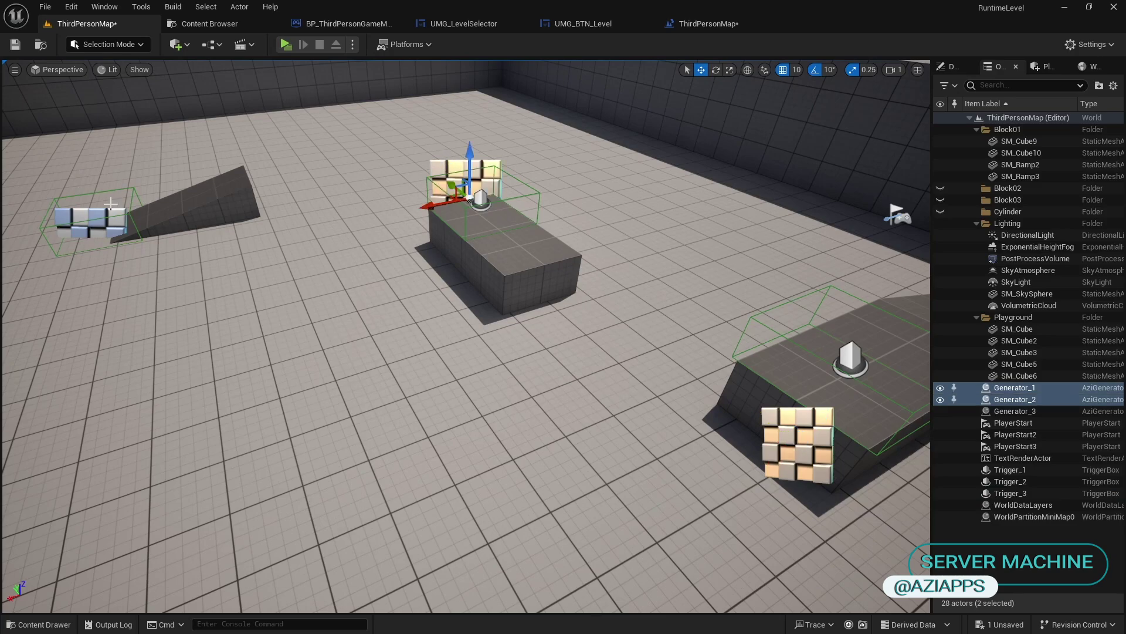
pyautogui.keyDown('ctrl'); pyautogui.click(84, 210); pyautogui.keyUp('ctrl')
pyautogui.click(704, 23)
pyautogui.rightClick(339, 481)
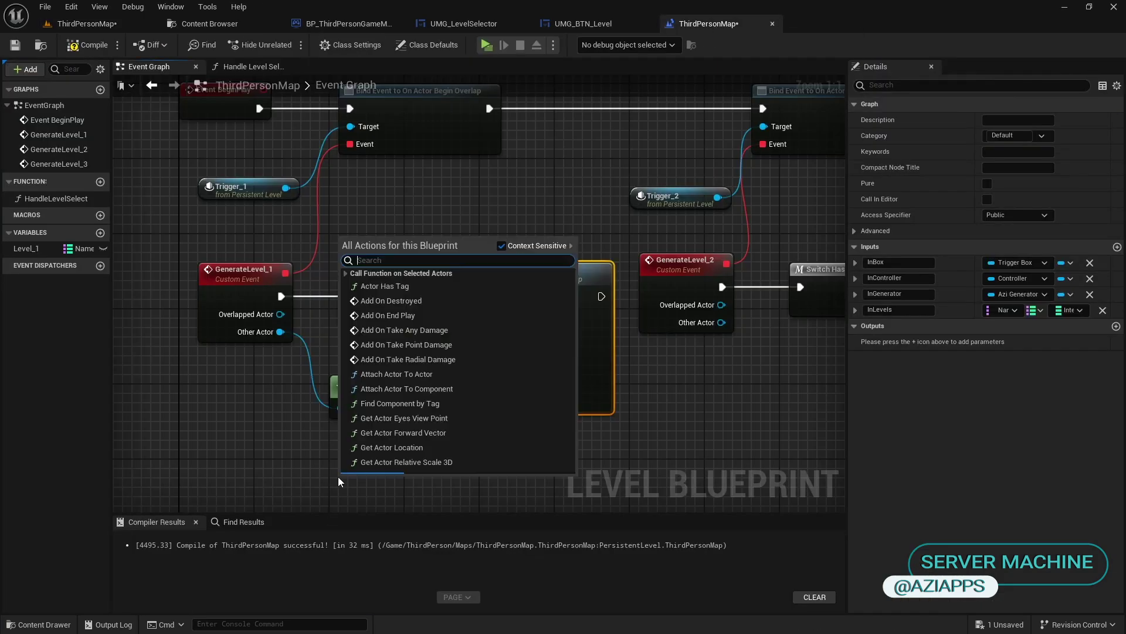
pyautogui.write('create ref')
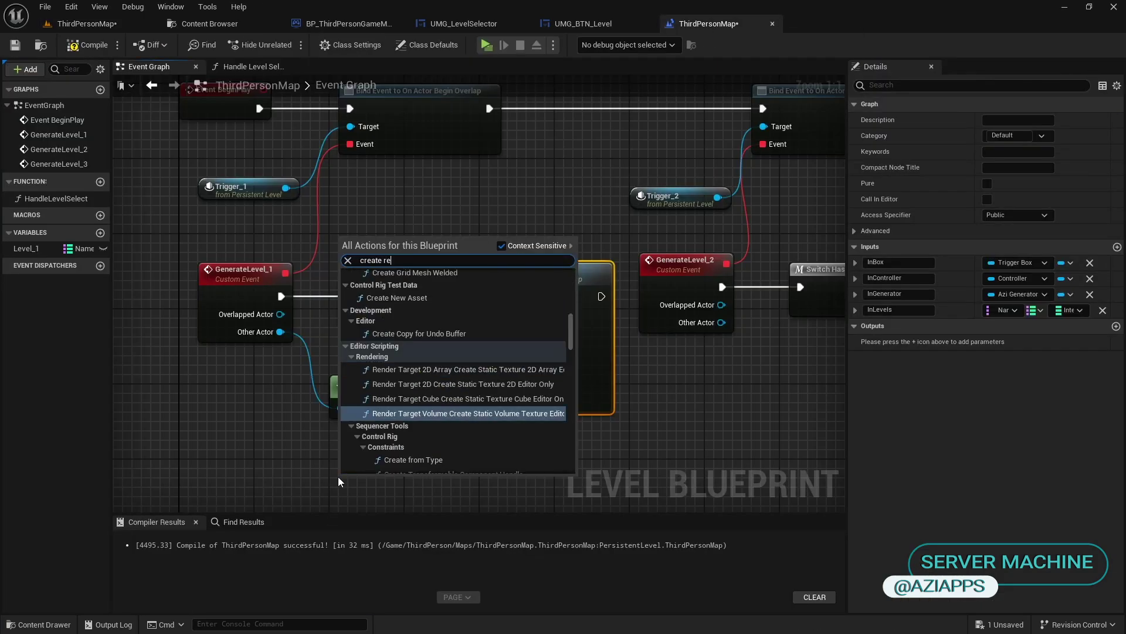
pyautogui.press('Return')
# - Wire Generator_1 into In Generator and add a Level_1 getter
pyautogui.moveTo(338, 477); pyautogui.dragTo(307, 393, button='right')
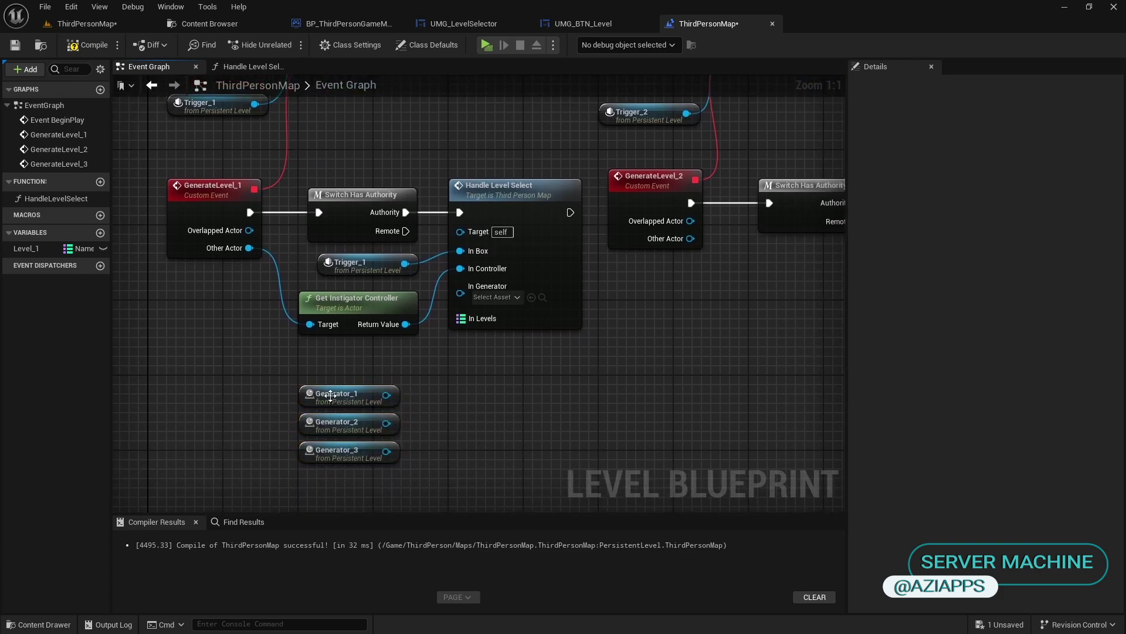
pyautogui.keyDown('ctrl'); pyautogui.click(326, 394); pyautogui.keyUp('ctrl')
pyautogui.moveTo(321, 435); pyautogui.dragTo(731, 359)
pyautogui.moveTo(386, 395); pyautogui.dragTo(460, 293)
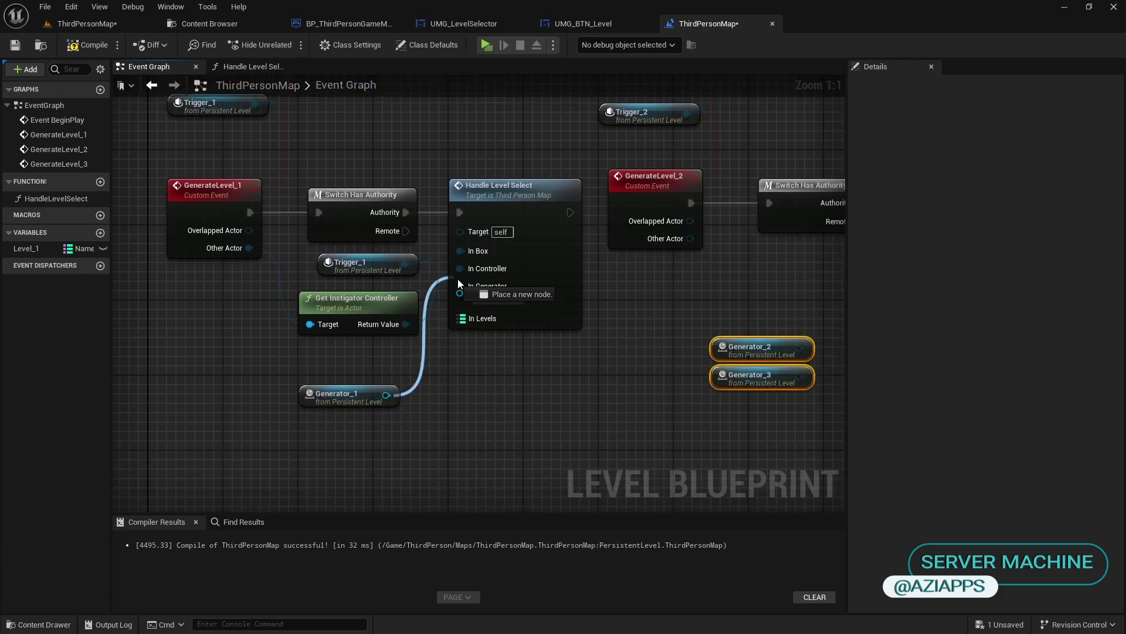
pyautogui.moveTo(355, 400); pyautogui.dragTo(373, 362)
pyautogui.moveTo(26, 248)
pyautogui.keyDown('ctrl'); pyautogui.mouseDown()
pyautogui.moveTo(364, 287)
pyautogui.moveTo(363, 385)
pyautogui.mouseUp(); pyautogui.keyUp('ctrl')
# - Connect Level_1 to In Levels and spread out the trigger groups and generator references
pyautogui.moveTo(364, 385); pyautogui.dragTo(365, 358, button='right')
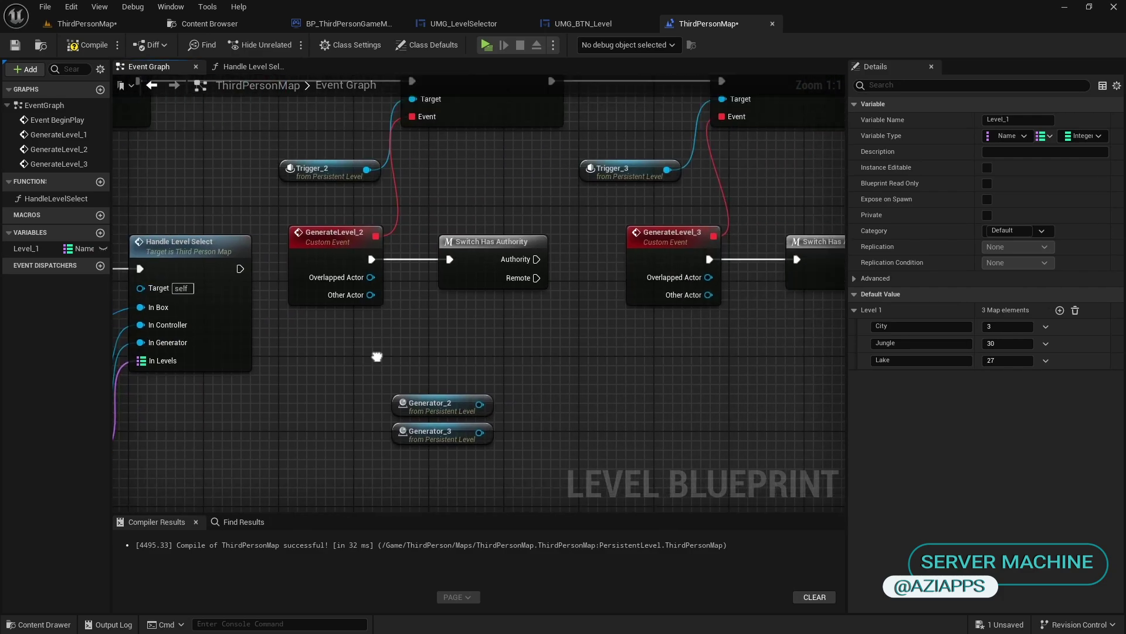
pyautogui.scroll(-2, 365, 358)
pyautogui.moveTo(698, 151); pyautogui.dragTo(289, 319)
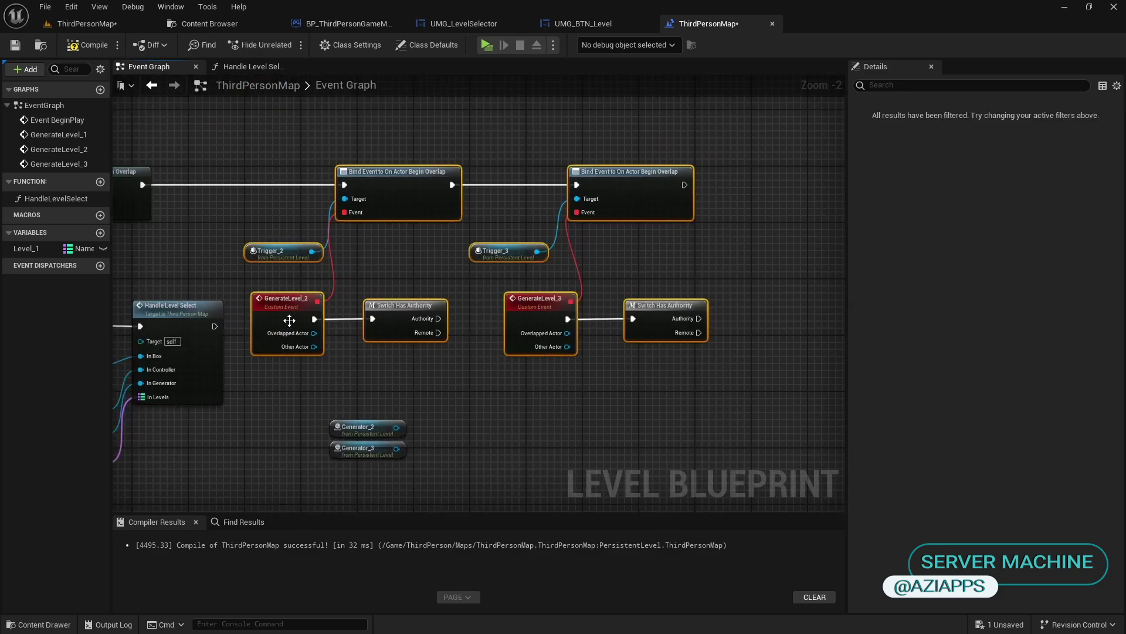
pyautogui.moveTo(404, 318); pyautogui.dragTo(425, 319)
pyautogui.moveTo(701, 216)
pyautogui.mouseDown()
pyautogui.moveTo(555, 322)
pyautogui.moveTo(724, 321)
pyautogui.mouseUp()
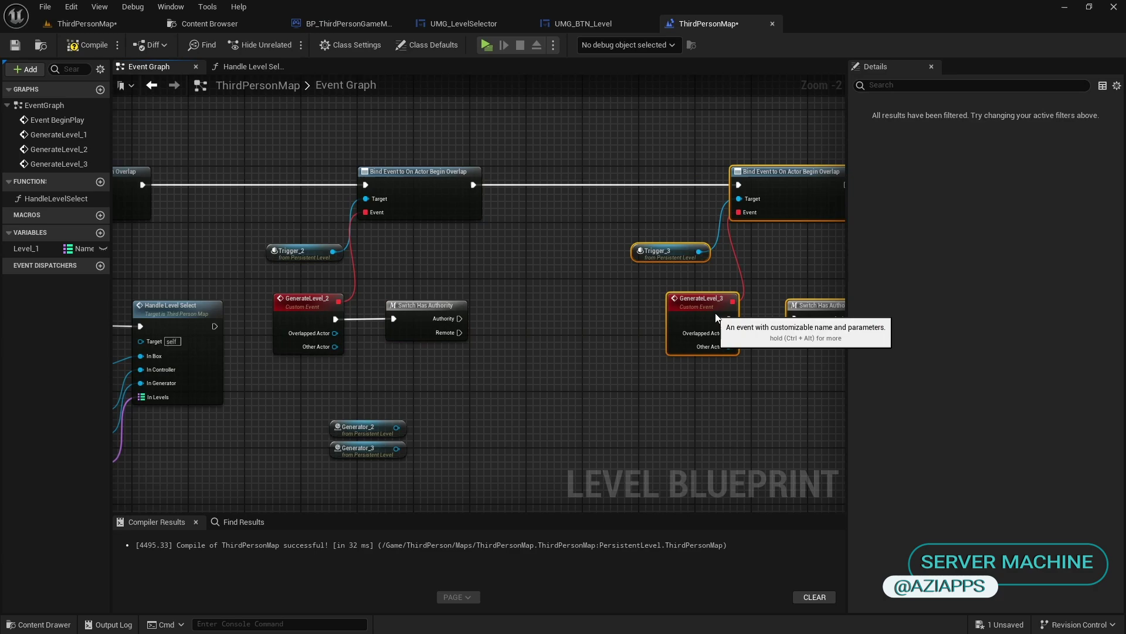
pyautogui.moveTo(337, 449); pyautogui.dragTo(774, 405)
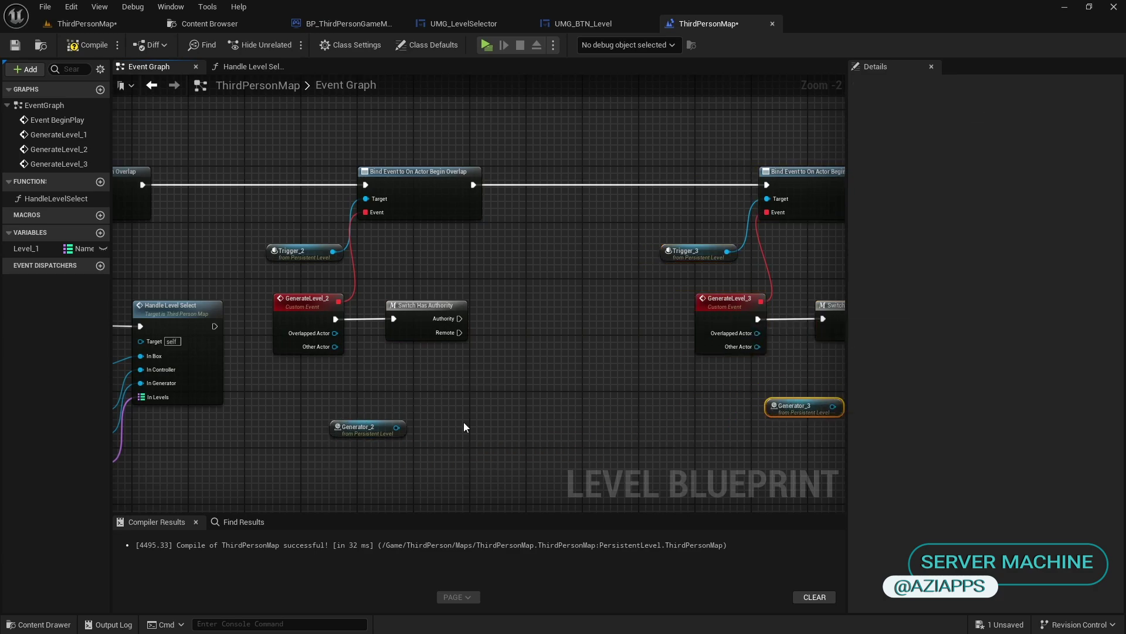
pyautogui.moveTo(340, 428); pyautogui.dragTo(423, 406)
# - Add a Handle Level Select call after GenerateLevel_2 with a Trigger_2 copy in In Box
pyautogui.moveTo(61, 195)
pyautogui.mouseDown()
pyautogui.moveTo(501, 302)
pyautogui.moveTo(509, 326)
pyautogui.mouseUp()
pyautogui.scroll(1, 358, 341)
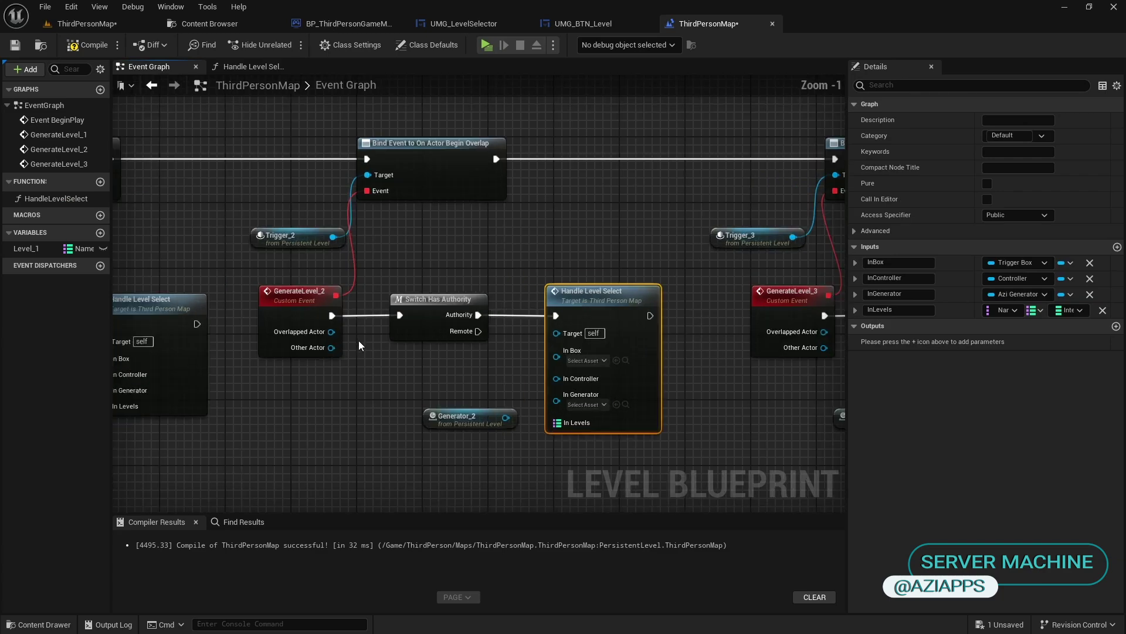
pyautogui.scroll(1, 328, 293)
pyautogui.click(290, 229)
pyautogui.hotkey('ctrl', 'c')
pyautogui.hotkey('ctrl', 'v')
pyautogui.moveTo(492, 372); pyautogui.dragTo(584, 350)
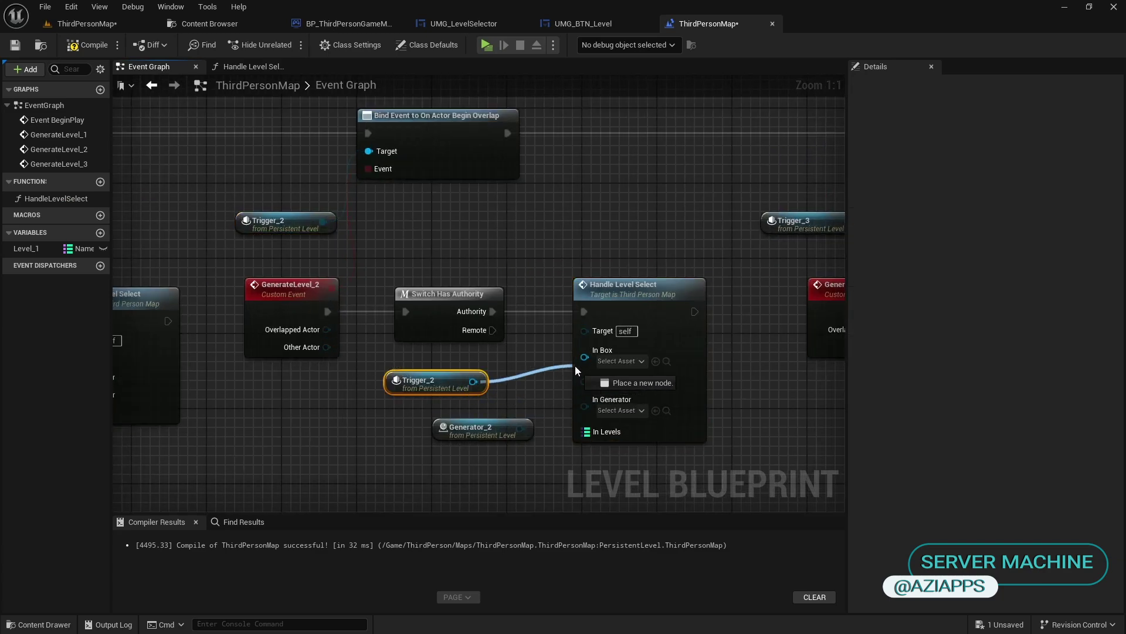
# - Feed Get Instigator Controller into In Controller and Generator_2 into In Generator
pyautogui.moveTo(469, 430); pyautogui.dragTo(460, 484)
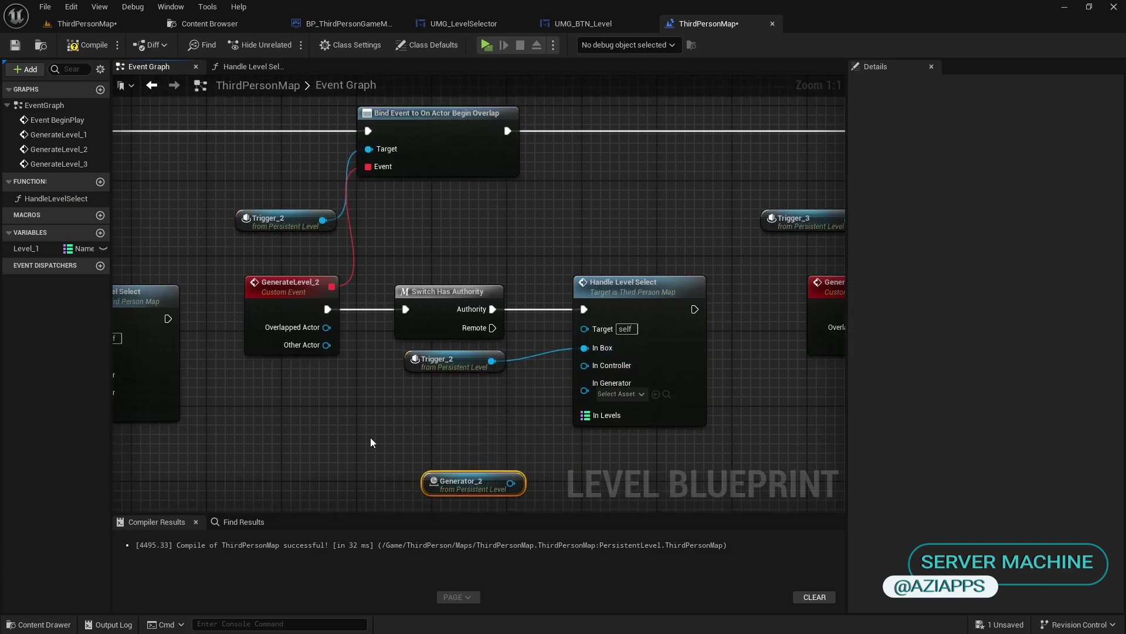
pyautogui.moveTo(327, 346); pyautogui.dragTo(373, 422)
pyautogui.write('get inst')
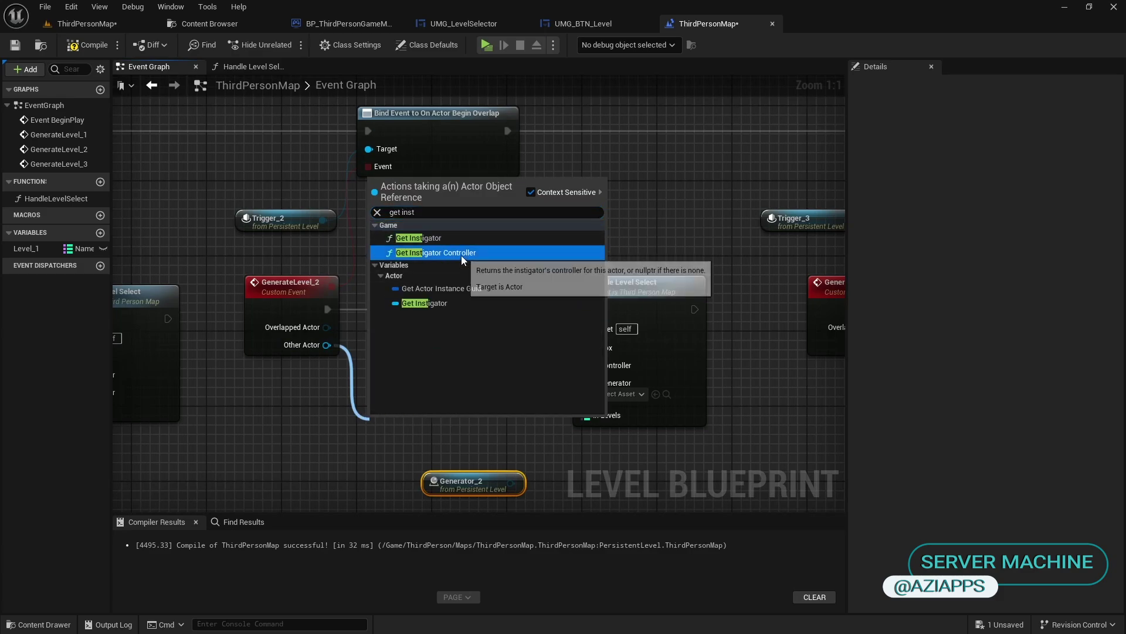
pyautogui.click(461, 252)
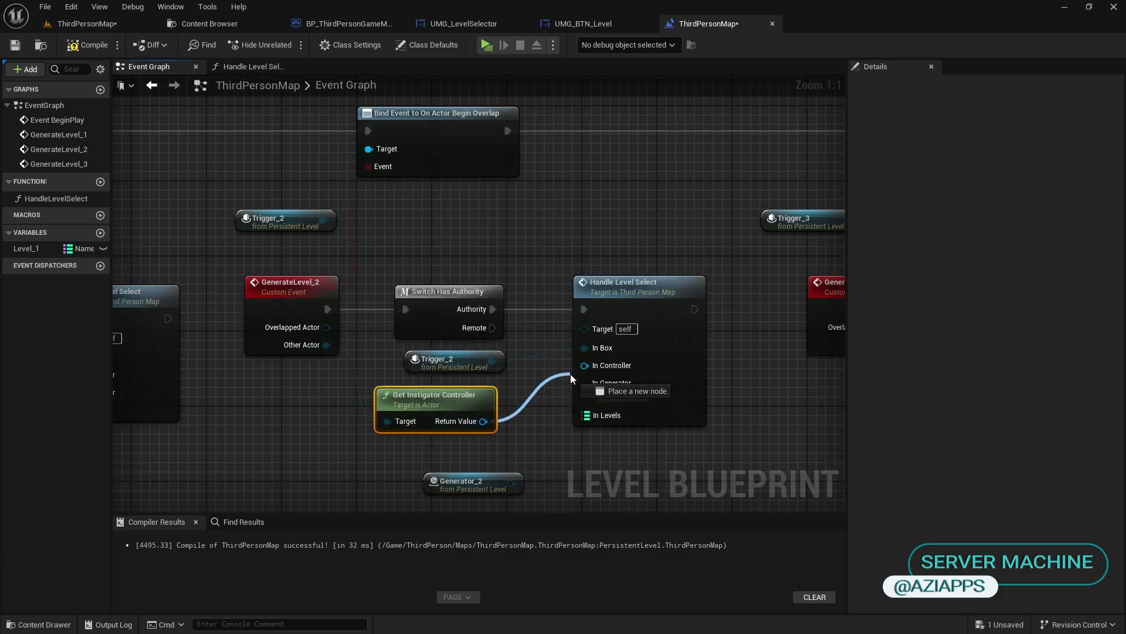
pyautogui.moveTo(481, 421); pyautogui.dragTo(585, 365)
pyautogui.moveTo(492, 478); pyautogui.dragTo(525, 427, button='right')
pyautogui.moveTo(525, 427)
pyautogui.mouseDown()
pyautogui.moveTo(494, 397)
pyautogui.moveTo(617, 332)
pyautogui.mouseUp()
# - Duplicate the Level_1 map variable as Level_2 and compile the level blueprint
pyautogui.click(23, 249)
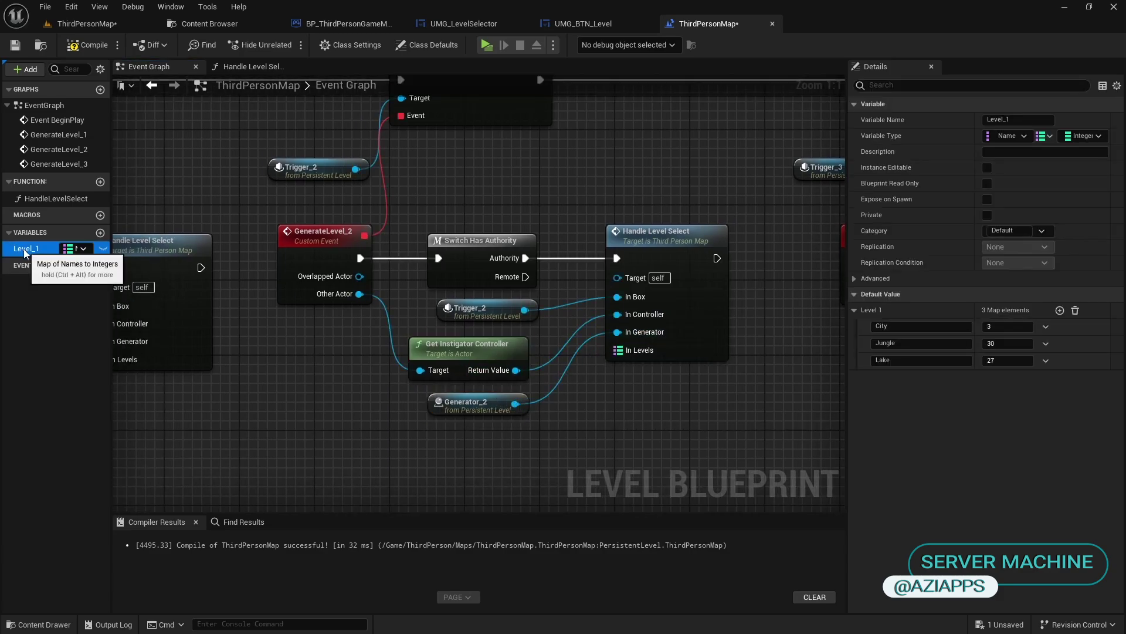
pyautogui.rightClick(24, 249)
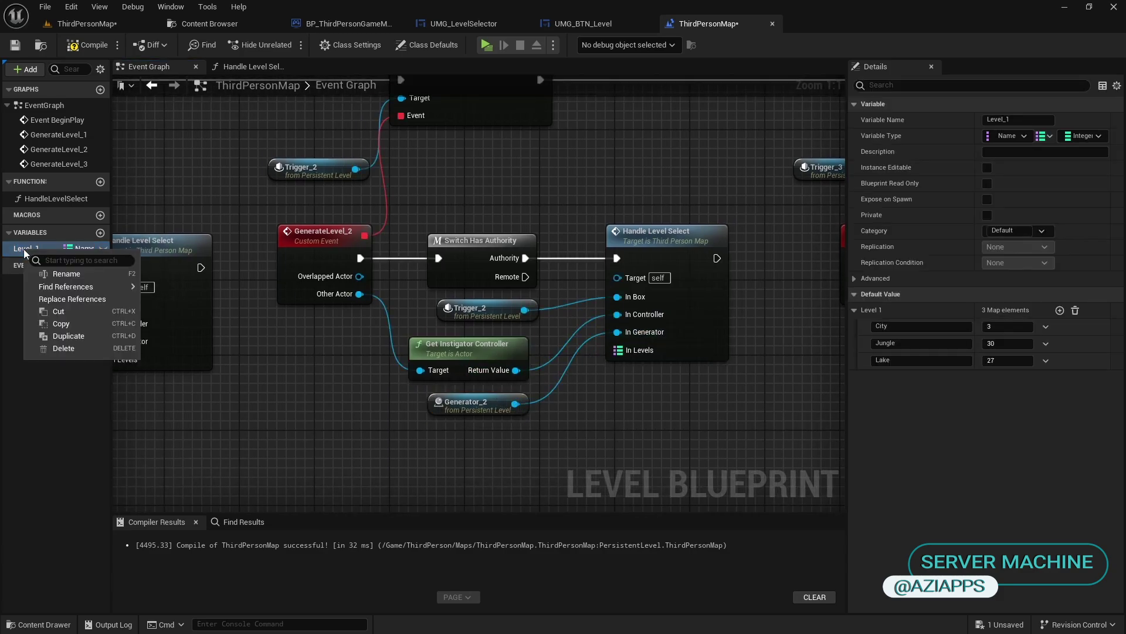
pyautogui.click(70, 332)
pyautogui.write('Level')
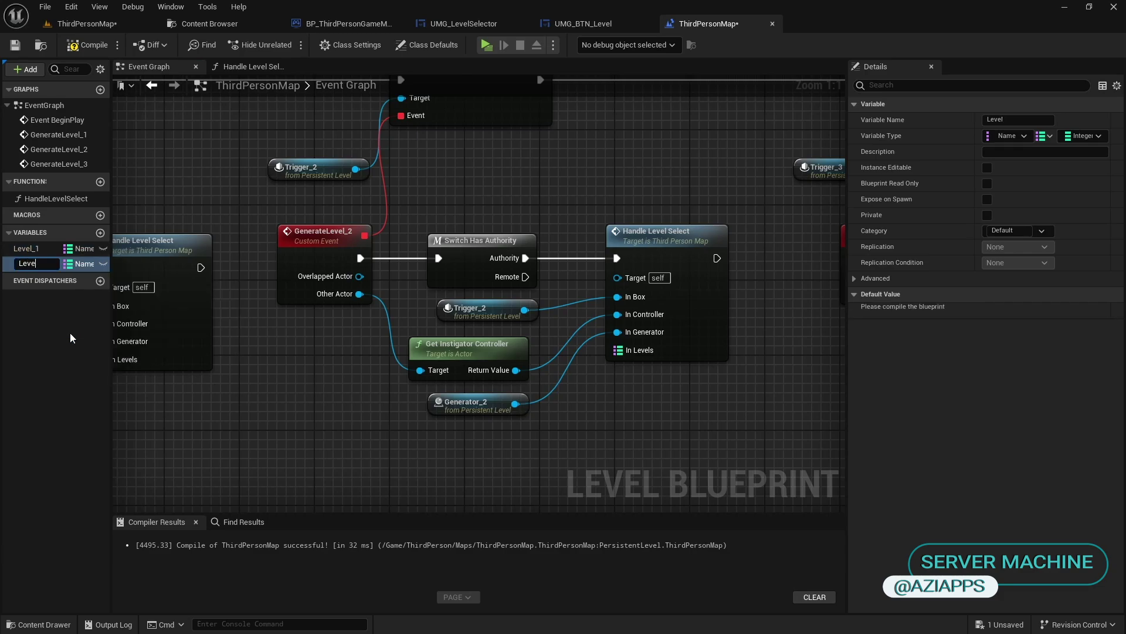
pyautogui.write('_2')
pyautogui.press('Return')
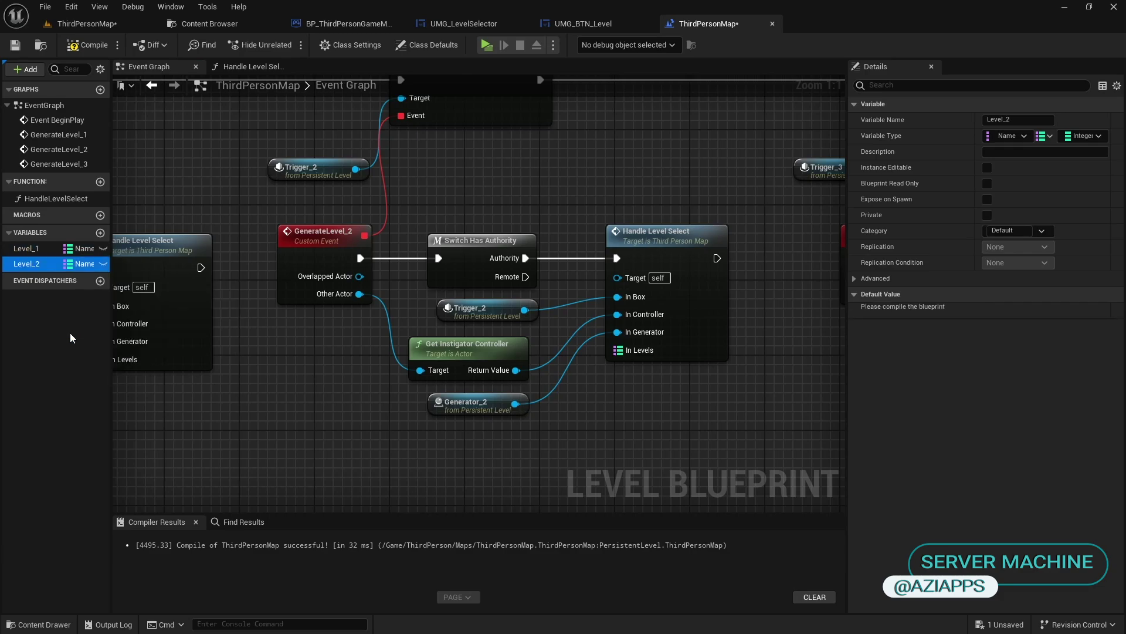
pyautogui.click(88, 45)
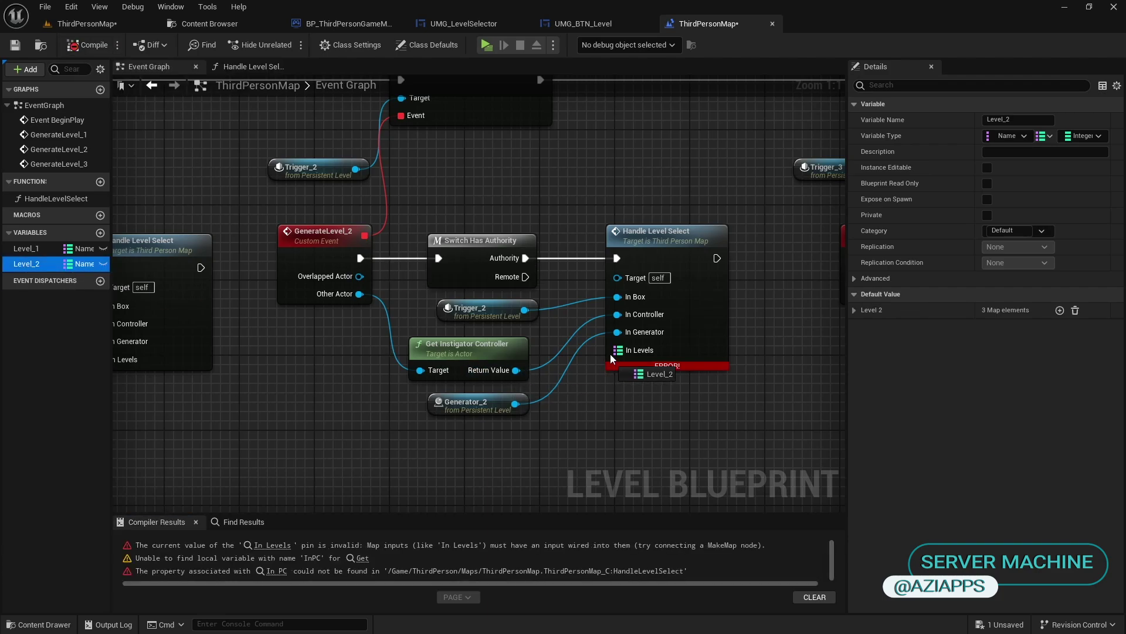
# - Wire a Level_2 getter into GenerateLevel_2's In Levels input and recompile
pyautogui.moveTo(22, 269)
pyautogui.mouseDown()
pyautogui.moveTo(565, 356)
pyautogui.moveTo(500, 443)
pyautogui.mouseUp()
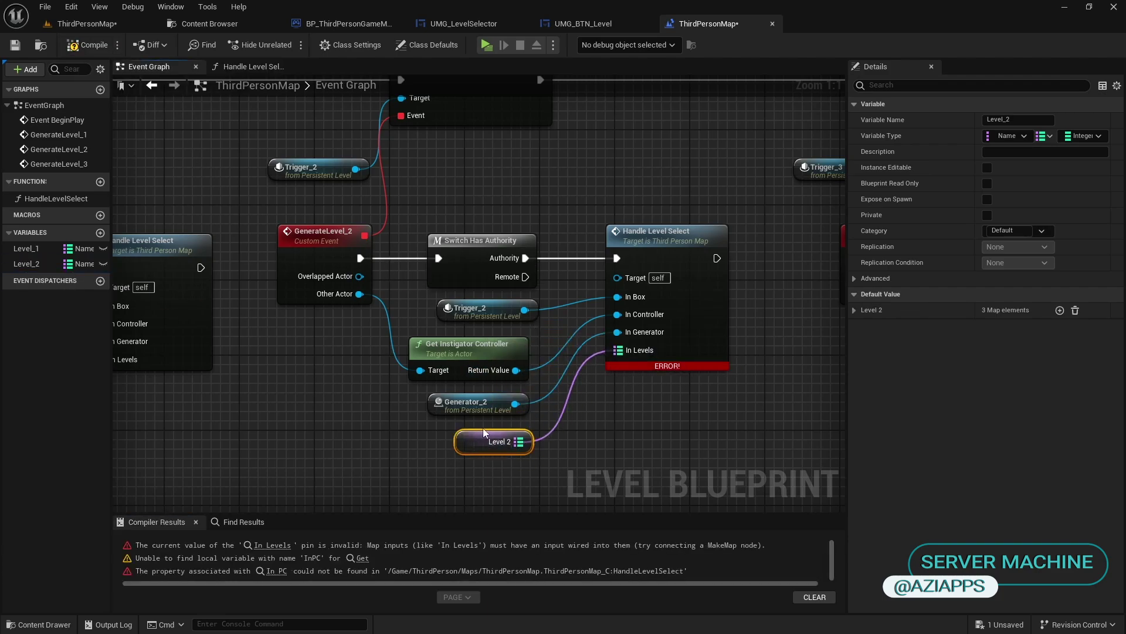
pyautogui.click(86, 44)
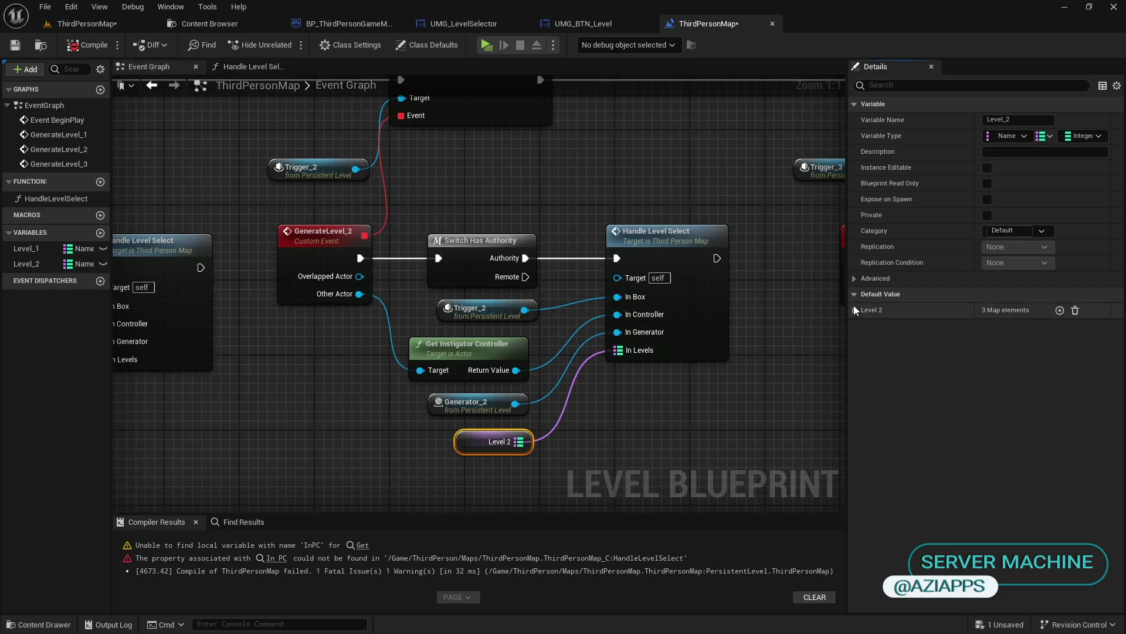
pyautogui.rightClick(855, 309)
pyautogui.click(767, 316)
pyautogui.scroll(-2, 766, 311)
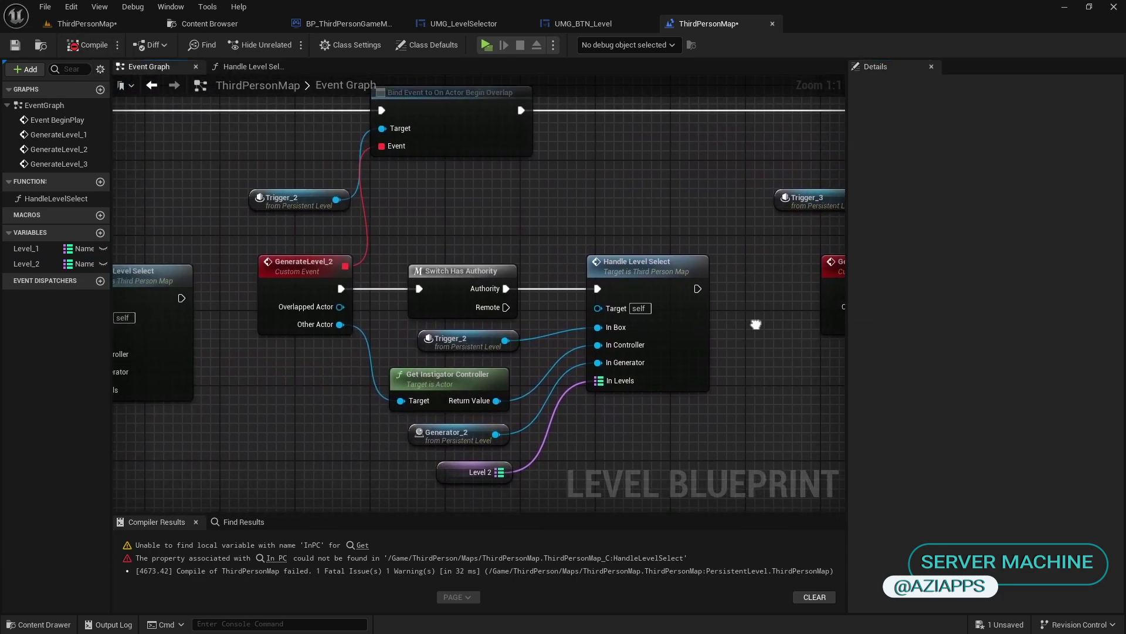
pyautogui.moveTo(762, 330); pyautogui.dragTo(235, 296, button='right')
pyautogui.scroll(2, 411, 329)
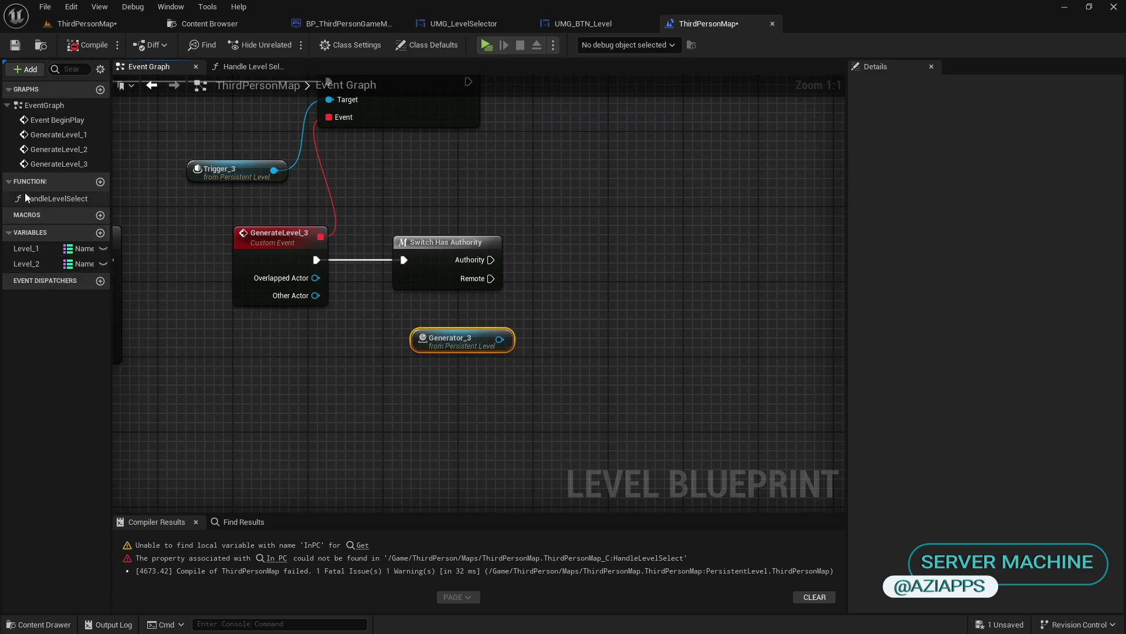
# - Add a Handle Level Select call after Authority with a copied Trigger_3 wired into In Box
pyautogui.moveTo(56, 198)
pyautogui.mouseDown()
pyautogui.moveTo(167, 230)
pyautogui.moveTo(621, 238)
pyautogui.mouseUp()
pyautogui.moveTo(491, 260); pyautogui.dragTo(685, 269)
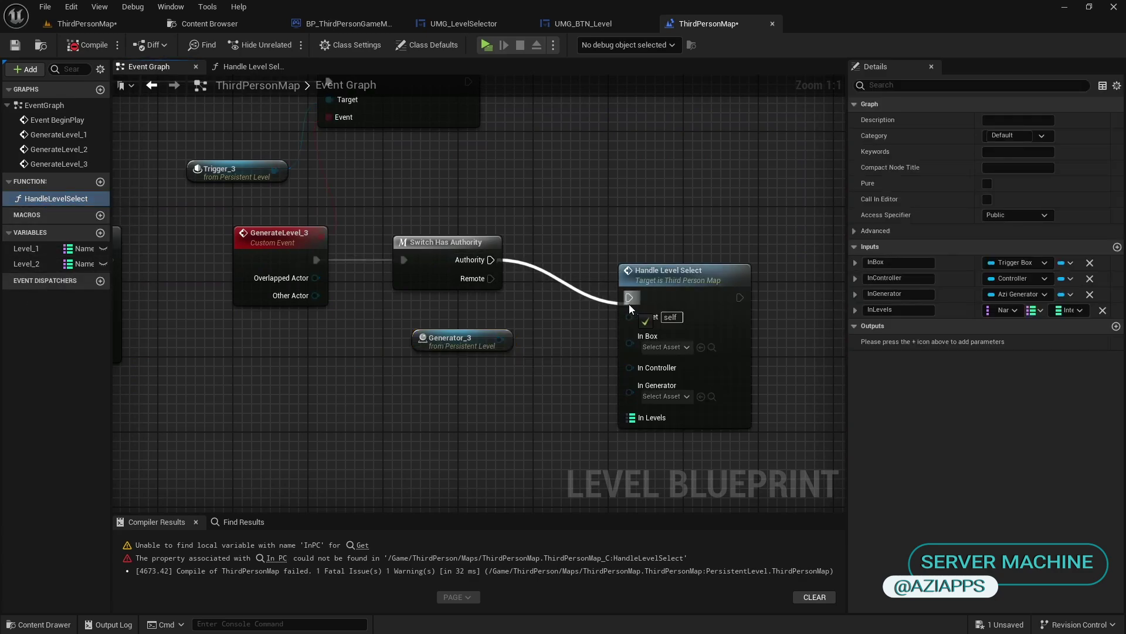
pyautogui.click(223, 170)
pyautogui.hotkey('ctrl', 'c')
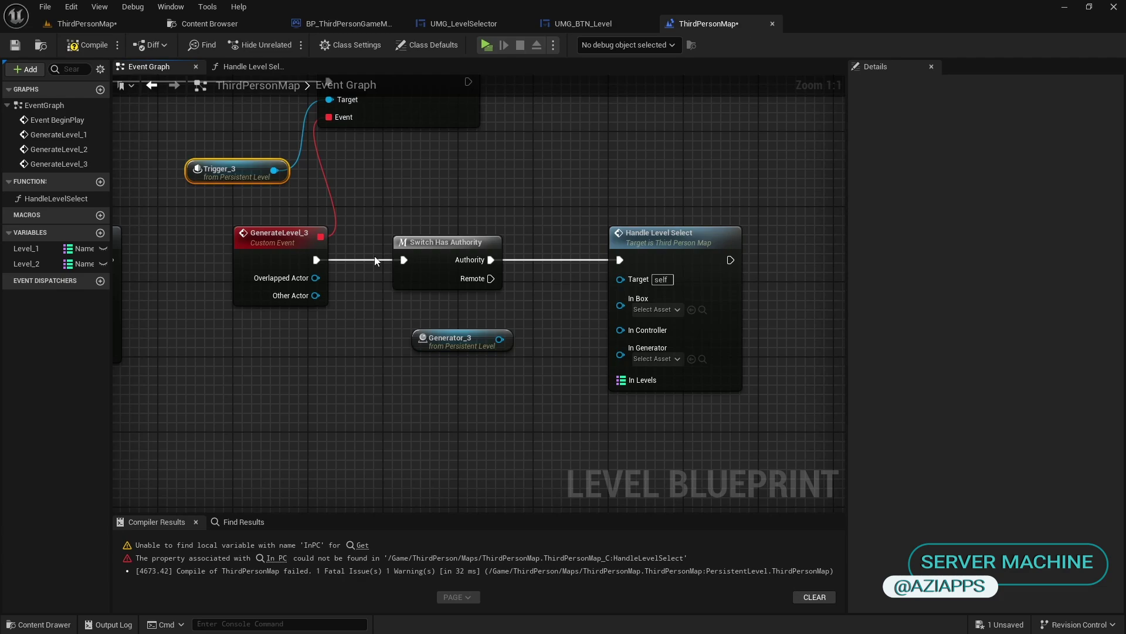
pyautogui.hotkey('ctrl', 'v')
pyautogui.moveTo(435, 313); pyautogui.dragTo(416, 313)
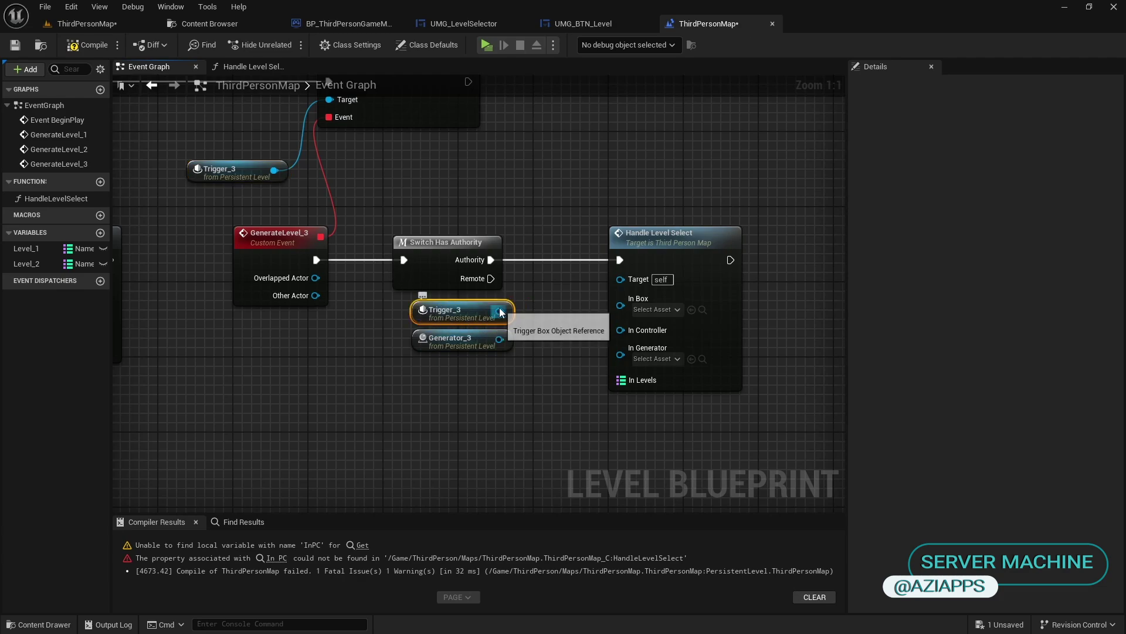
pyautogui.moveTo(499, 311); pyautogui.dragTo(634, 310)
# - Feed Get Instigator Controller into In Controller and Generator_3 into In Generator
pyautogui.moveTo(449, 347); pyautogui.dragTo(449, 402)
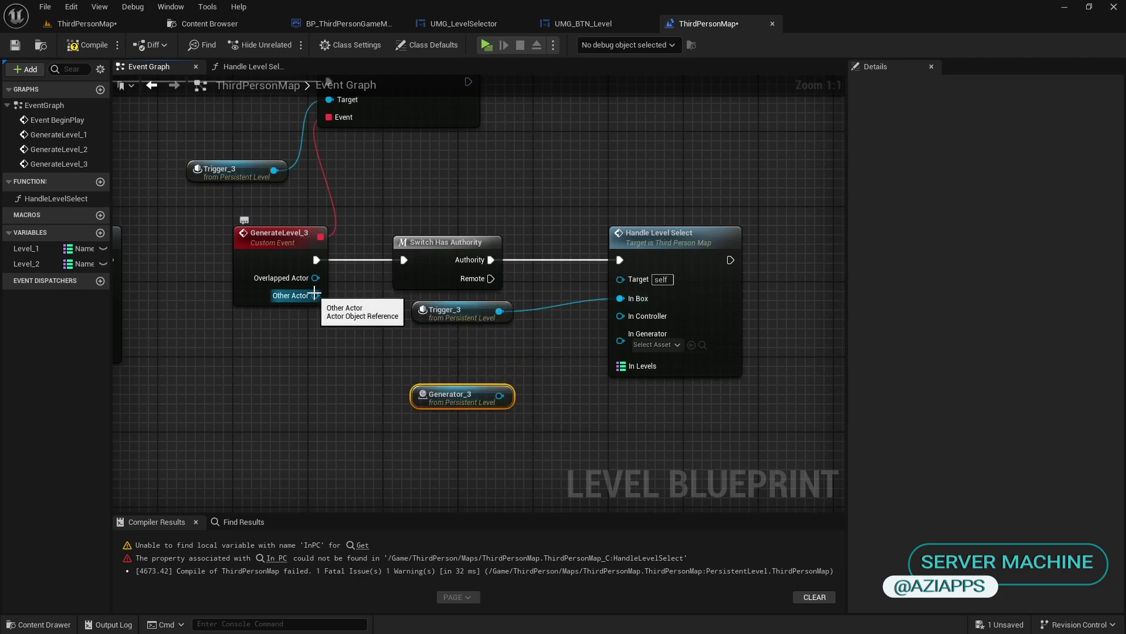
pyautogui.moveTo(316, 295); pyautogui.dragTo(388, 350)
pyautogui.write('get in')
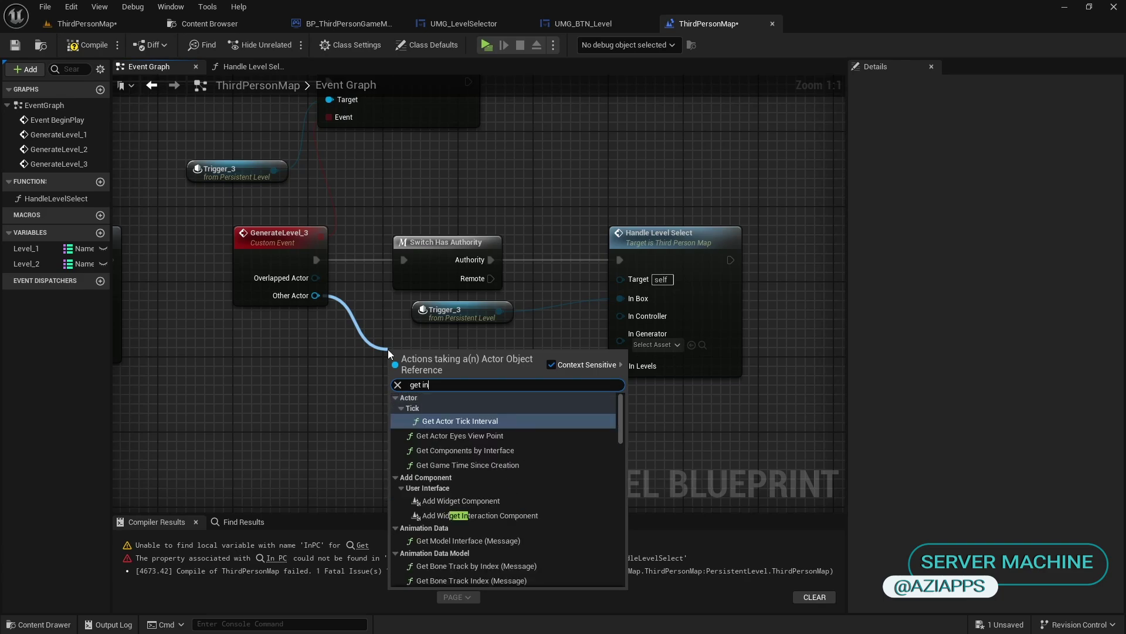
pyautogui.write('sit')
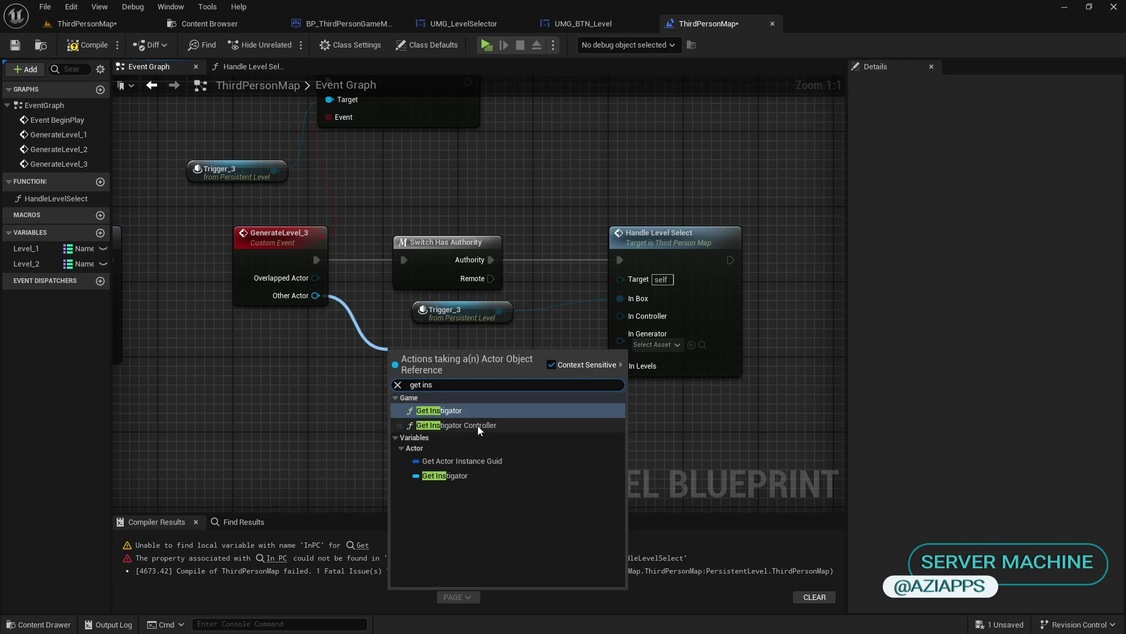
pyautogui.click(478, 425)
pyautogui.moveTo(478, 357); pyautogui.dragTo(620, 316)
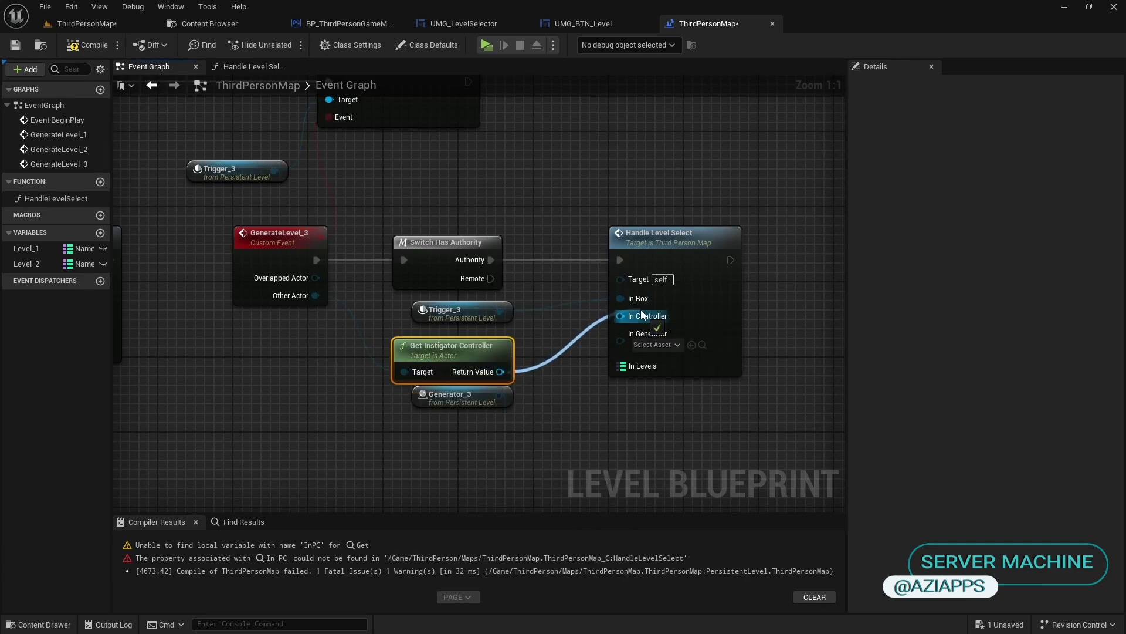
pyautogui.moveTo(500, 395); pyautogui.dragTo(620, 333)
# - Duplicate Level_2 as a Level_3 map and wire its getter into In Levels
pyautogui.rightClick(33, 262)
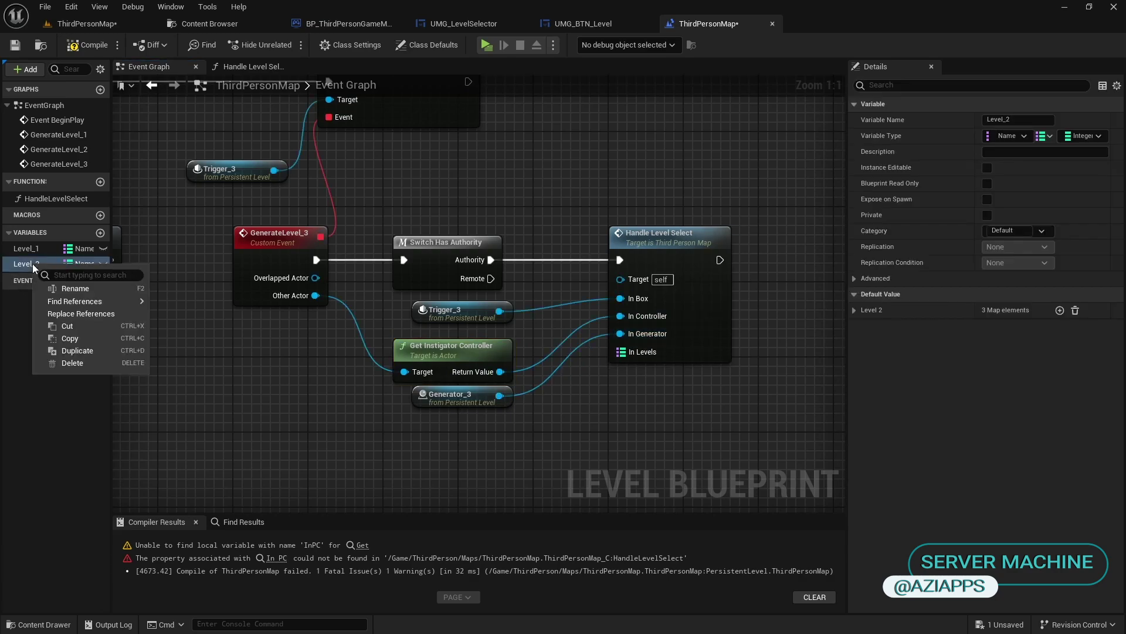
pyautogui.click(82, 351)
pyautogui.write('Level')
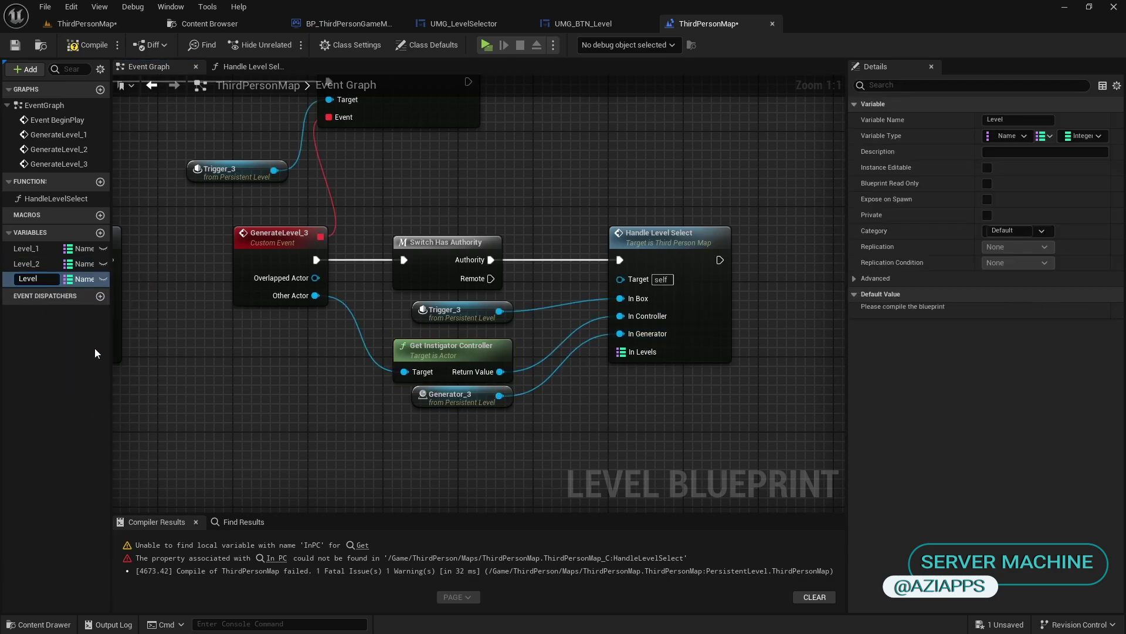
pyautogui.write('_3')
pyautogui.press('Return')
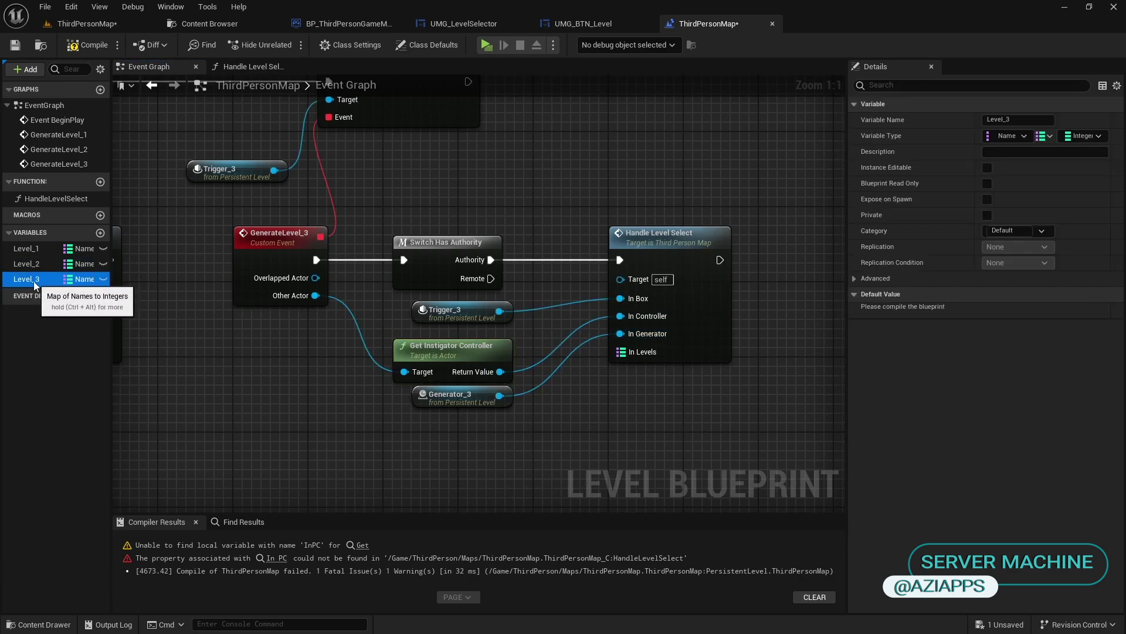
pyautogui.moveTo(27, 279)
pyautogui.mouseDown()
pyautogui.moveTo(439, 431)
pyautogui.moveTo(621, 351)
pyautogui.mouseUp()
pyautogui.click(474, 454)
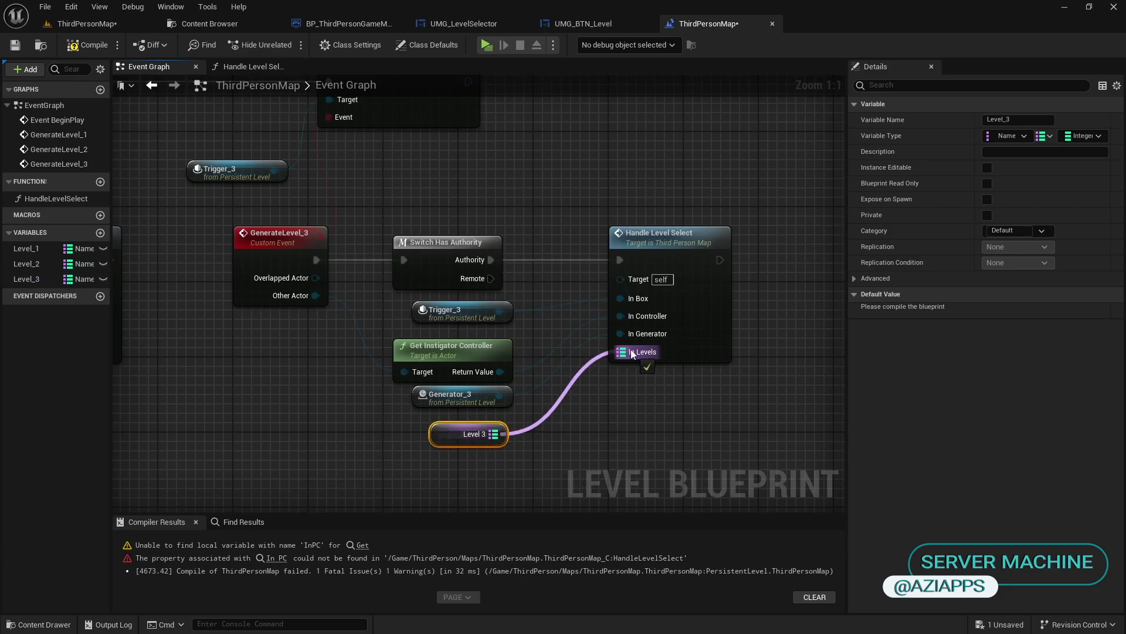
# - Inside Handle Level Select, delete the broken GET node and recompile
pyautogui.doubleClick(706, 241)
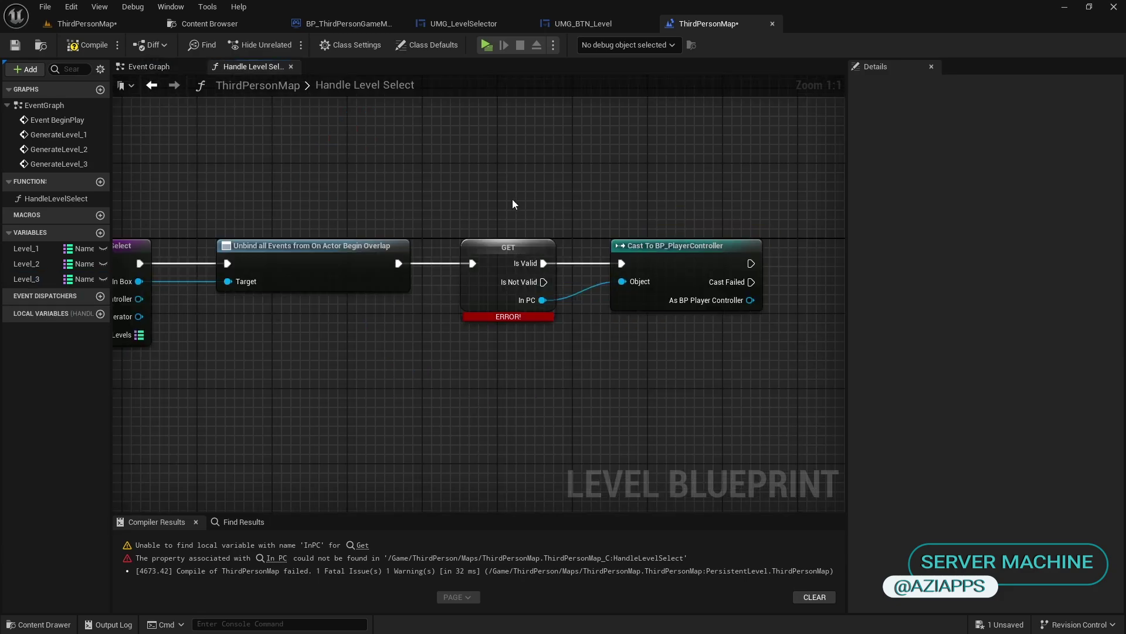
pyautogui.click(508, 247)
pyautogui.moveTo(518, 355); pyautogui.dragTo(564, 352, button='right')
pyautogui.press('Delete')
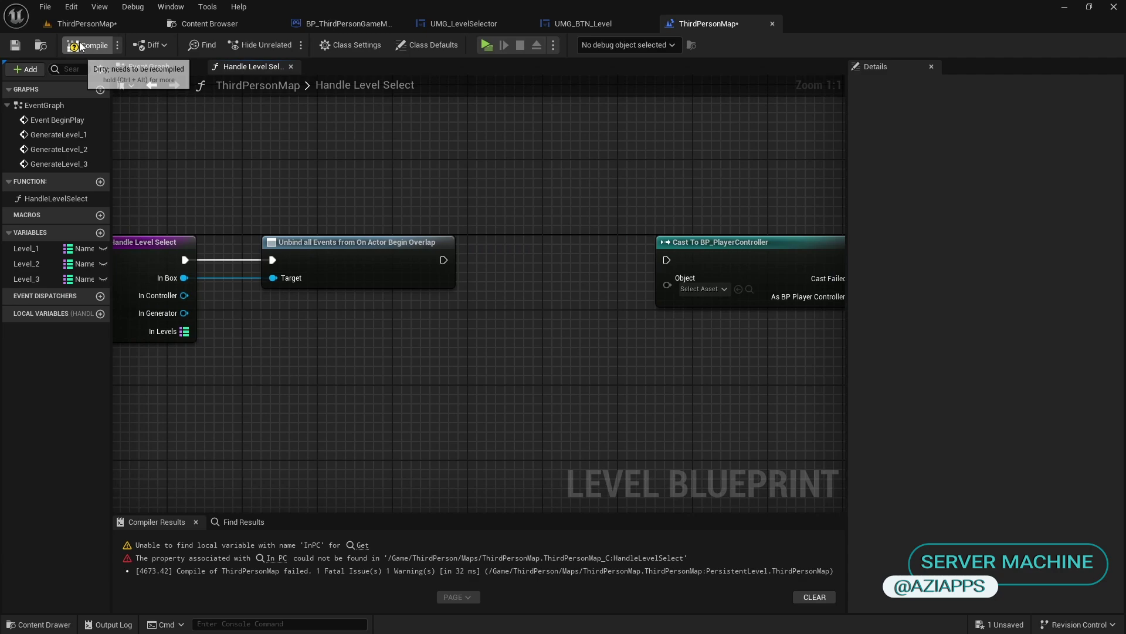
pyautogui.click(88, 44)
# - Wire In Controller into the BP_PlayerController cast and run the cast after the unbind
pyautogui.moveTo(184, 295); pyautogui.dragTo(667, 278)
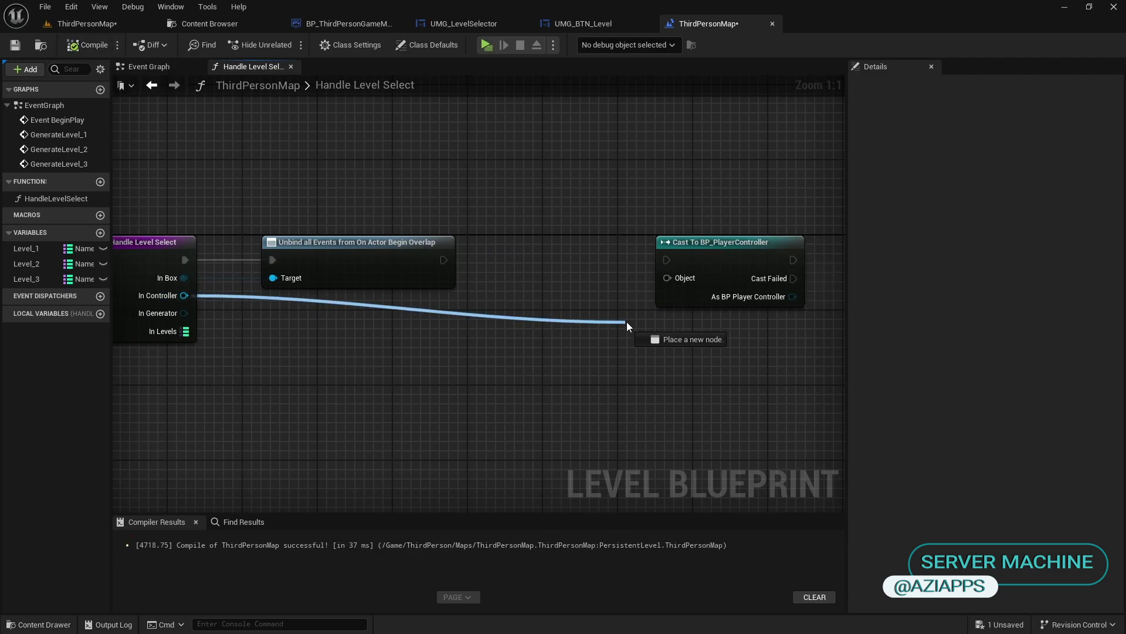
pyautogui.moveTo(444, 260); pyautogui.dragTo(667, 260)
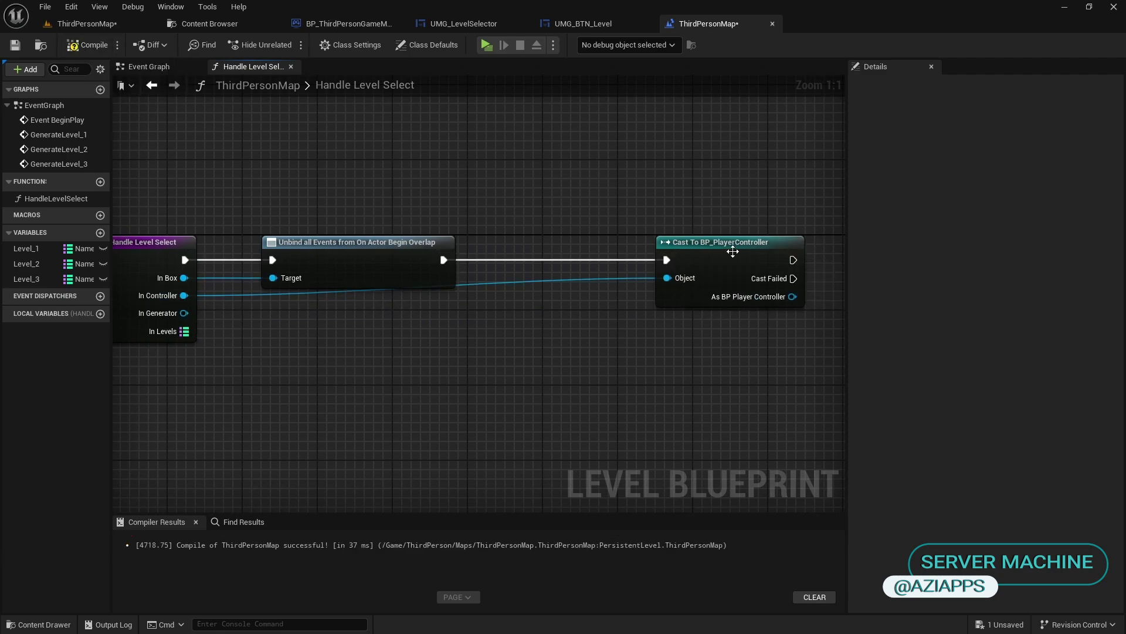
pyautogui.moveTo(736, 251); pyautogui.dragTo(632, 252)
pyautogui.click(26, 264)
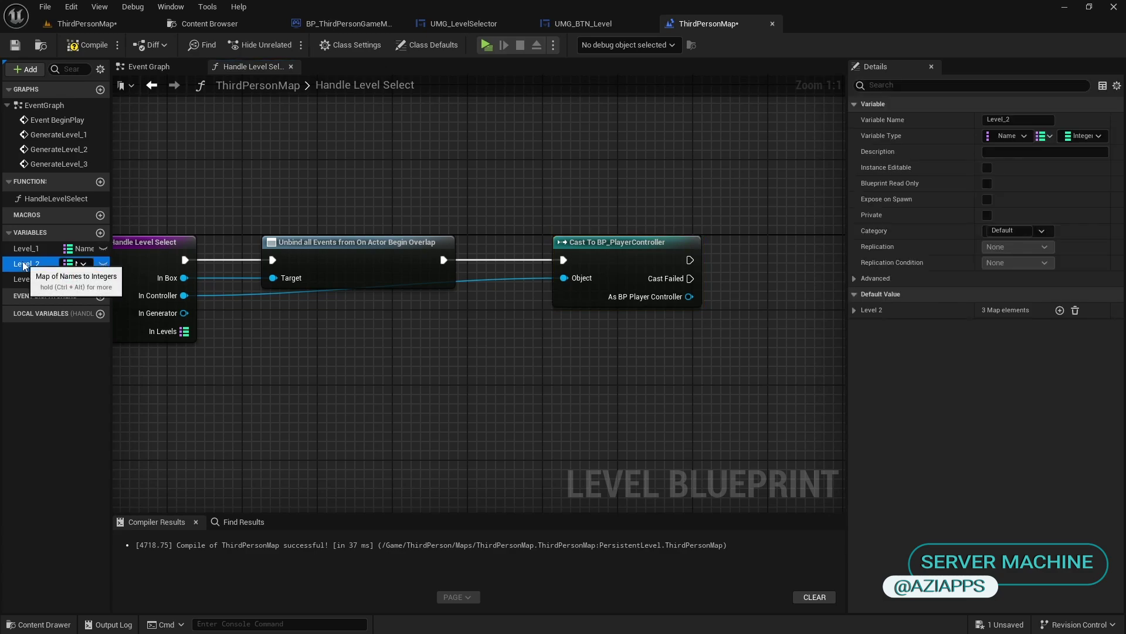
# - Rename Level_2's keys to Jungle_1 and Jungle_2, set Level_1's third key to City_2
pyautogui.click(929, 345)
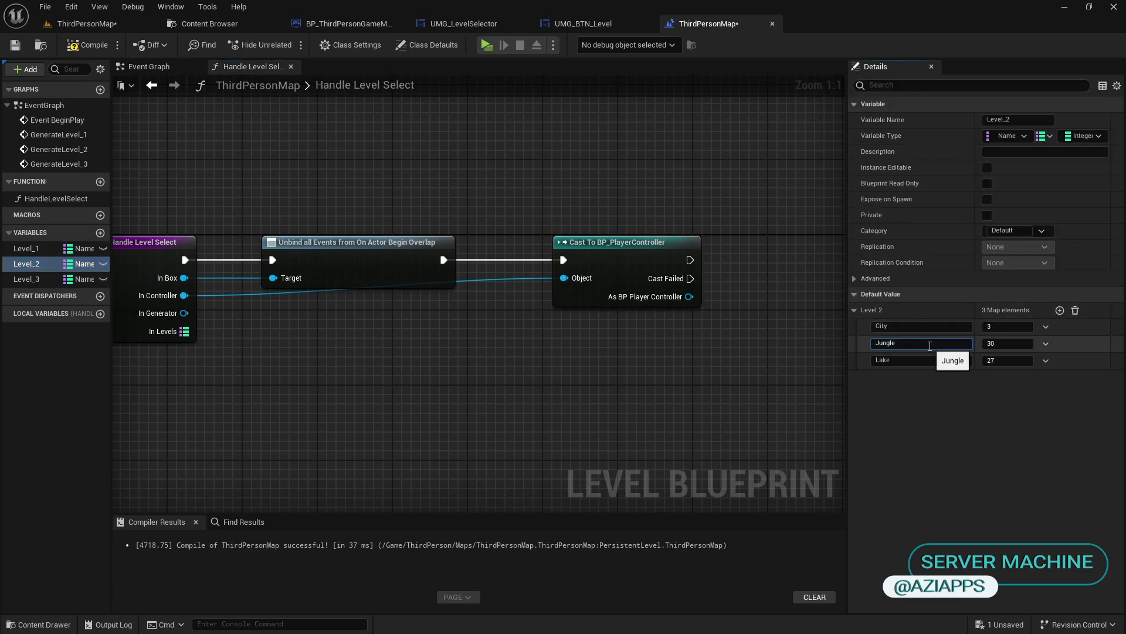
pyautogui.click(920, 361)
pyautogui.write('Jungle_2')
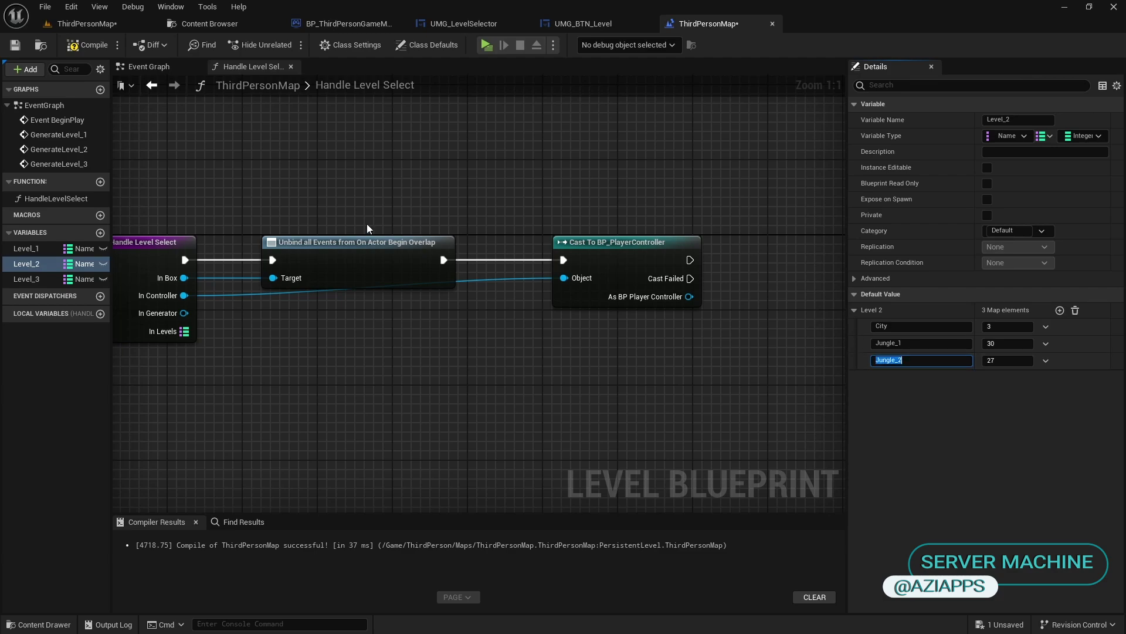
pyautogui.click(24, 251)
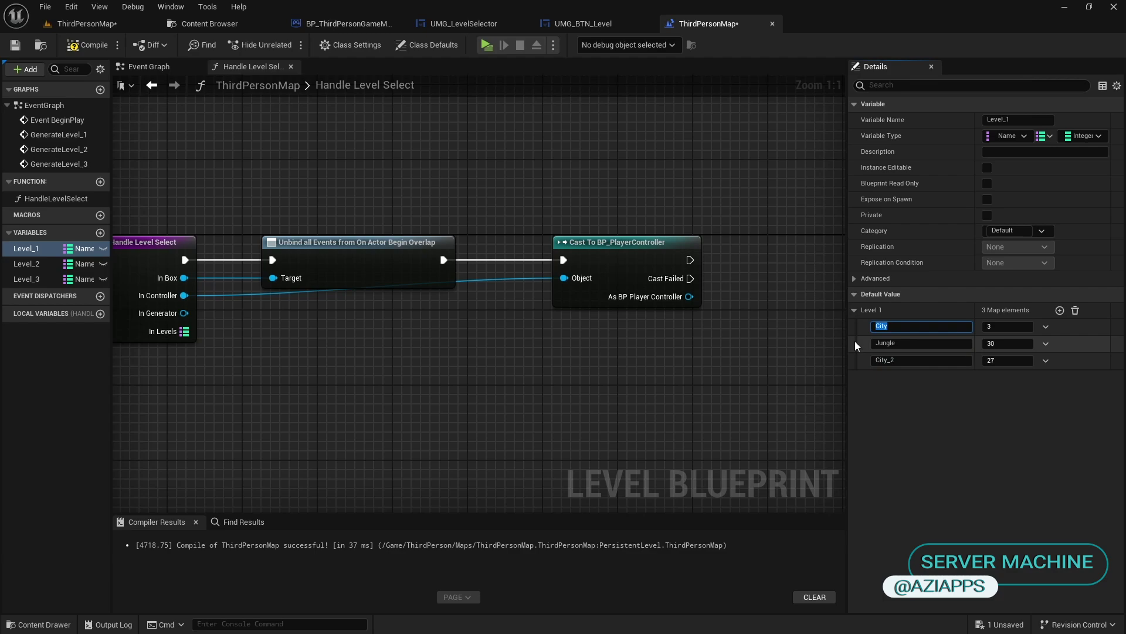
pyautogui.click(35, 279)
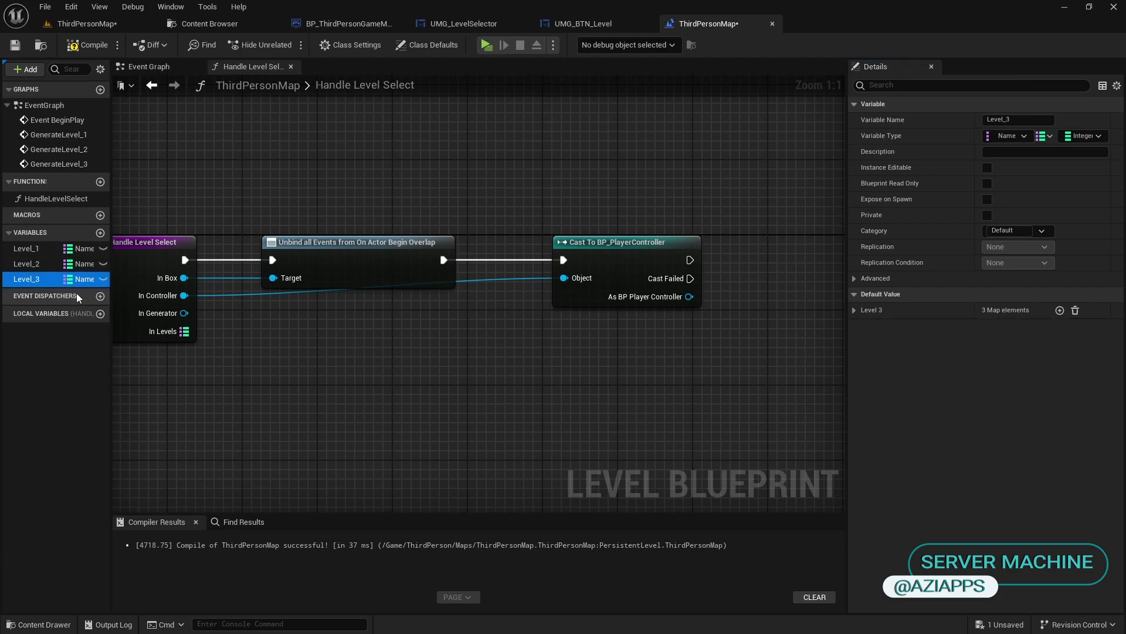
pyautogui.click(869, 312)
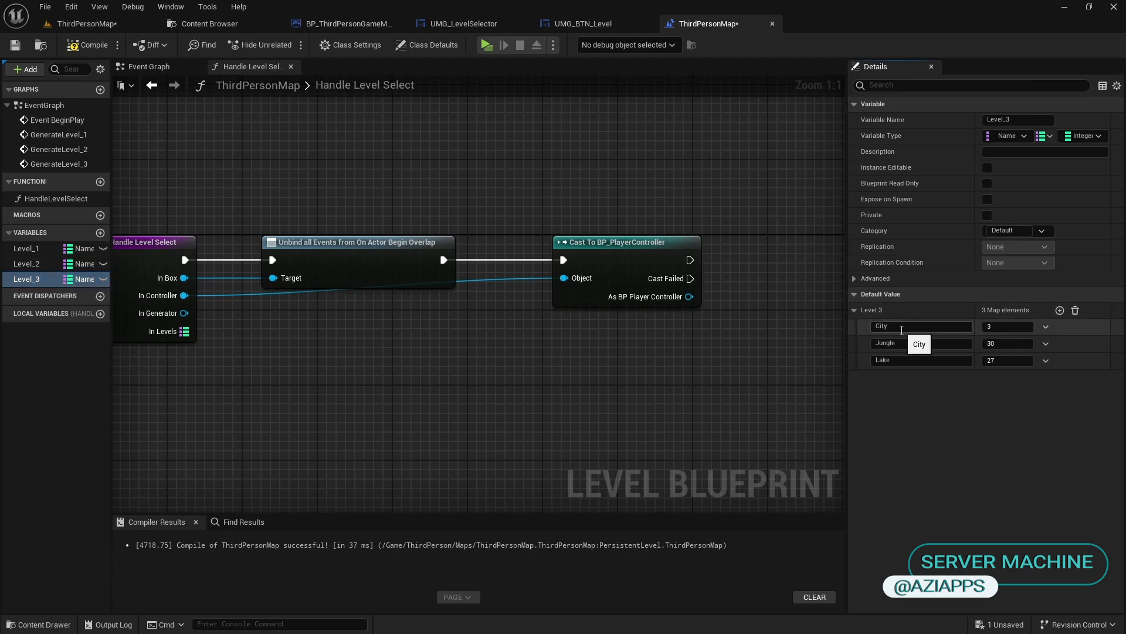